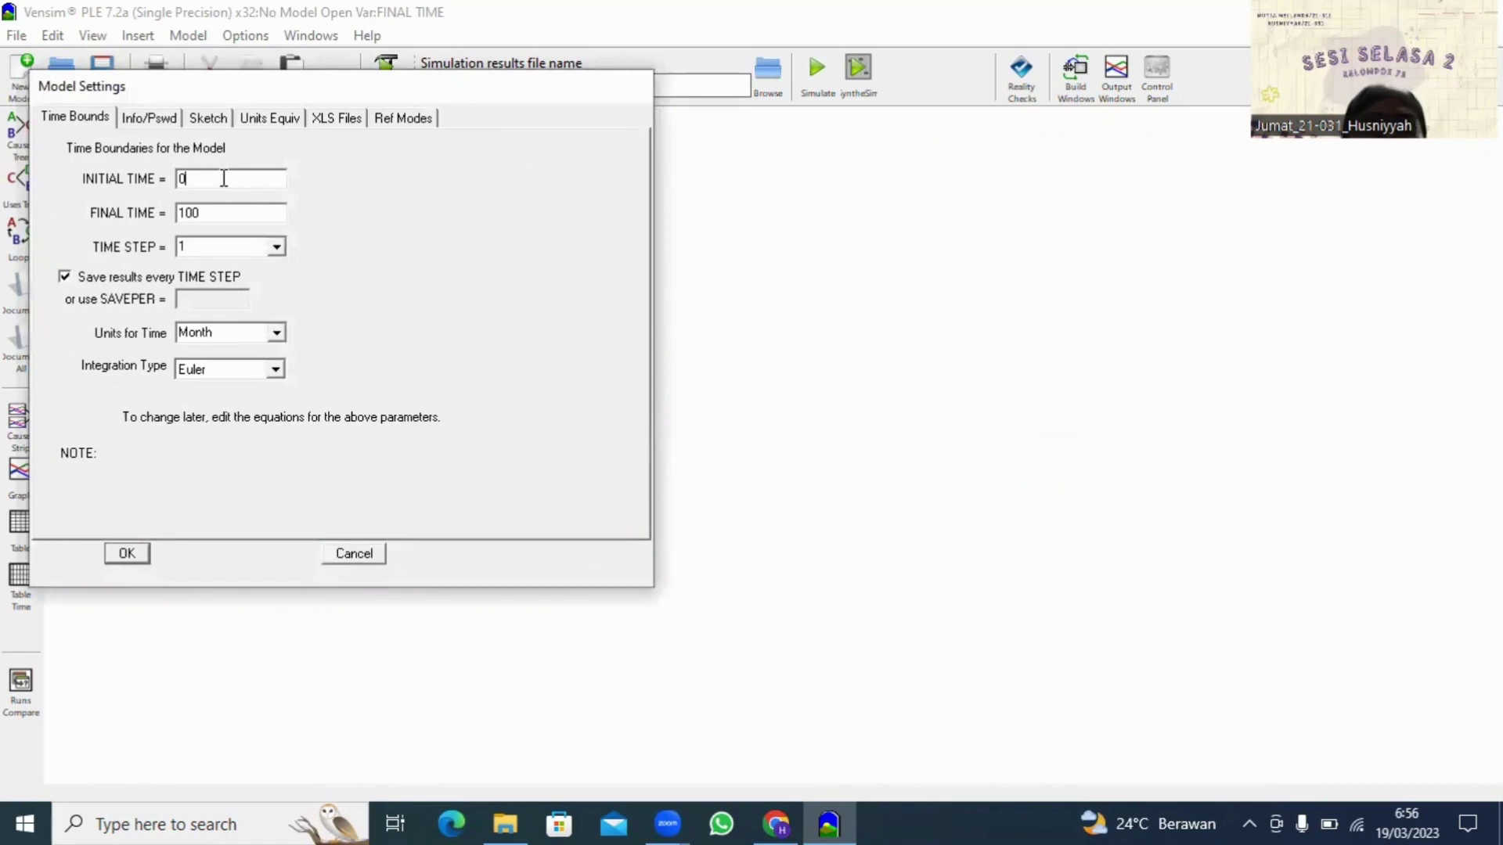
# Step: Set the model's time bounds to initial time 2023, final time 2028 and time units Year, and accept the settings
pyautogui.press('BackSpace')
pyautogui.write('2023')
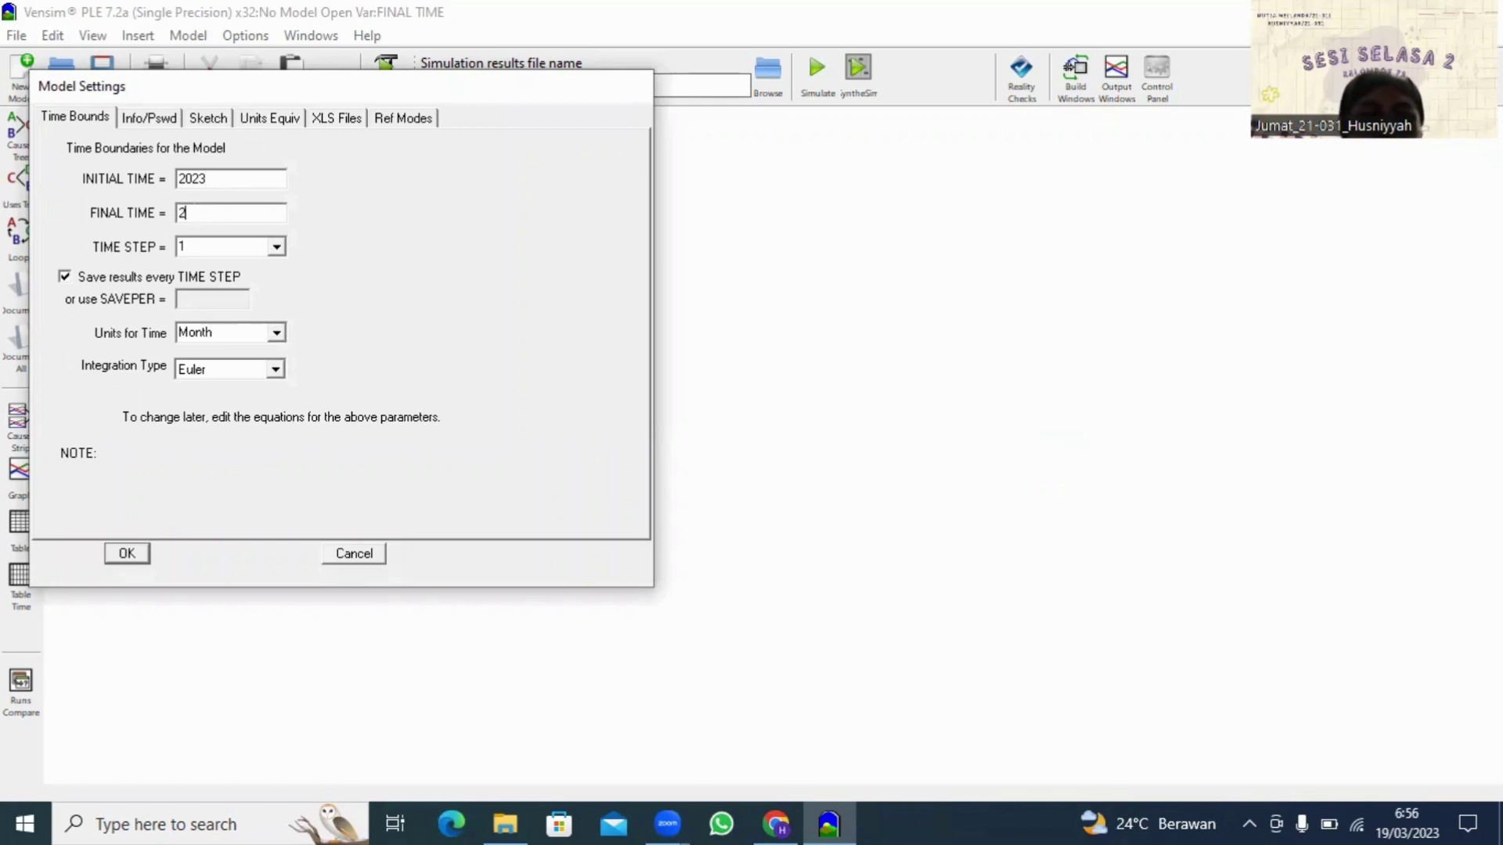
pyautogui.click(276, 334)
pyautogui.moveTo(279, 403); pyautogui.dragTo(276, 356)
pyautogui.click(235, 353)
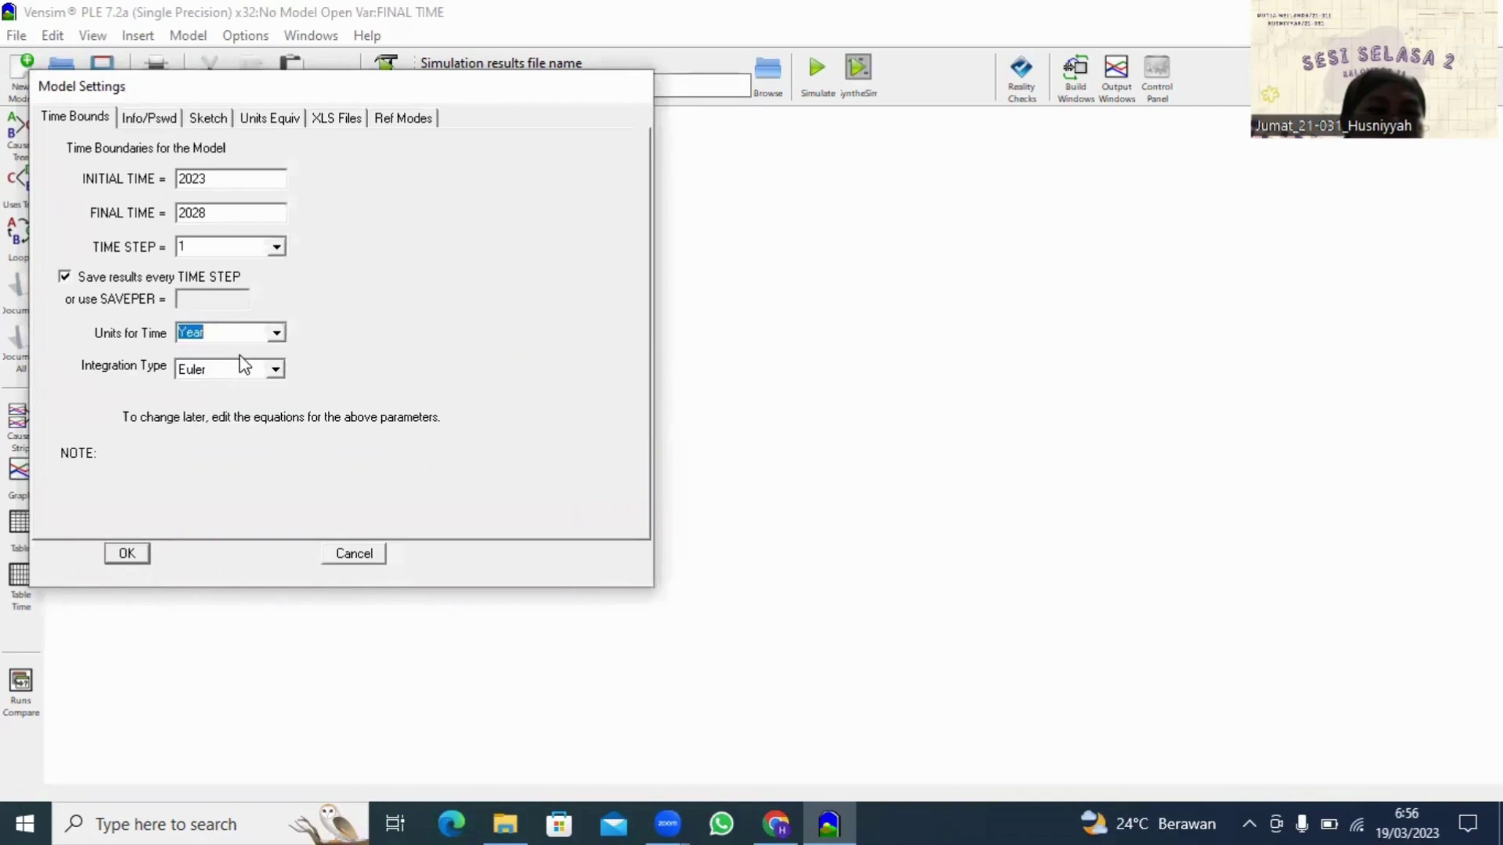
pyautogui.click(131, 554)
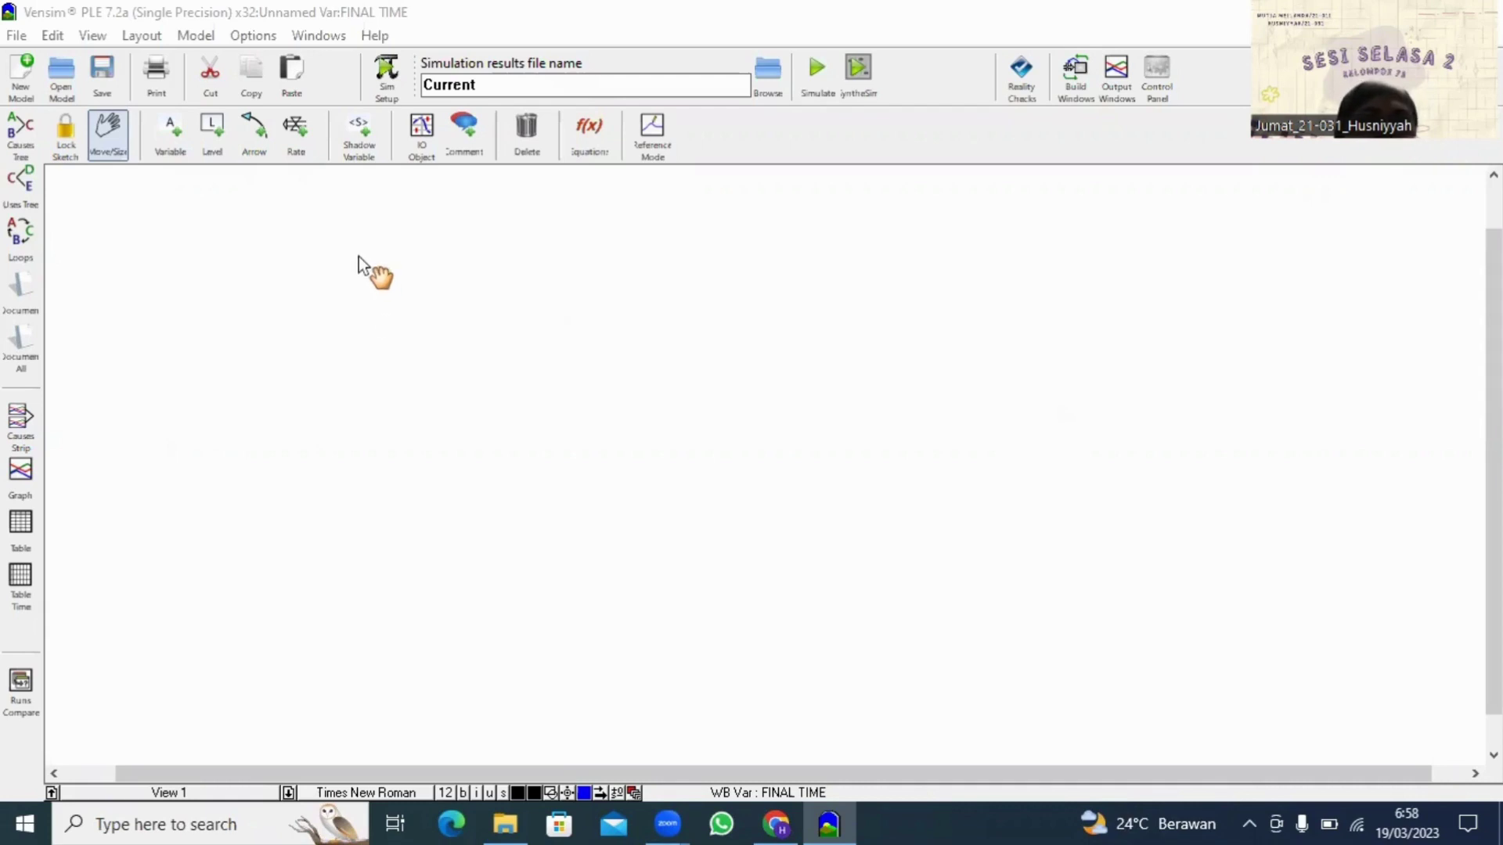
# Step: Add a variable named "Ketersediaan Bahan Baku Minyak Goreng" near the middle of the sketch
pyautogui.click(171, 137)
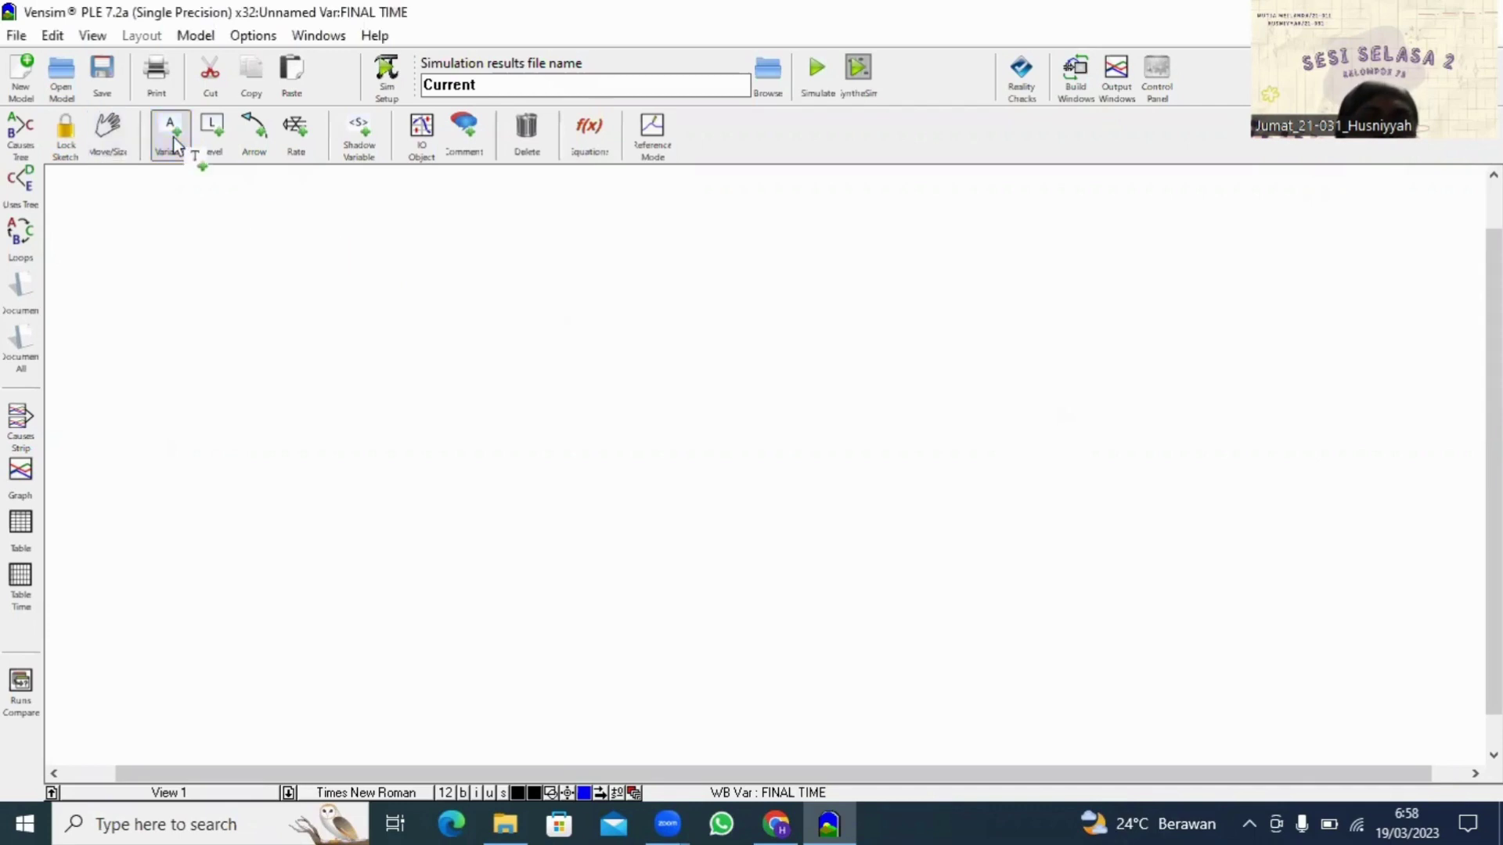
pyautogui.click(473, 456)
pyautogui.write('Ketersedi')
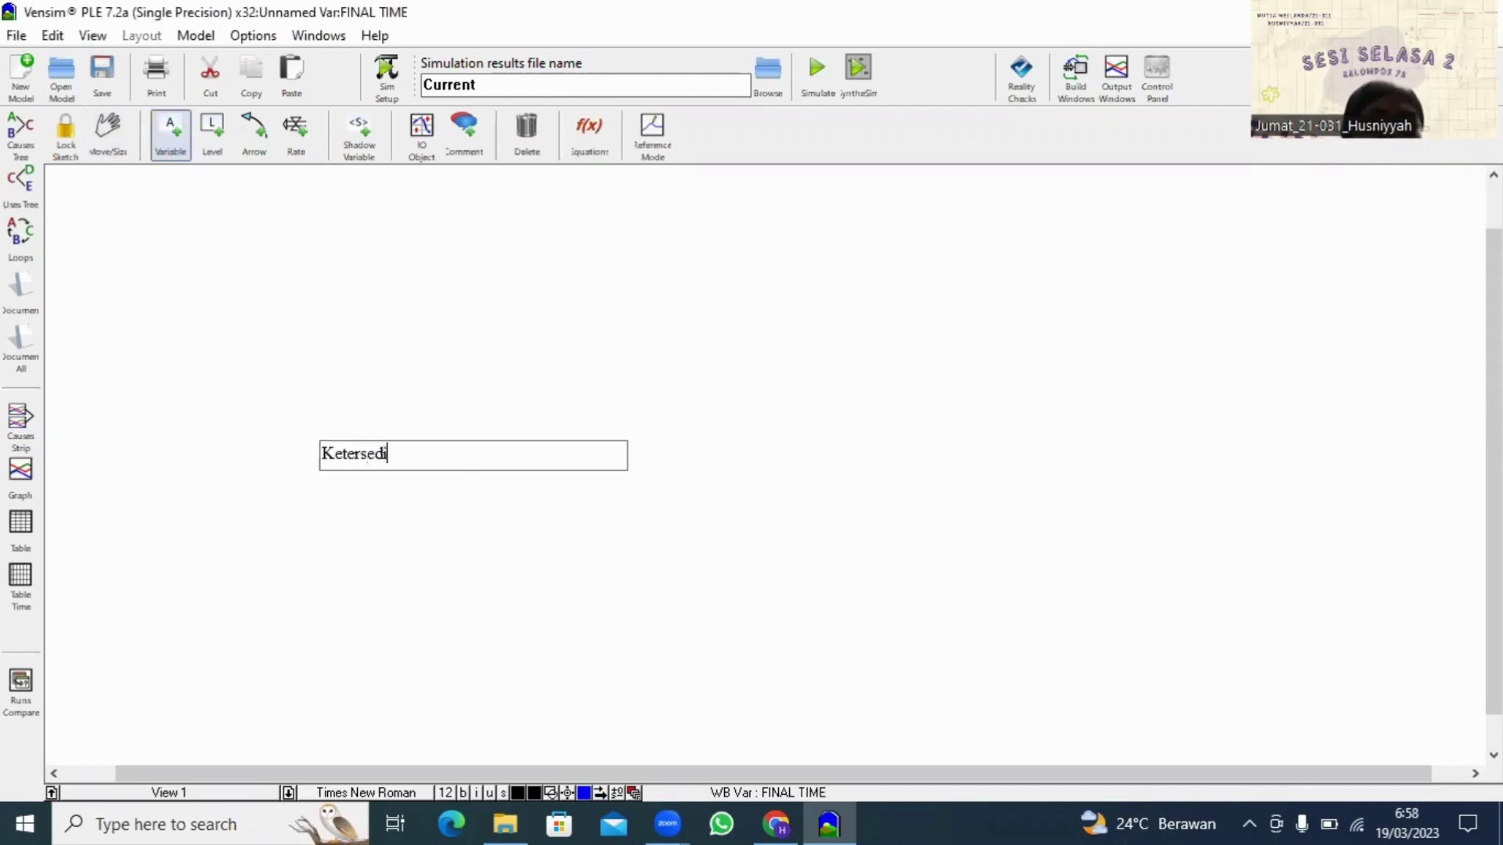
pyautogui.write('aan BAhan')
pyautogui.press('BackSpace')
pyautogui.press('BackSpace')
pyautogui.press('BackSpace')
pyautogui.press('BackSpace')
pyautogui.write('ab')
pyautogui.press('BackSpace')
pyautogui.write('han BAk')
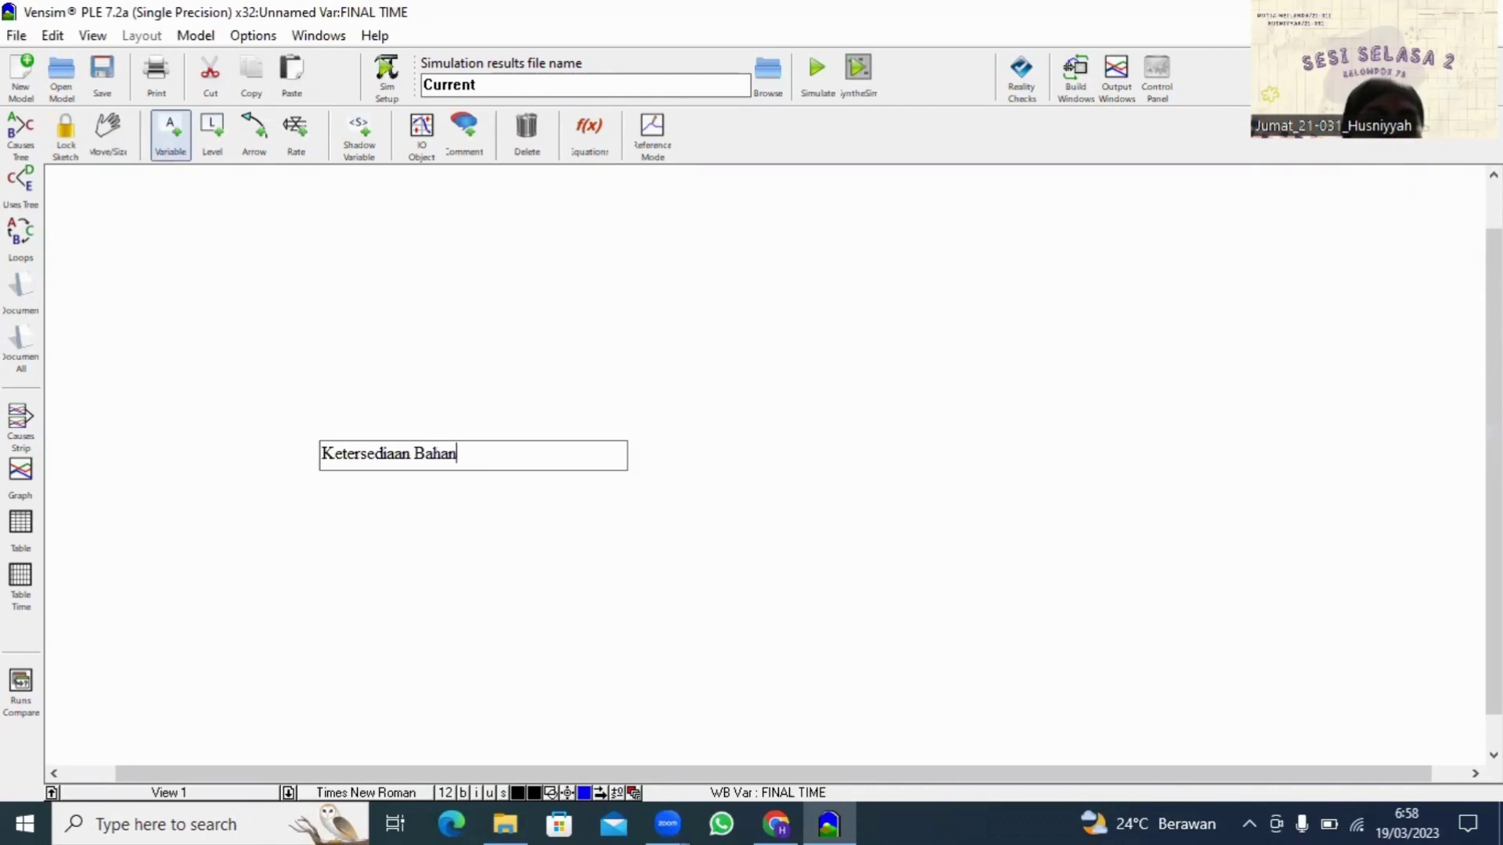
pyautogui.press('BackSpace')
pyautogui.press('BackSpace')
pyautogui.write('aku Miny')
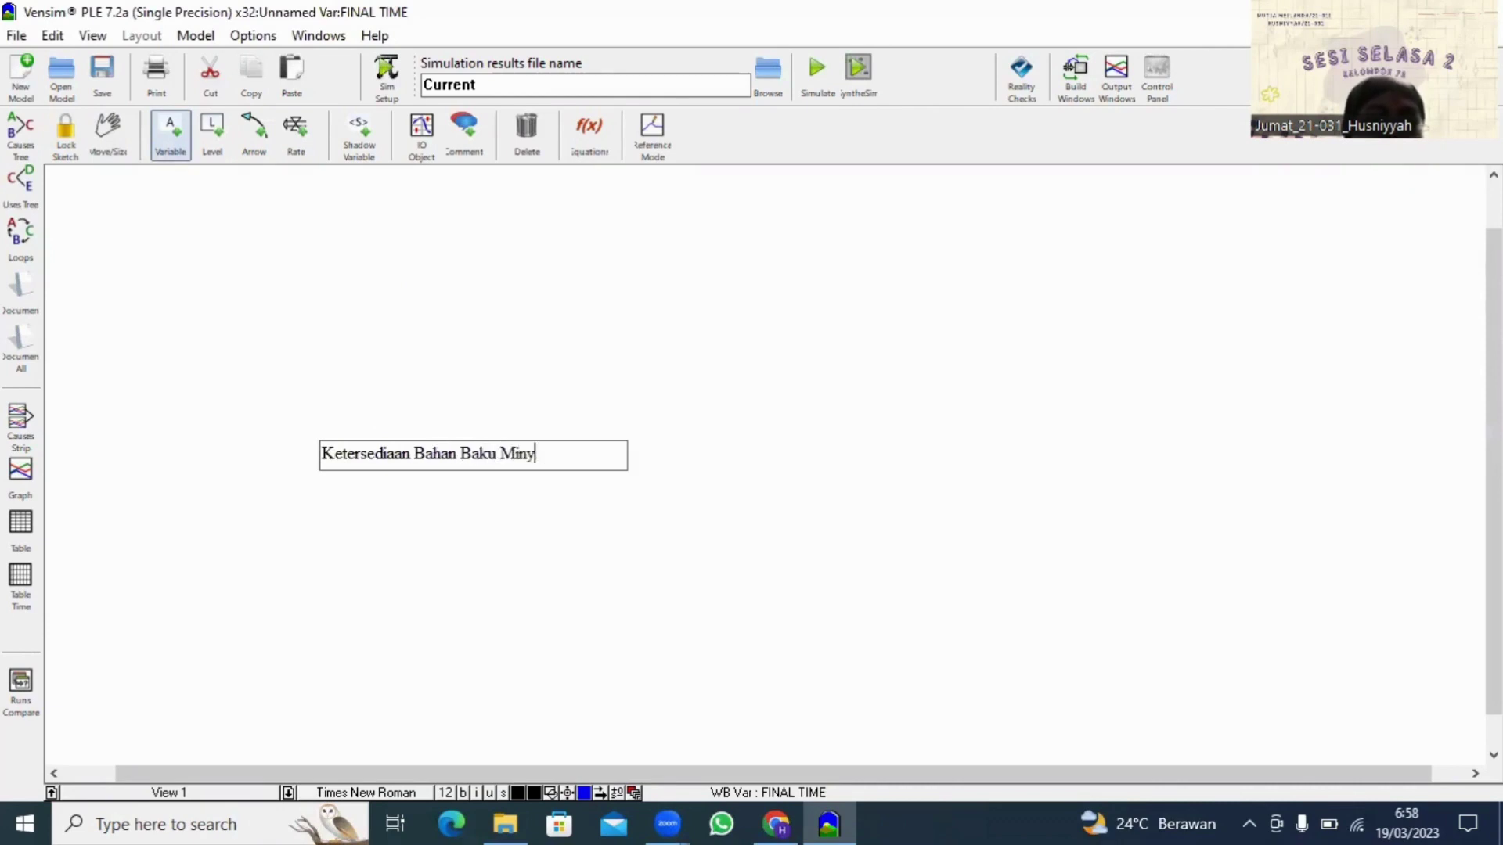
pyautogui.write('ak Goreng')
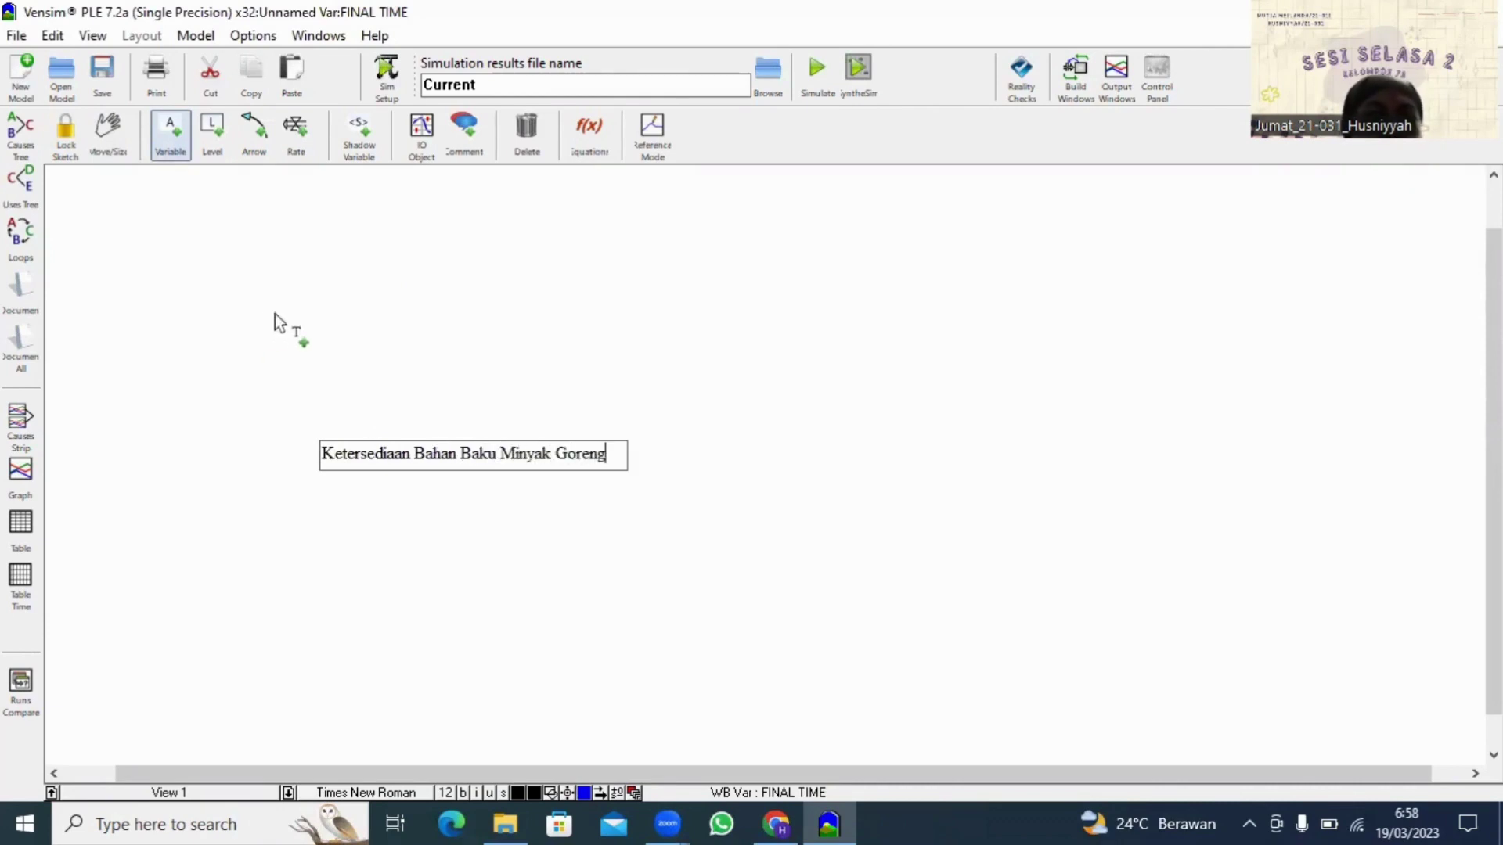
# Step: Add variables "Jumlah Pemintaan" lower left, "Hasil Panen" upper left and "Gagal Panen" to the right of the central variable
pyautogui.click(197, 507)
pyautogui.write('Jumlah Pemintaan')
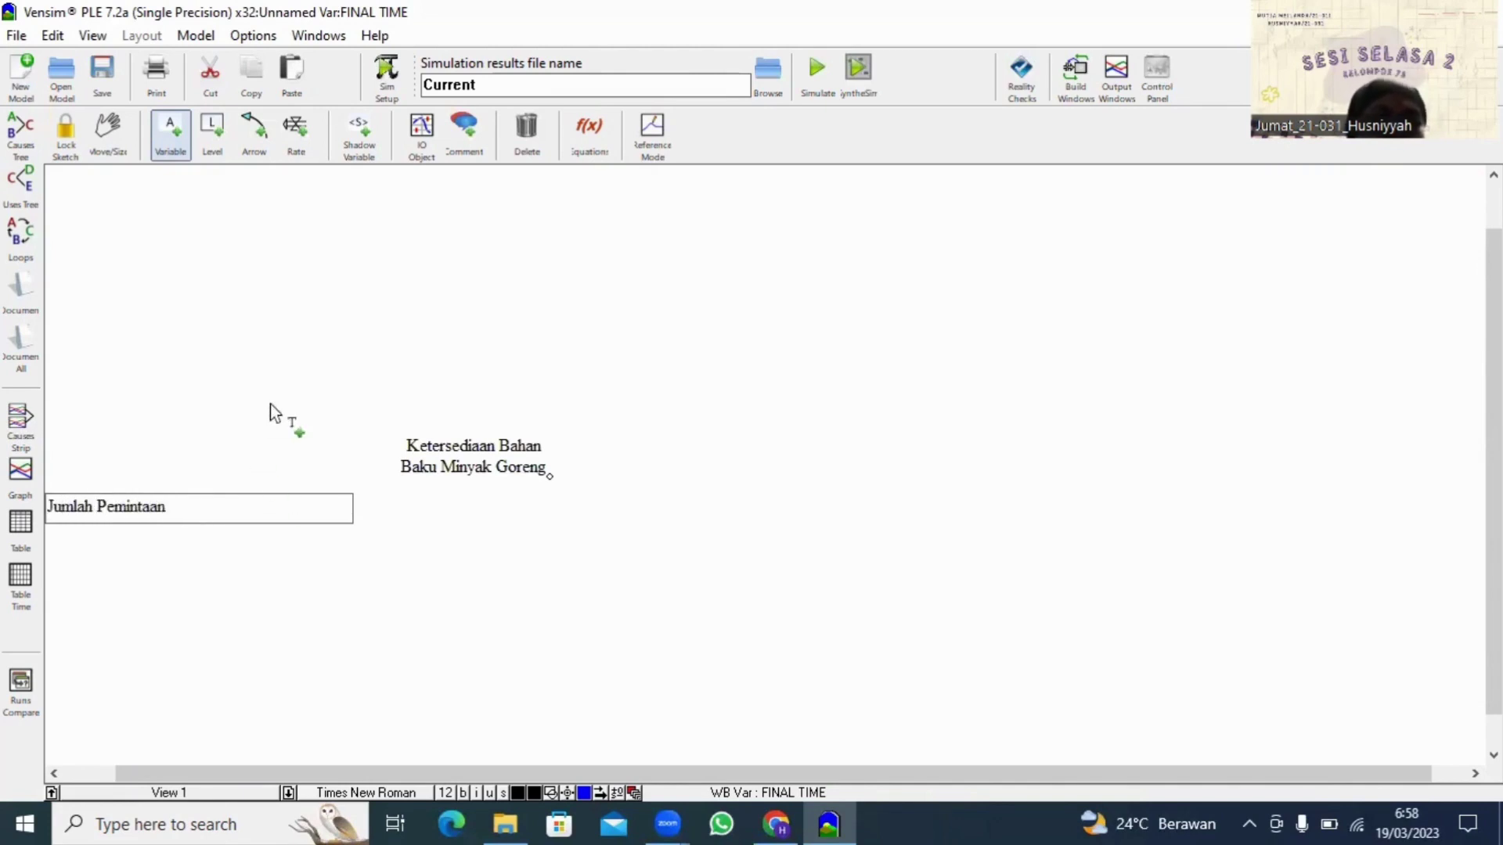
pyautogui.click(285, 355)
pyautogui.write('Hasil Panen')
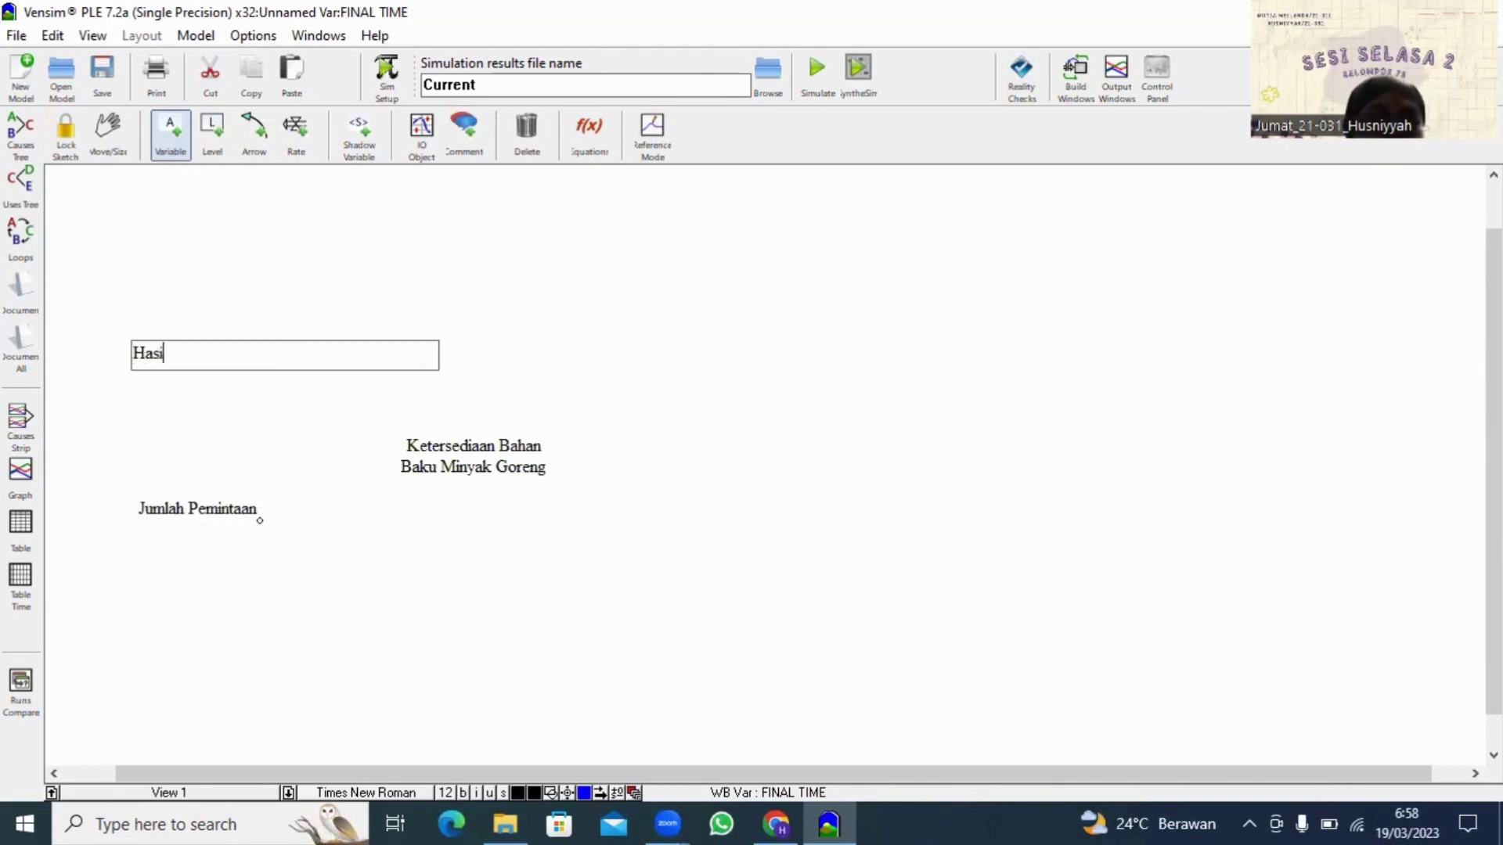
pyautogui.click(736, 423)
pyautogui.write('Gagal Panen')
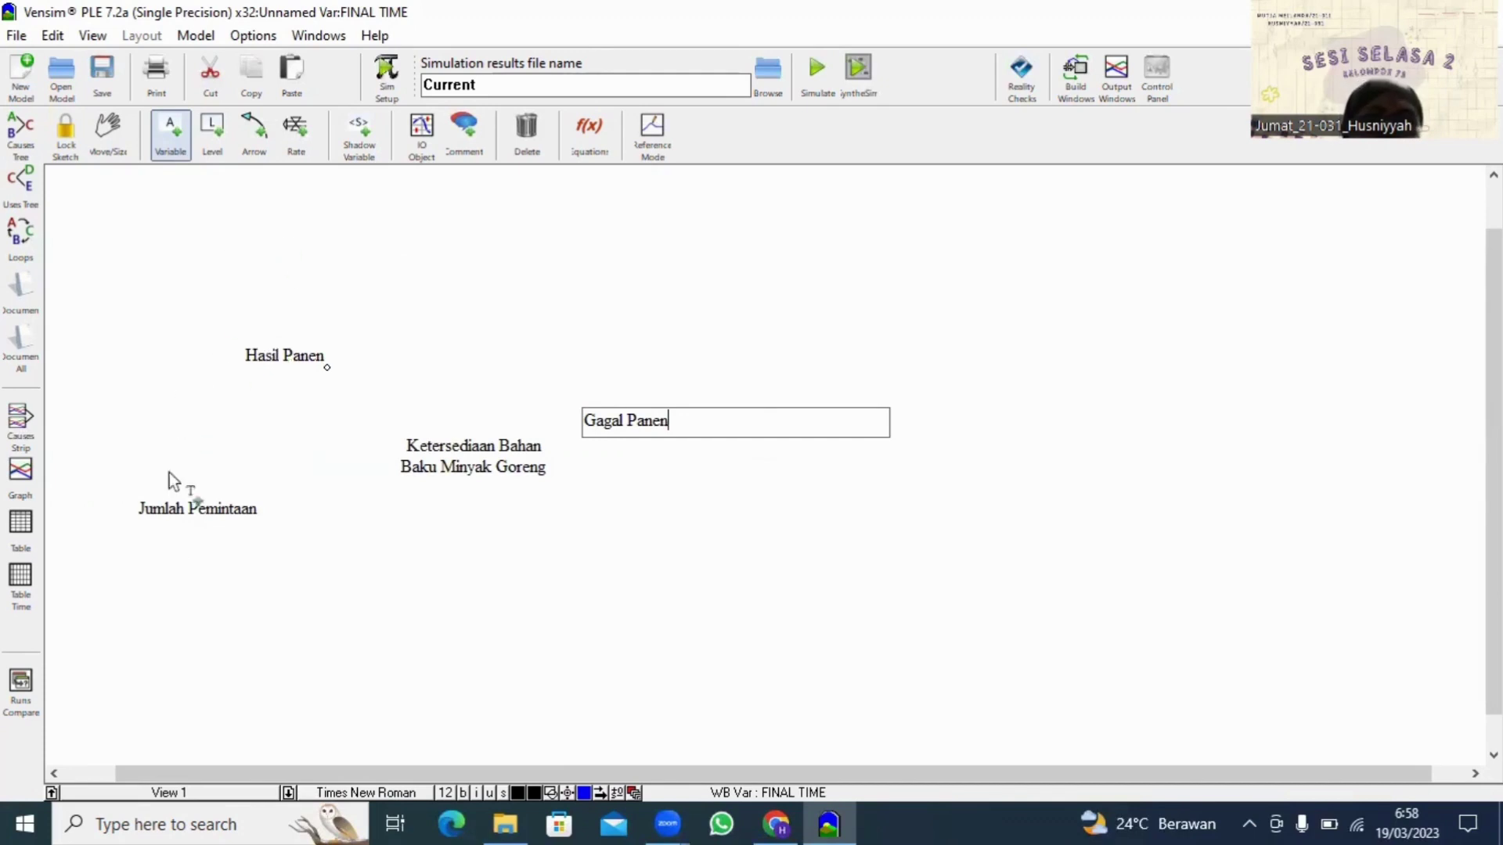
# Step: Add variables "Persentase Peningkatan" above and "Persentase Penurunan" below Jumlah Pemintaan
pyautogui.click(89, 427)
pyautogui.write('Persentase P')
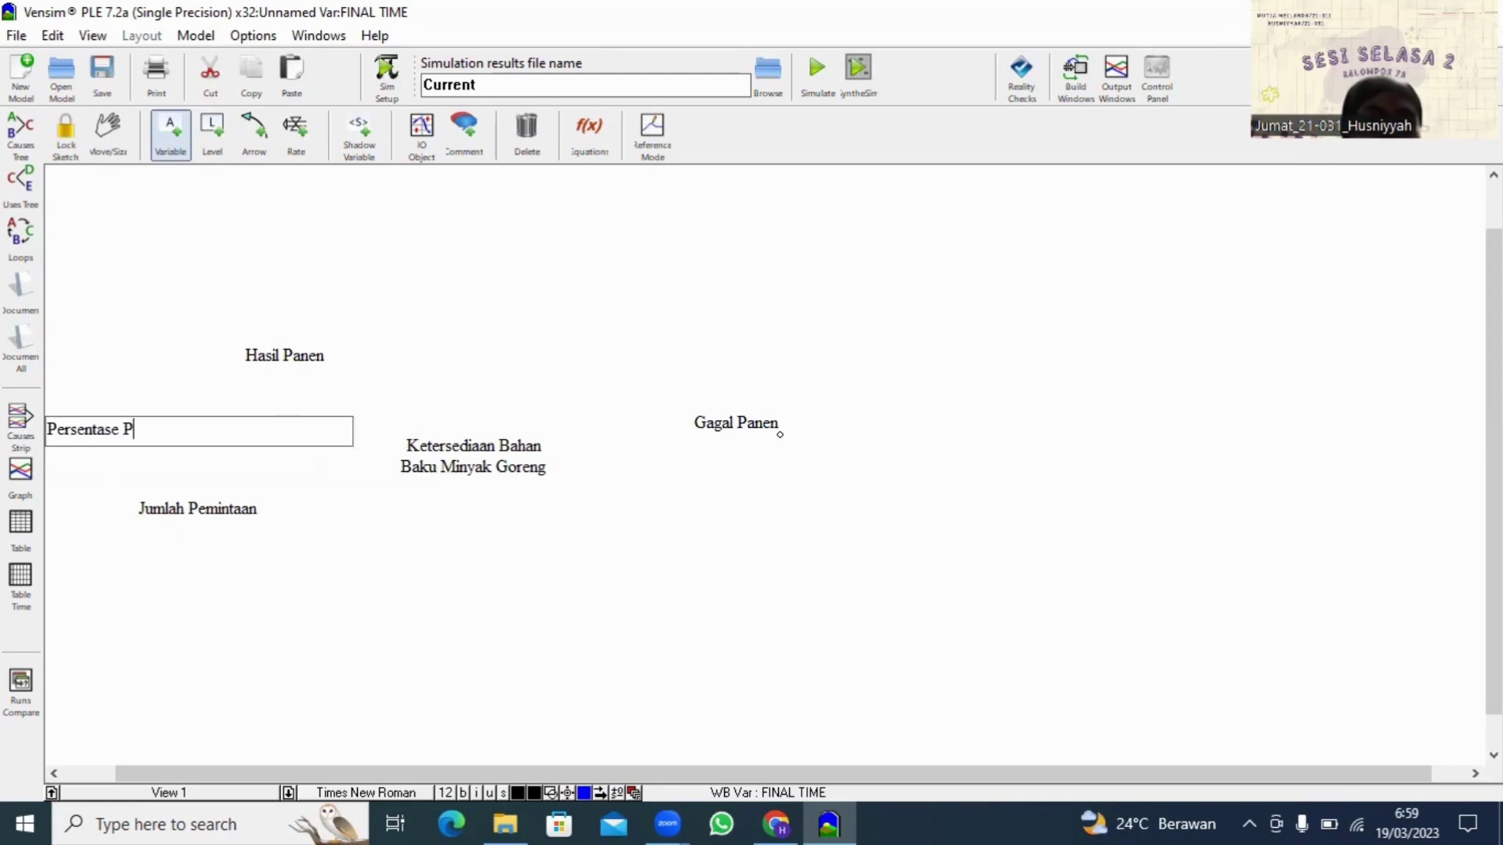
pyautogui.write('eningkatan')
pyautogui.click(219, 562)
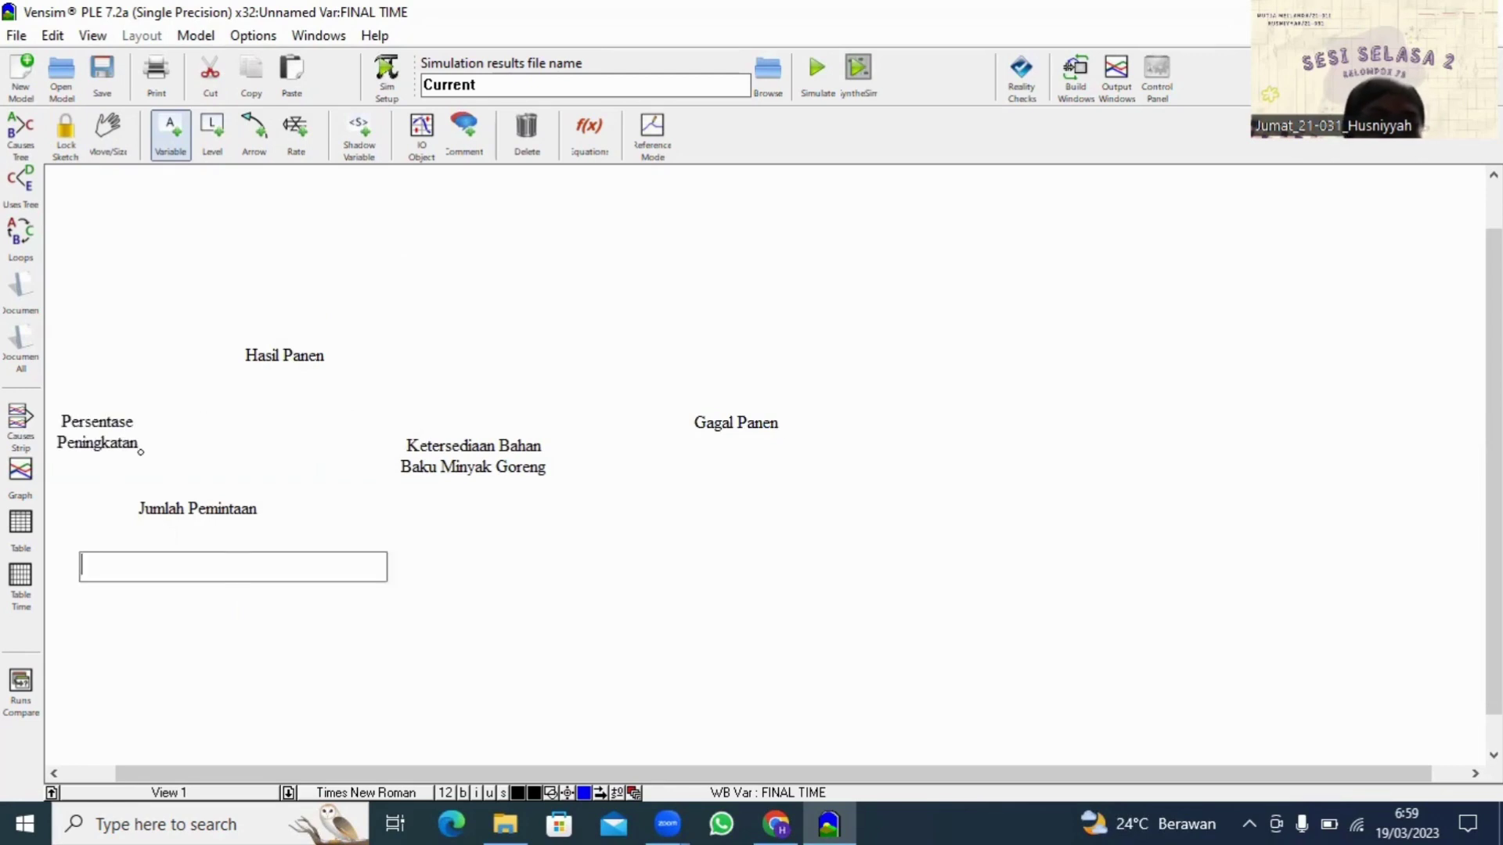
pyautogui.write('Persentase Penurunan')
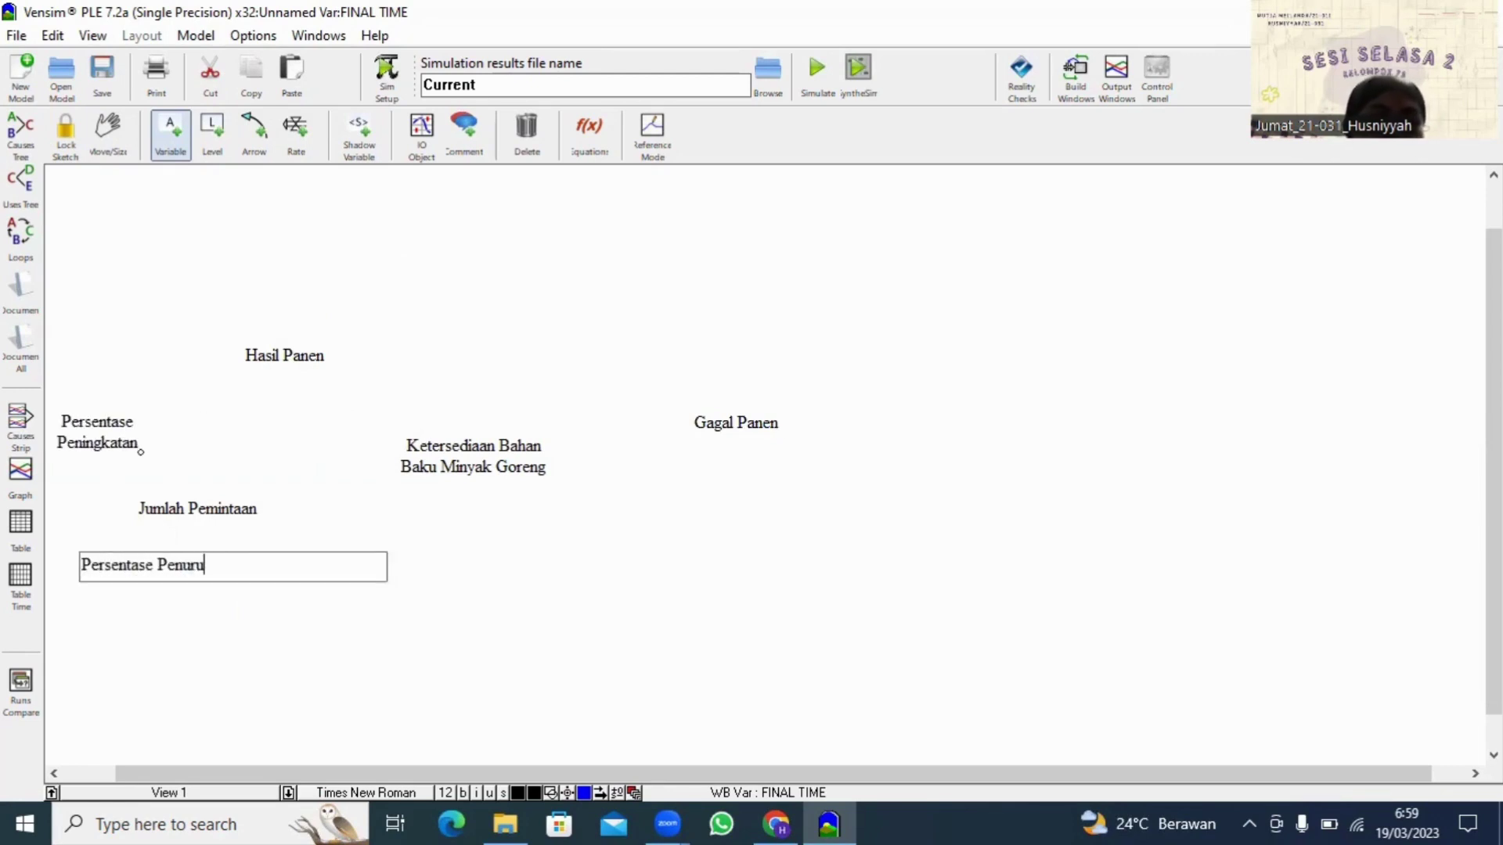
# Step: Add the variables "Tanah Subur", "Luas Lahan" and "Pemberian Pupuk" around Hasil Panen
pyautogui.click(177, 329)
pyautogui.write('Tanah Subur')
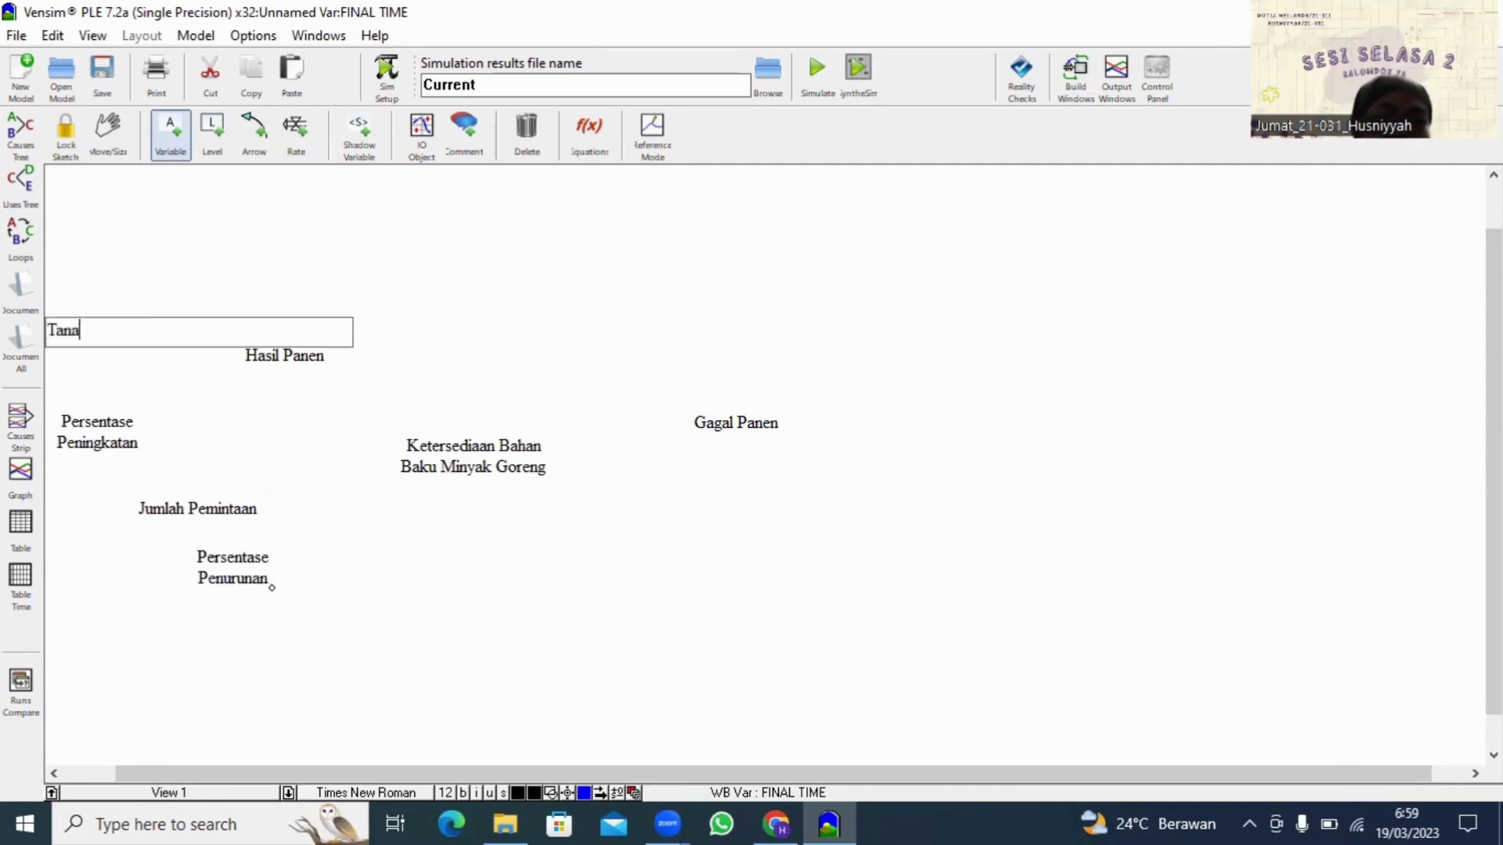
pyautogui.click(245, 283)
pyautogui.write('Lua')
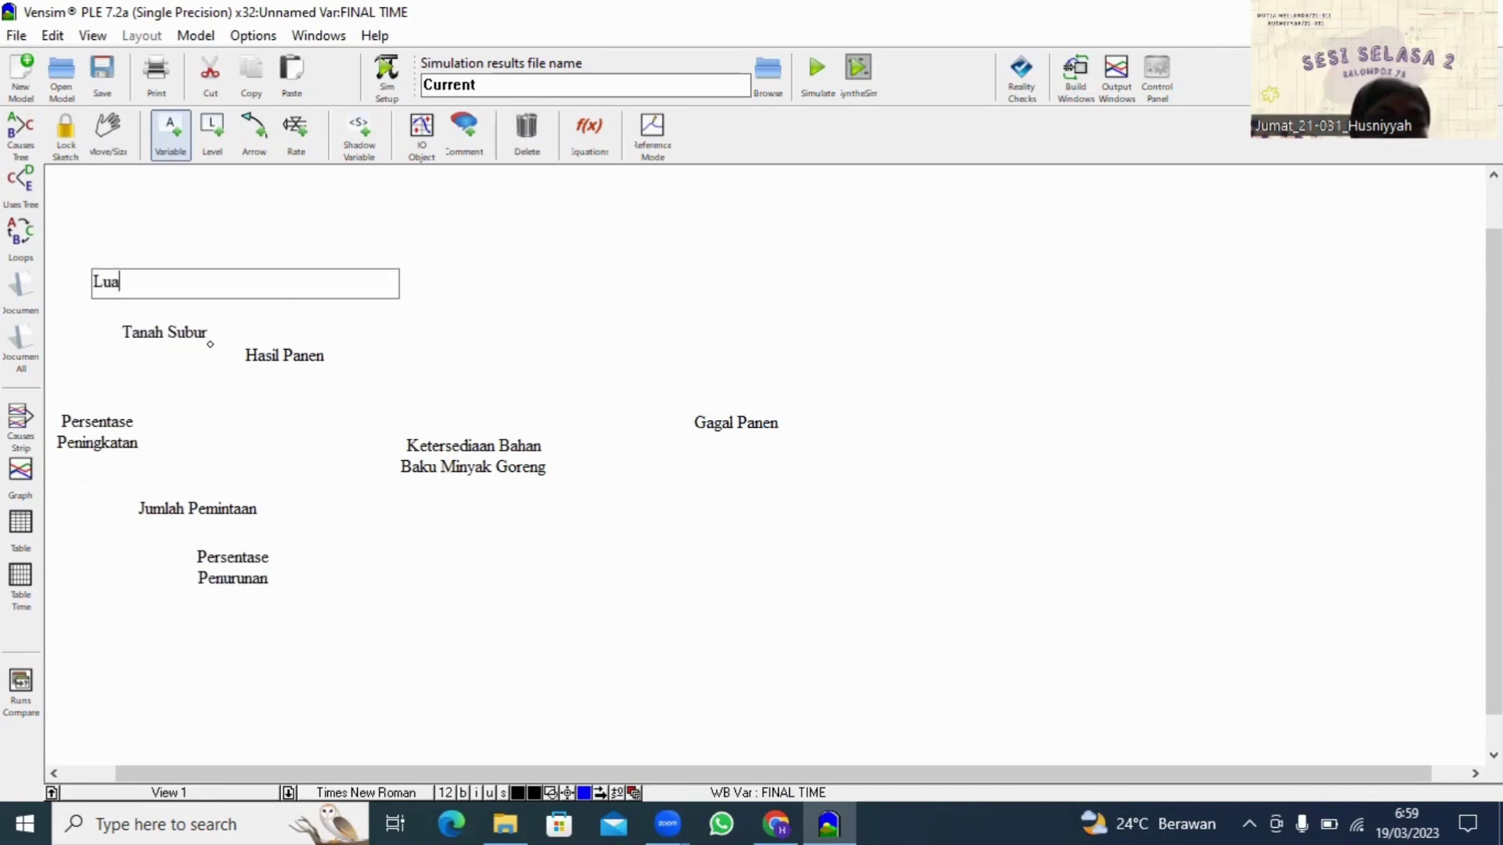
pyautogui.write('s Lahan')
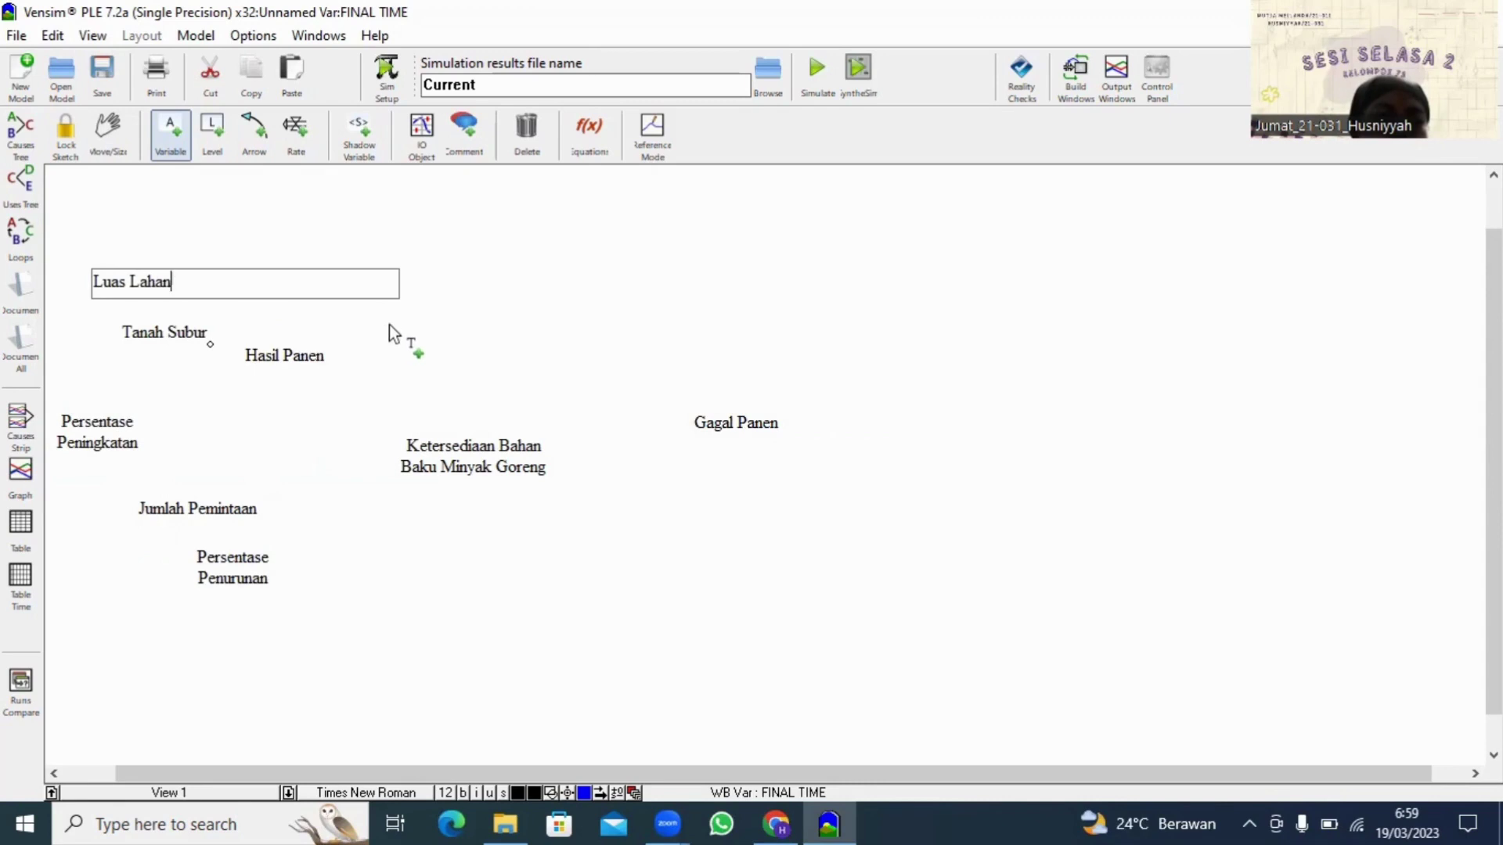
pyautogui.click(388, 326)
pyautogui.write('Pe')
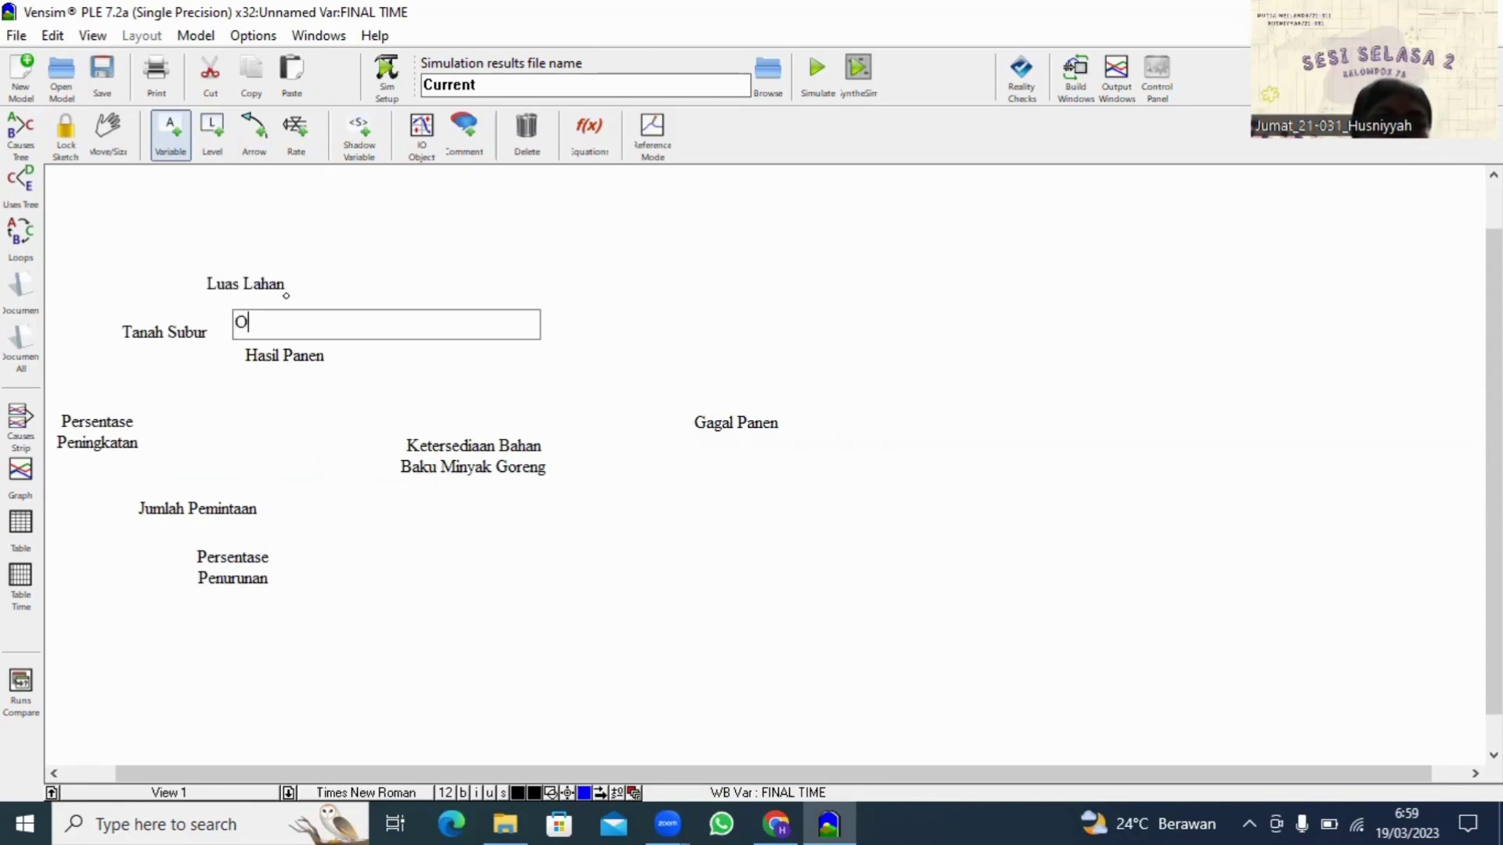
pyautogui.write('mberian Pupuk')
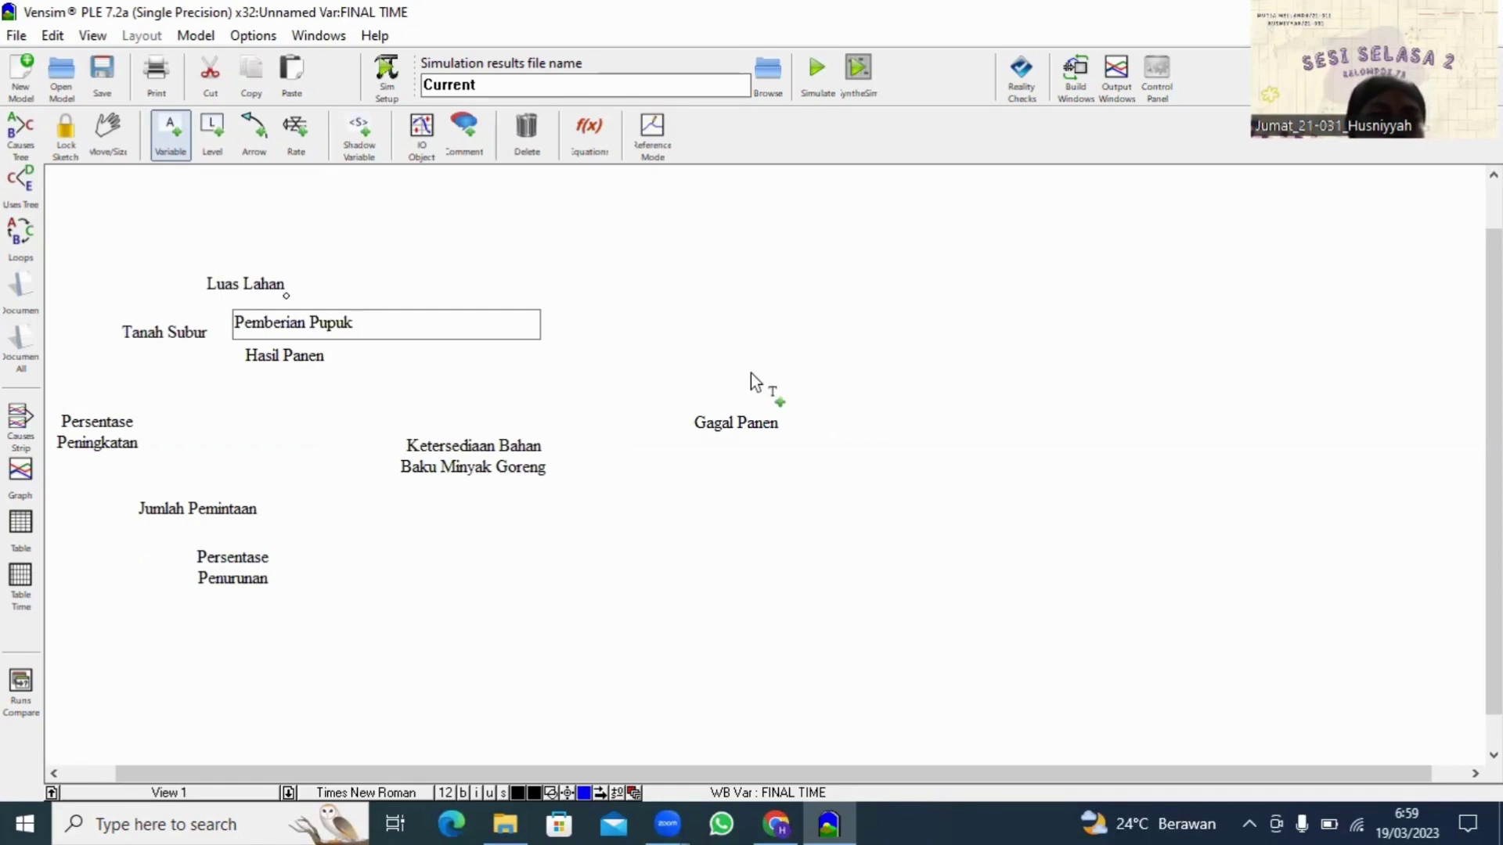
# Step: Add the variables "Cuaca Buruk", "Hama" and "Kekurangan Air" around Gagal Panen
pyautogui.click(750, 373)
pyautogui.write('Cuaca Buruk')
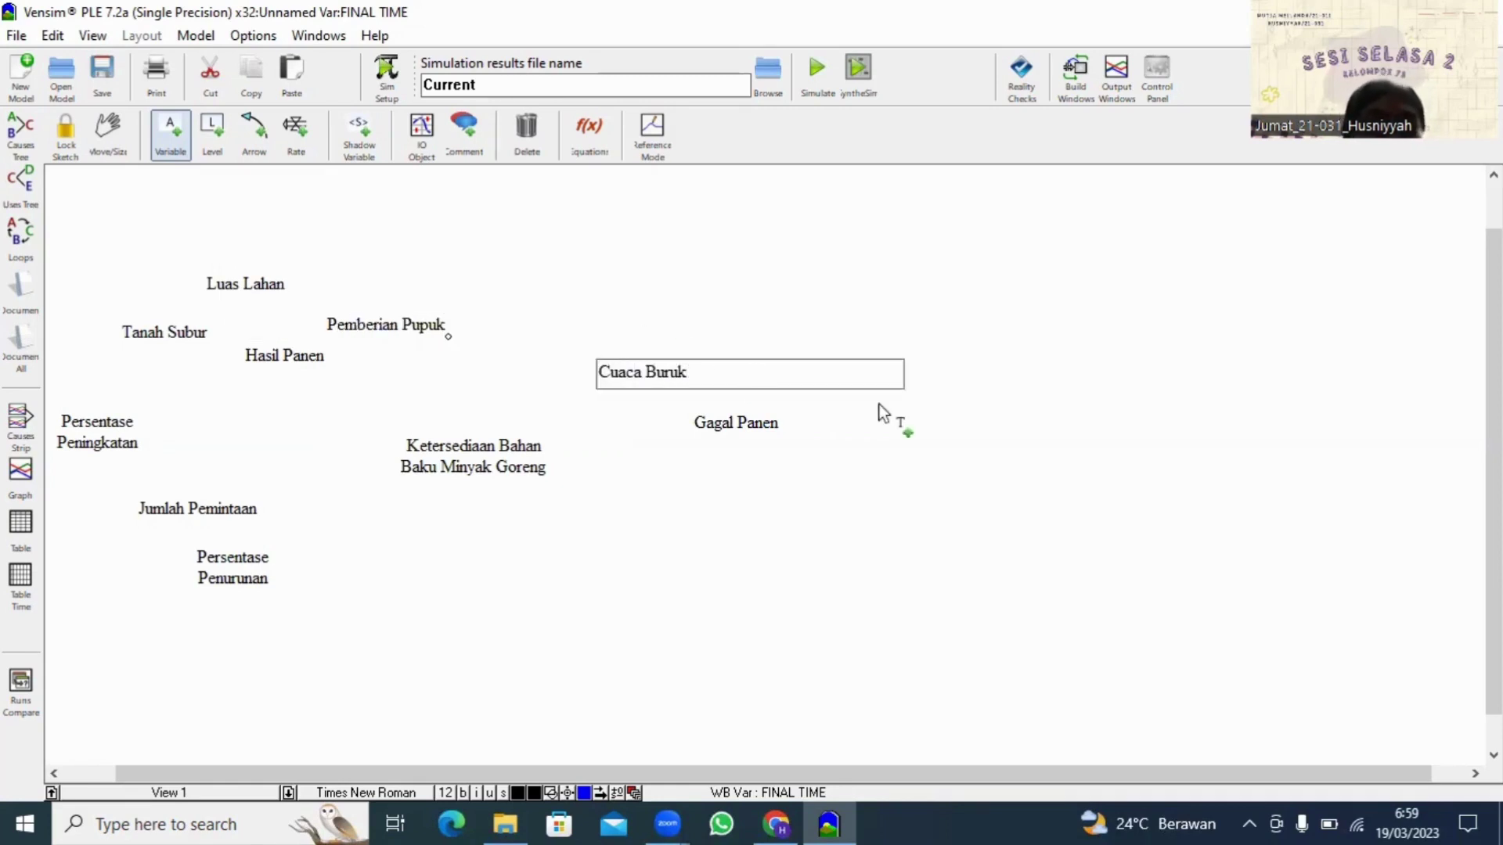
pyautogui.press('Return')
pyautogui.click(875, 416)
pyautogui.write('Hama')
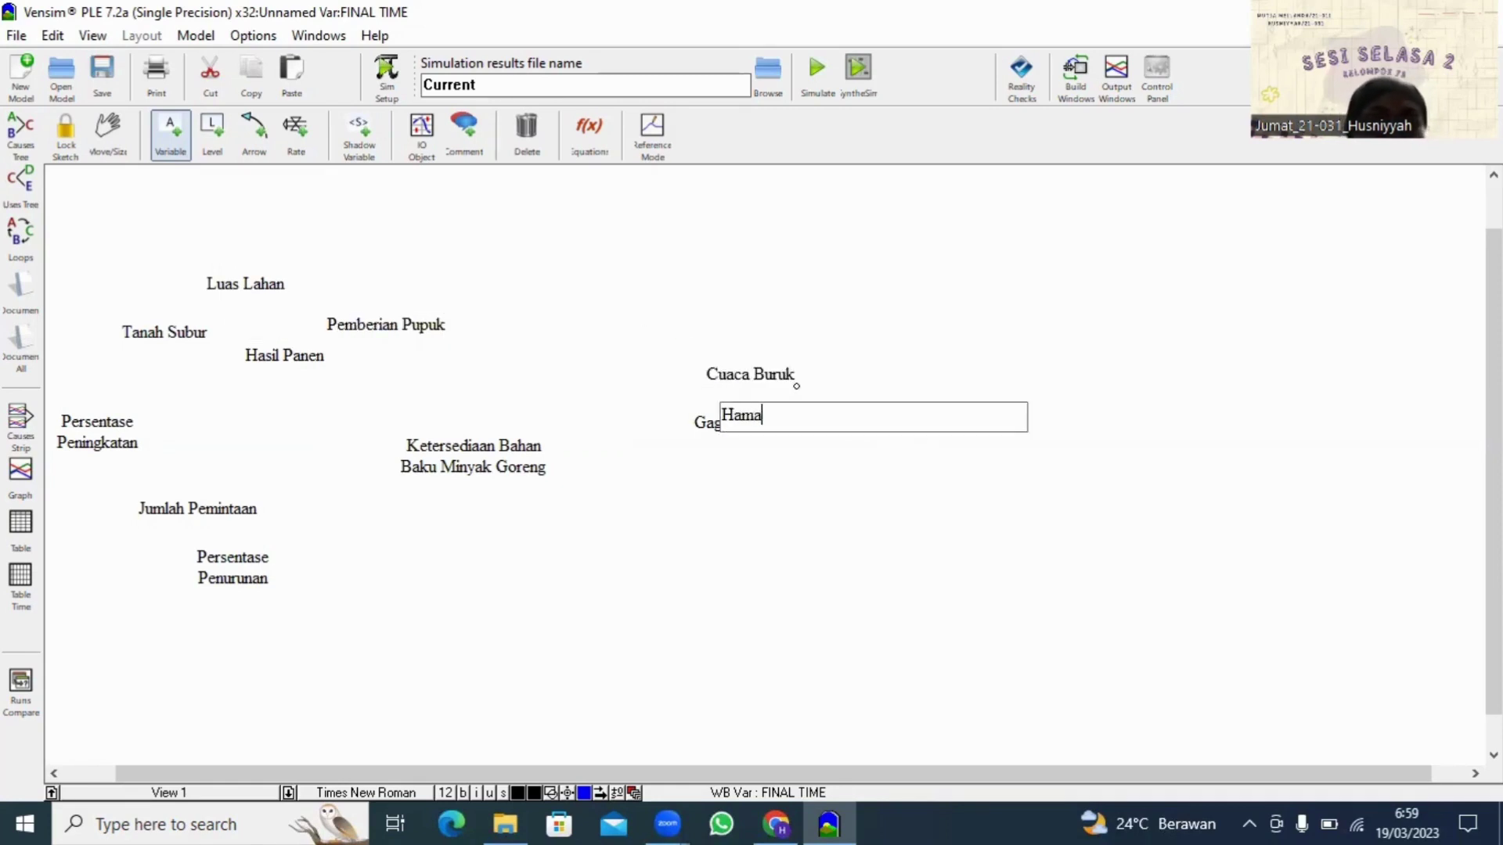
pyautogui.press('Return')
pyautogui.click(810, 487)
pyautogui.write('Kekurangan Air')
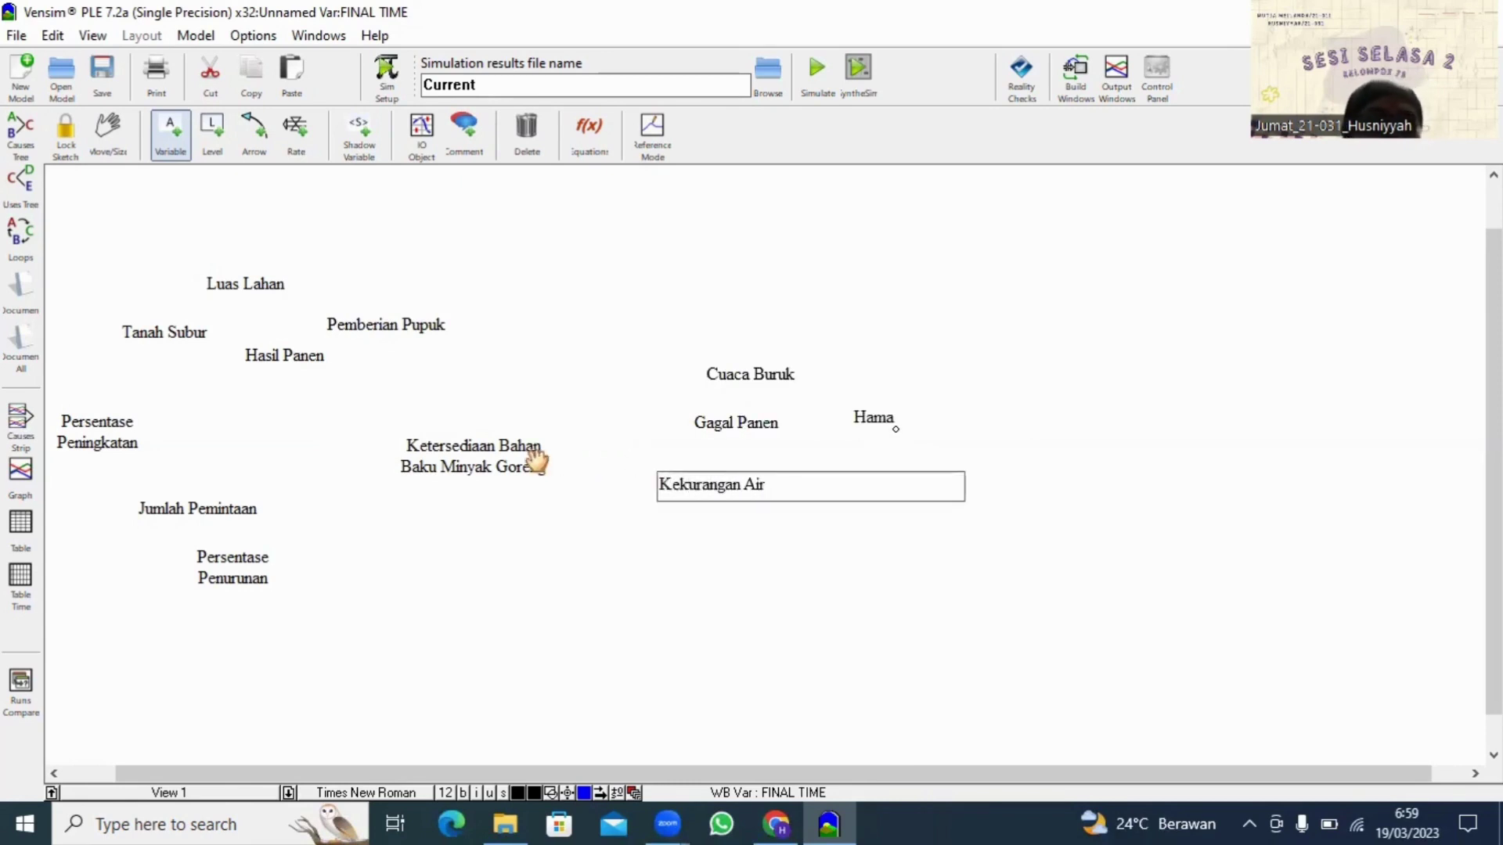
# Step: Shift Ketersediaan Bahan Baku Minyak Goreng and Hasil Panen rightward, and spread Pemberian Pupuk, Luas Lahan and Tanah Subur around Hasil Panen
pyautogui.moveTo(496, 455); pyautogui.dragTo(542, 465)
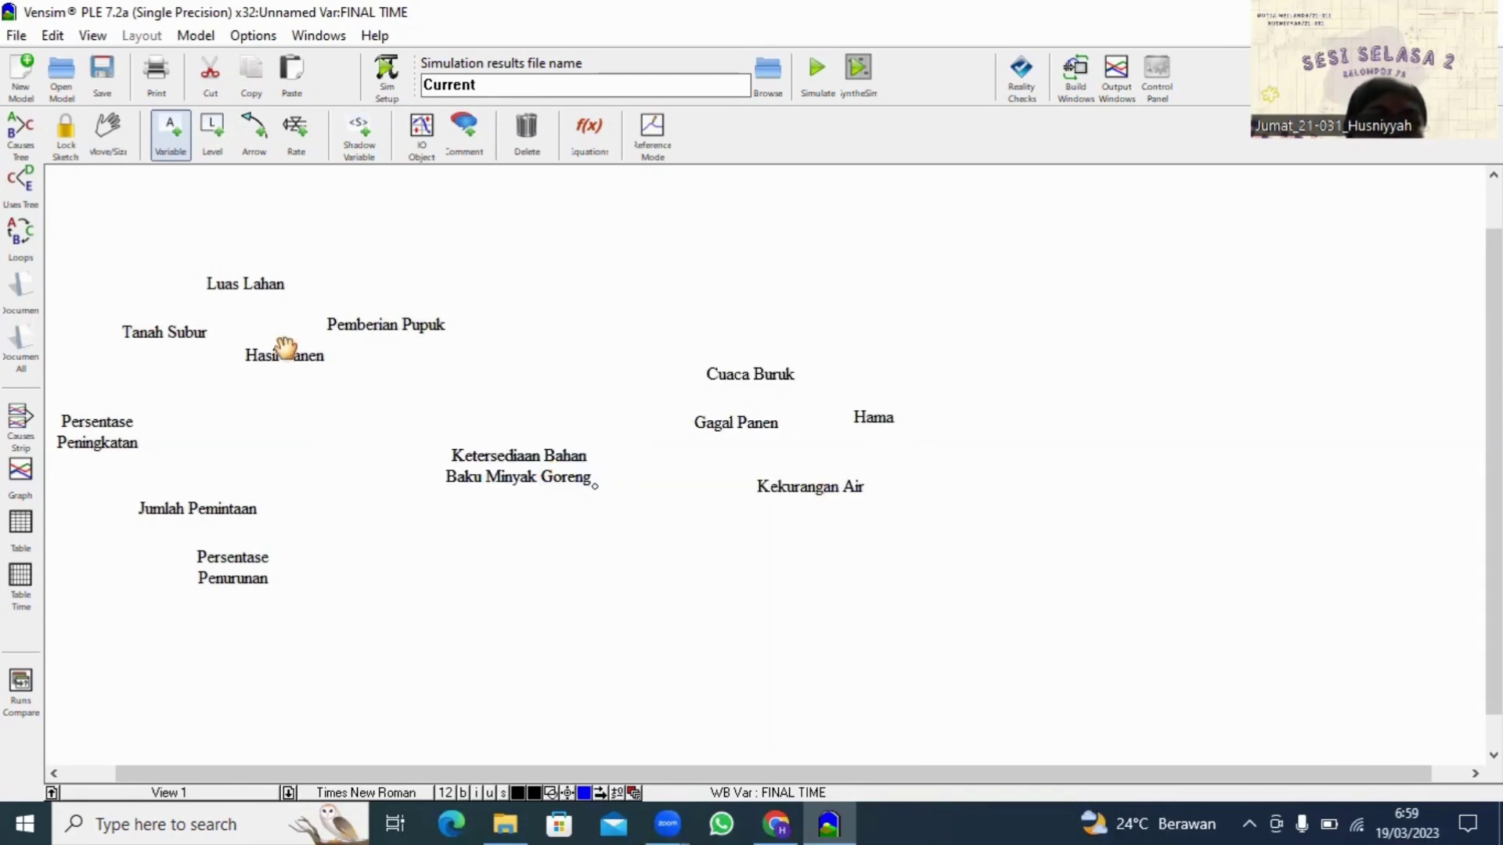
pyautogui.moveTo(286, 356); pyautogui.dragTo(360, 383)
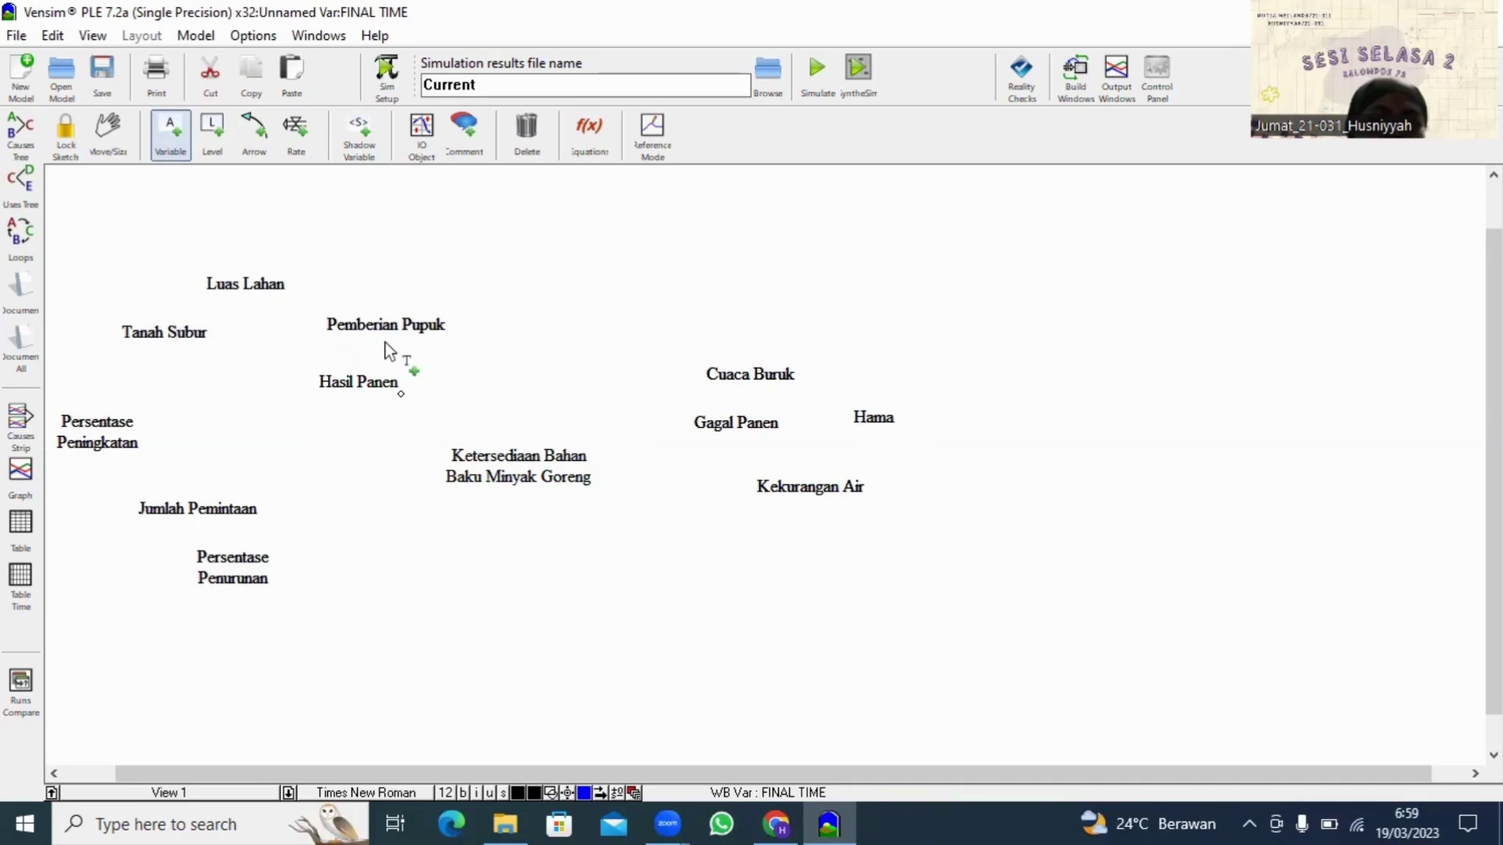
pyautogui.moveTo(359, 324); pyautogui.dragTo(463, 318)
pyautogui.moveTo(185, 332); pyautogui.dragTo(225, 396)
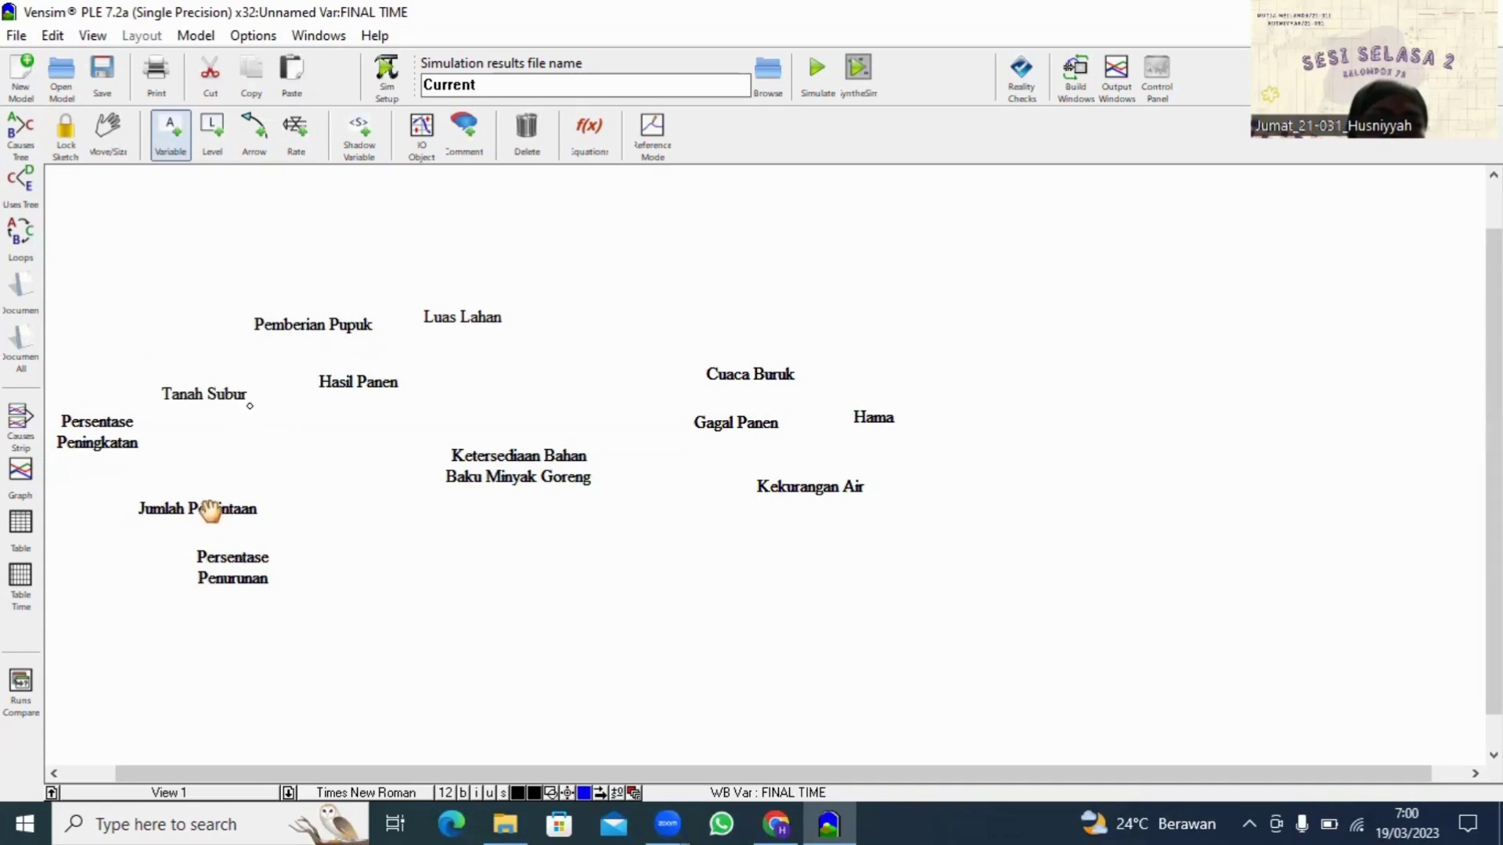
# Step: Move Jumlah Pemintaan, Persentase Penurunan and Persentase Peningkatan down and to the right, leaving space between them
pyautogui.moveTo(208, 507); pyautogui.dragTo(343, 548)
pyautogui.moveTo(257, 572); pyautogui.dragTo(392, 641)
pyautogui.moveTo(98, 441); pyautogui.dragTo(175, 510)
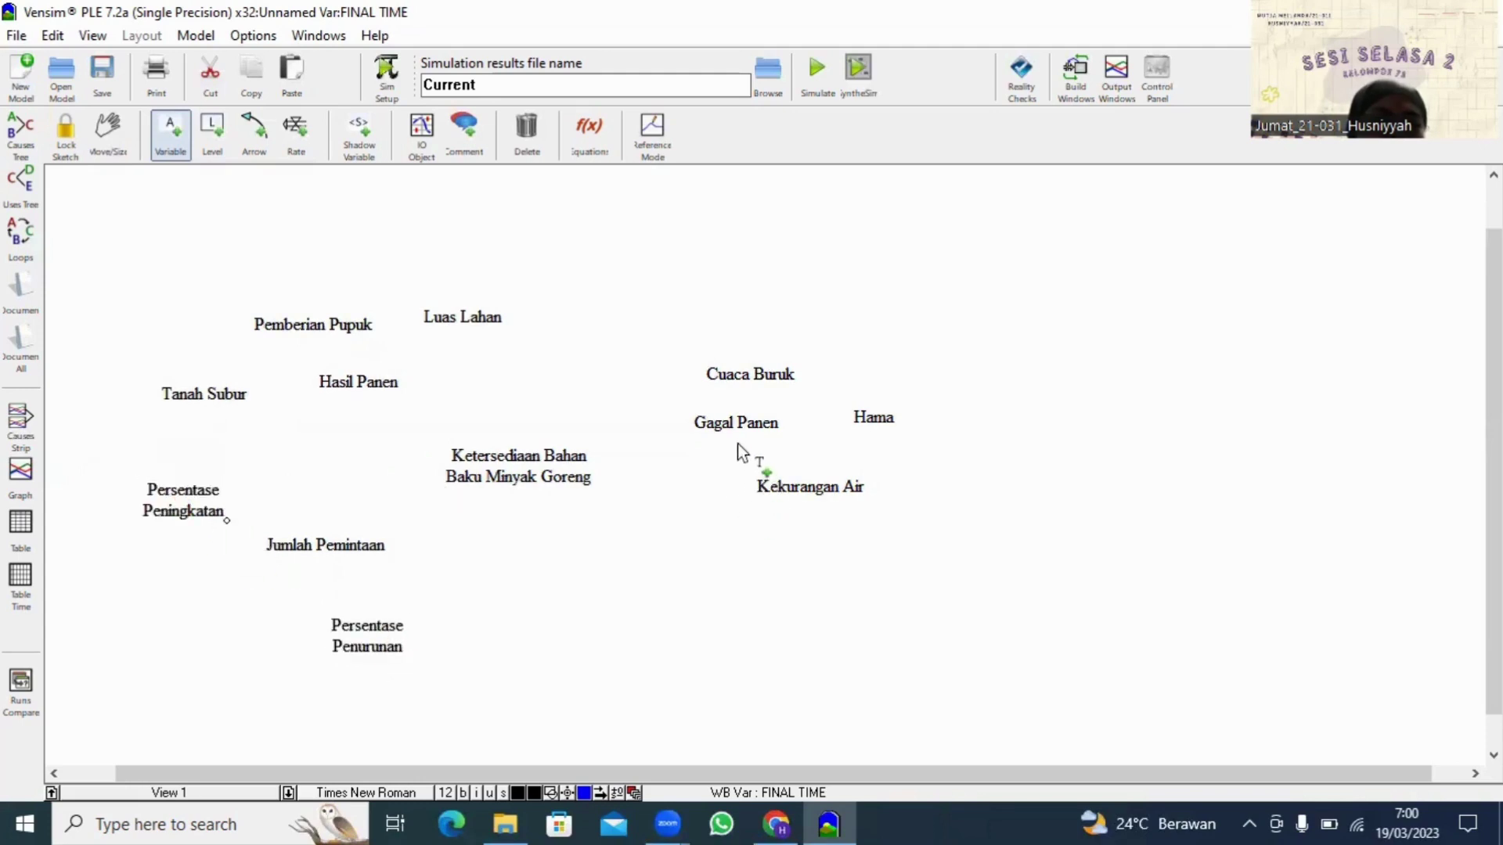
# Step: Spread the Gagal Panen group apart, with Cuaca Buruk above it, Hama to its right and Kekurangan Air below
pyautogui.moveTo(733, 430); pyautogui.dragTo(759, 347)
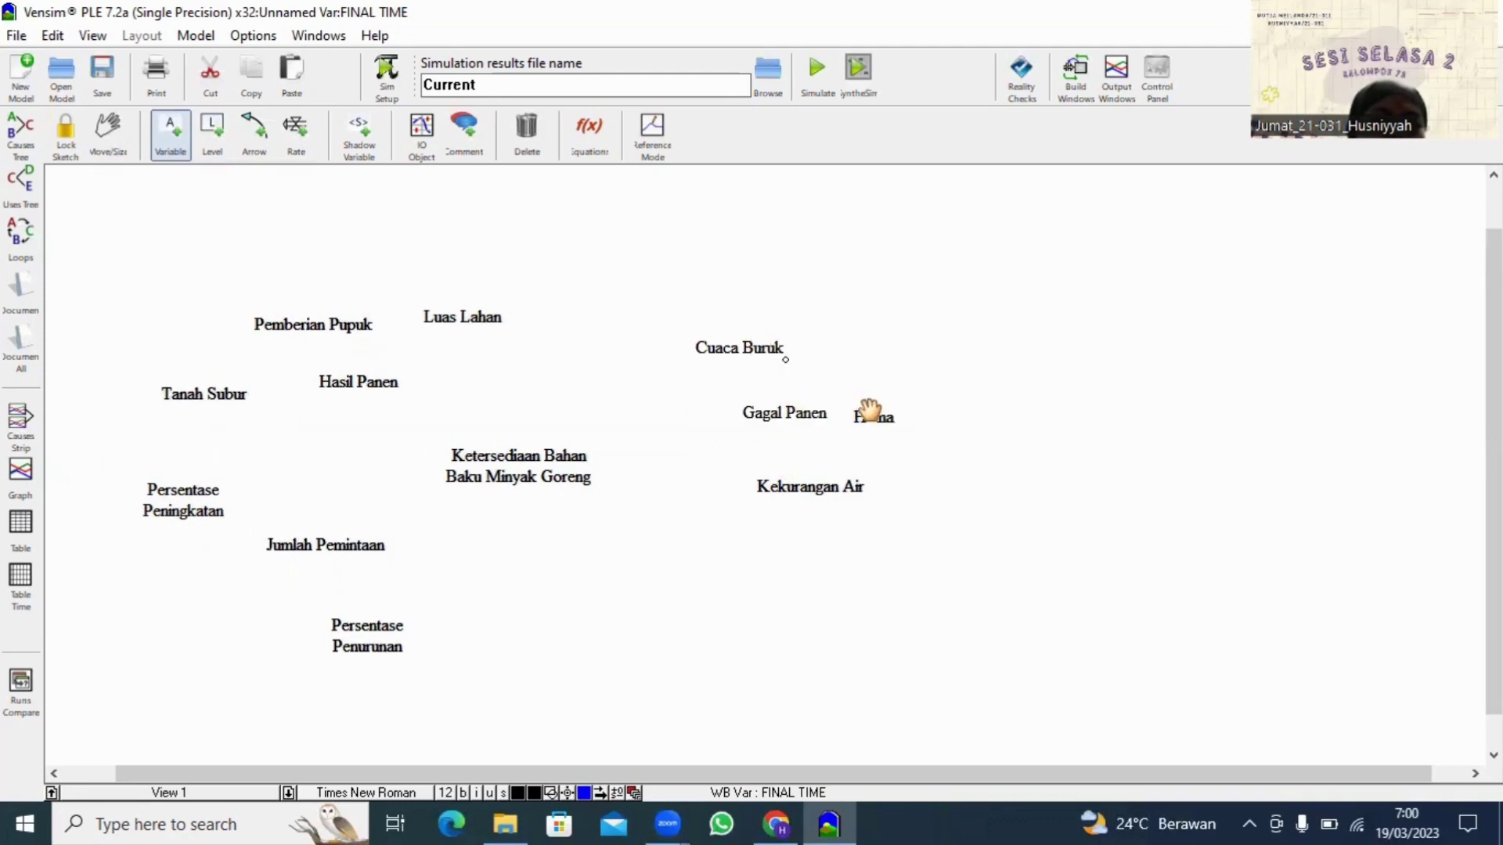
pyautogui.moveTo(869, 408); pyautogui.dragTo(899, 415)
pyautogui.moveTo(818, 481); pyautogui.dragTo(851, 475)
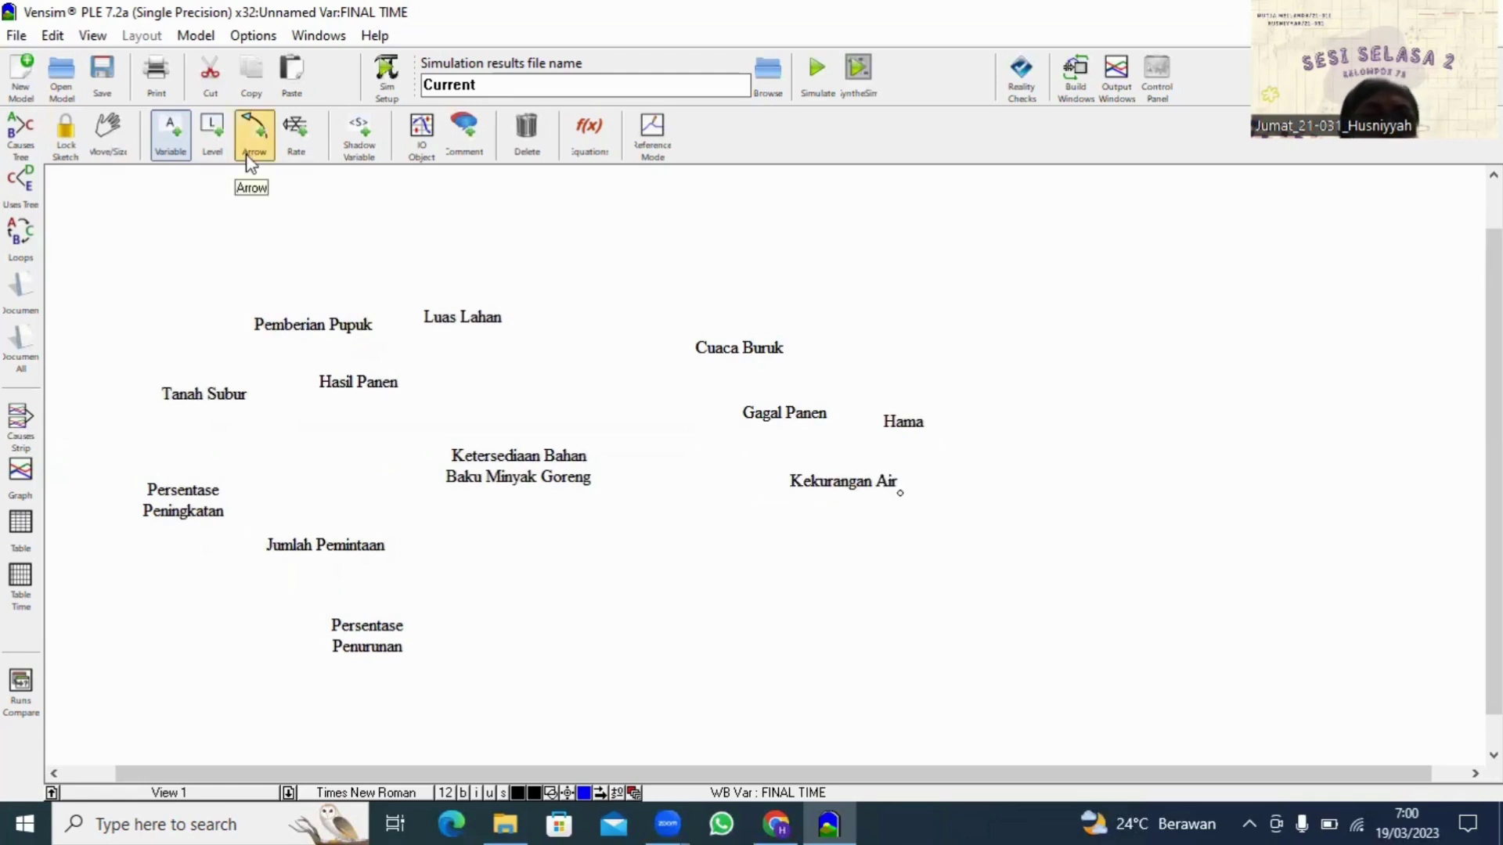
# Step: Draw arrows from Pemberian Pupuk, Tanah Subur and Luas Lahan to Hasil Panen
pyautogui.click(260, 134)
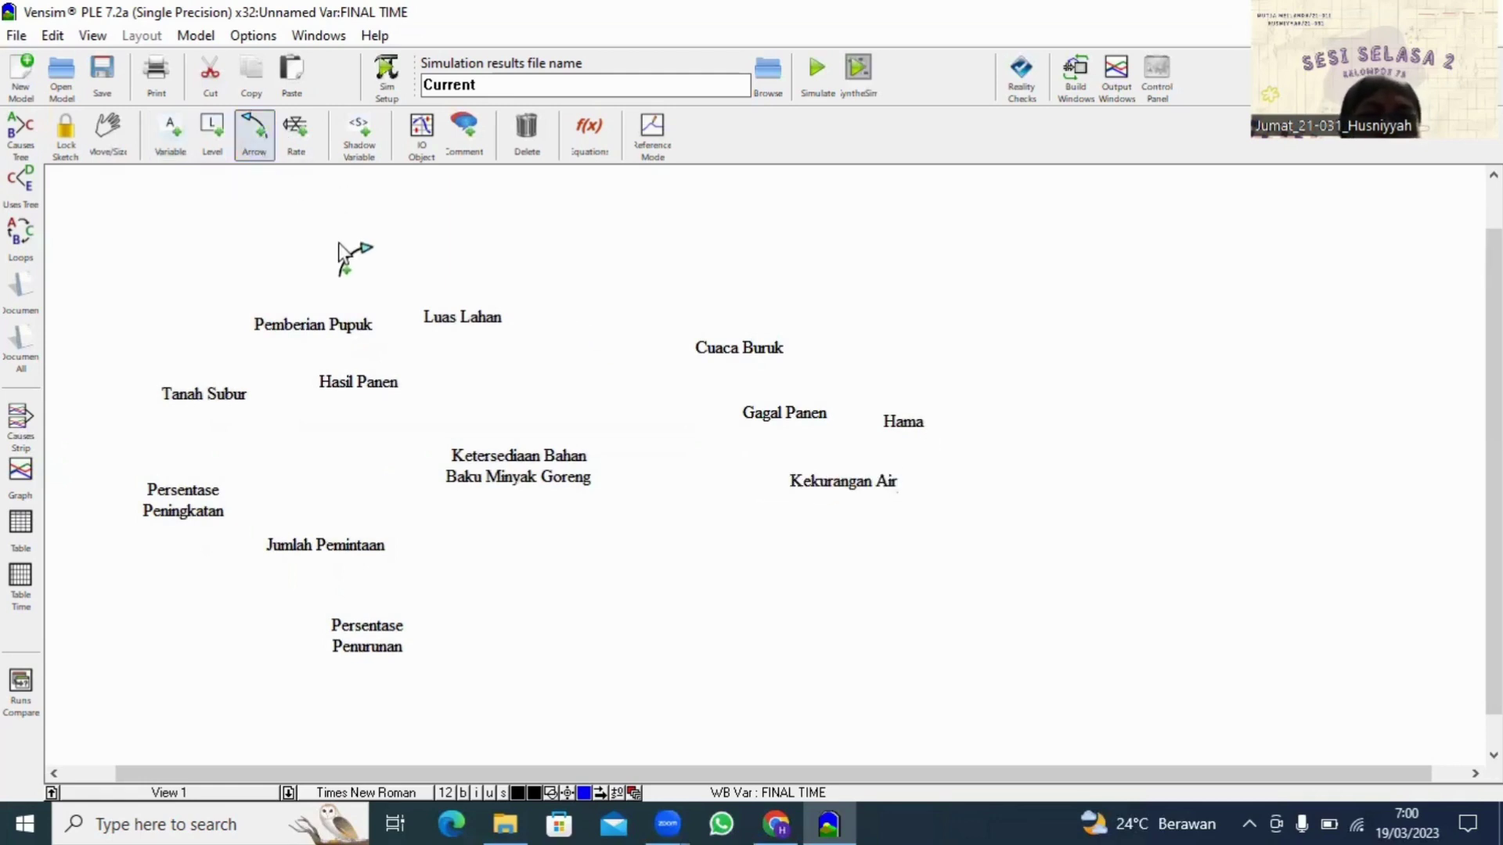
pyautogui.click(327, 324)
pyautogui.click(346, 385)
pyautogui.click(213, 397)
pyautogui.click(362, 397)
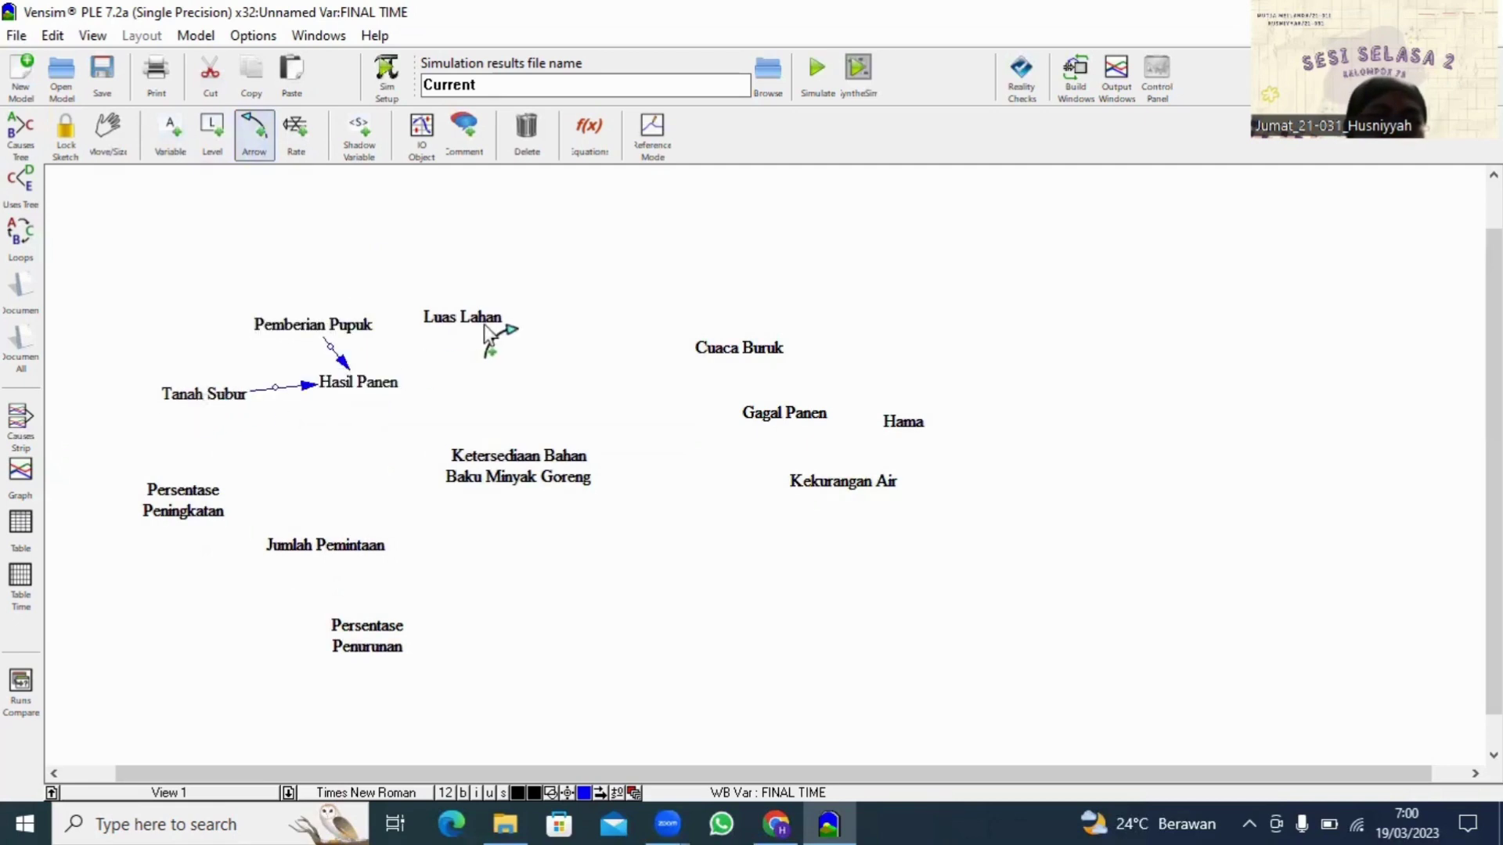
pyautogui.click(485, 329)
pyautogui.click(392, 387)
# Step: Draw arrows from Persentase Peningkatan and Persentase Penurunan to Jumlah Pemintaan
pyautogui.click(203, 499)
pyautogui.click(268, 542)
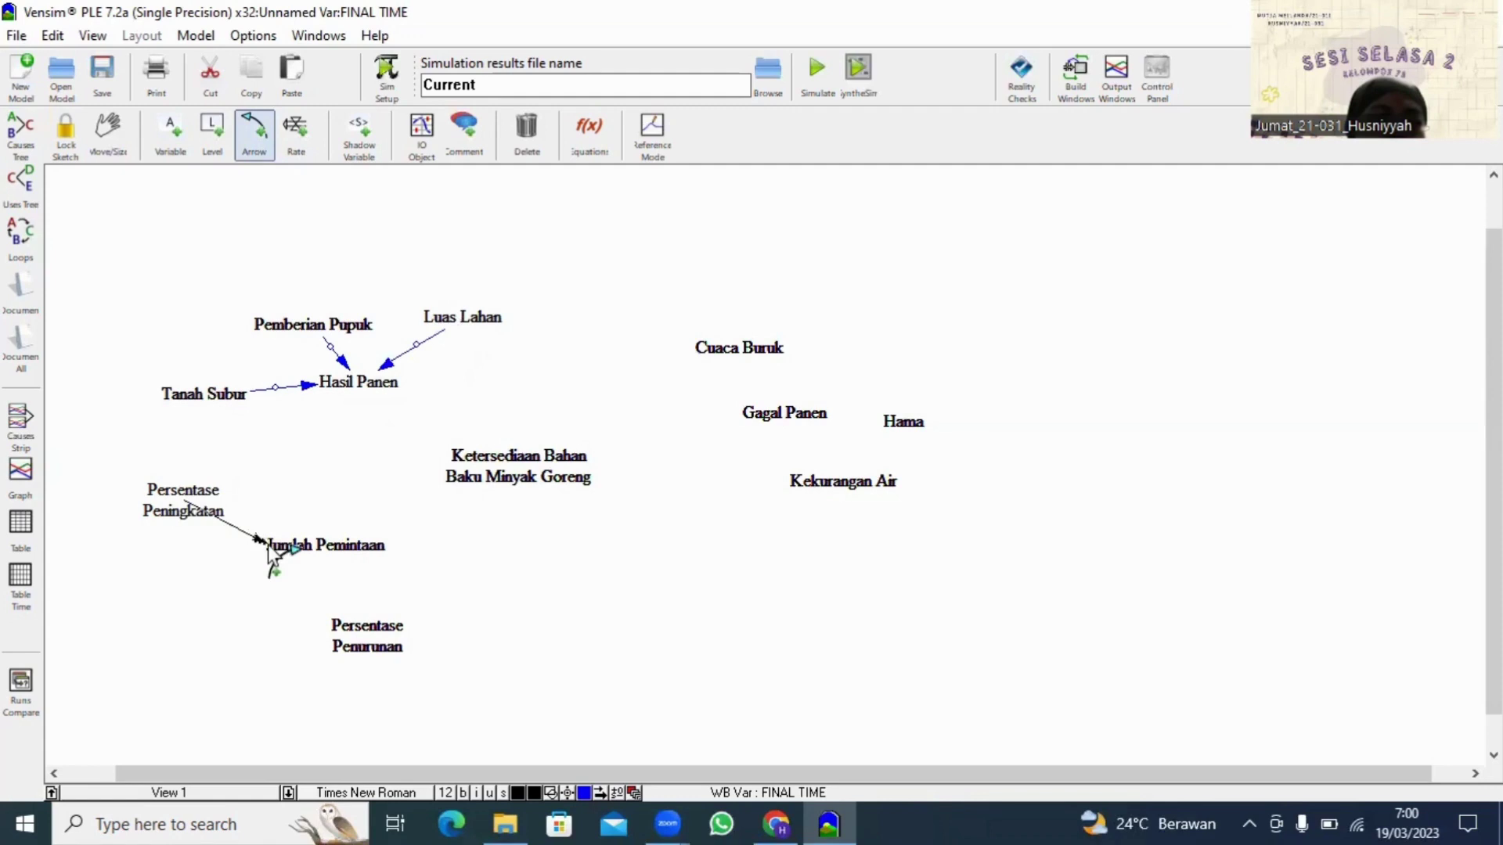
pyautogui.click(374, 620)
pyautogui.click(336, 552)
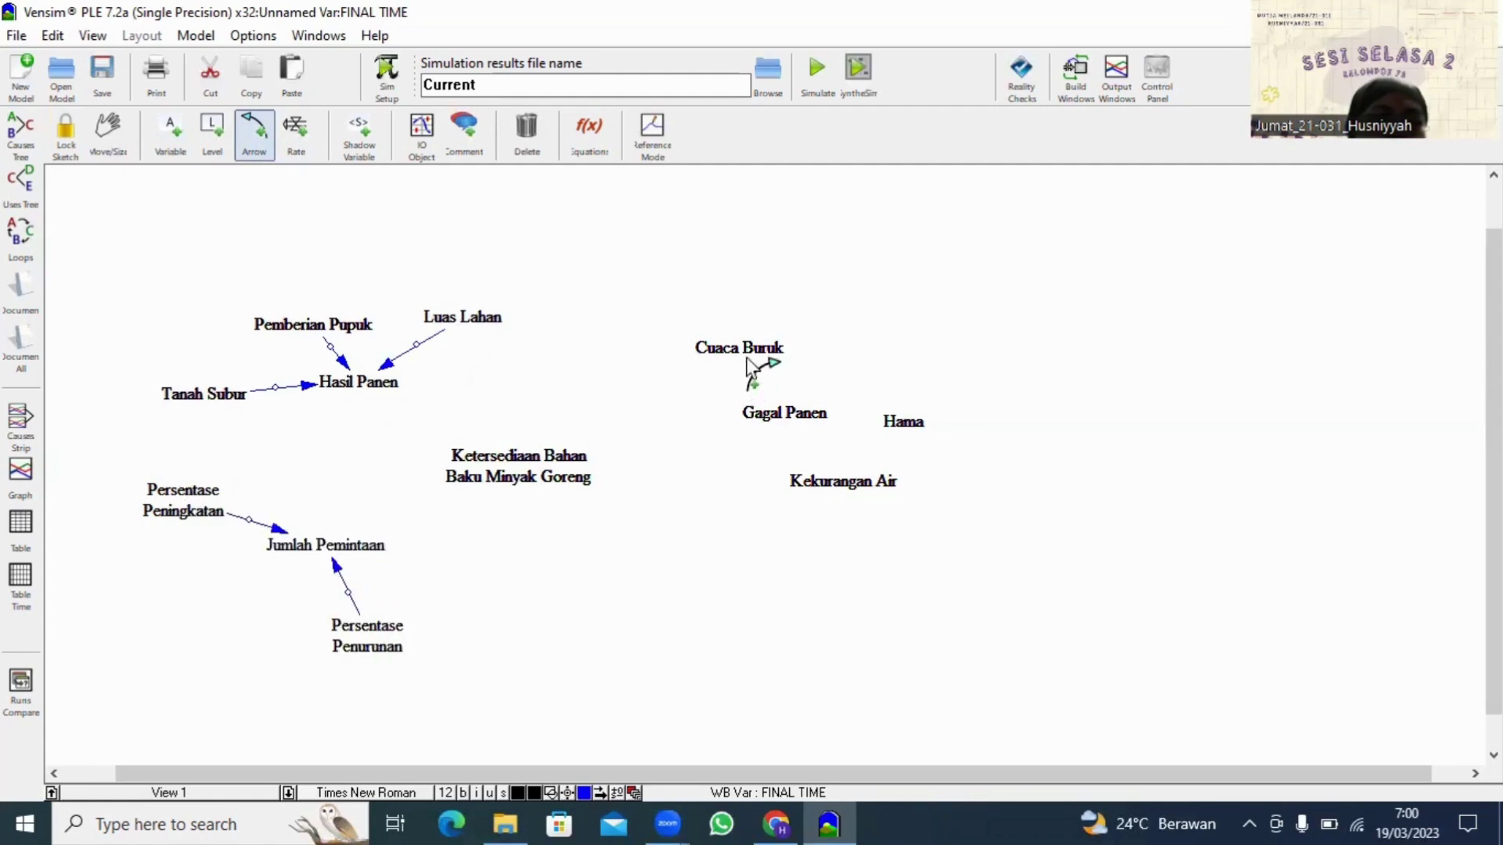
# Step: Draw arrows from Cuaca Buruk, Hama and Kekurangan Air to Gagal Panen
pyautogui.click(747, 364)
pyautogui.click(791, 422)
pyautogui.click(905, 423)
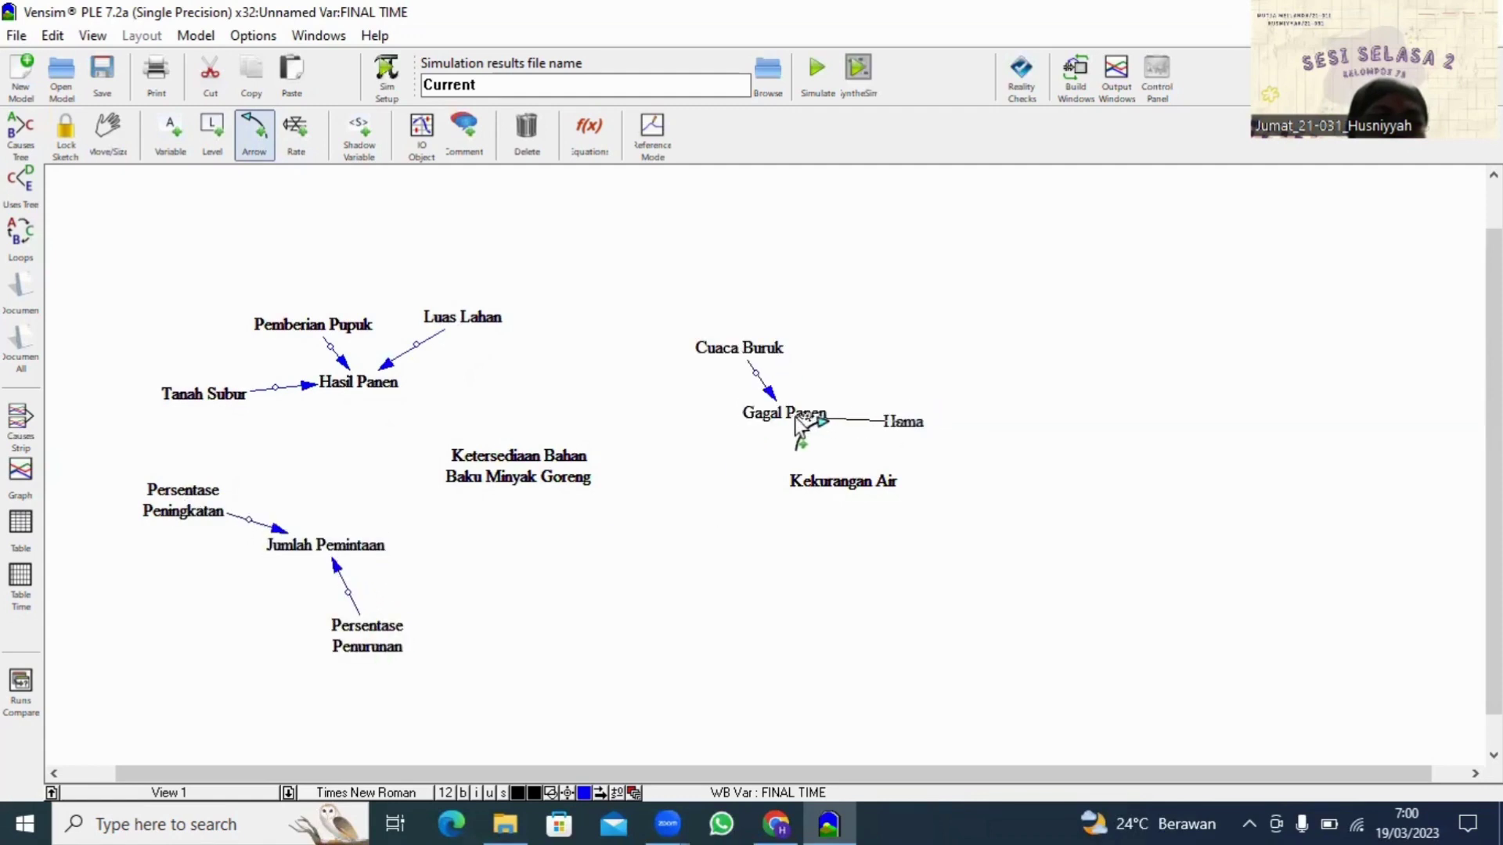
pyautogui.click(798, 423)
pyautogui.click(818, 489)
pyautogui.click(779, 428)
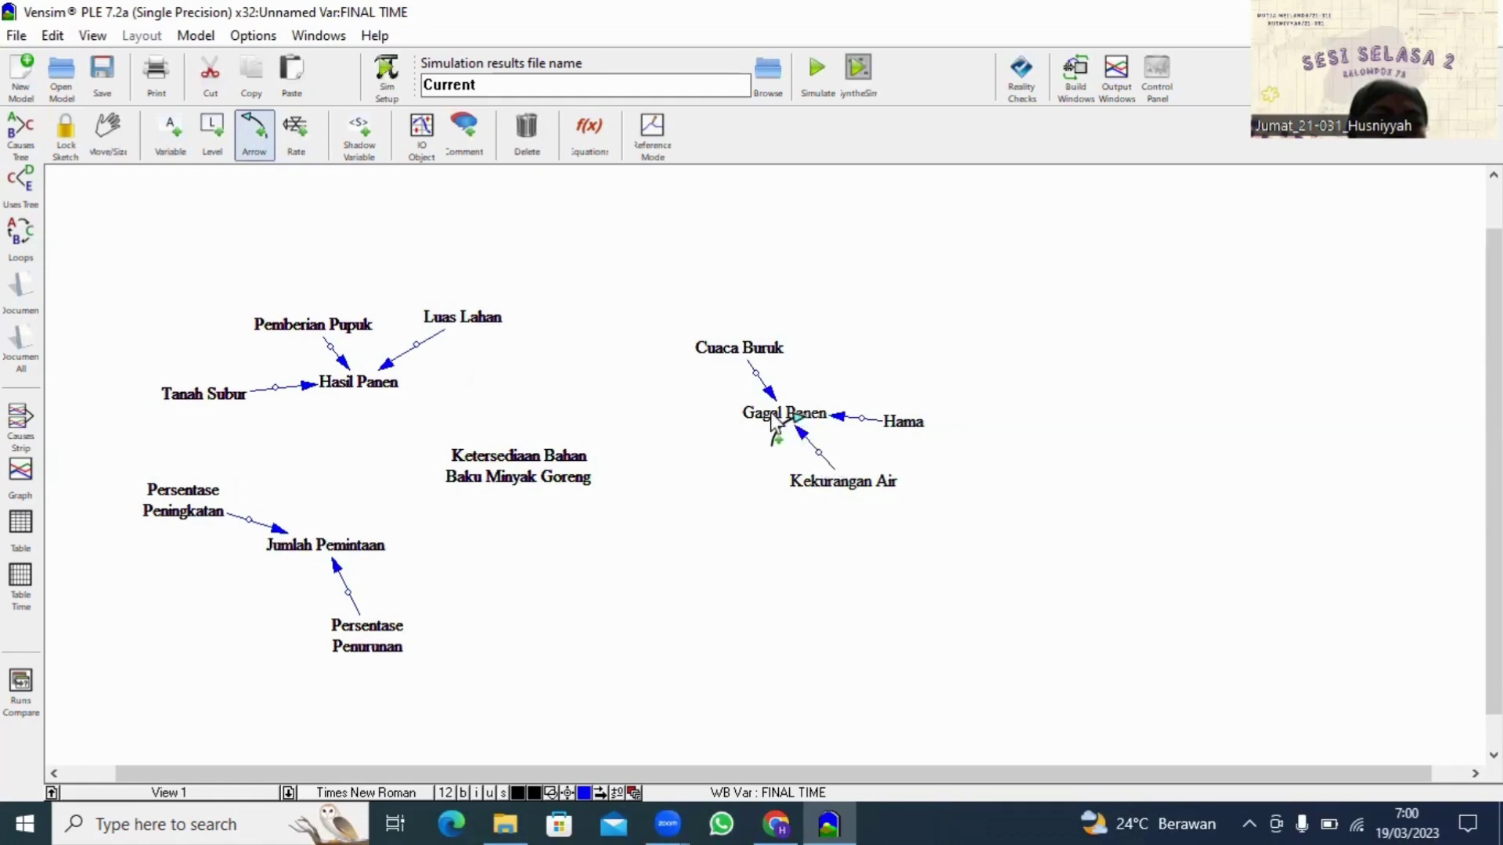
# Step: Draw arrows from Gagal Panen to Hasil Panen and from Hasil Panen to Ketersediaan Bahan Baku Minyak Goreng
pyautogui.click(775, 419)
pyautogui.click(358, 388)
pyautogui.click(359, 387)
pyautogui.click(509, 462)
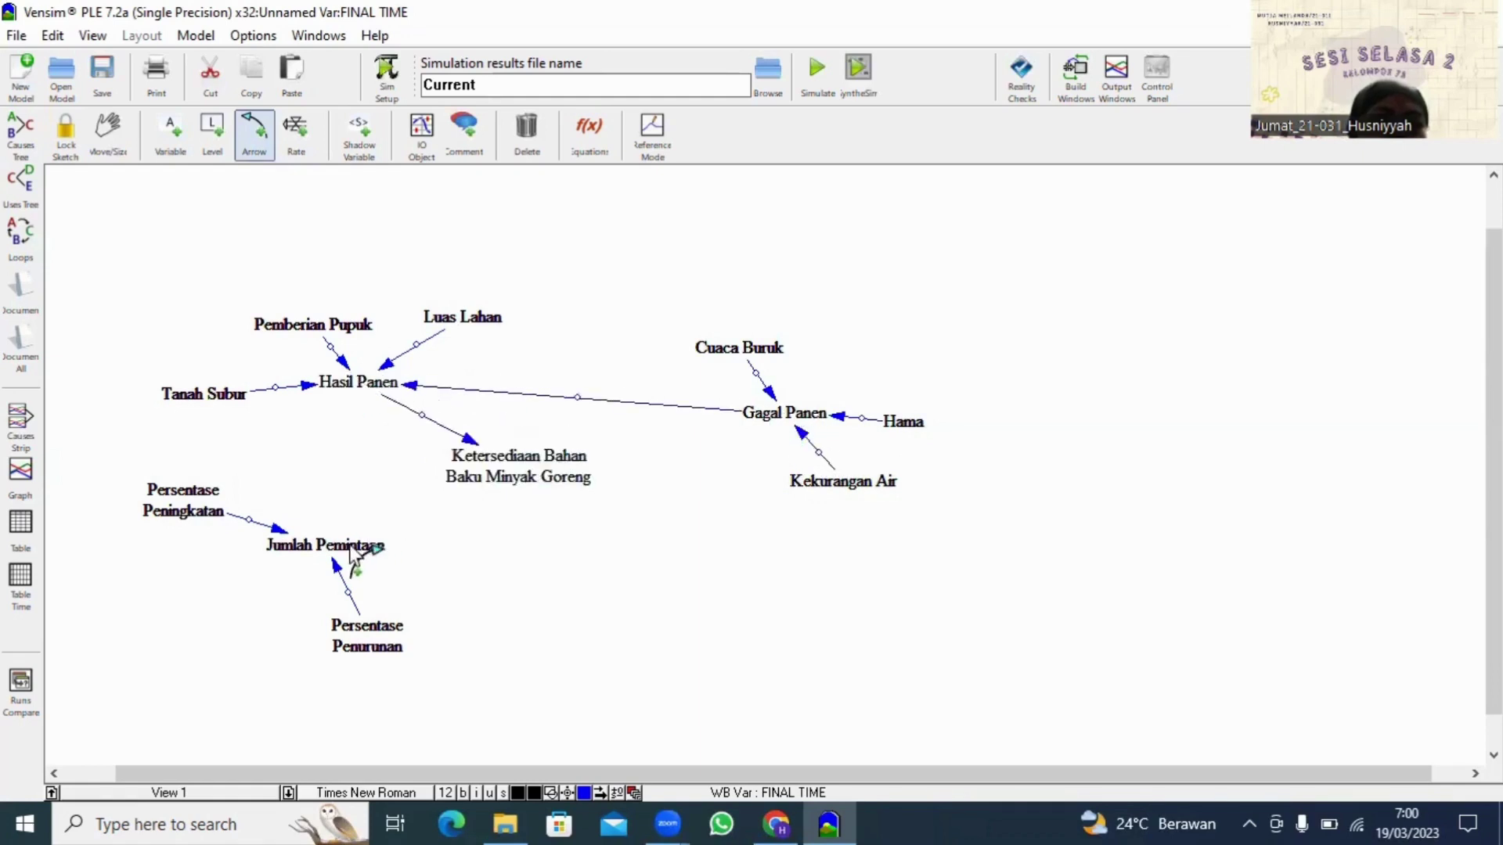
# Step: Draw an arrow from Jumlah Pemintaan to Ketersediaan Bahan Baku Minyak Goreng
pyautogui.click(352, 552)
pyautogui.click(513, 489)
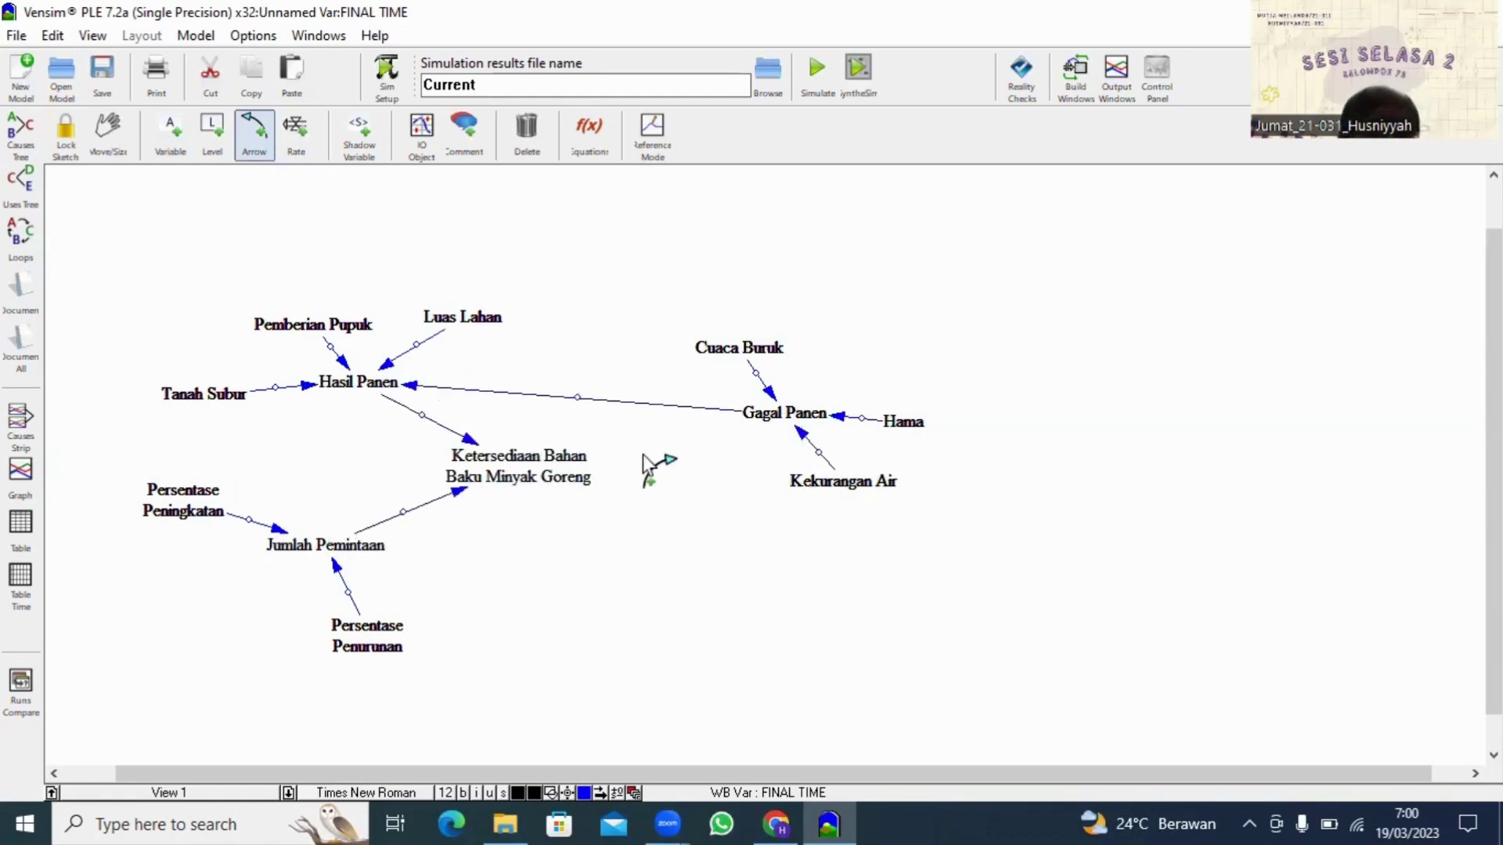
# Step: Set the polarity of the arrows into Jumlah Pemintaan: - from Persentase Penurunan and + from Persentase Peningkatan
pyautogui.rightClick(349, 597)
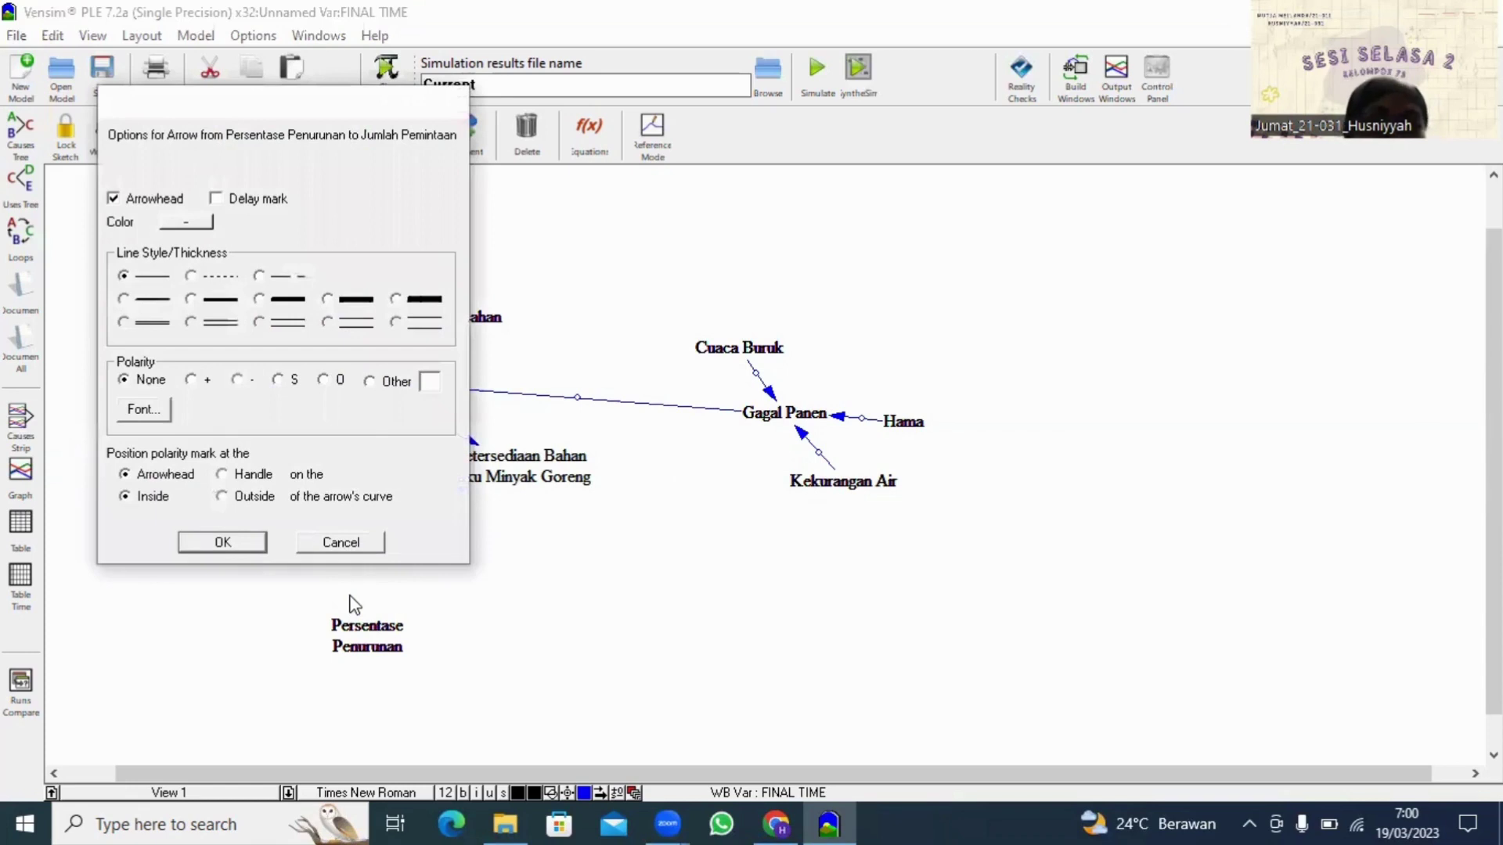
pyautogui.click(237, 380)
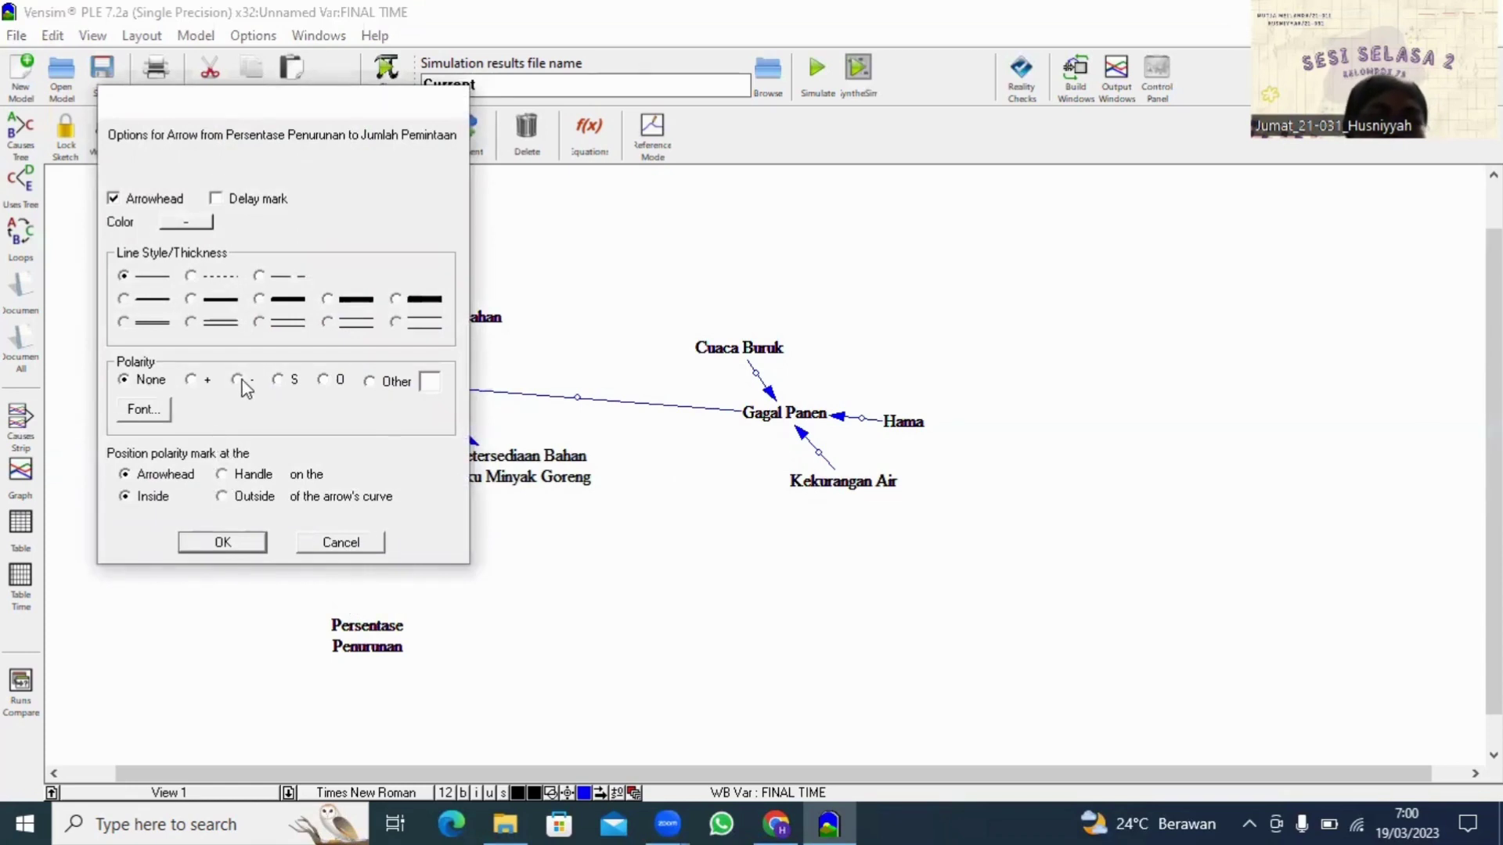
pyautogui.click(227, 542)
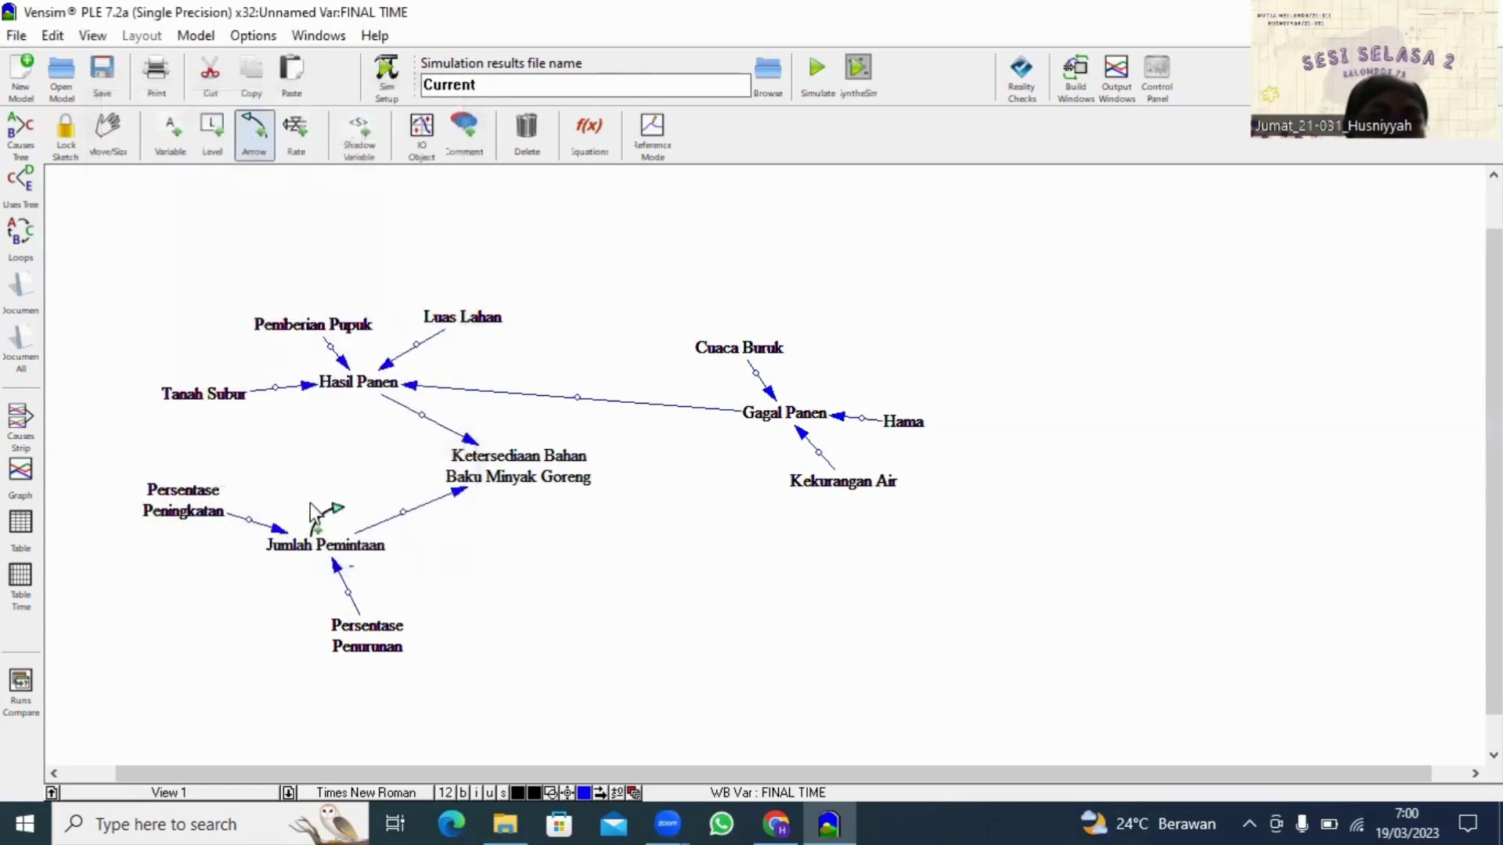
pyautogui.rightClick(251, 520)
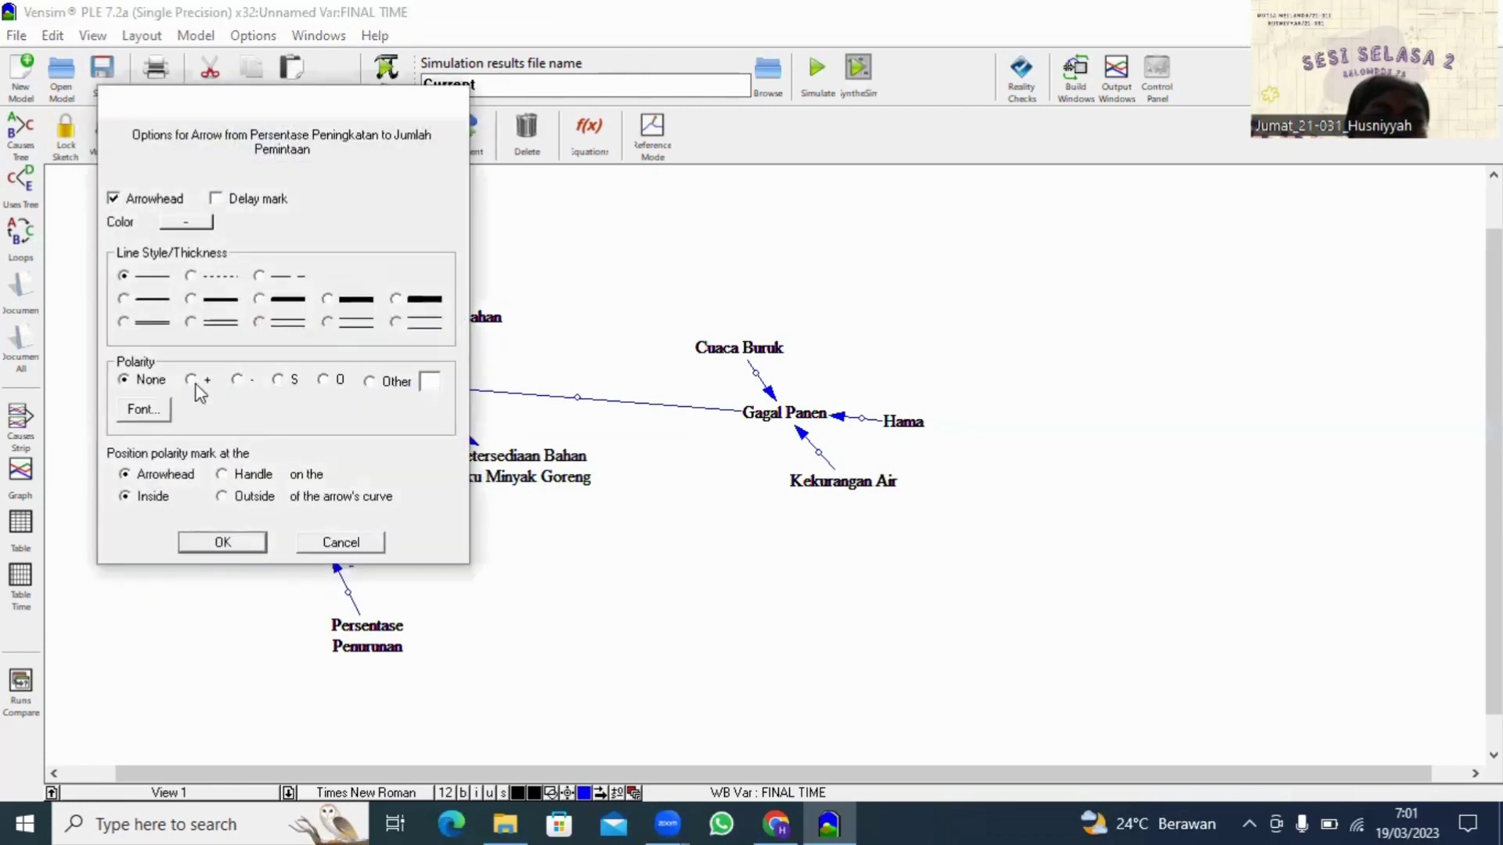
pyautogui.click(192, 381)
pyautogui.click(223, 542)
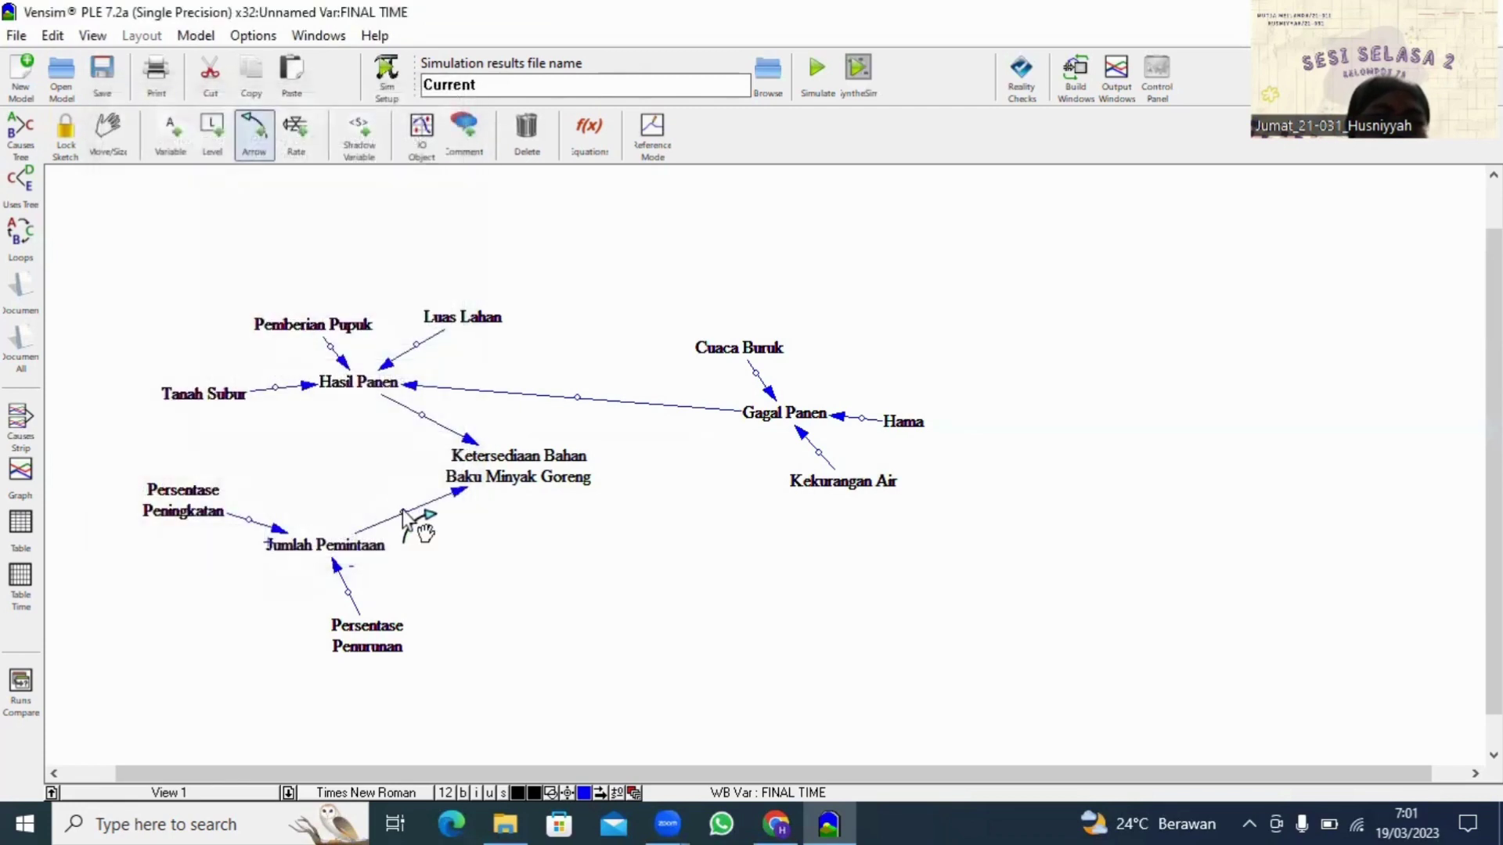
# Step: Set + polarity on the arrow from Jumlah Pemintaan to Ketersediaan Bahan Baku Minyak Goreng and - polarity on the one from Gagal Panen to Hasil Panen
pyautogui.rightClick(404, 515)
pyautogui.click(190, 380)
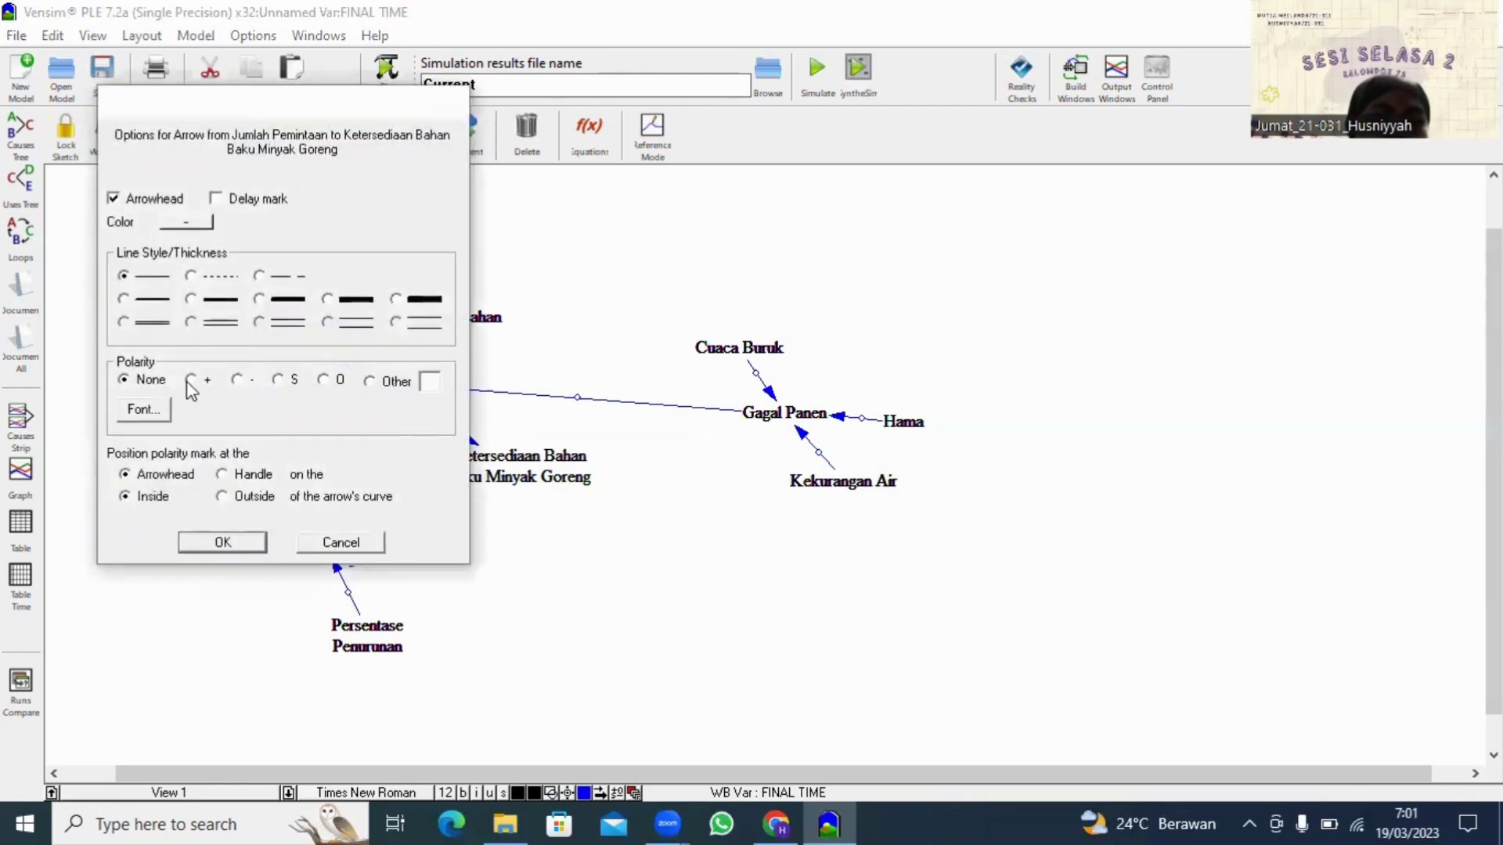
pyautogui.click(219, 542)
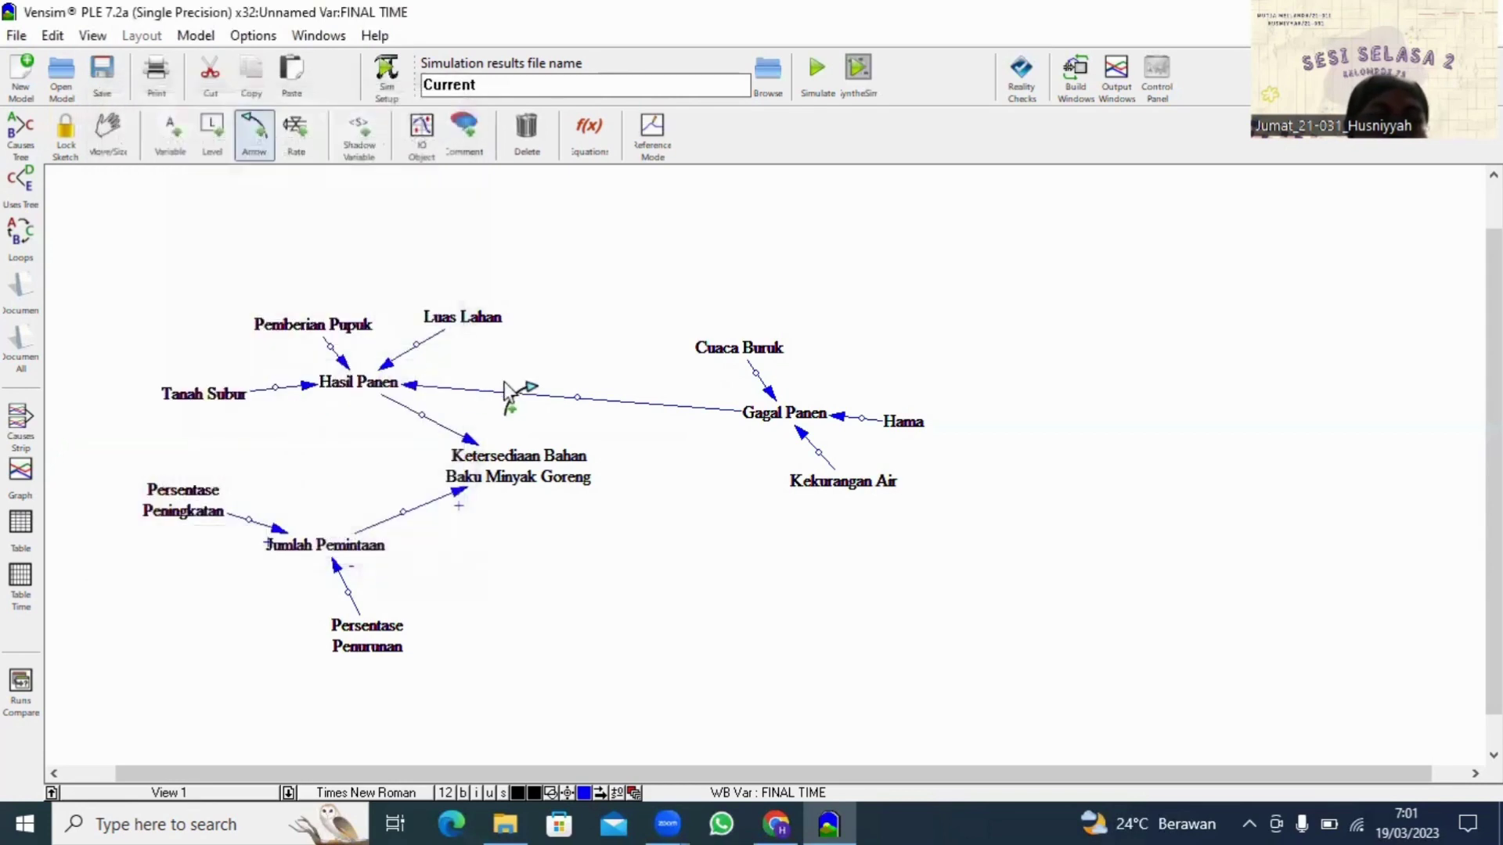
pyautogui.rightClick(577, 397)
pyautogui.click(237, 379)
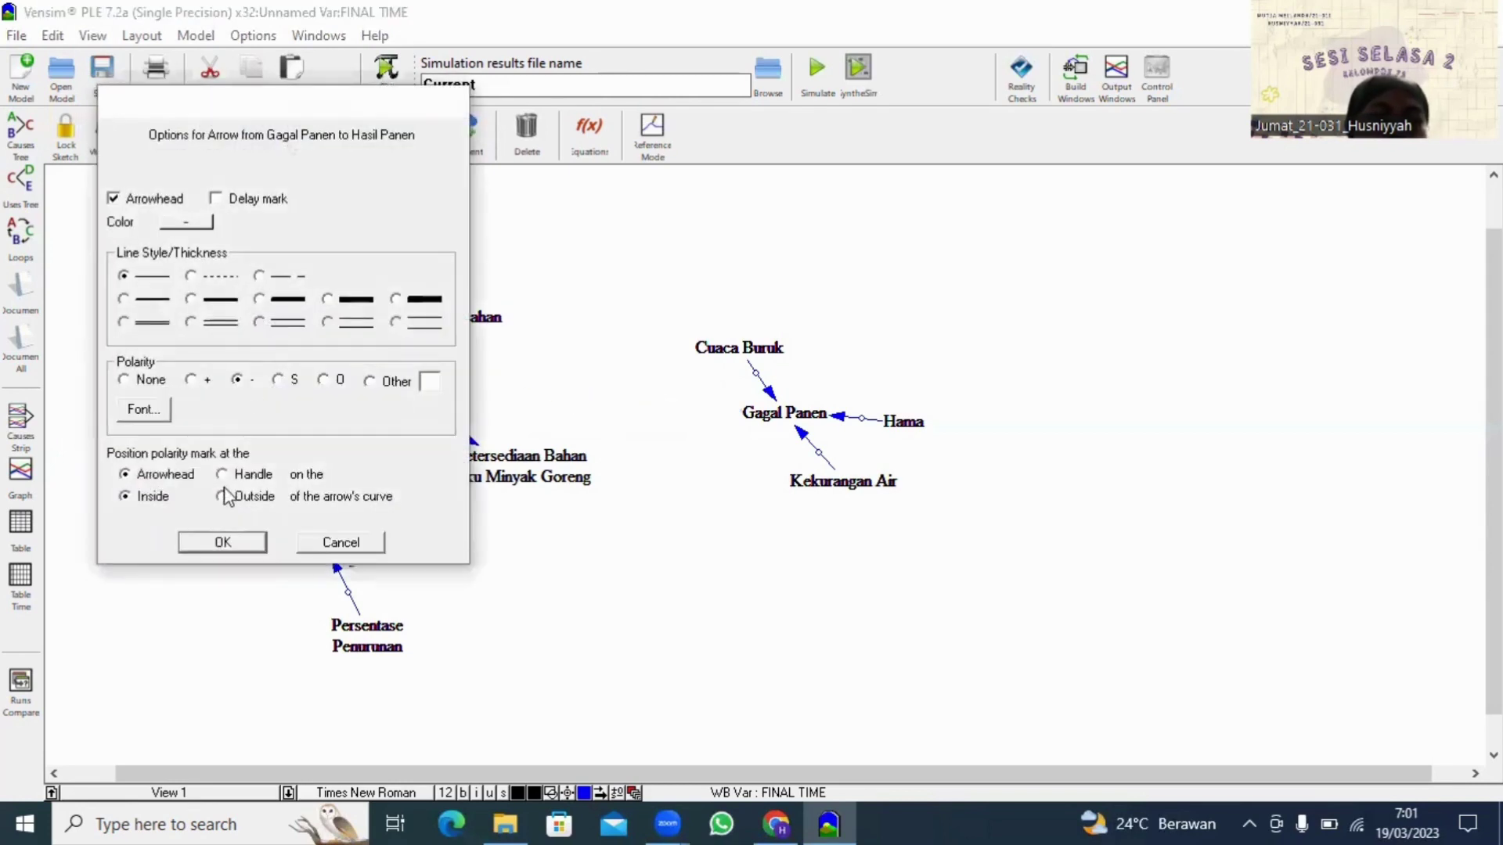
pyautogui.click(222, 541)
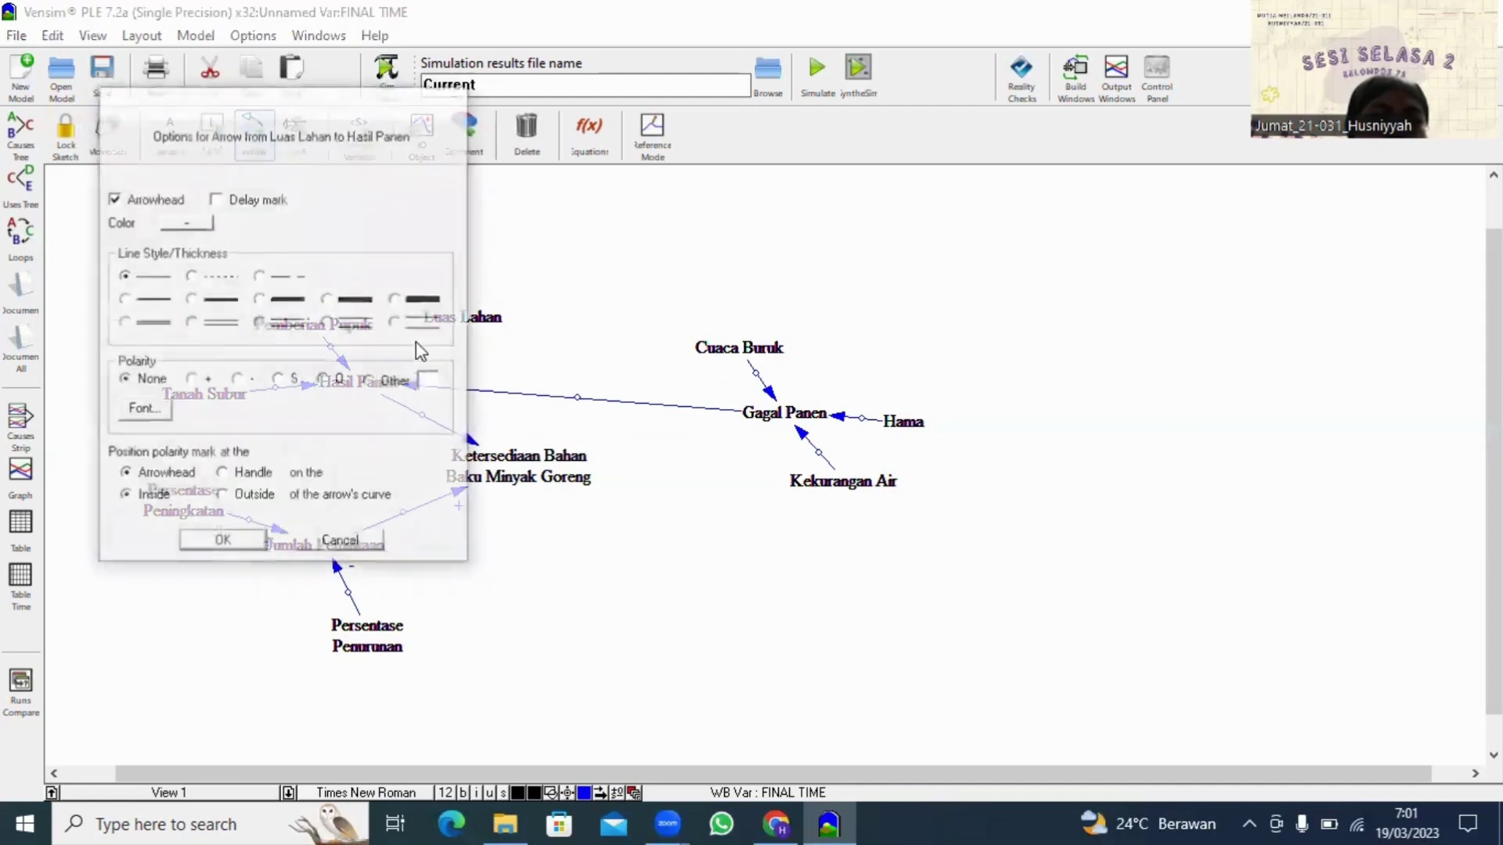
# Step: Set + polarity on the arrows from Luas Lahan, Pemberian Pupuk and Tanah Subur to Hasil Panen
pyautogui.rightClick(415, 345)
pyautogui.click(191, 381)
pyautogui.click(212, 541)
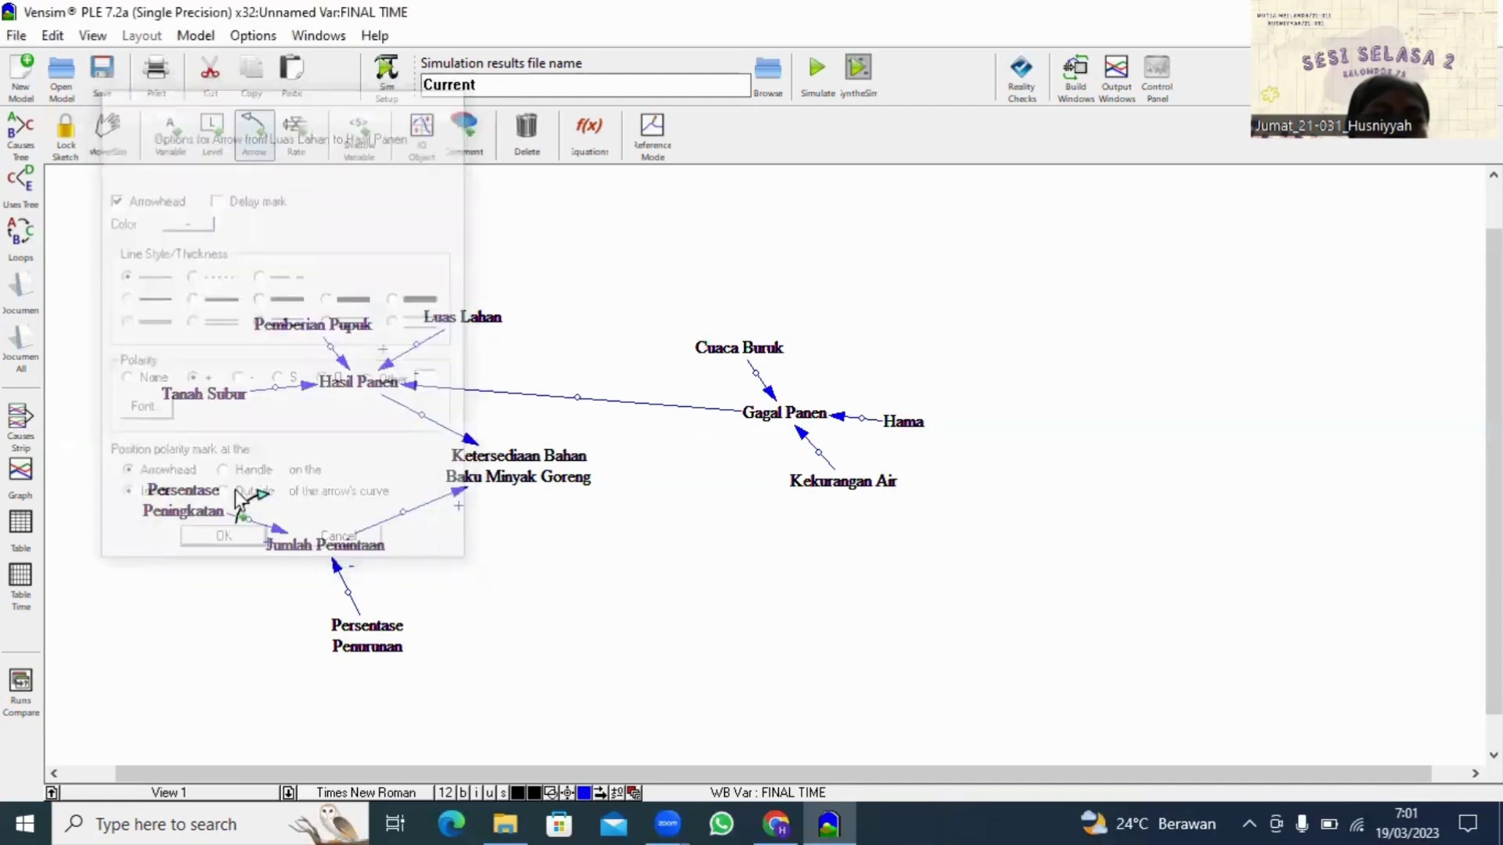
pyautogui.rightClick(333, 349)
pyautogui.click(191, 379)
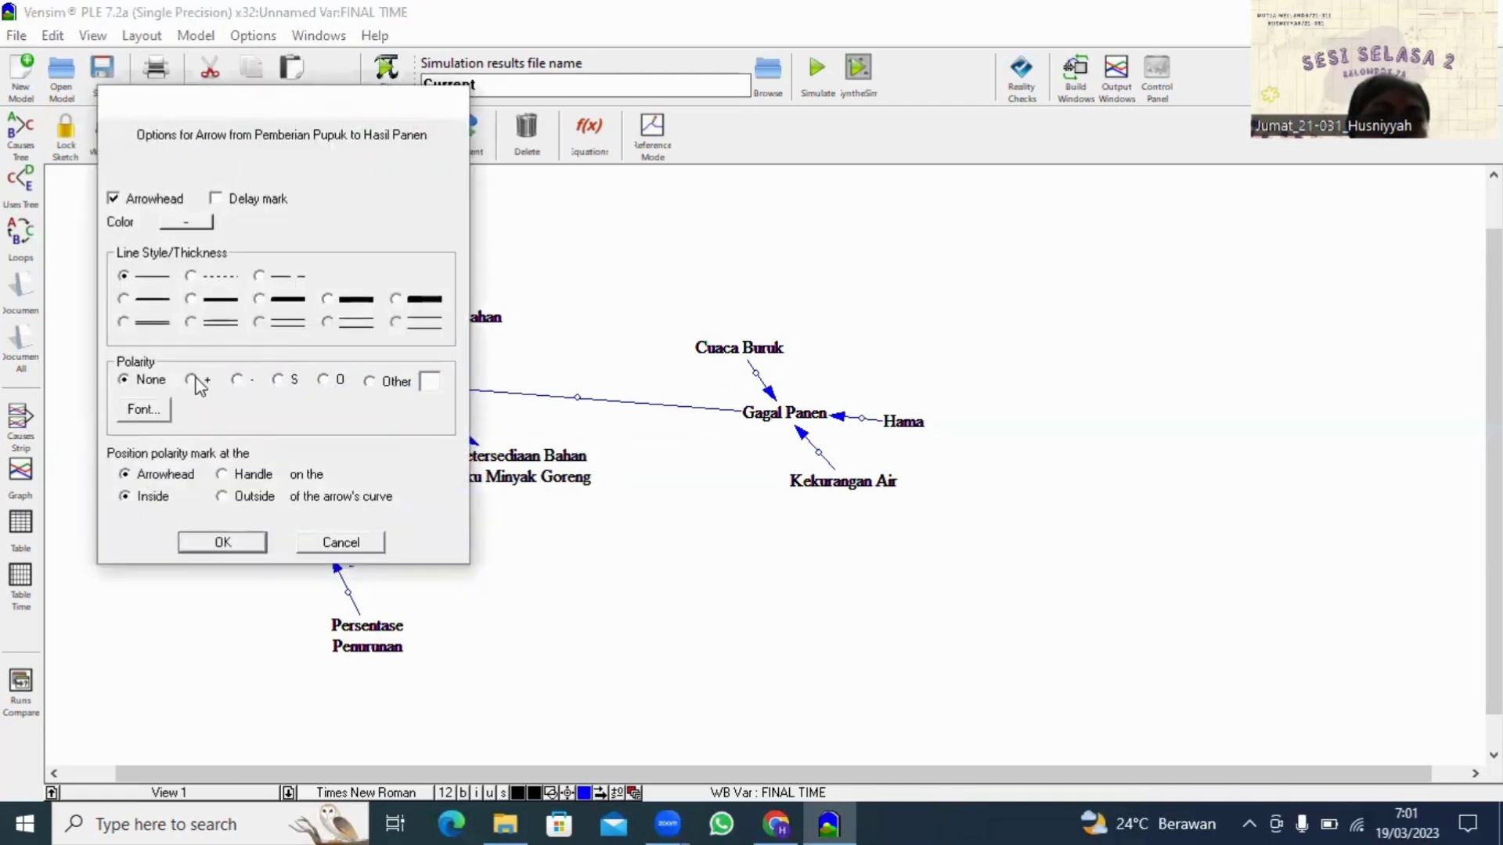
pyautogui.click(202, 542)
pyautogui.rightClick(275, 402)
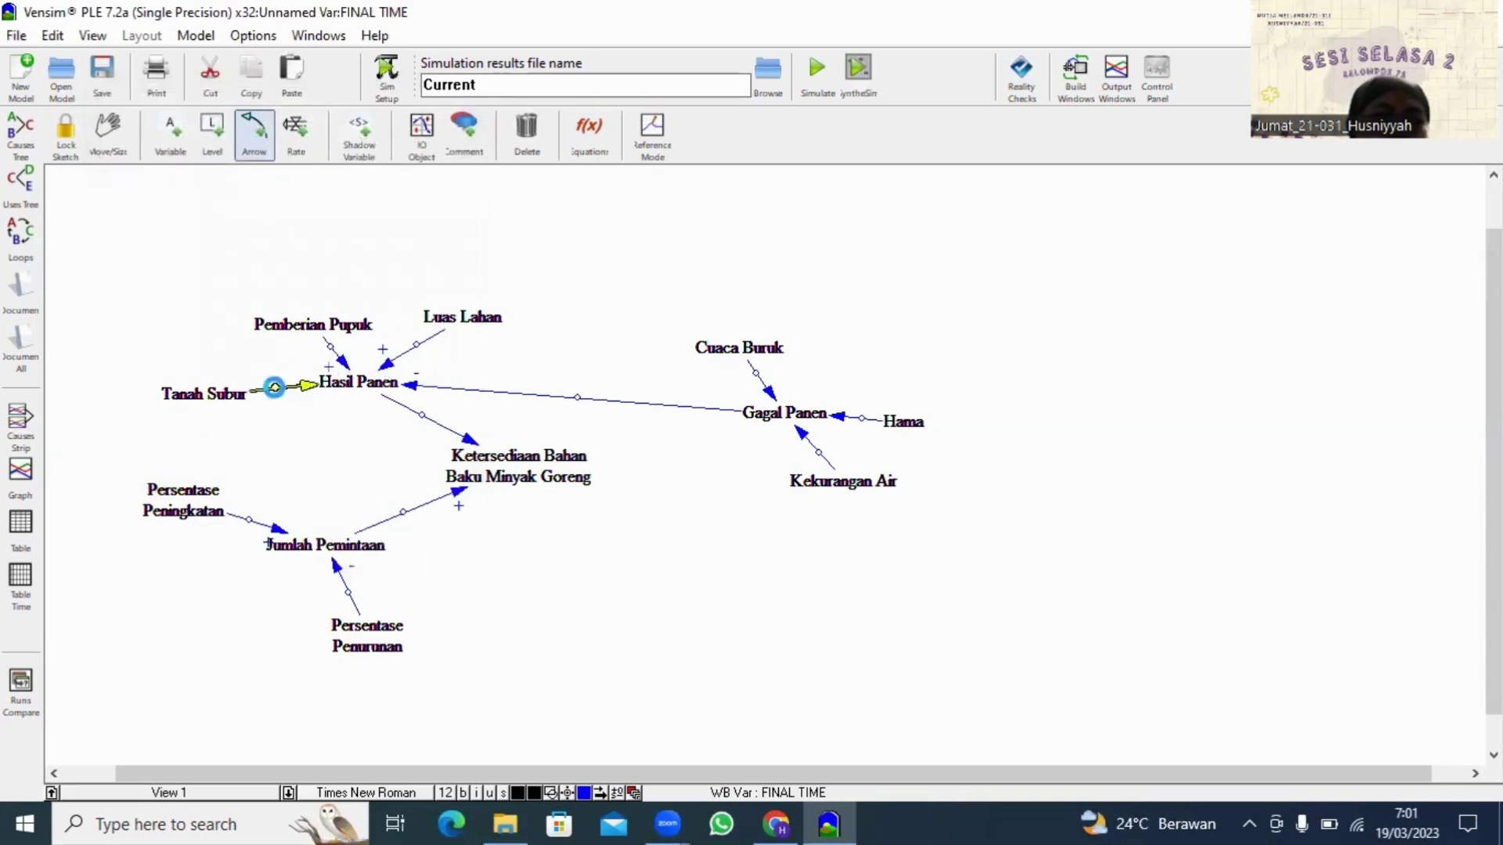
pyautogui.click(191, 379)
pyautogui.click(223, 542)
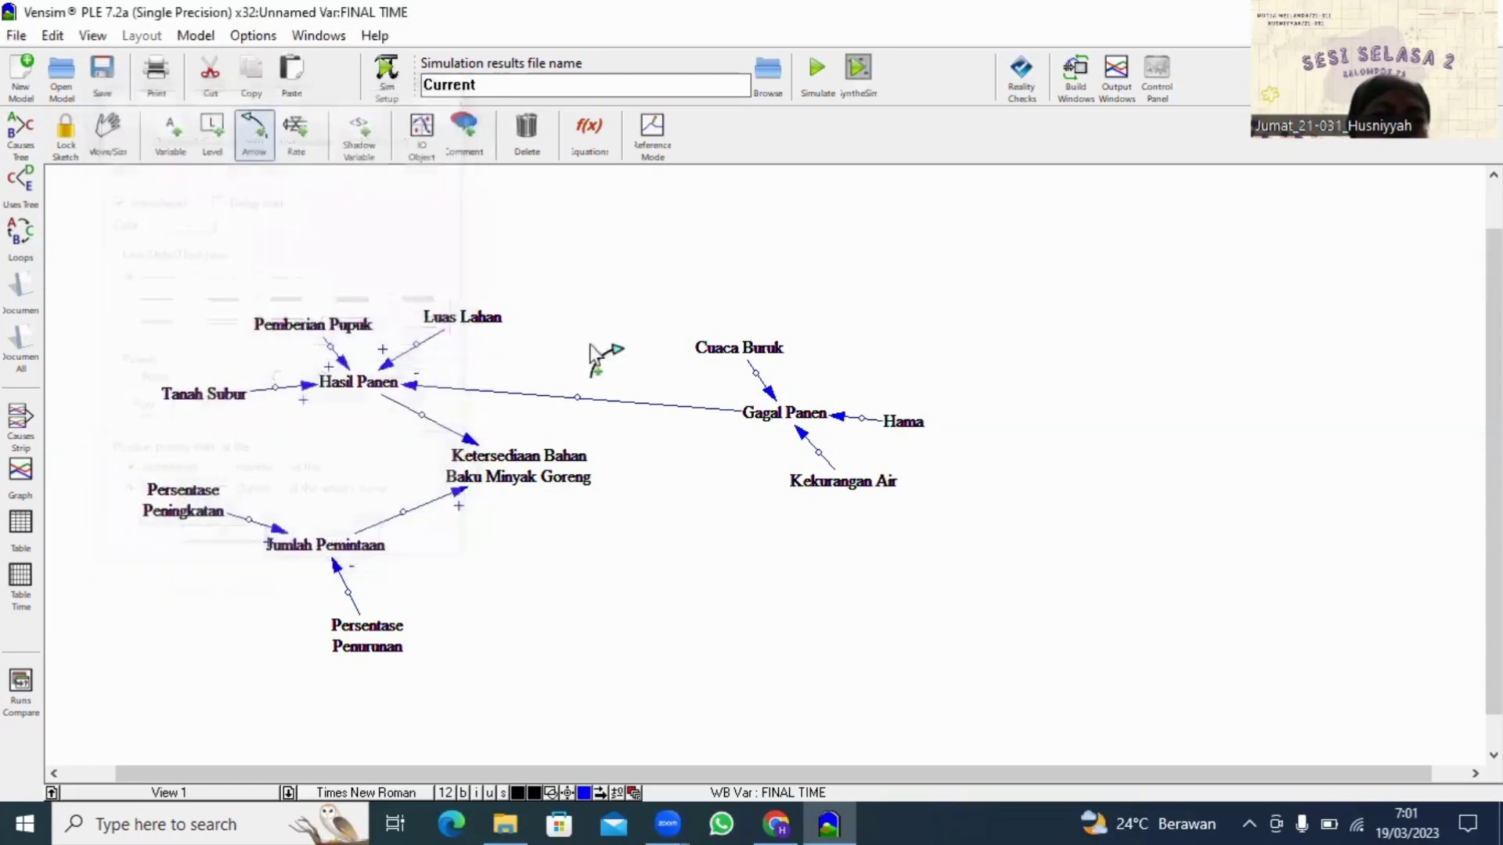
# Step: Set + polarity on the arrows from Cuaca Buruk, Hama and Kekurangan Air to Gagal Panen
pyautogui.rightClick(757, 373)
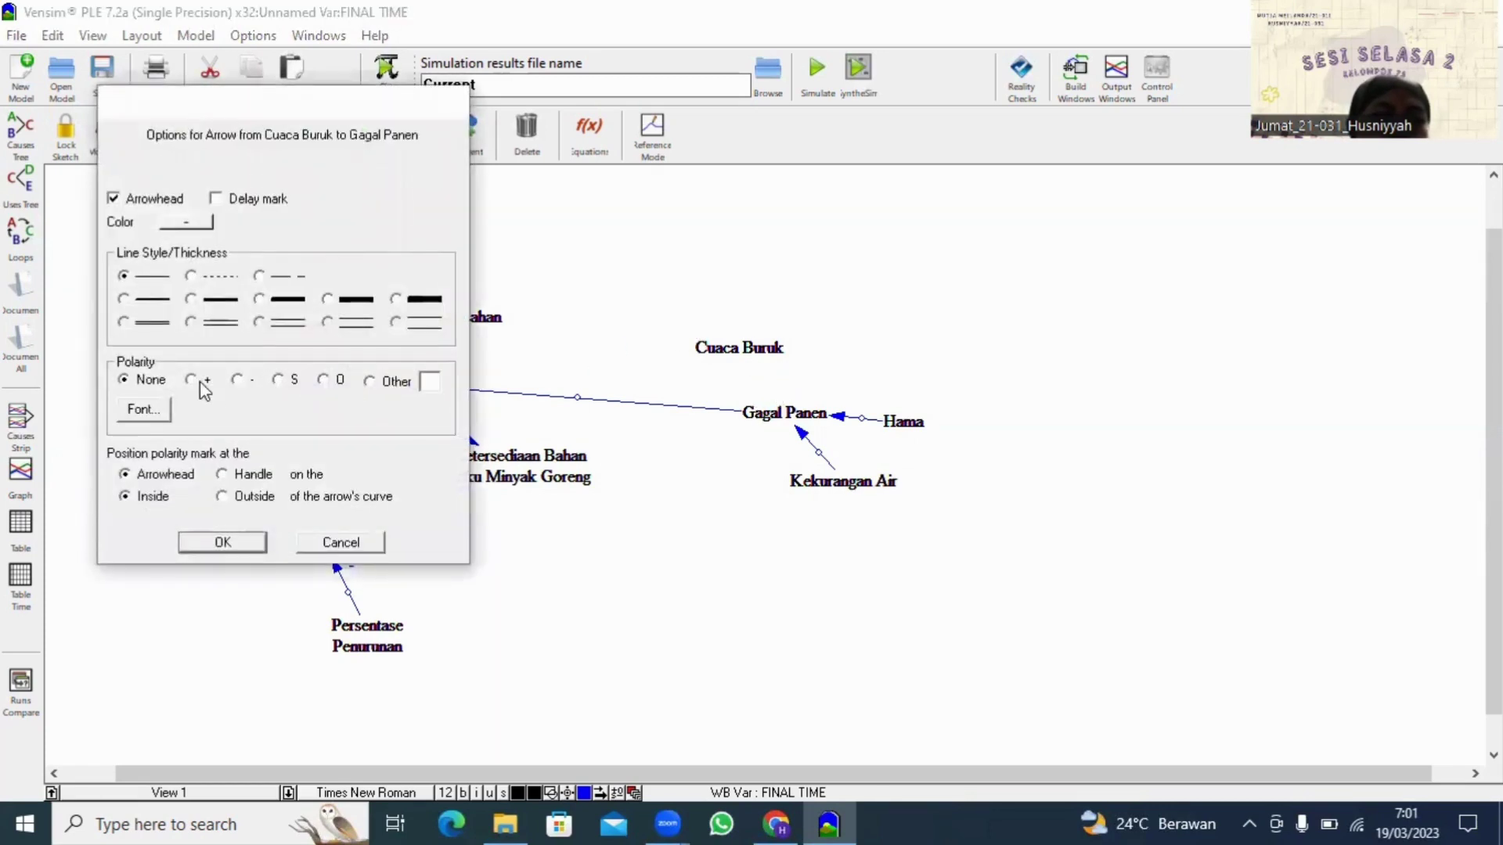
pyautogui.click(211, 539)
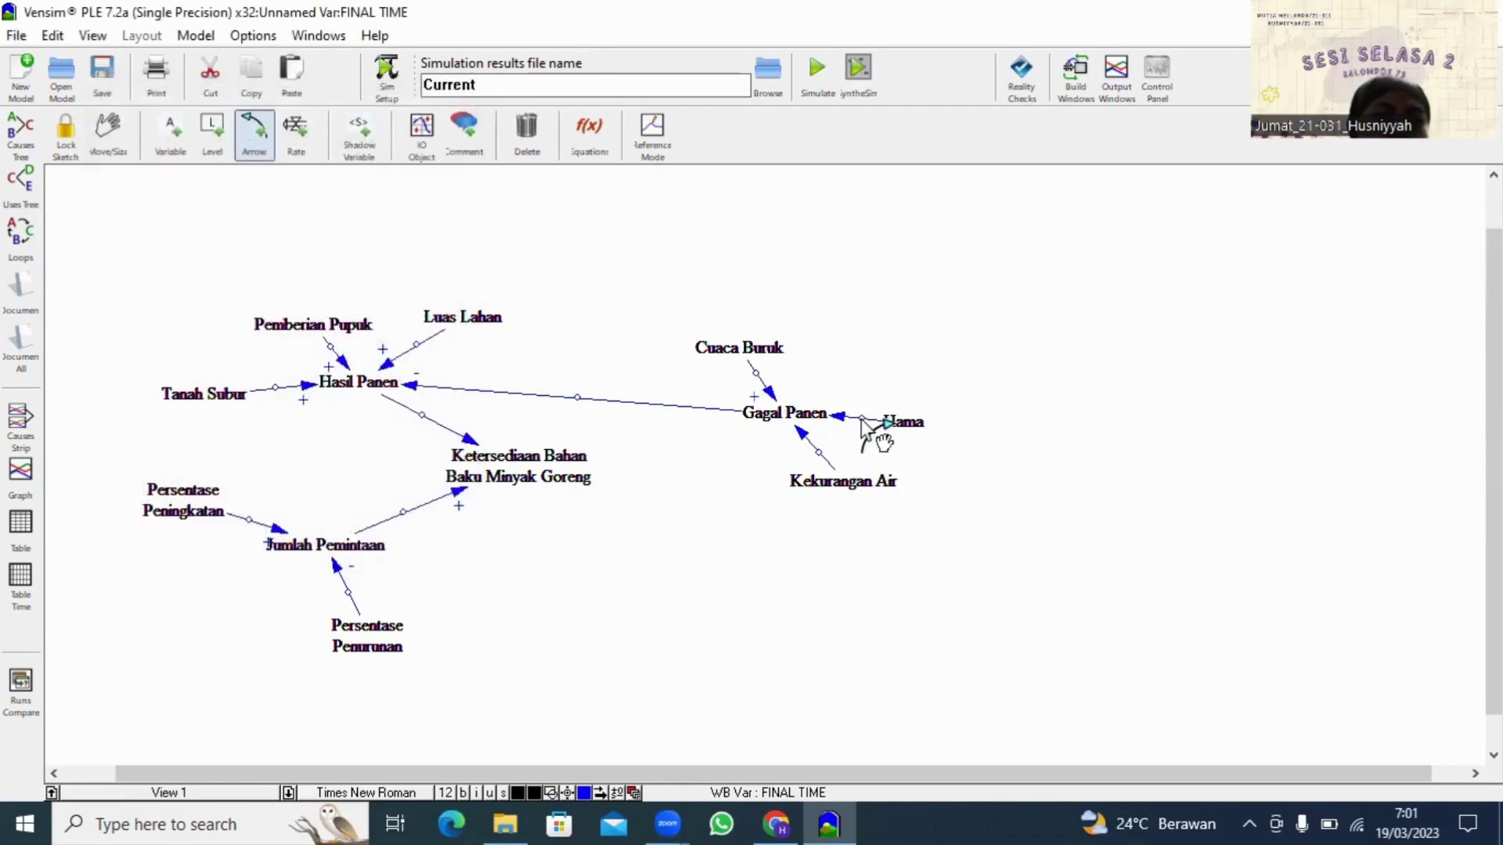
pyautogui.rightClick(861, 421)
pyautogui.click(191, 380)
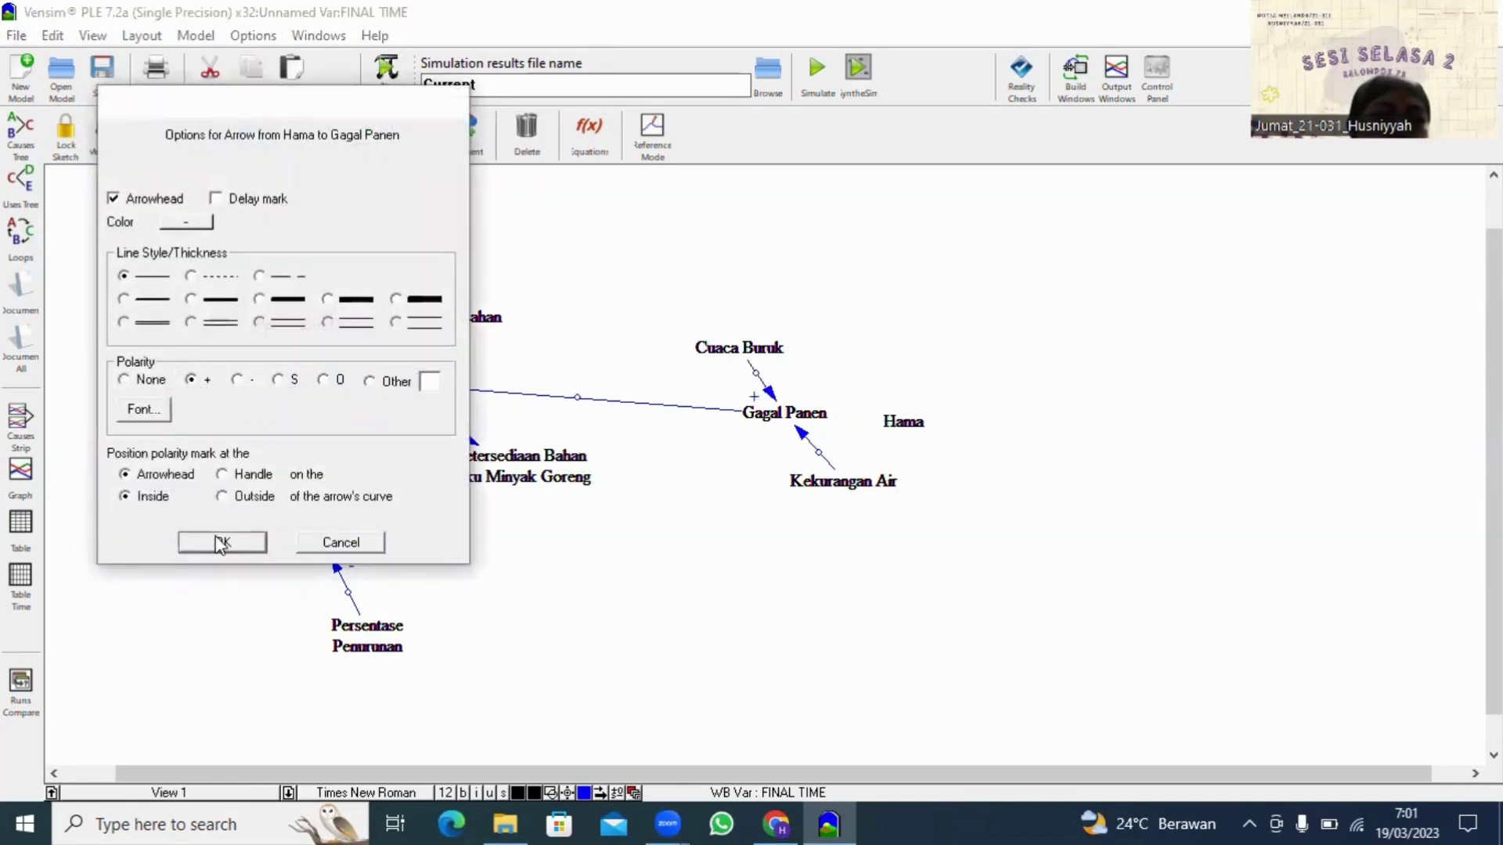
pyautogui.click(220, 542)
pyautogui.rightClick(818, 461)
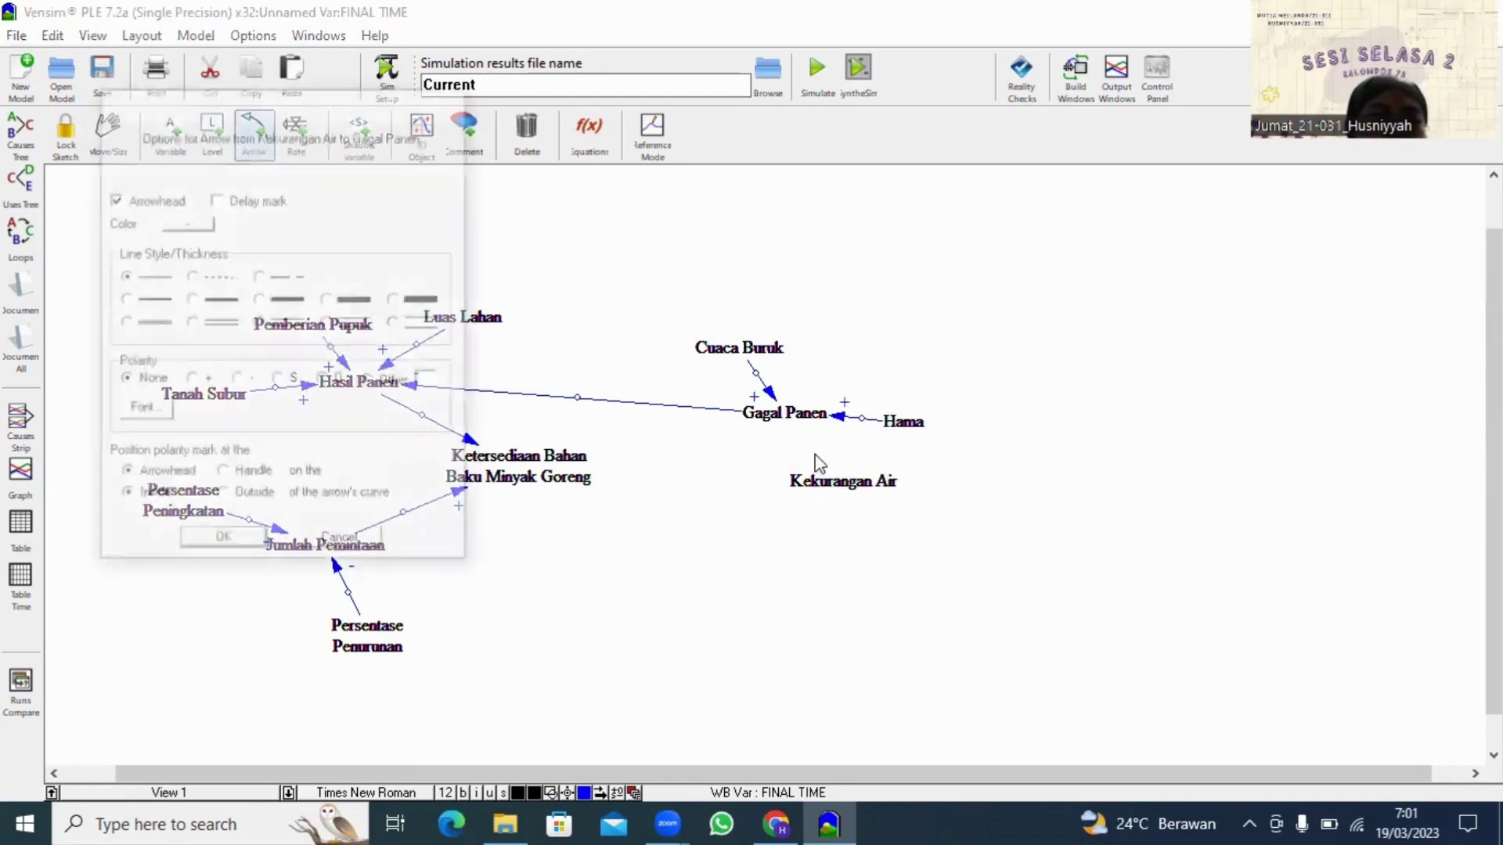
pyautogui.click(192, 378)
pyautogui.click(220, 538)
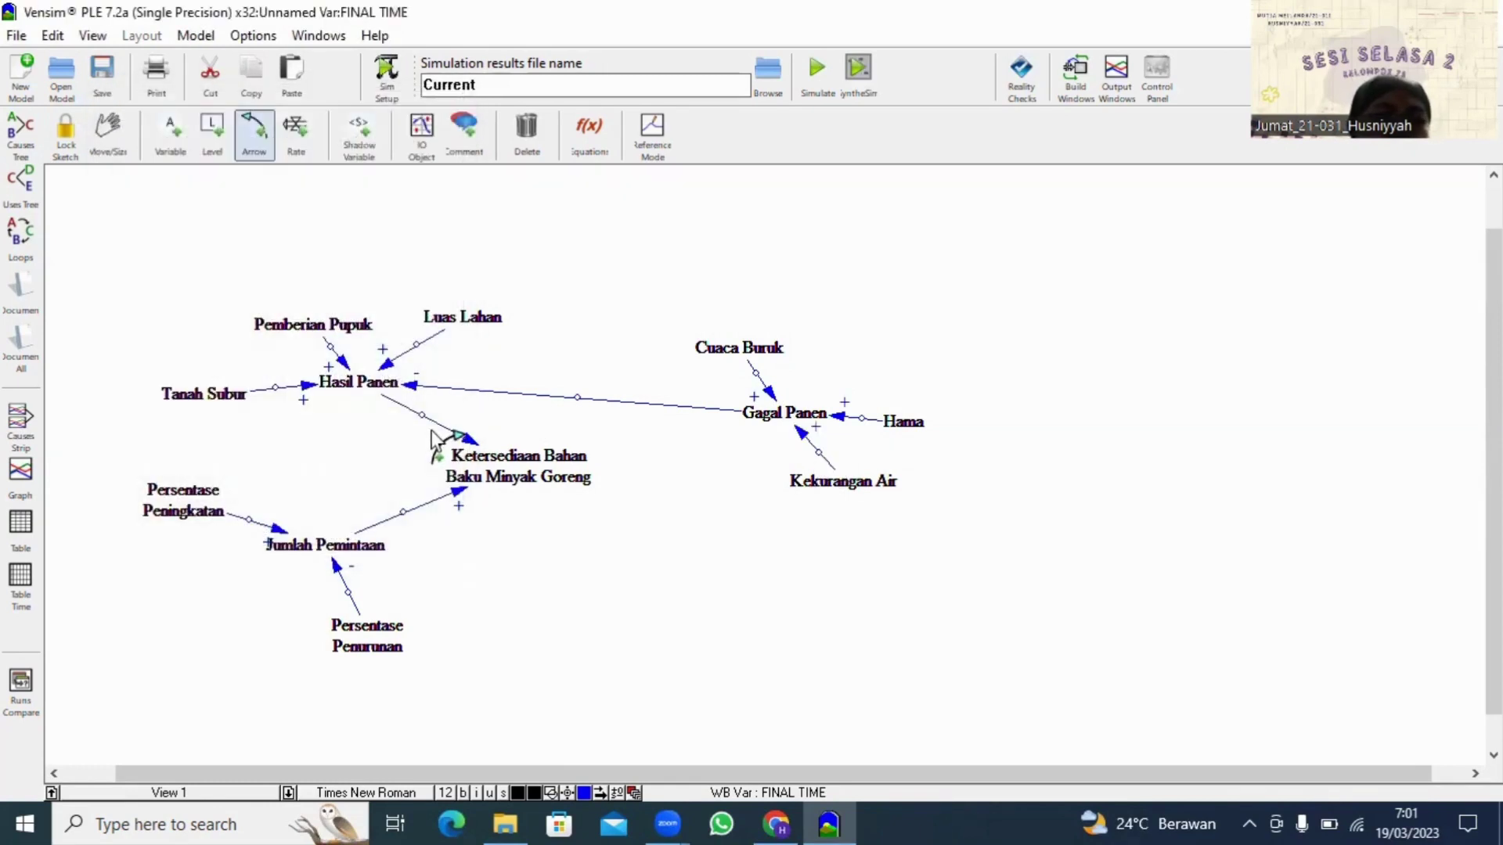
pyautogui.click(421, 413)
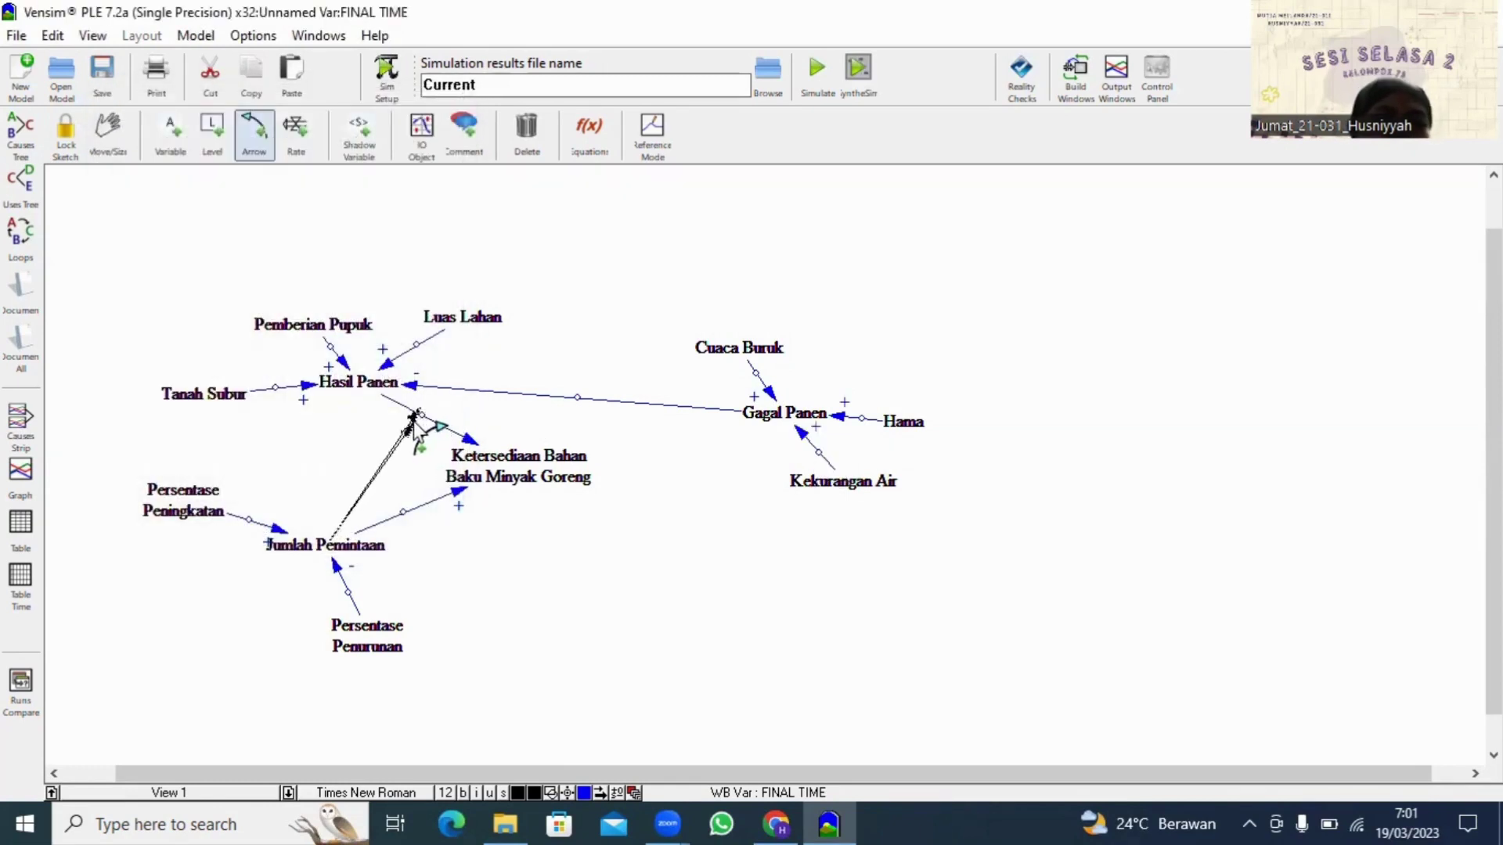
pyautogui.click(527, 133)
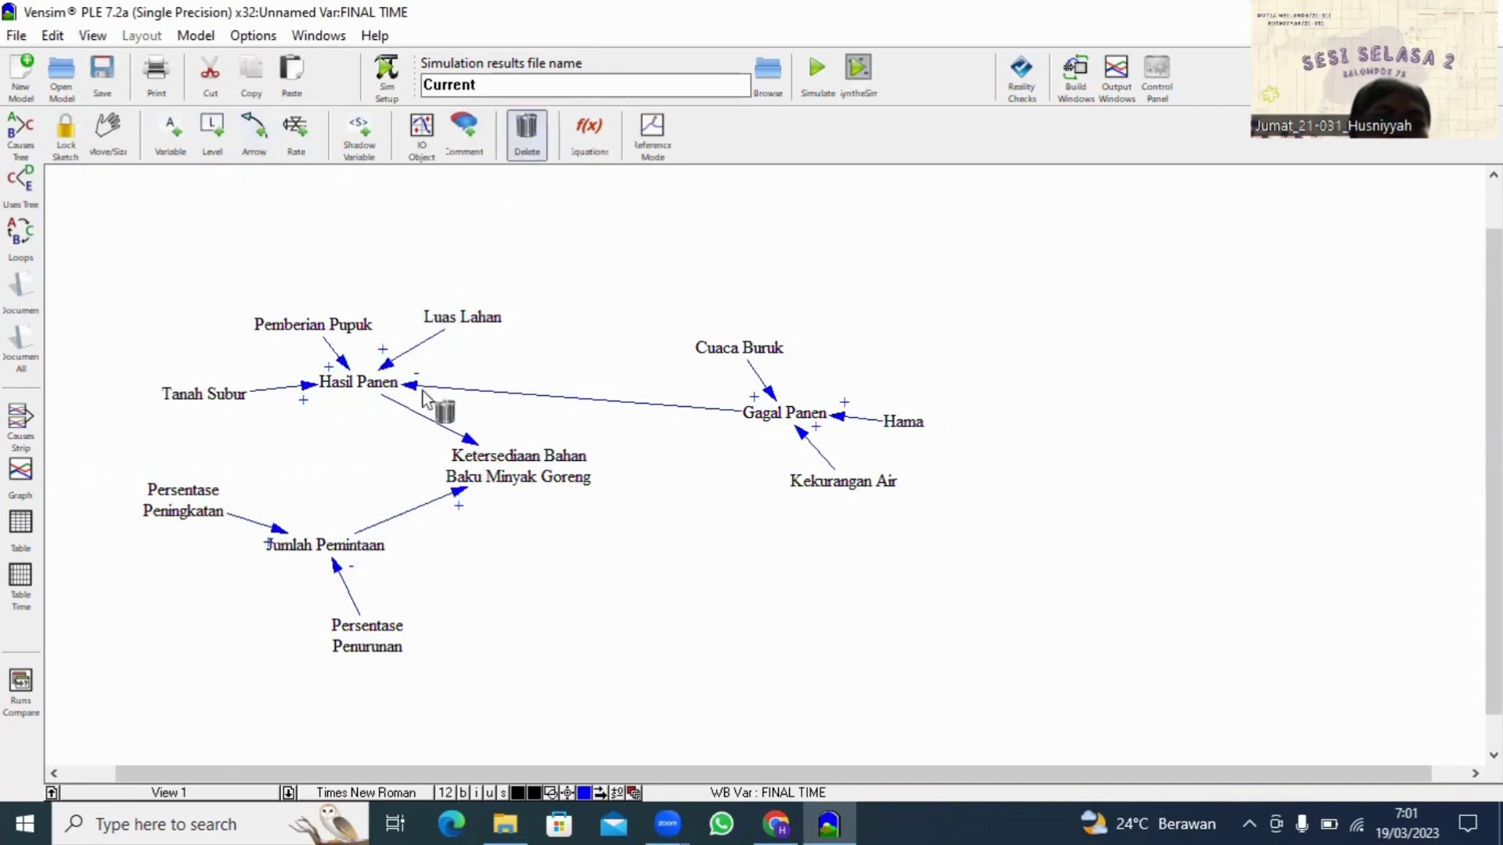
pyautogui.click(253, 133)
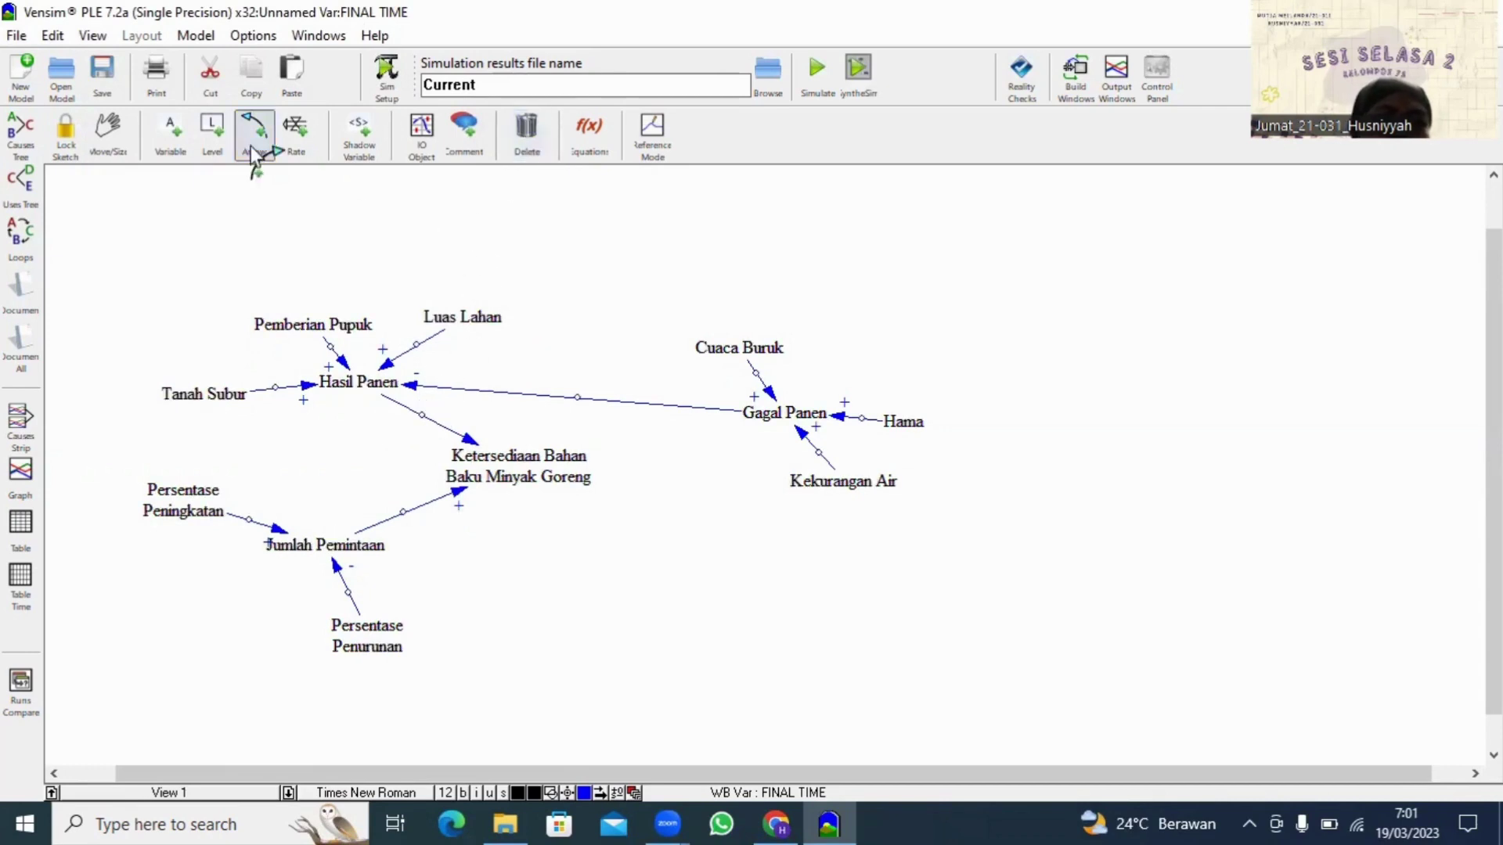
# Step: Set + polarity on the arrow from Hasil Panen to Ketersediaan Bahan Baku Minyak Goreng
pyautogui.rightClick(419, 414)
pyautogui.click(190, 379)
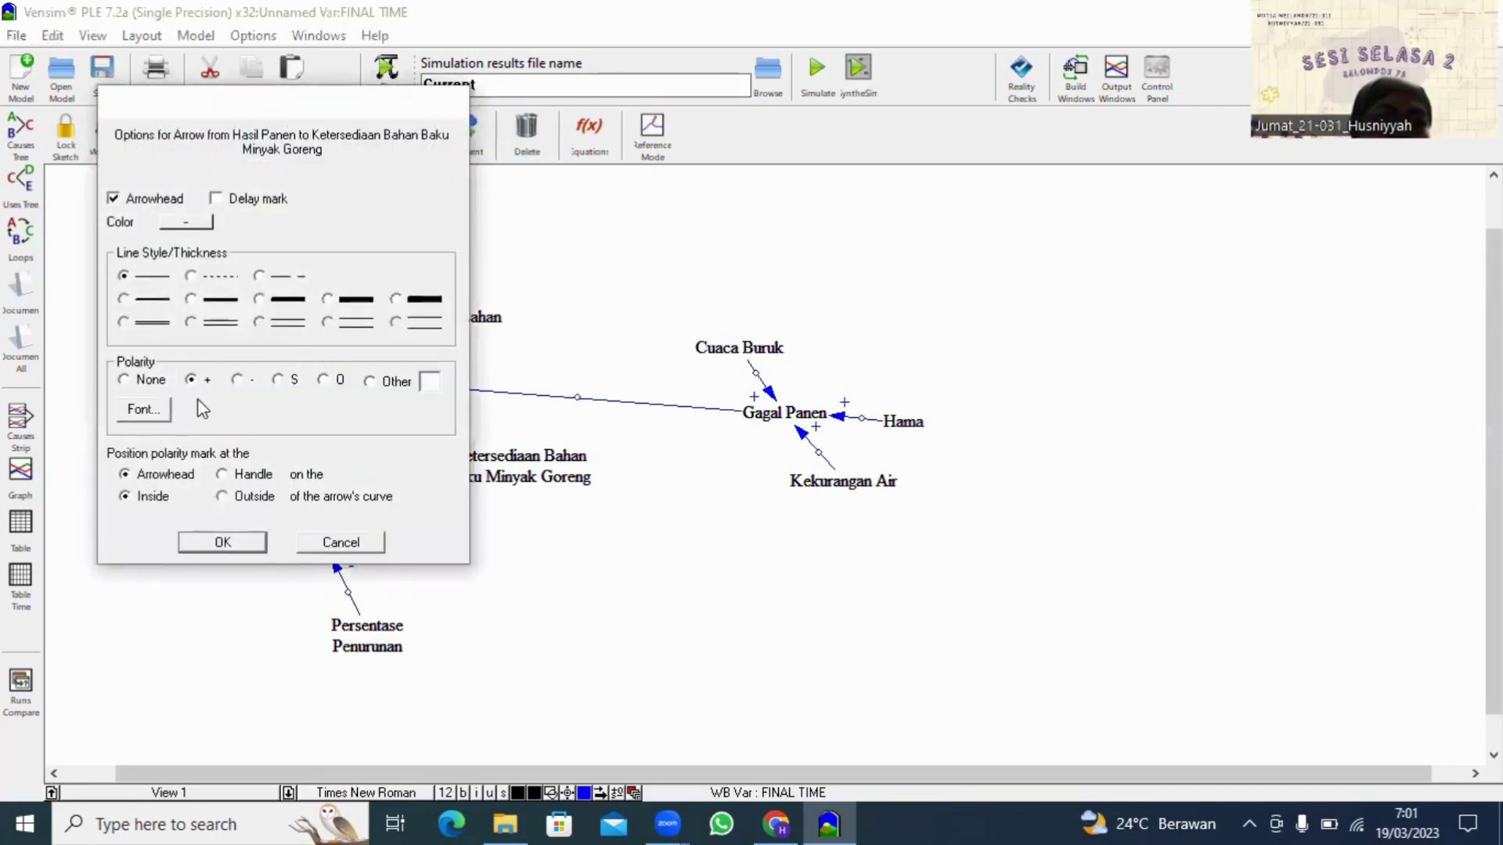
pyautogui.click(211, 542)
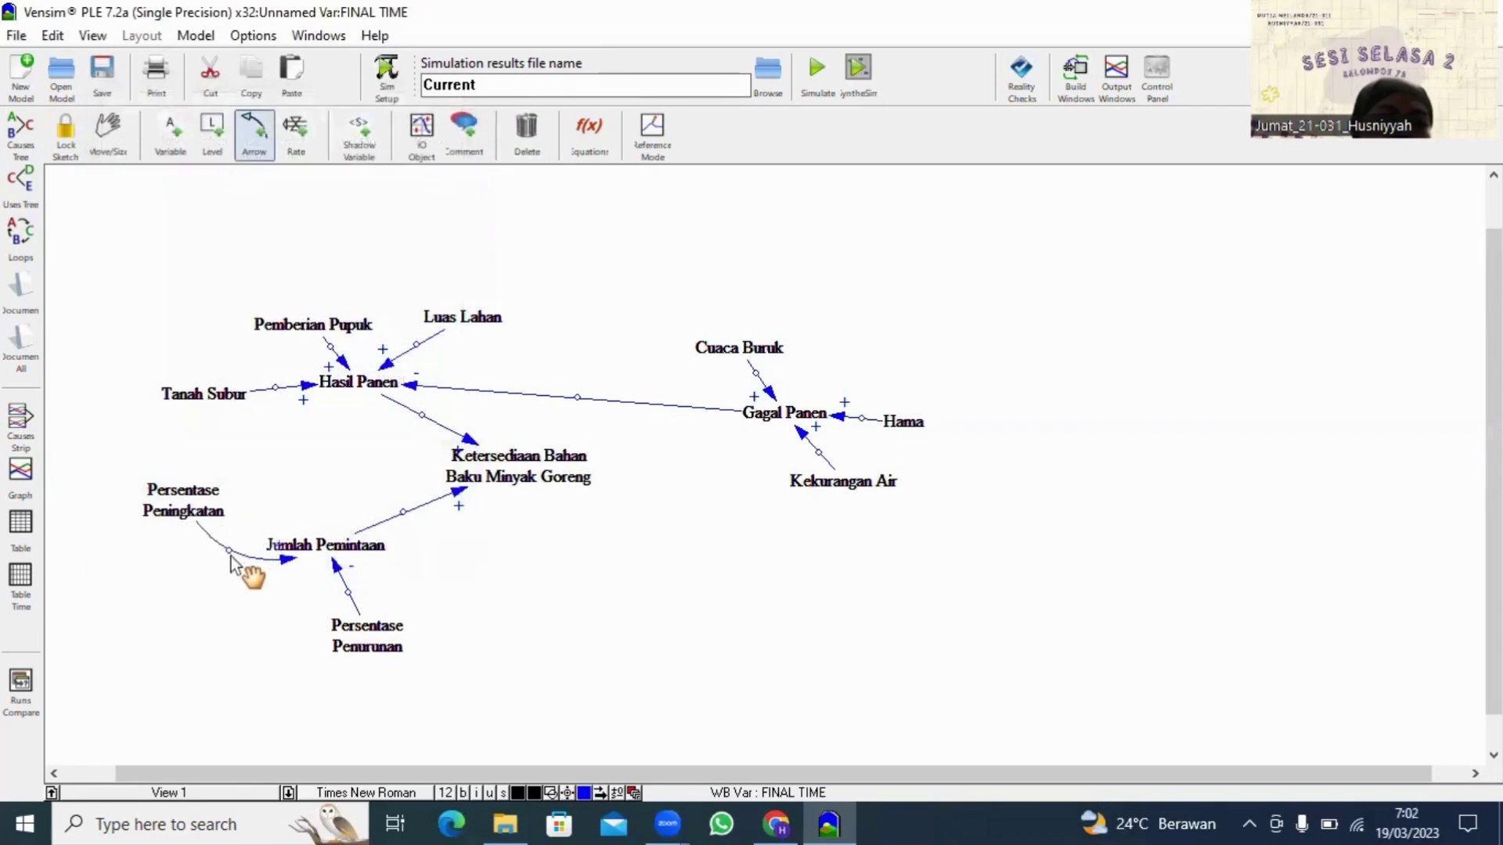
# Step: Bend the arrows starting at Persentase Peningkatan, Persentase Penurunan, Jumlah Pemintaan, Gagal Panen, Cuaca Buruk and Hama into curves
pyautogui.moveTo(230, 557); pyautogui.dragTo(224, 567)
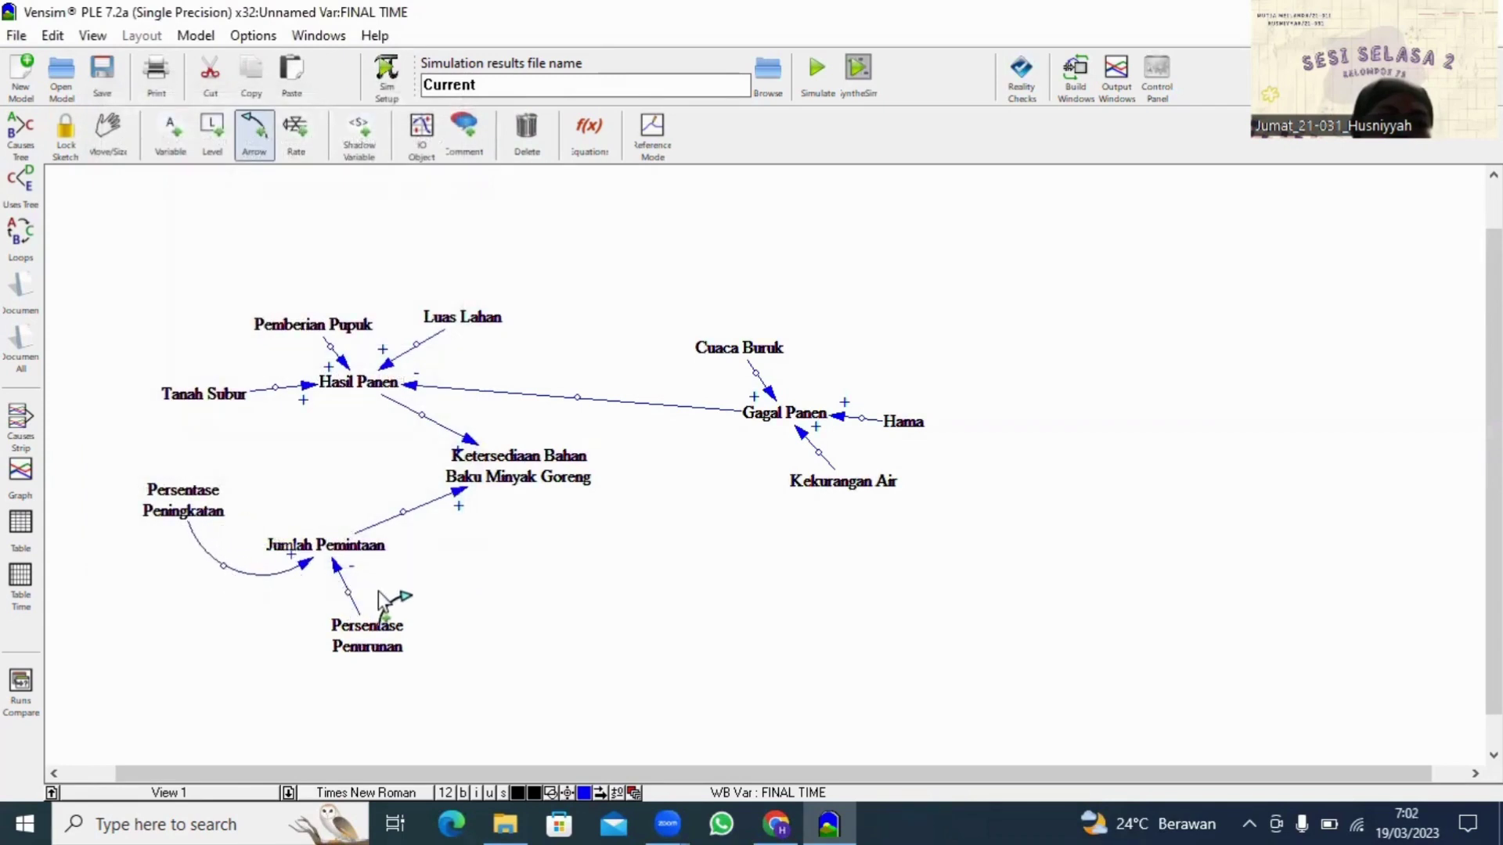
pyautogui.moveTo(350, 593); pyautogui.dragTo(362, 591)
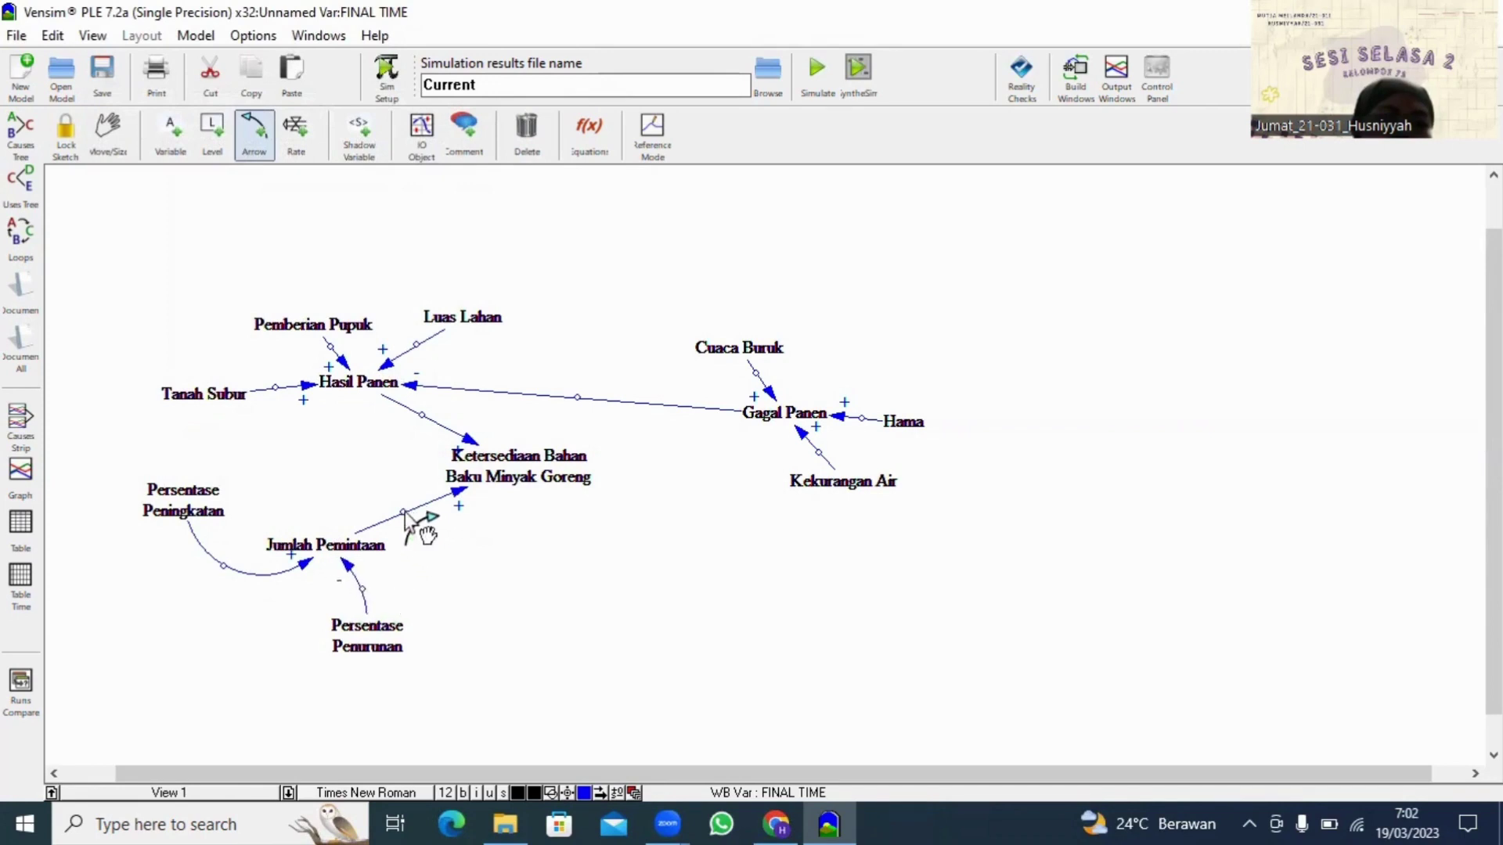
pyautogui.moveTo(404, 513)
pyautogui.mouseDown()
pyautogui.moveTo(453, 542)
pyautogui.moveTo(386, 499)
pyautogui.mouseUp()
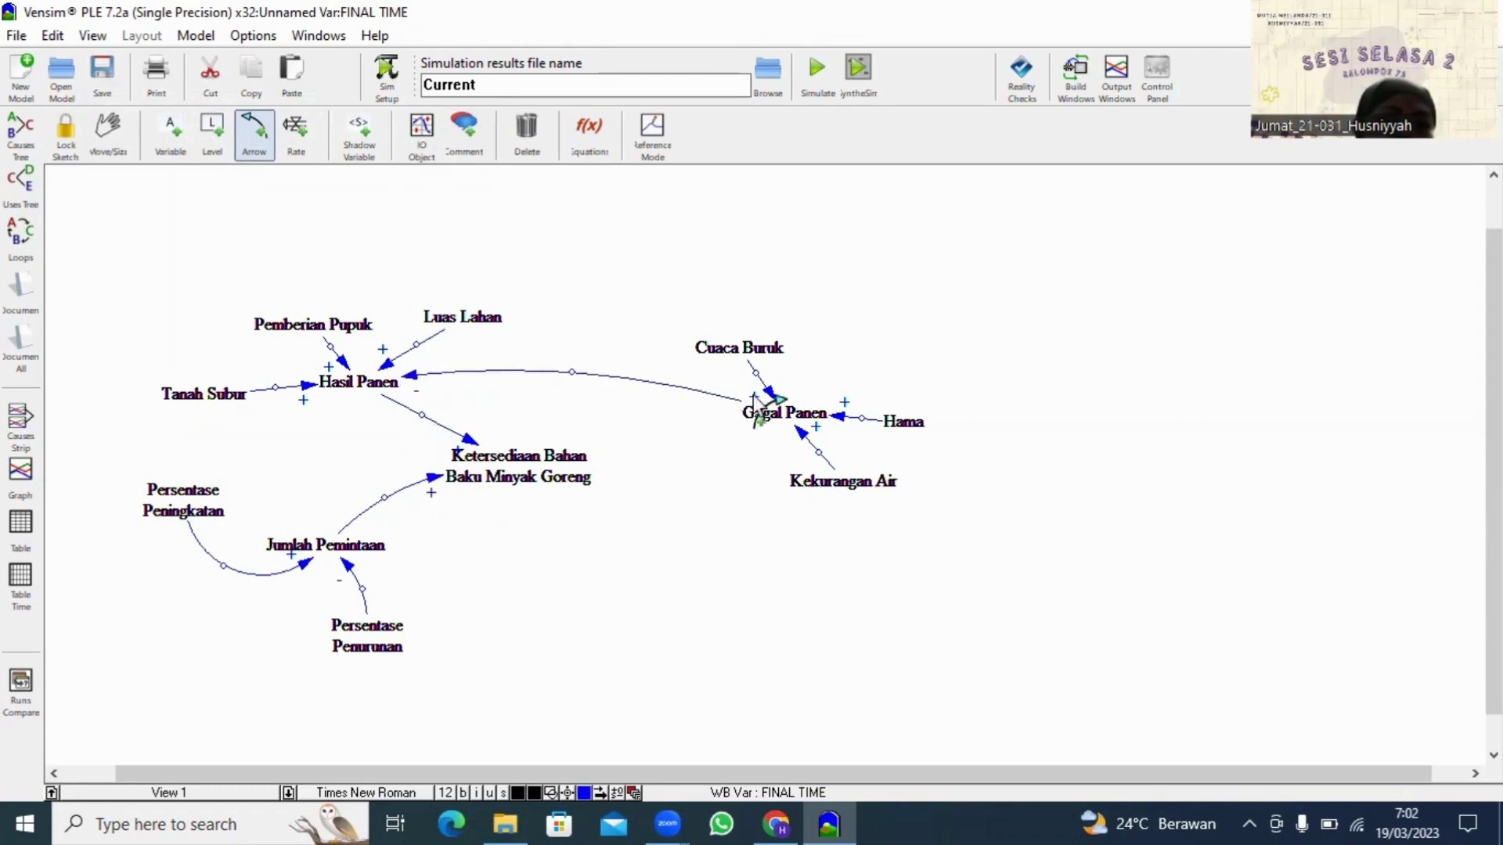
pyautogui.moveTo(757, 374); pyautogui.dragTo(775, 371)
pyautogui.click(863, 419)
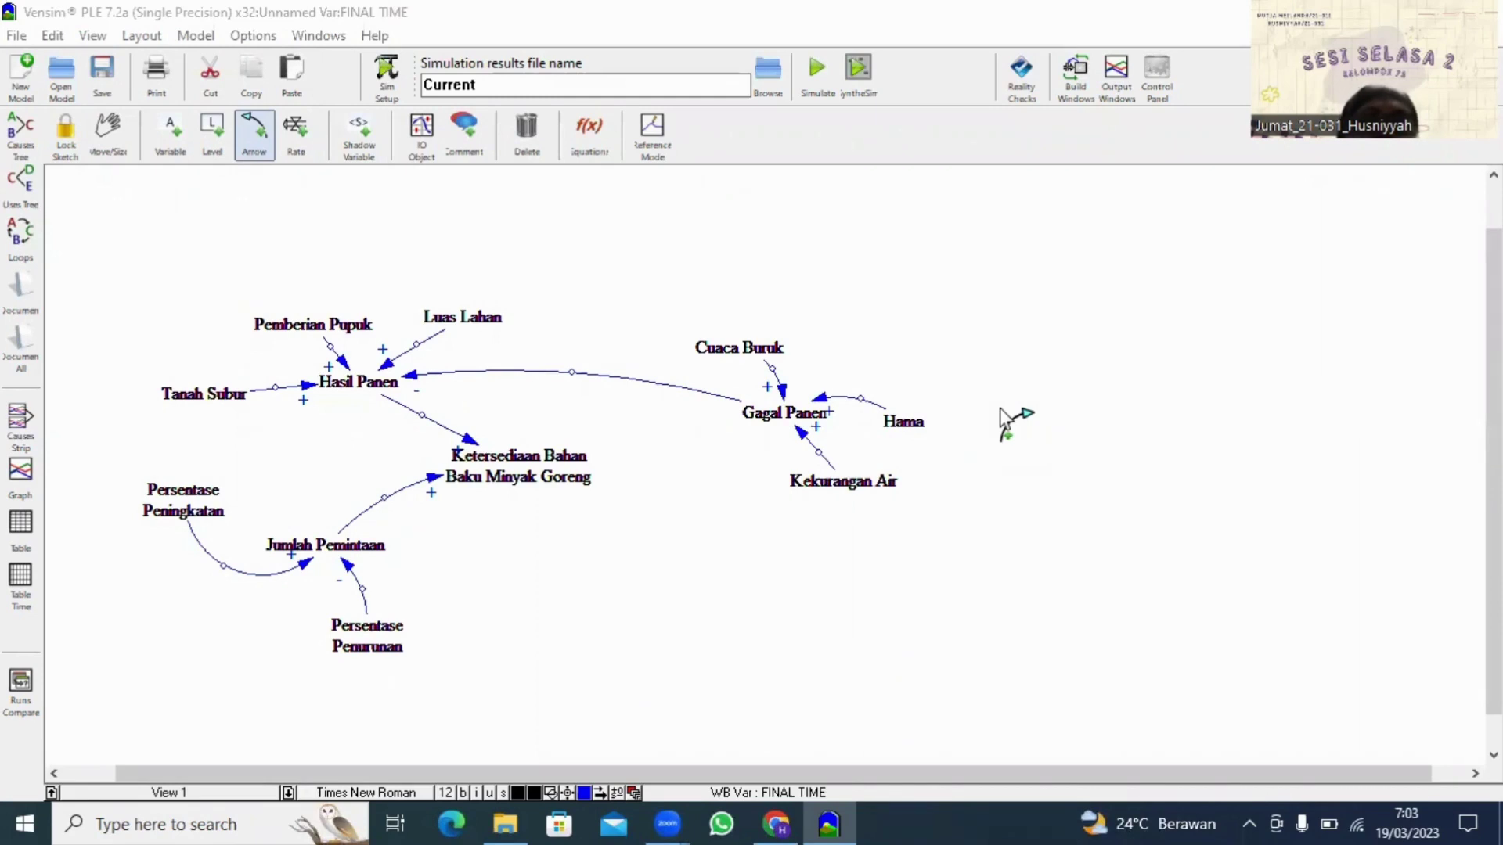
# Step: Save the model in the lapres folder as a text format model named "yt mod 3"
pyautogui.click(99, 71)
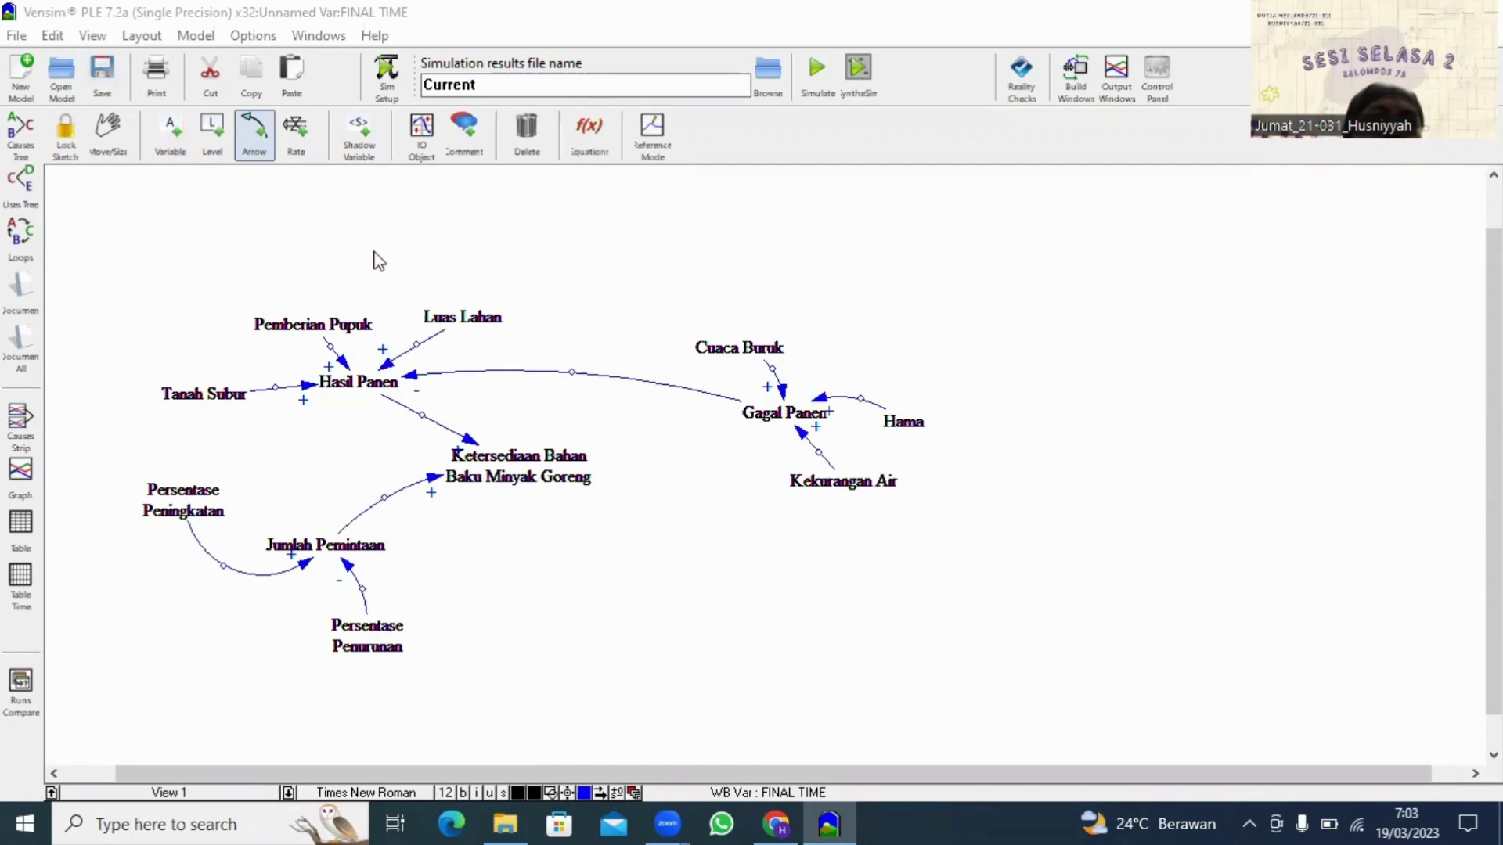
pyautogui.hotkey('ctrl', 's')
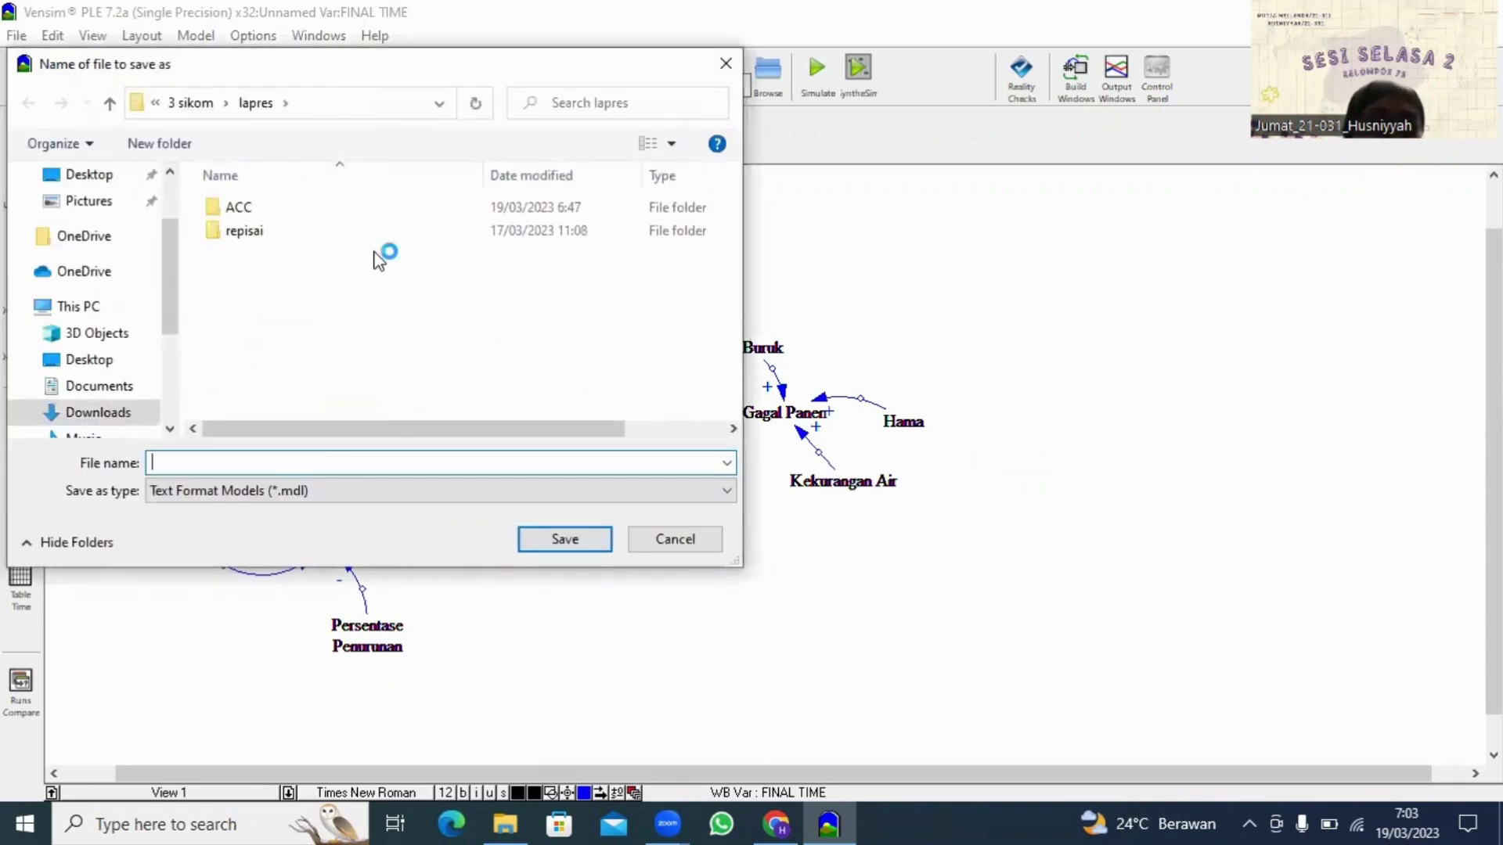
pyautogui.write('yt')
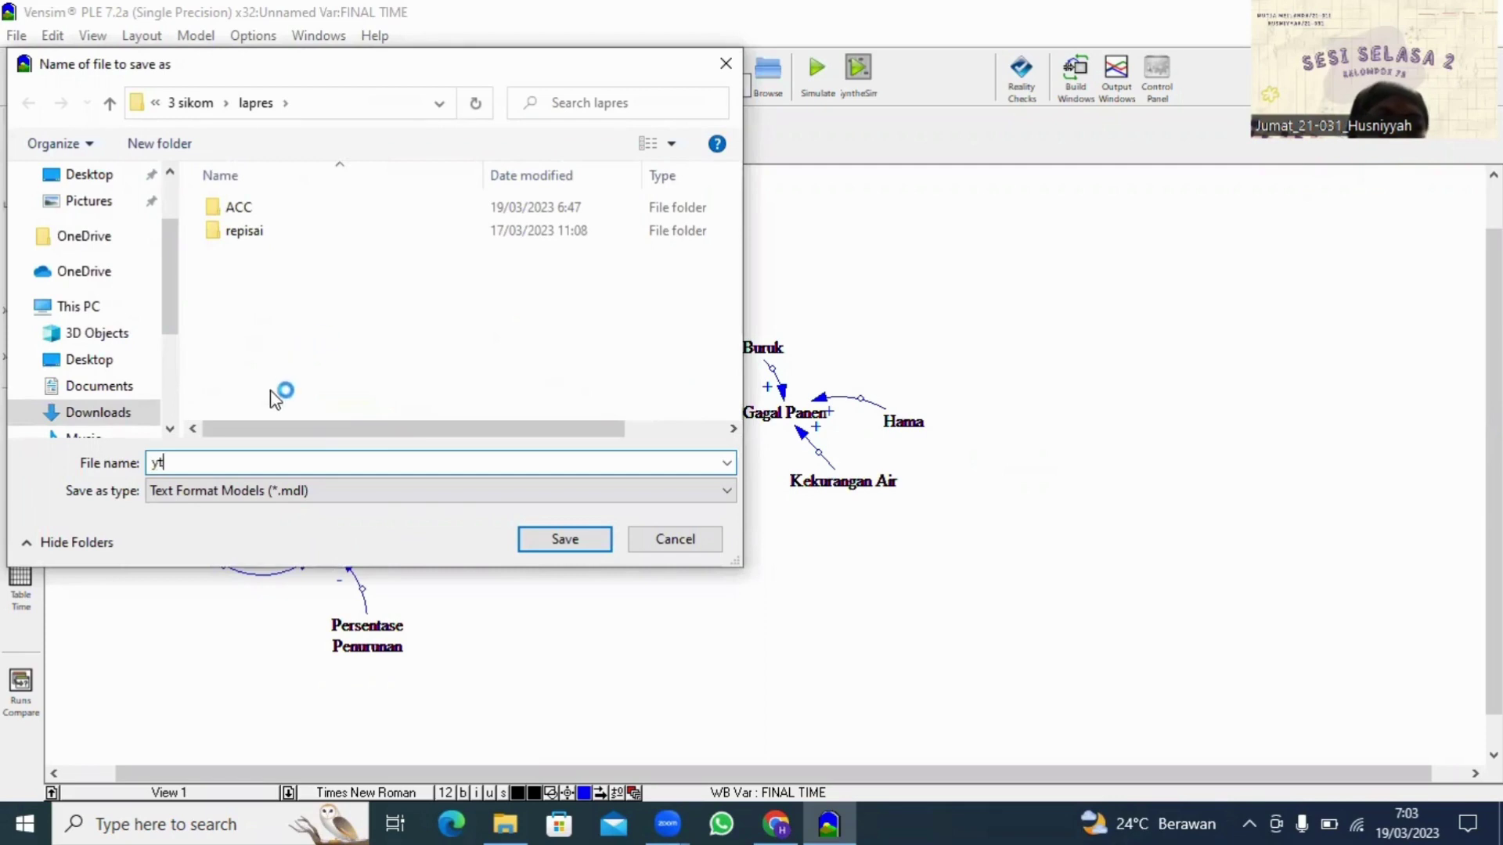
pyautogui.write(' mod 3')
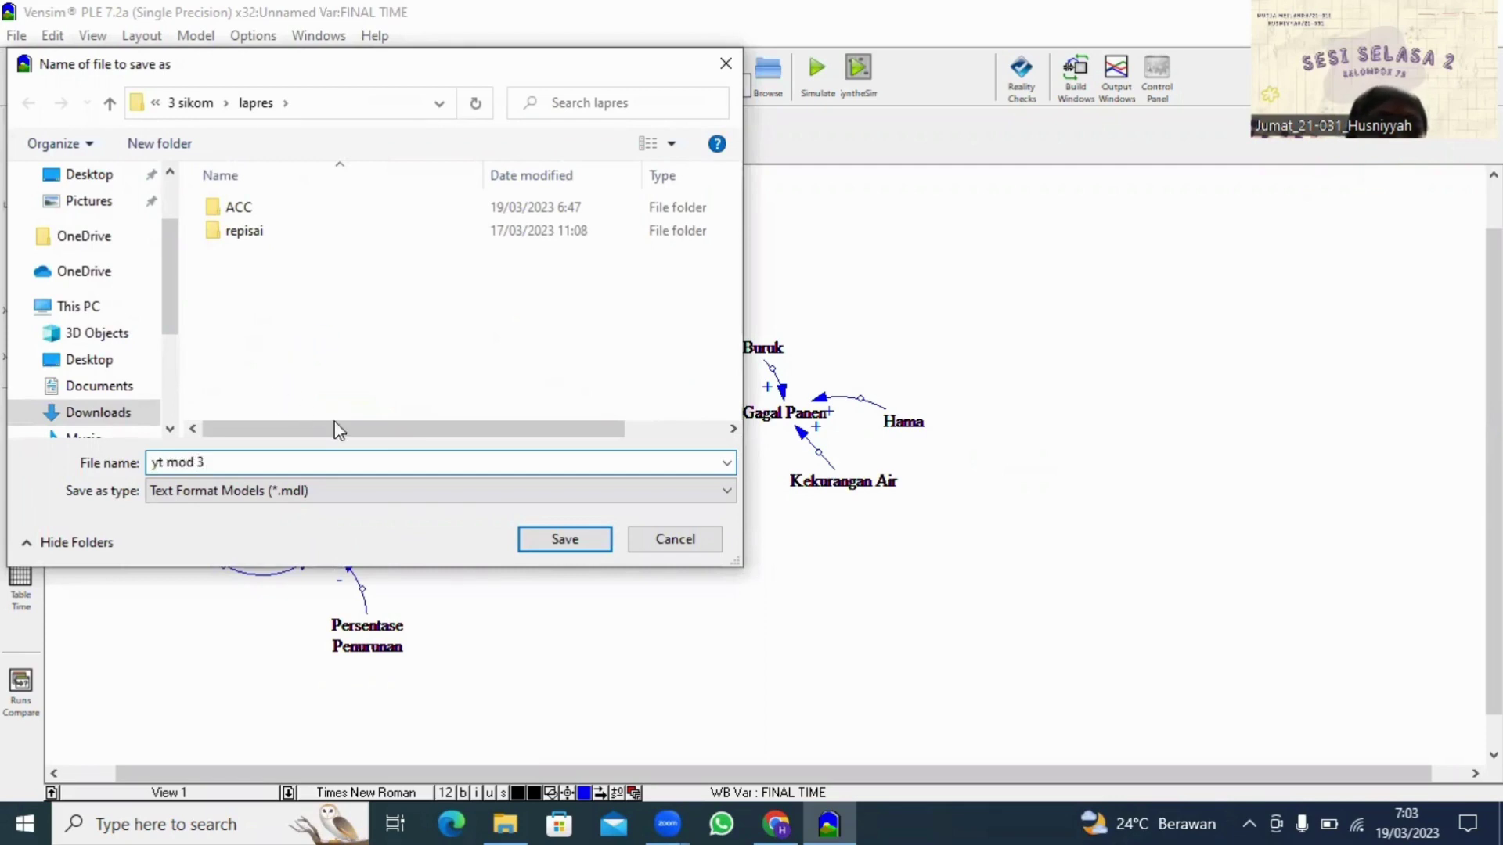
pyautogui.click(591, 544)
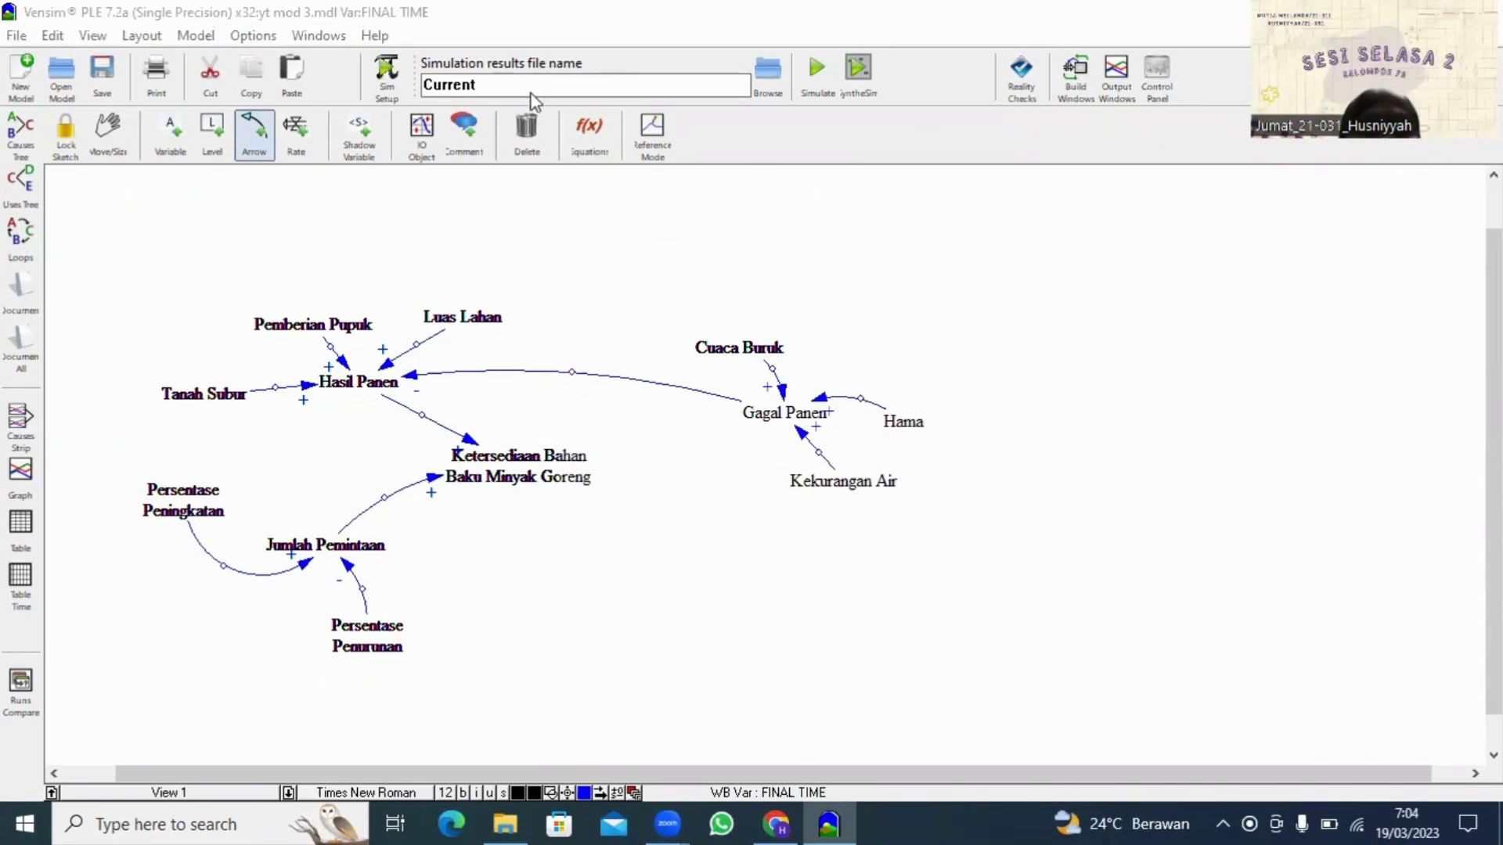
# Step: Delete every variable of the causal loop diagram, together with its arrows, until the sketch is empty
pyautogui.click(528, 137)
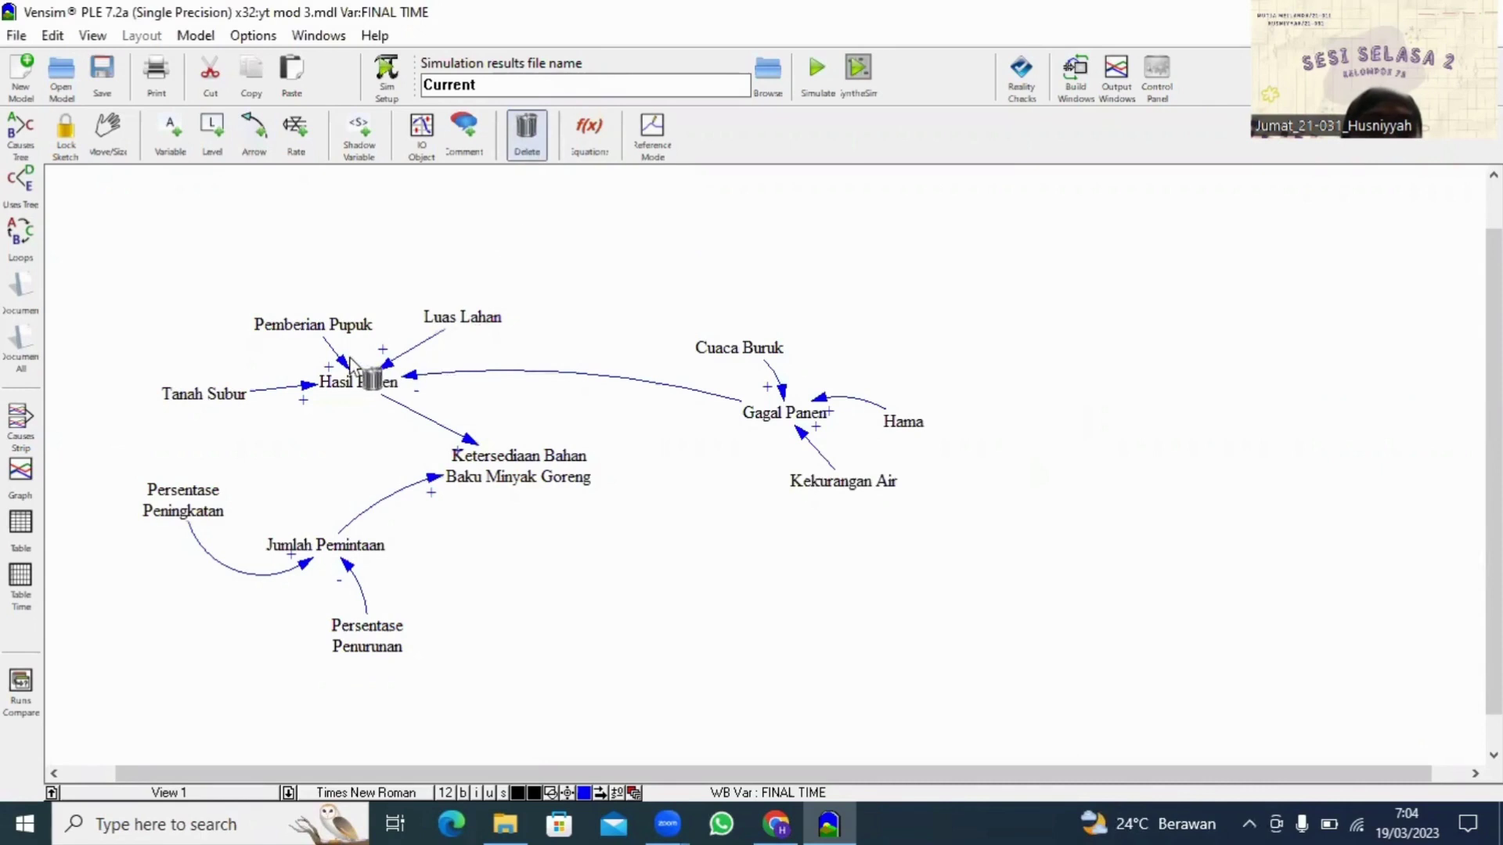
pyautogui.hotkey('ctrl', 'a')
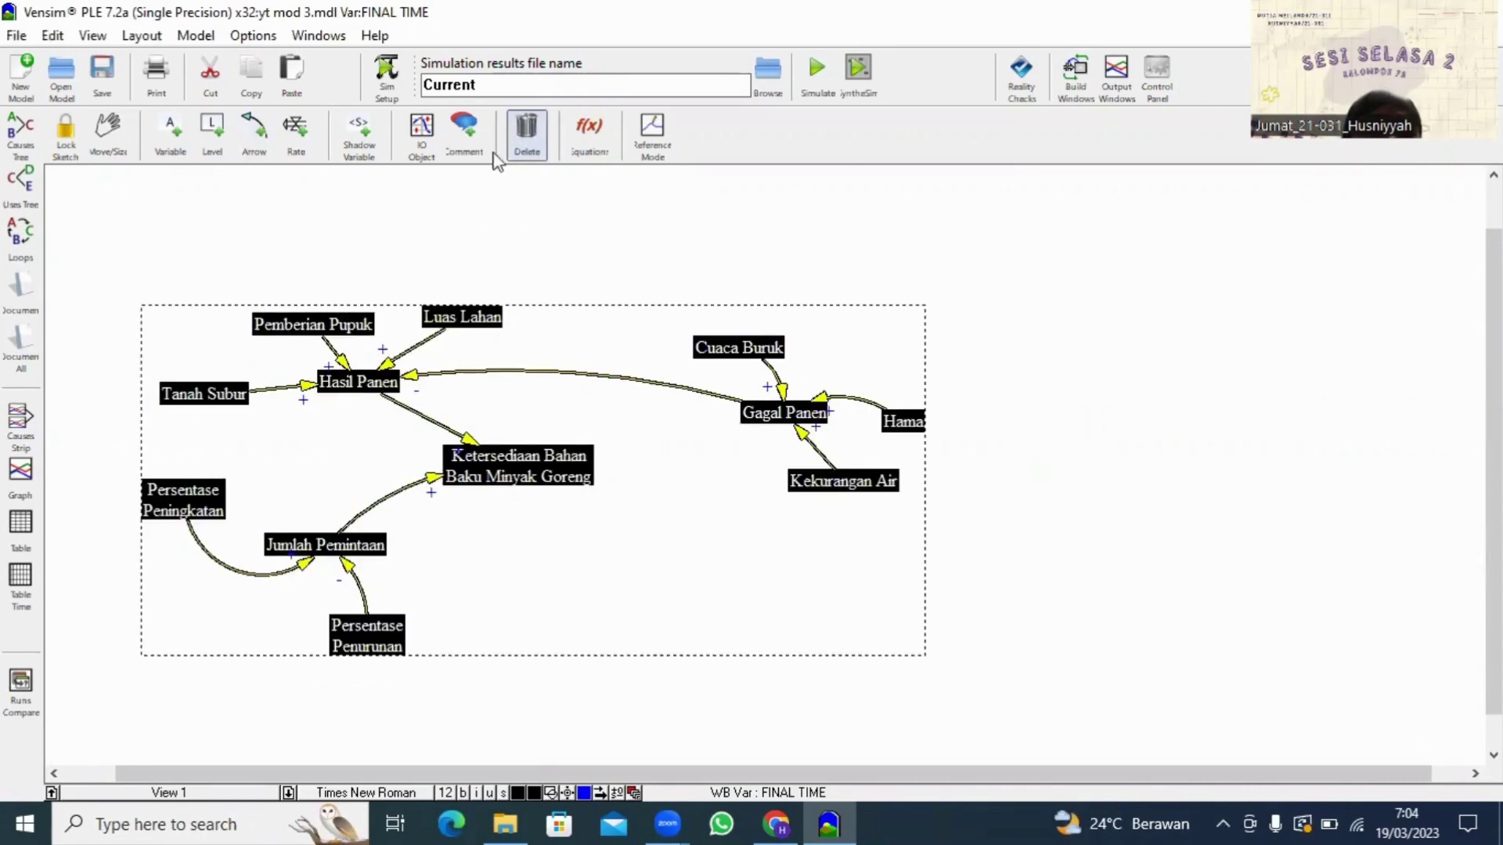
pyautogui.click(518, 152)
pyautogui.click(384, 385)
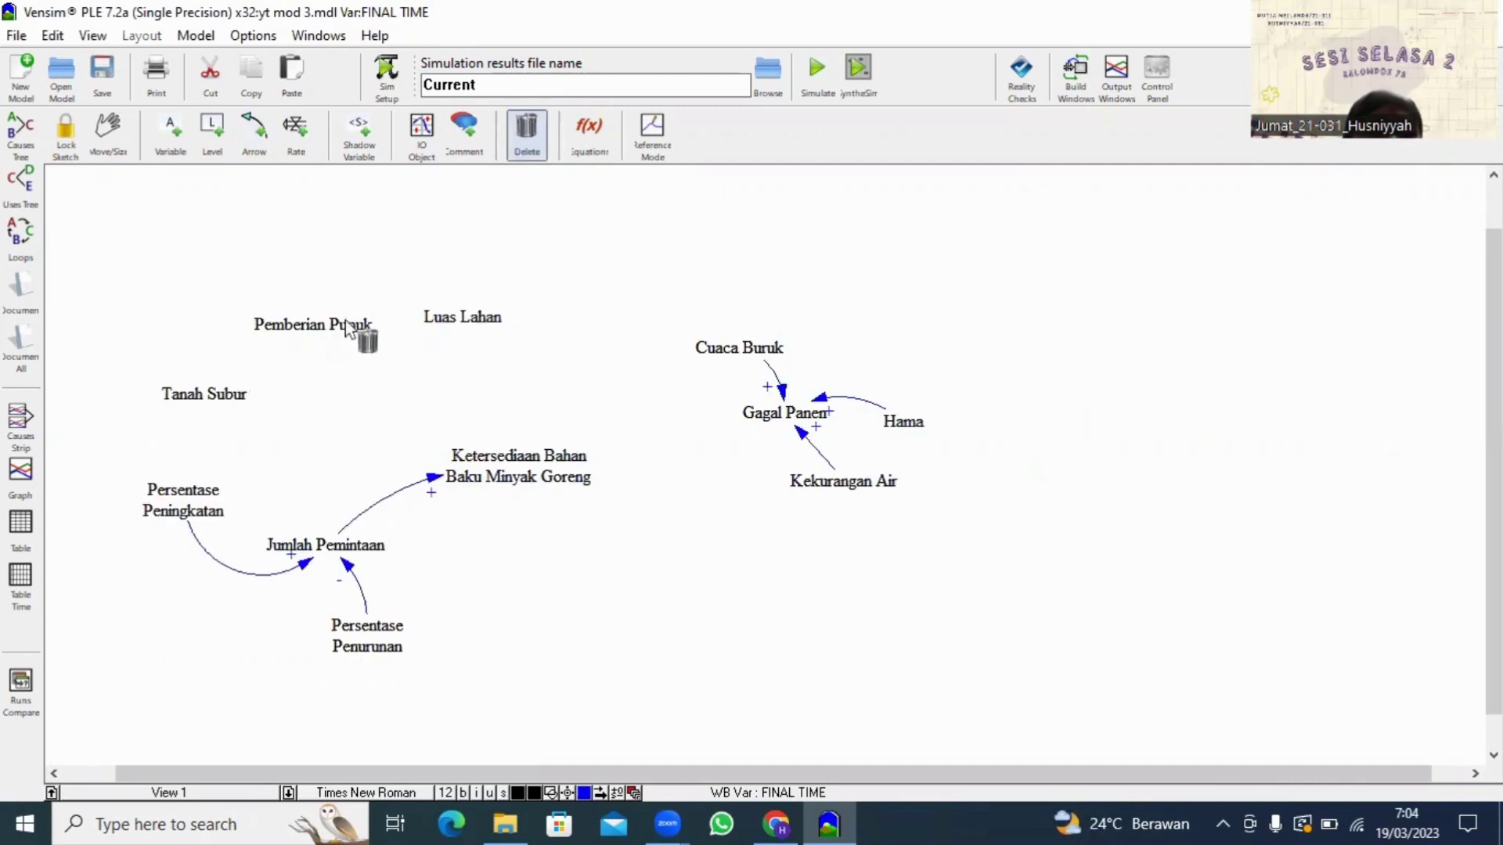
pyautogui.click(346, 327)
pyautogui.click(202, 394)
pyautogui.click(186, 497)
pyautogui.click(266, 540)
pyautogui.click(364, 634)
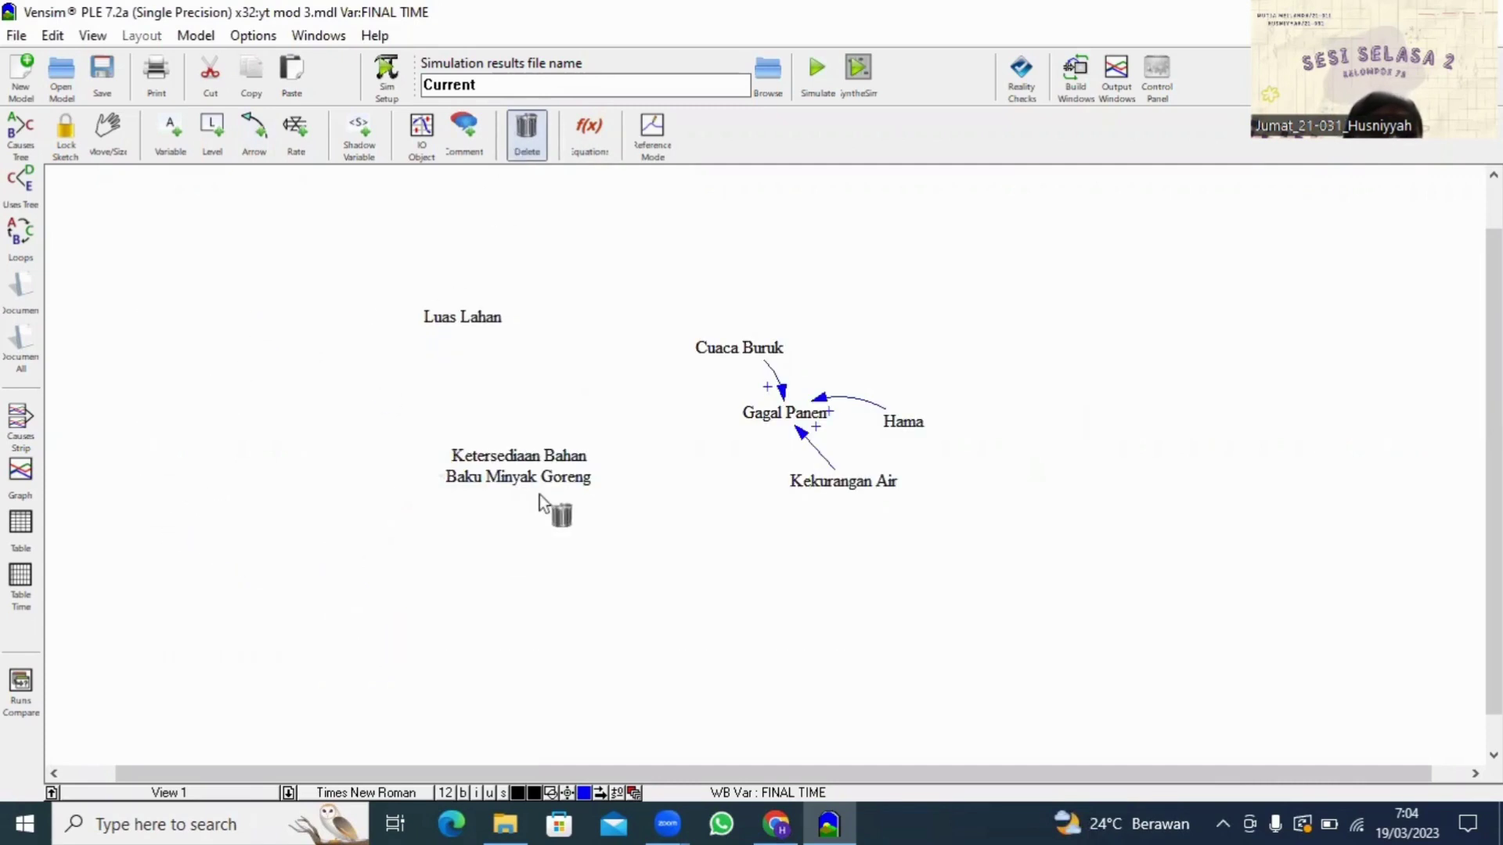
pyautogui.click(521, 472)
pyautogui.click(739, 347)
pyautogui.click(789, 415)
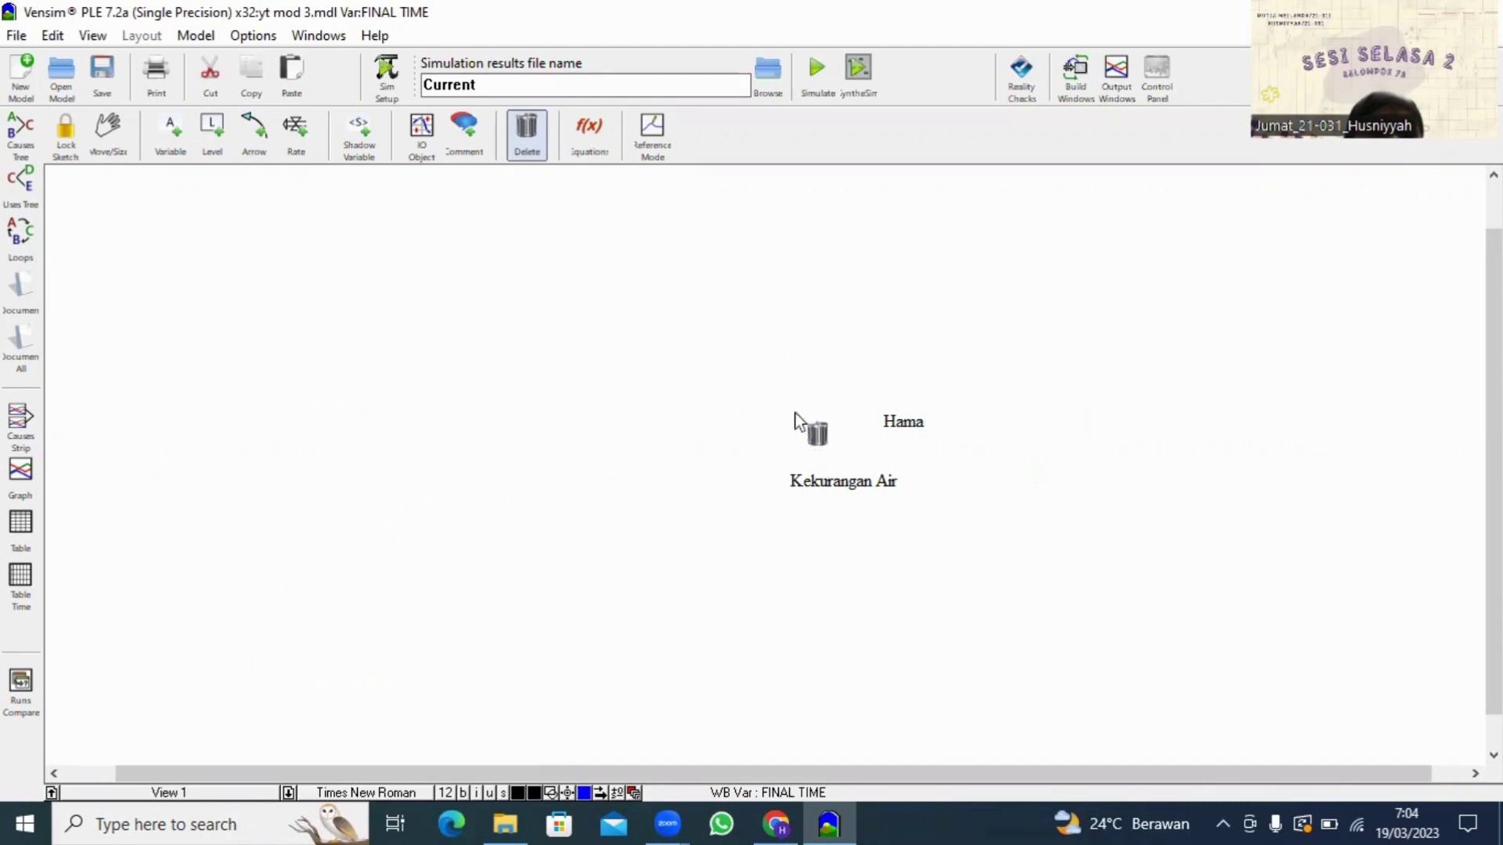
pyautogui.click(902, 421)
pyautogui.click(861, 482)
# Step: Add a level variable named "Ketersediaan Bahan Baku Minyak Goreng" on the empty sketch
pyautogui.click(253, 134)
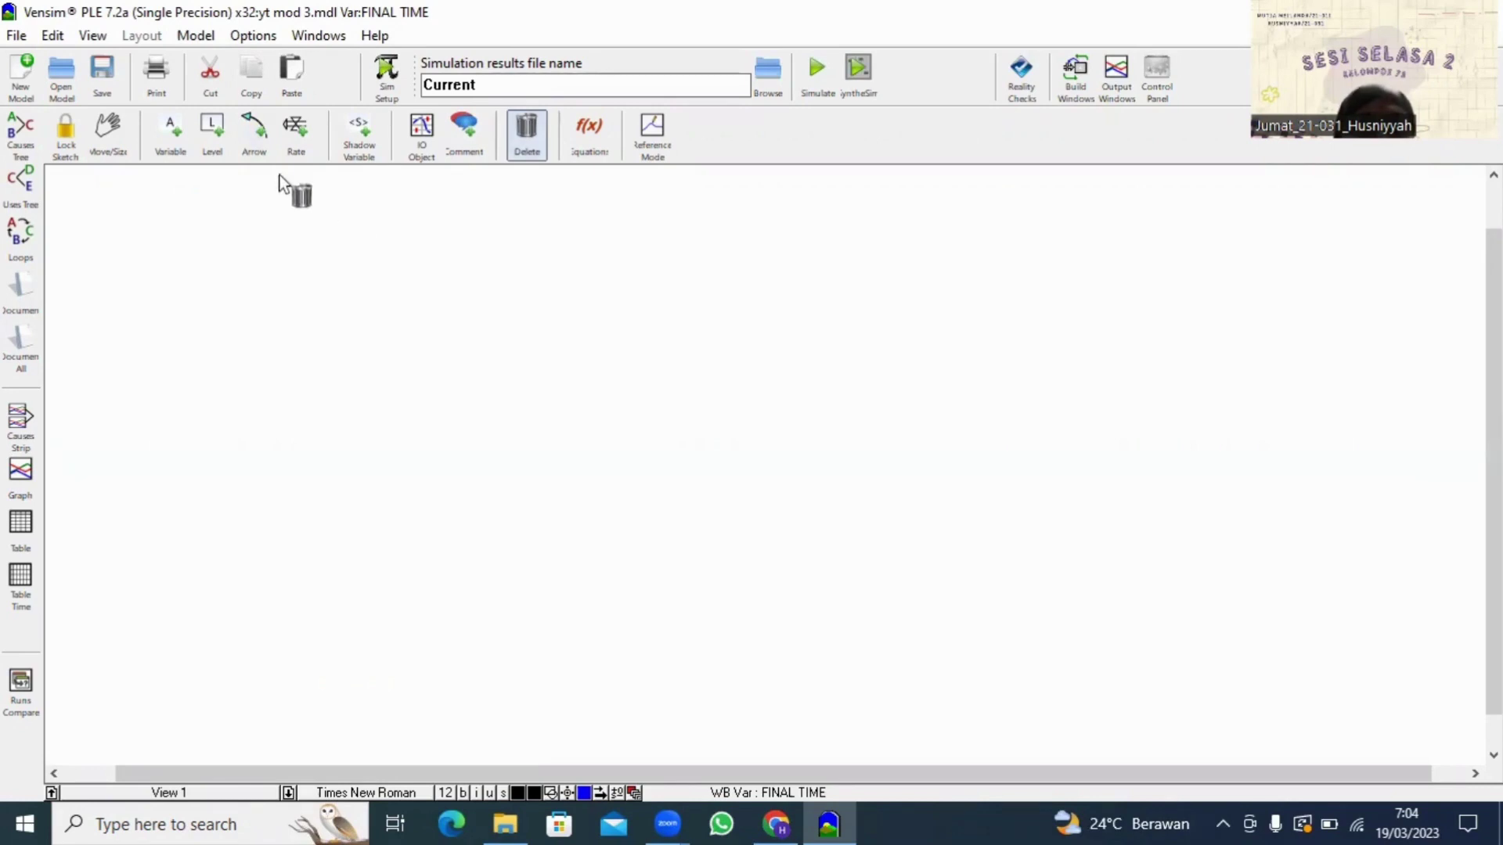
pyautogui.click(216, 144)
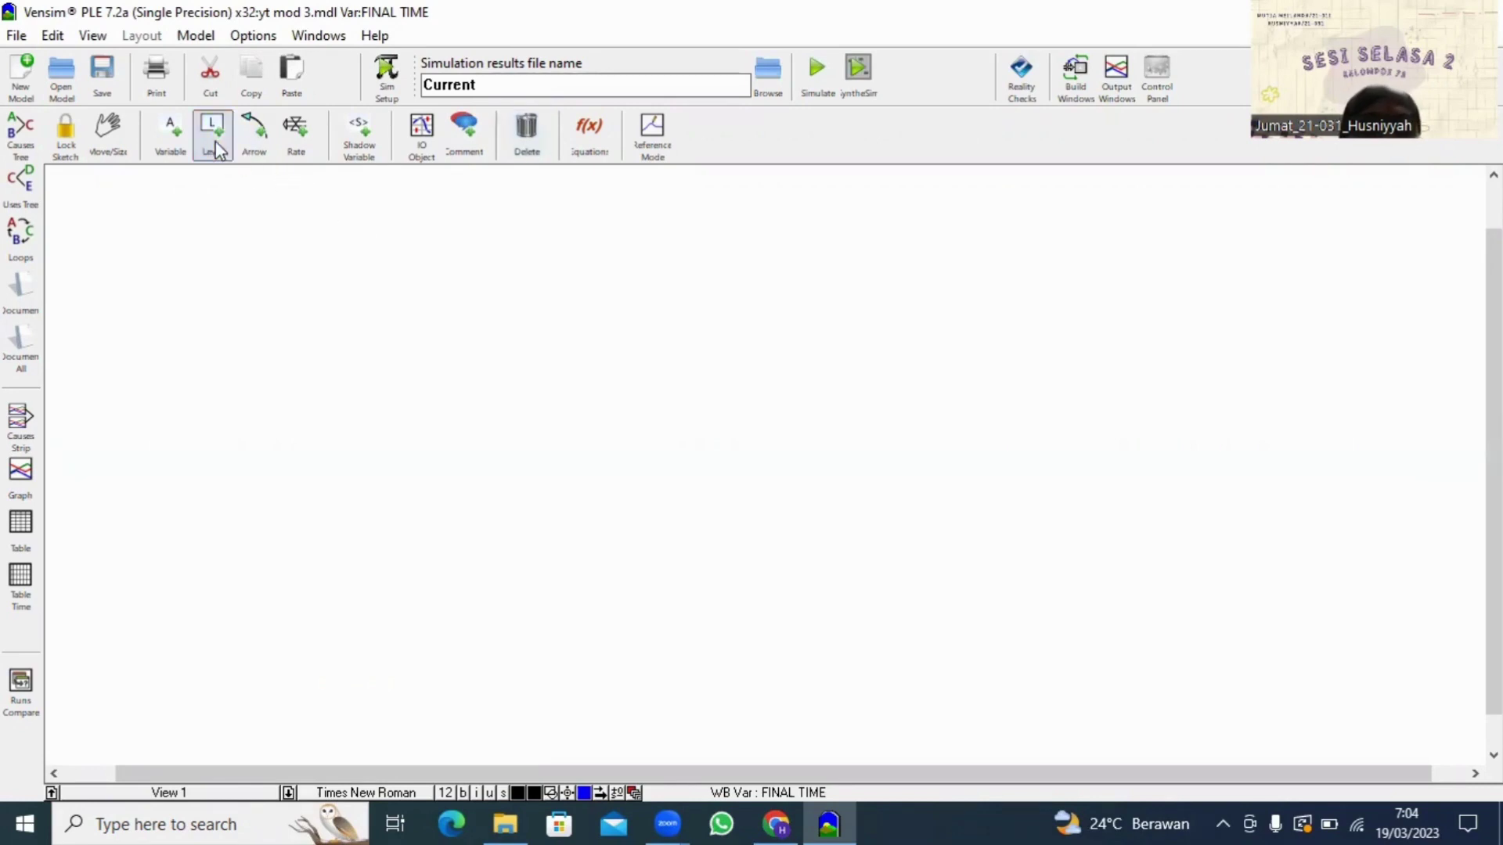
pyautogui.click(508, 471)
pyautogui.write('Keter')
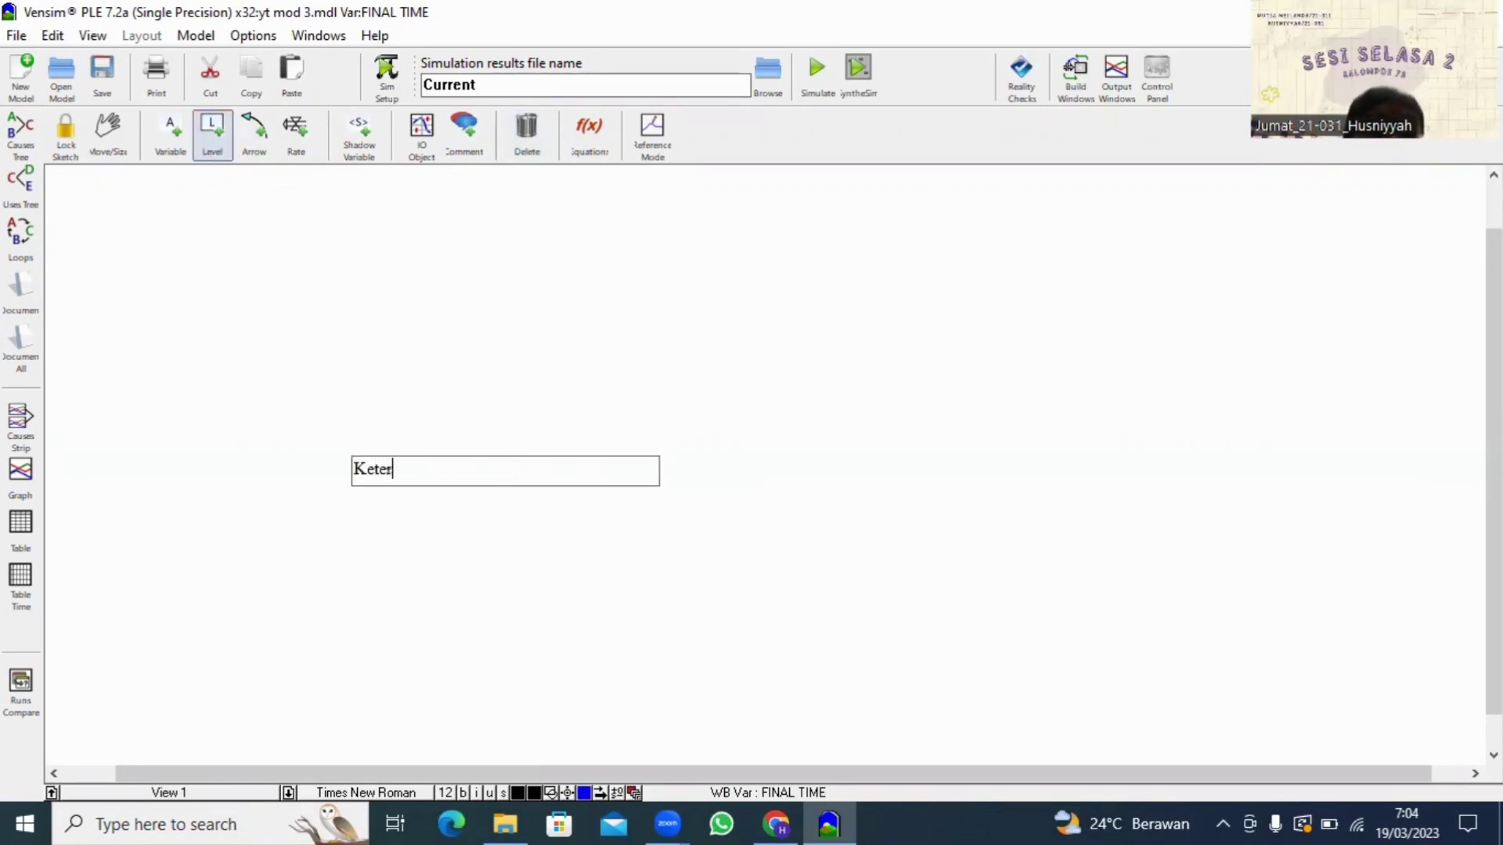
pyautogui.write('sediaan Bah')
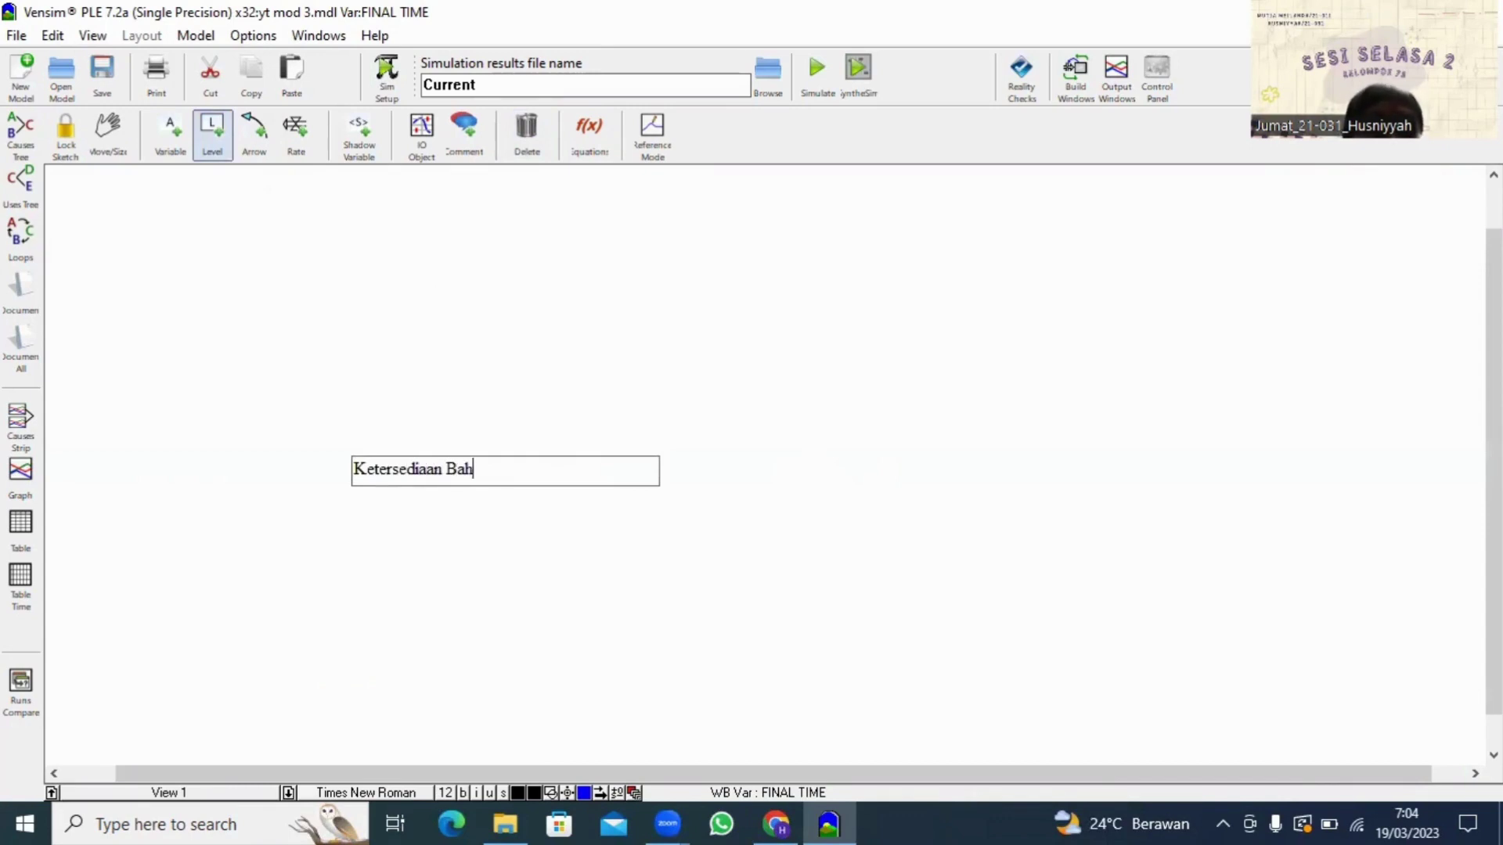
pyautogui.write('an BAk')
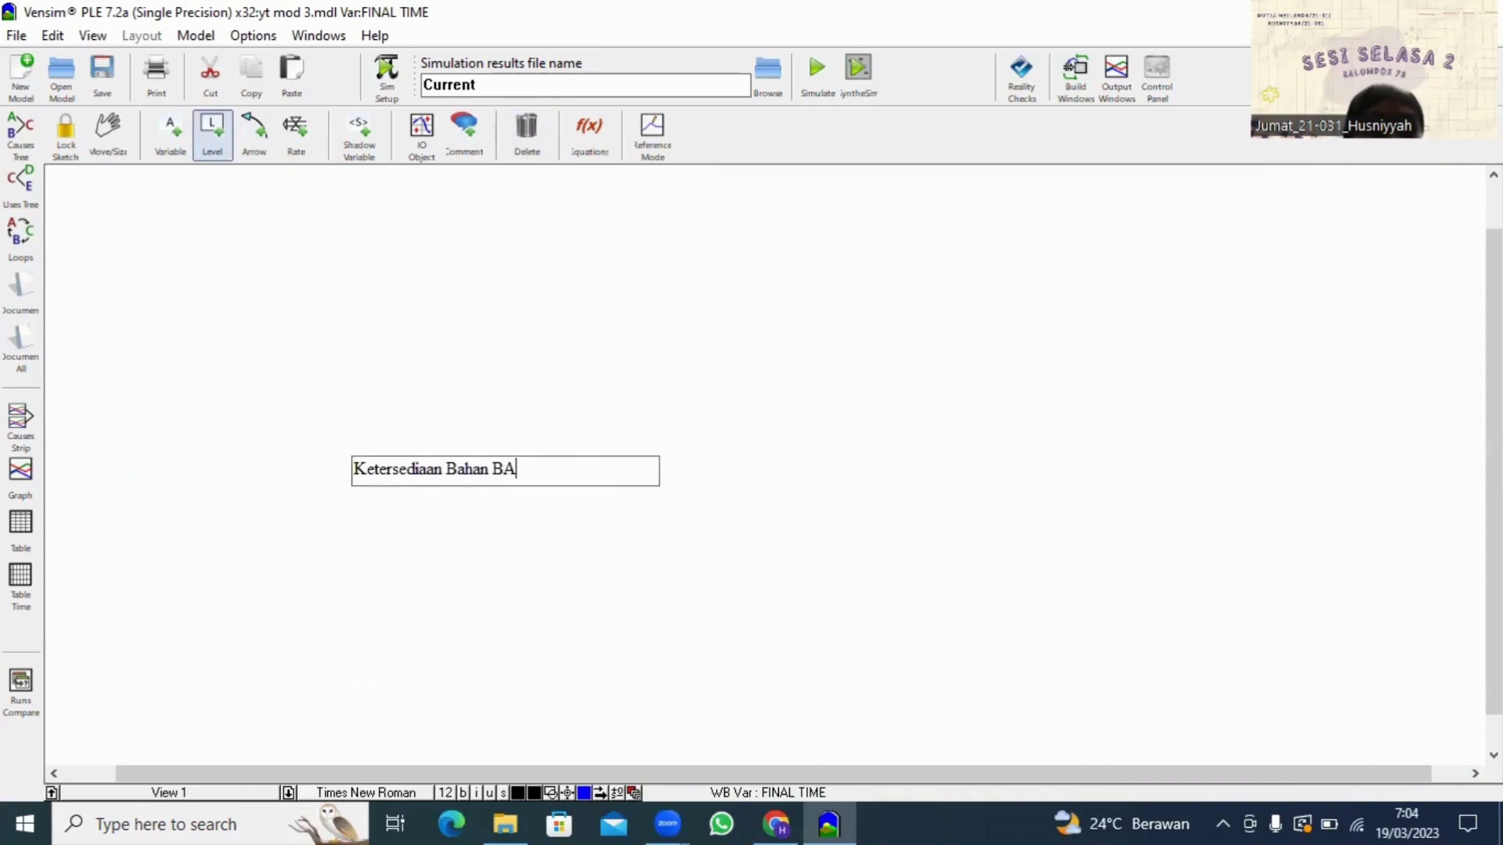
pyautogui.press('BackSpace')
pyautogui.write('aku Minya')
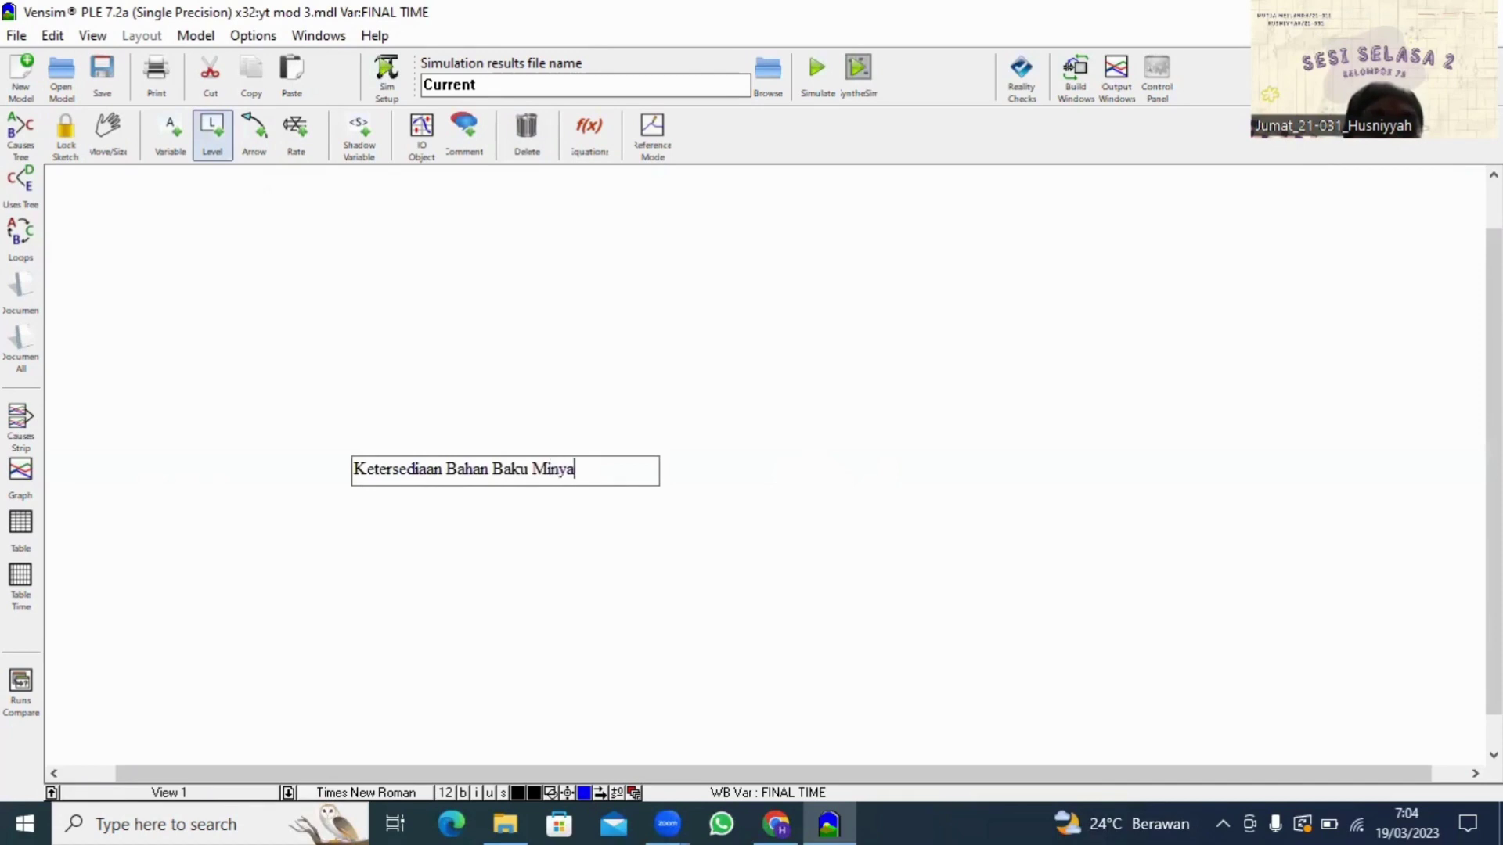
pyautogui.write('k Goreng')
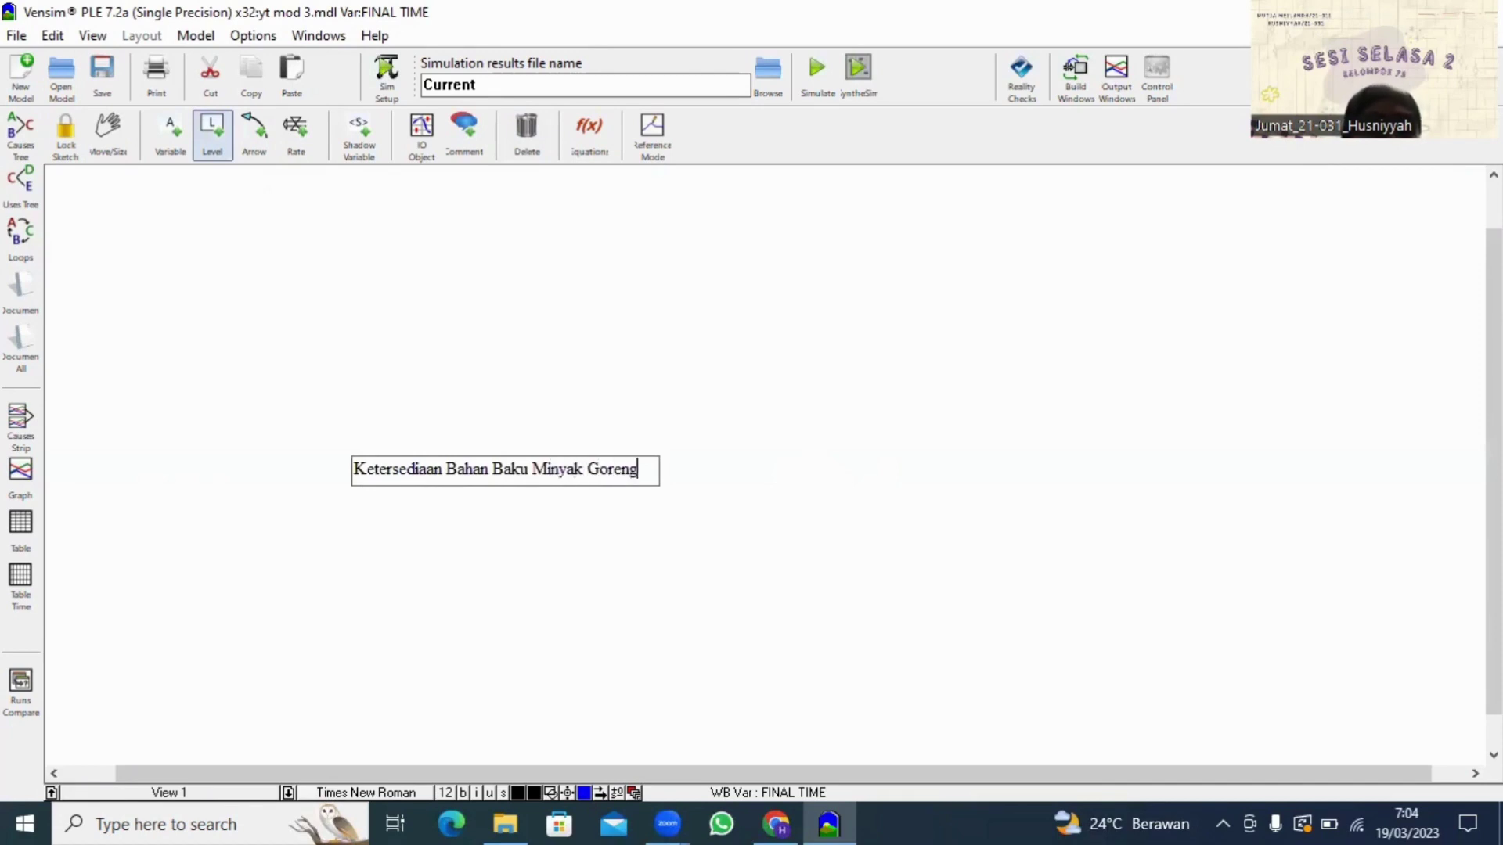
pyautogui.press('Return')
# Step: Add a level variable named "Jumlah Permintaan" above the Ketersediaan Bahan Baku Minyak Goreng box
pyautogui.click(415, 363)
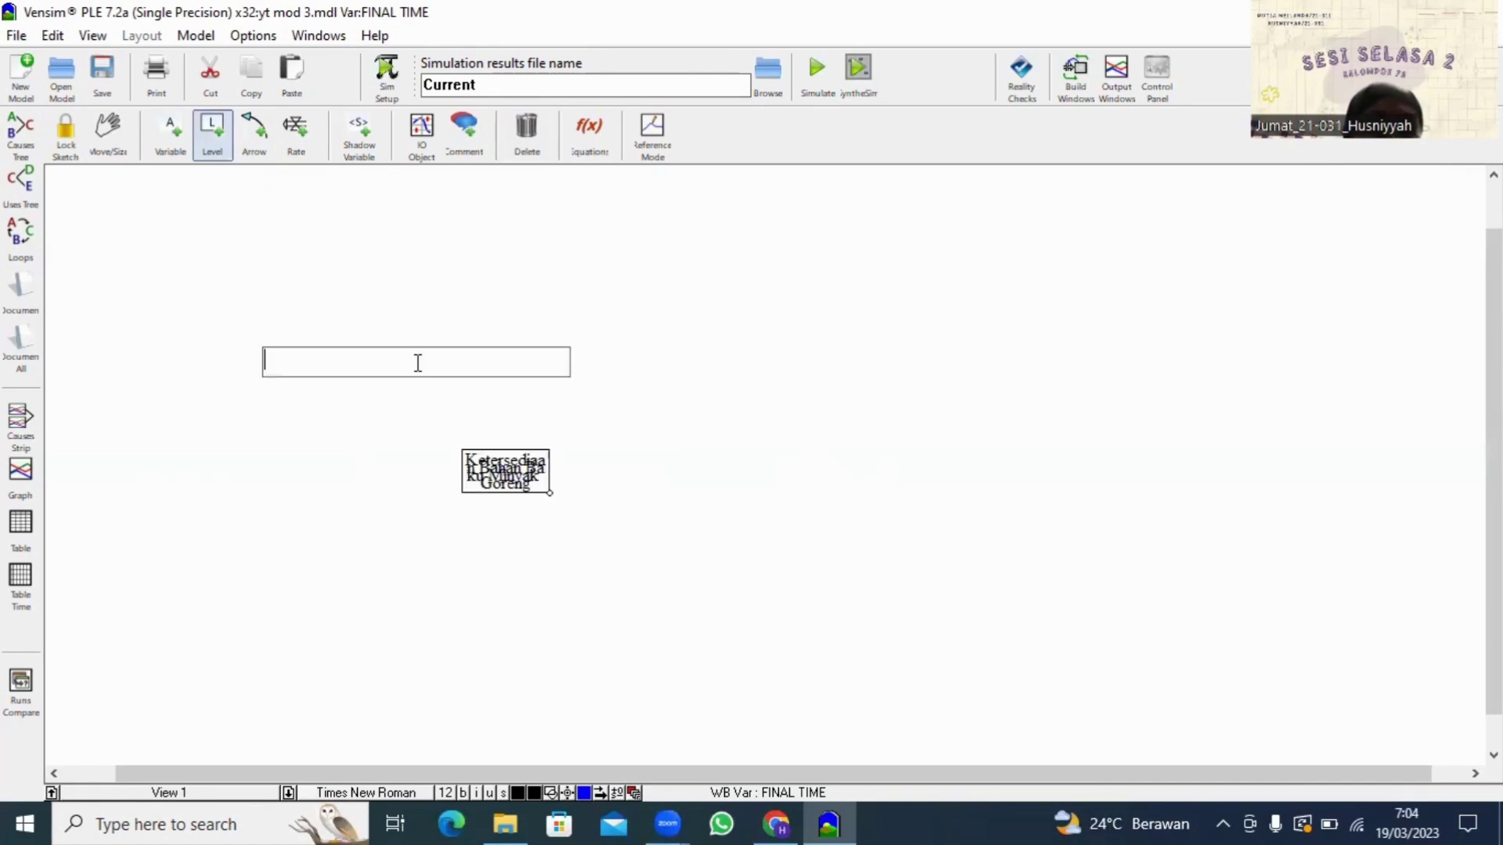
pyautogui.write('Jumlah Peri')
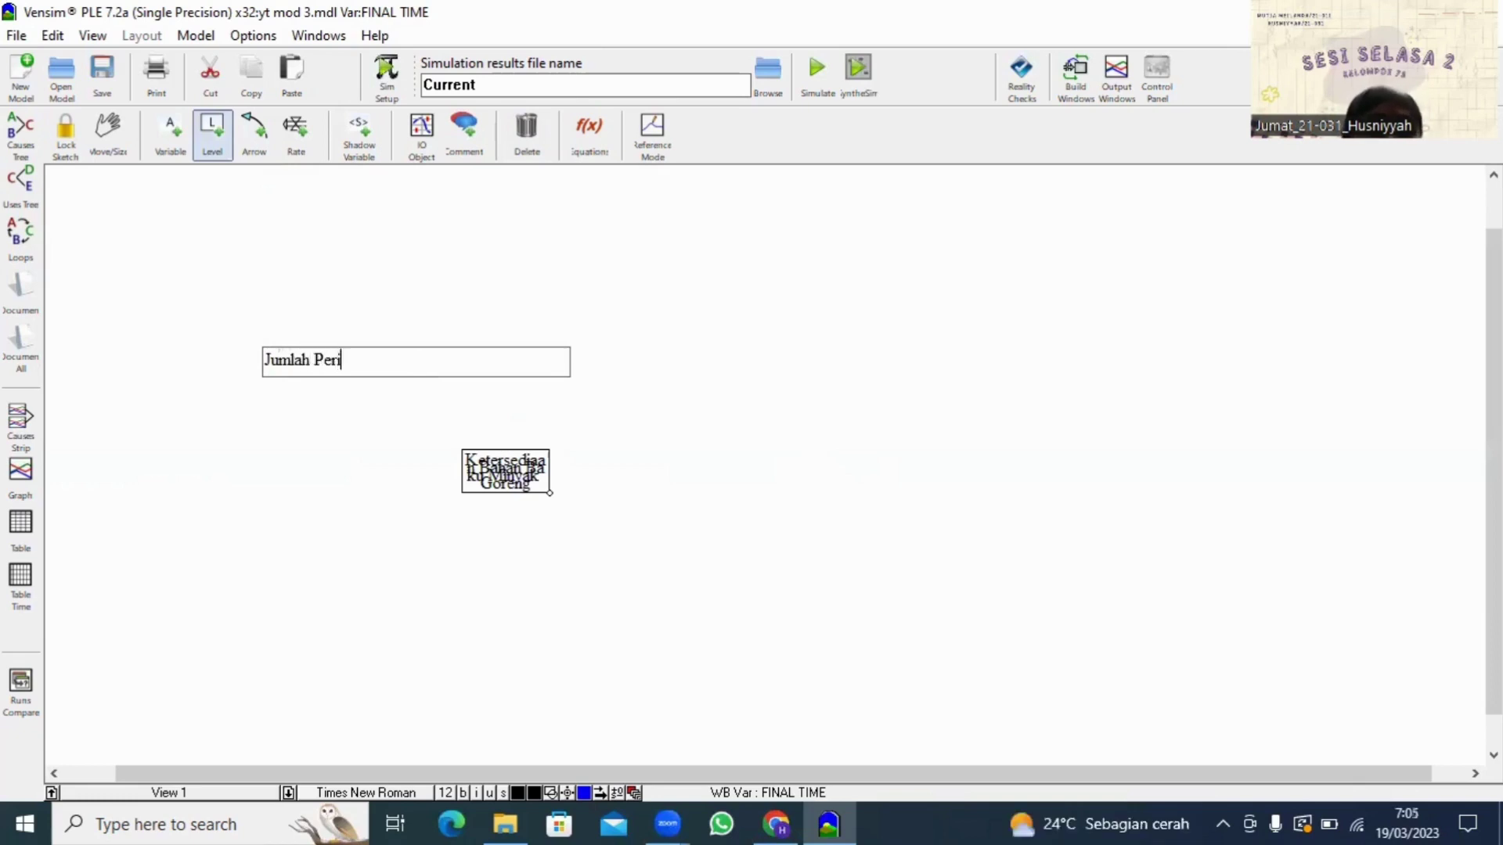
pyautogui.press('BackSpace')
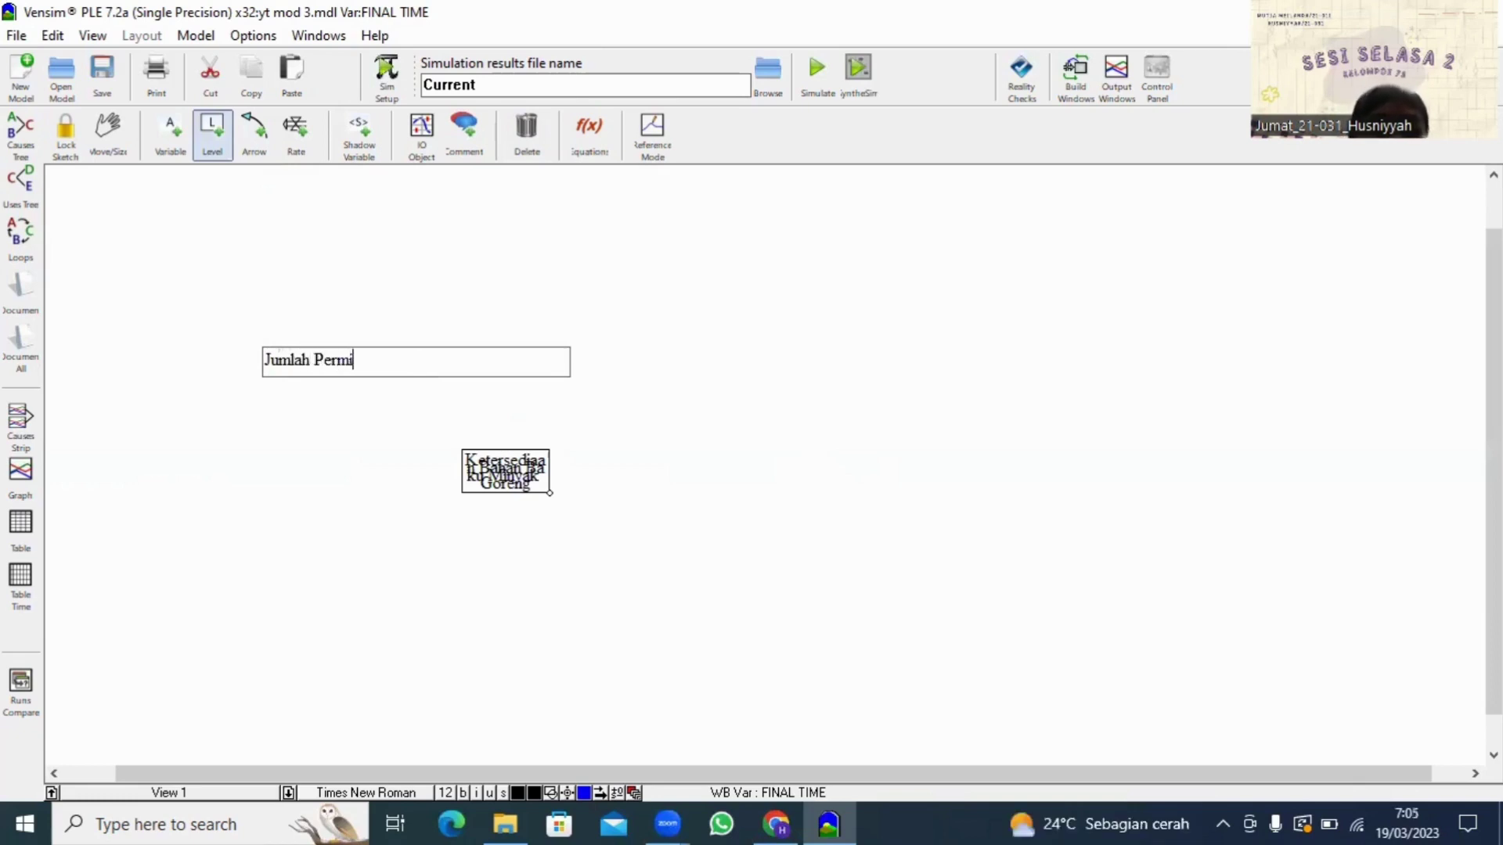
pyautogui.write('mintaan')
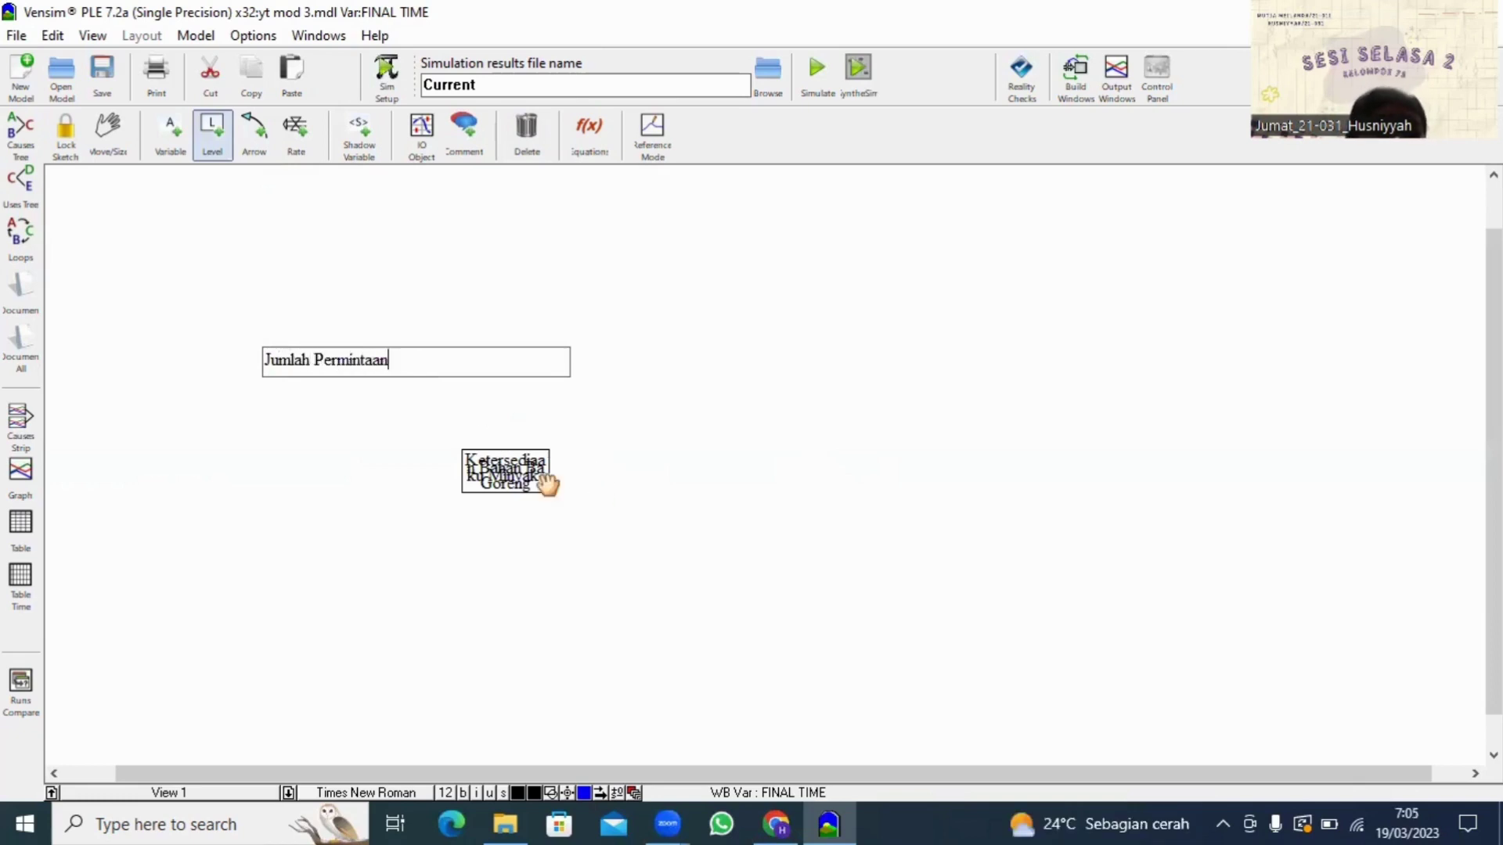
pyautogui.press('Return')
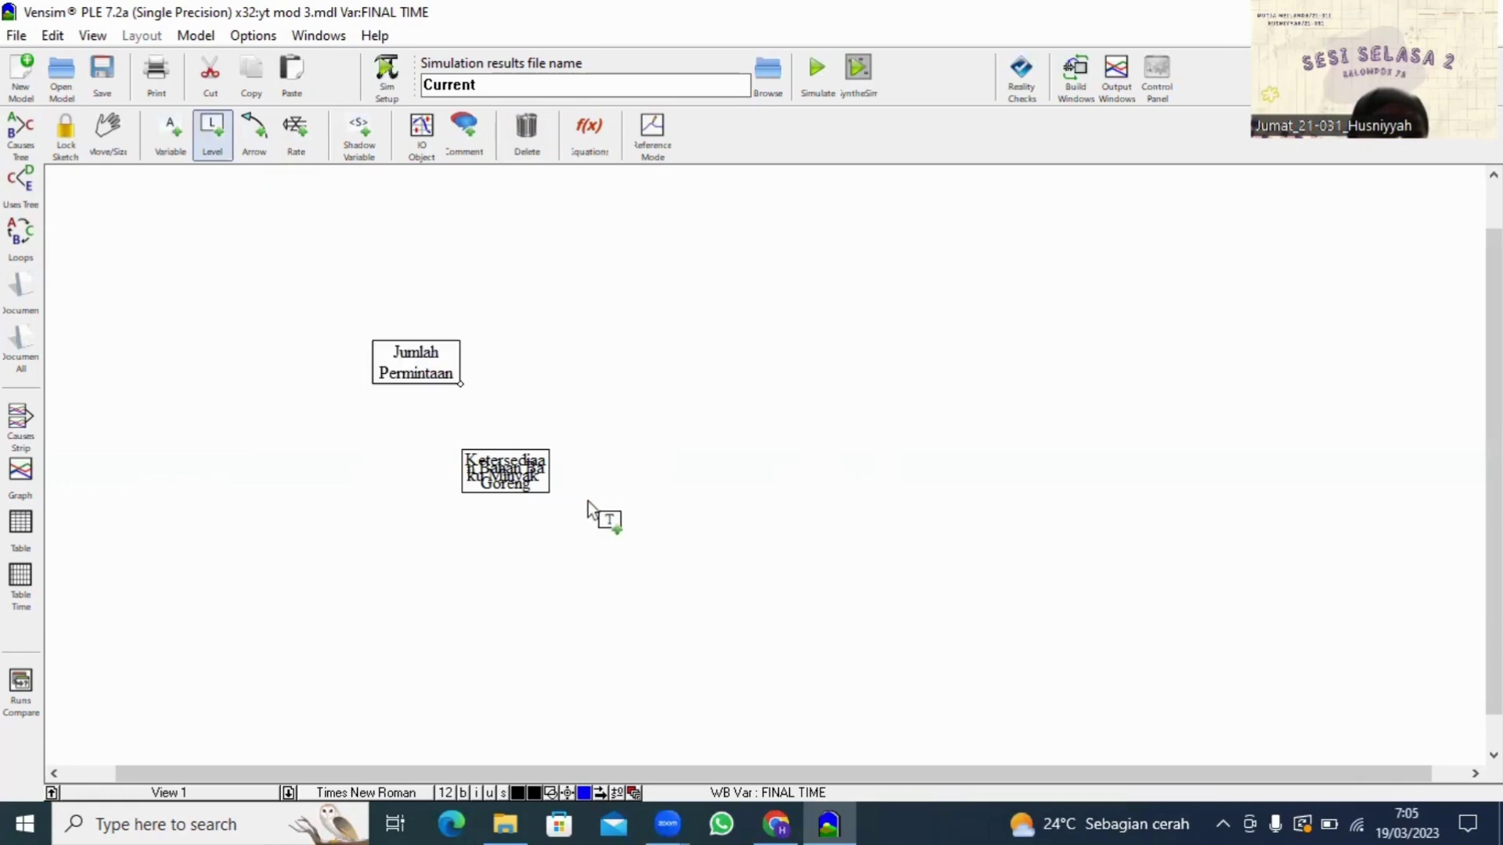
# Step: Widen the Ketersediaan Bahan Baku Minyak Goreng box until its name fits on two lines, and widen the Jumlah Permintaan box to match
pyautogui.click(545, 483)
pyautogui.press('Return')
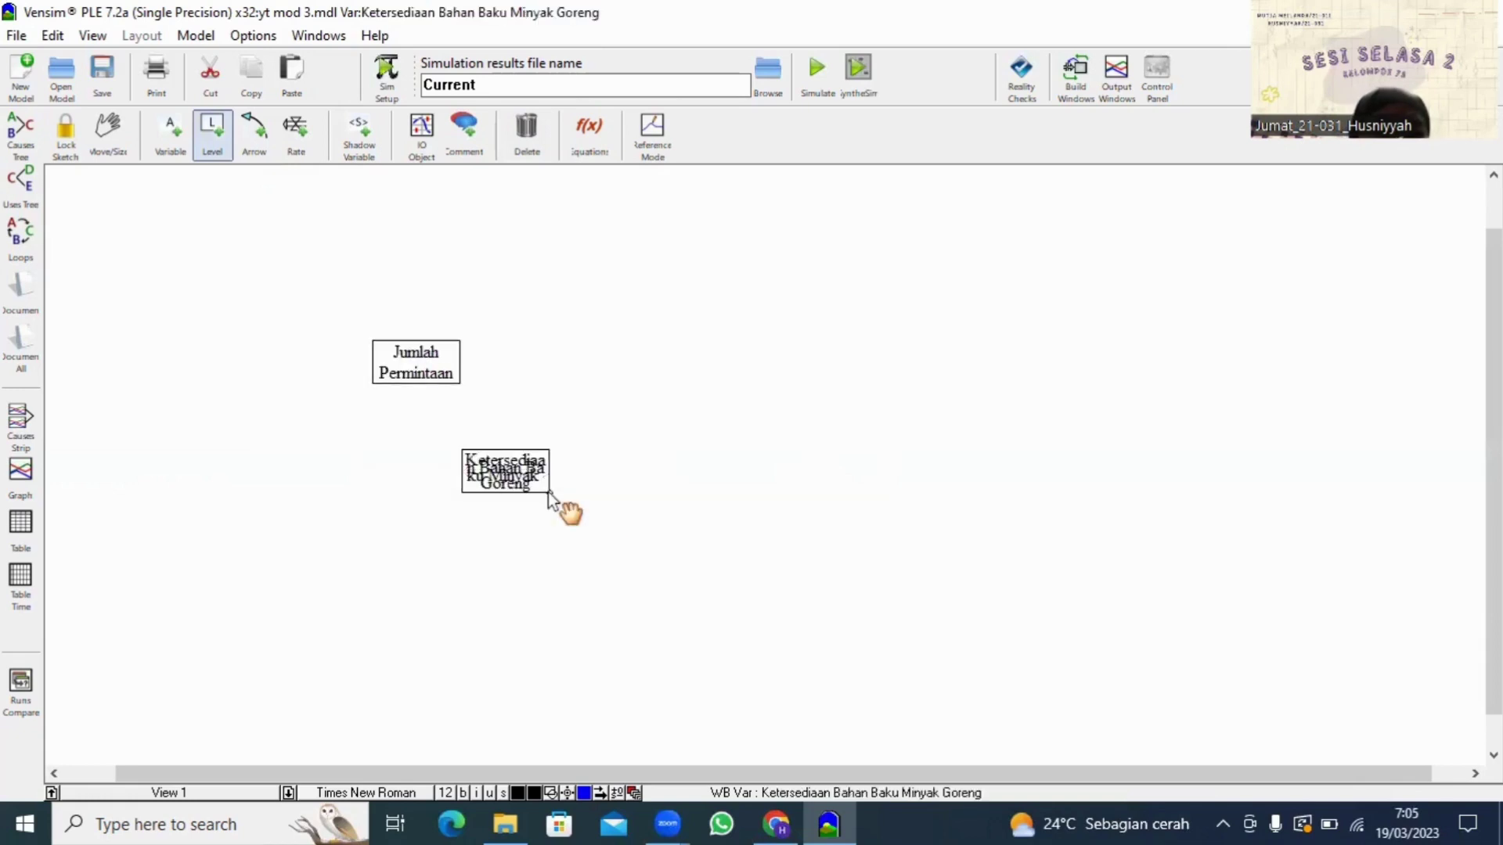
pyautogui.moveTo(548, 492); pyautogui.dragTo(682, 492)
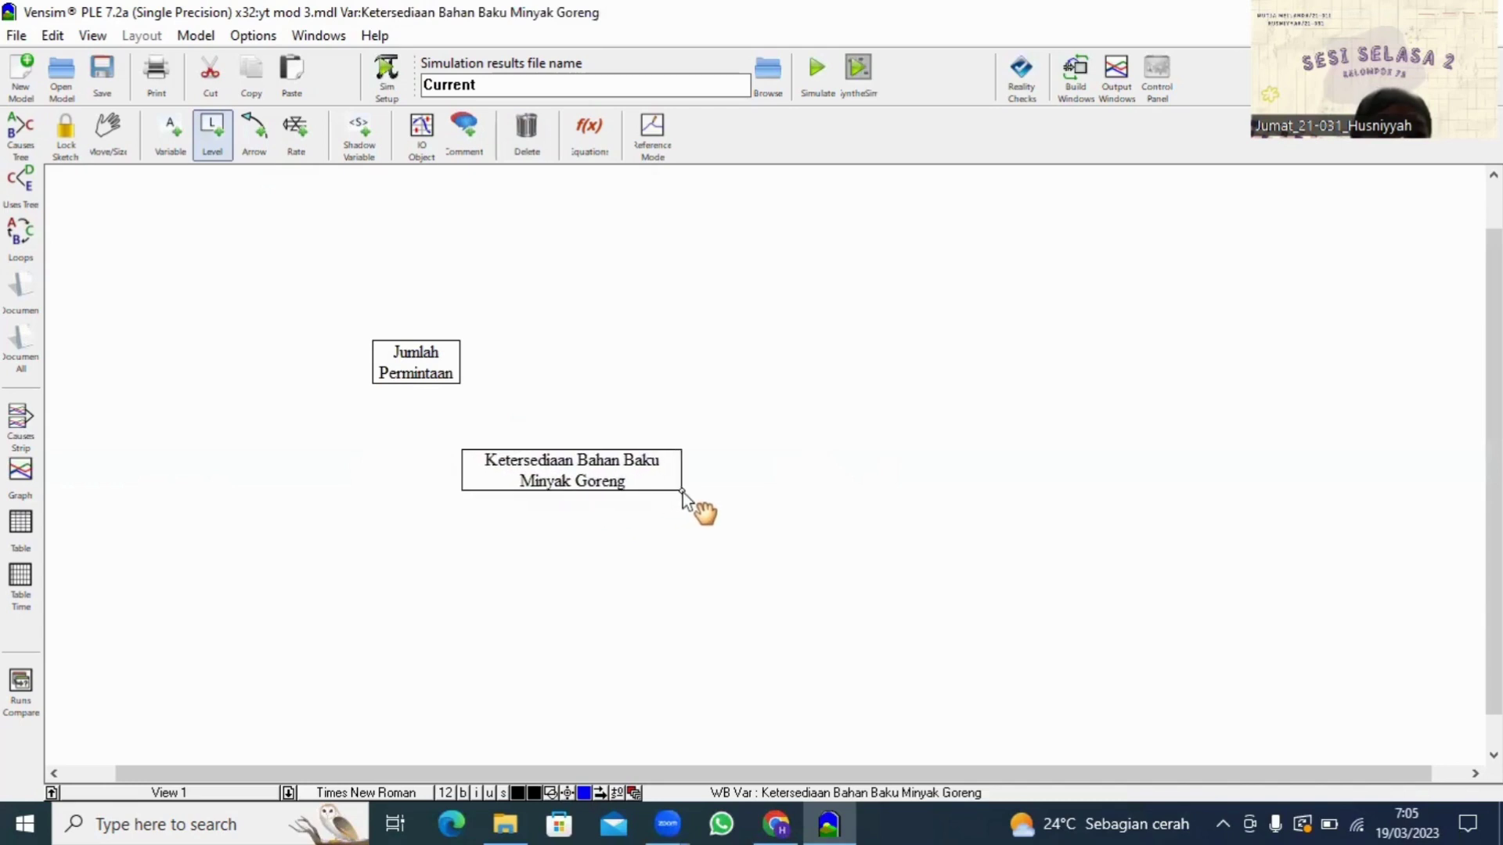
pyautogui.click(435, 356)
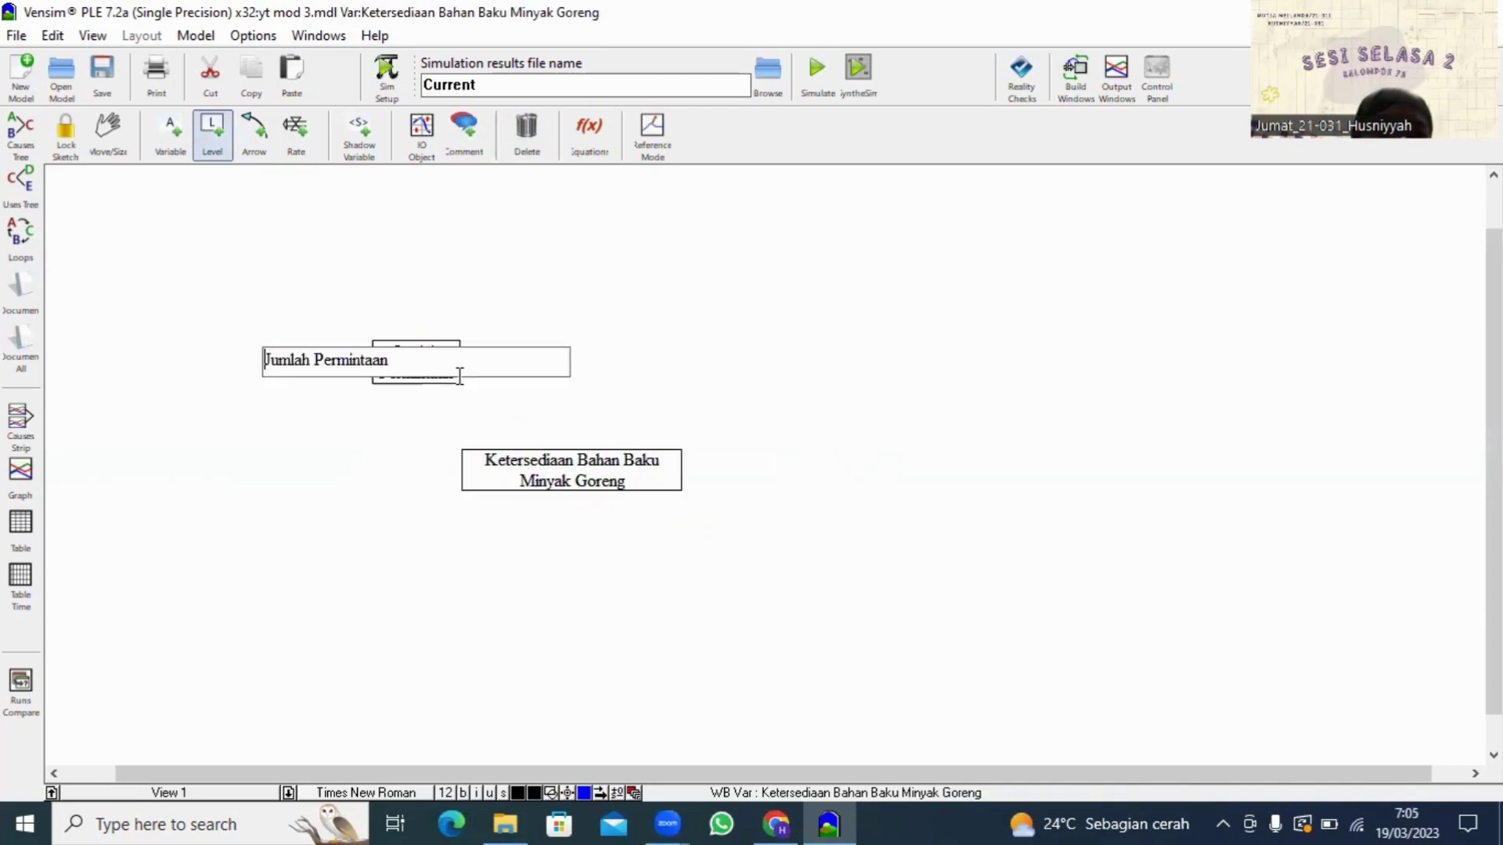
pyautogui.press('Return')
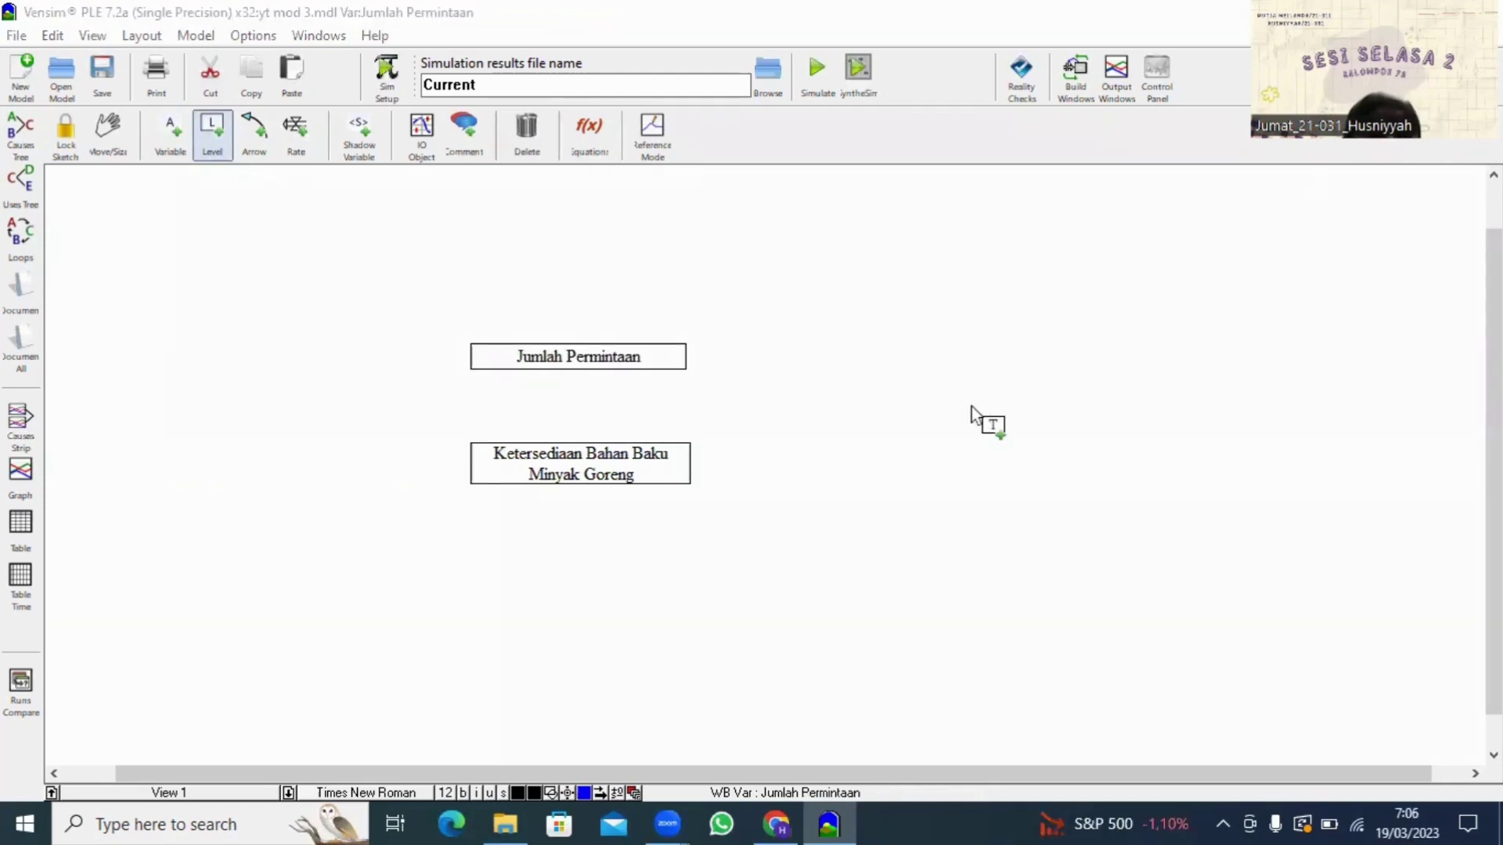
# Step: Try to draw a rate named "Peningkatan Permintaan" flowing from a cloud into the Jumlah Permintaan level
pyautogui.click(293, 121)
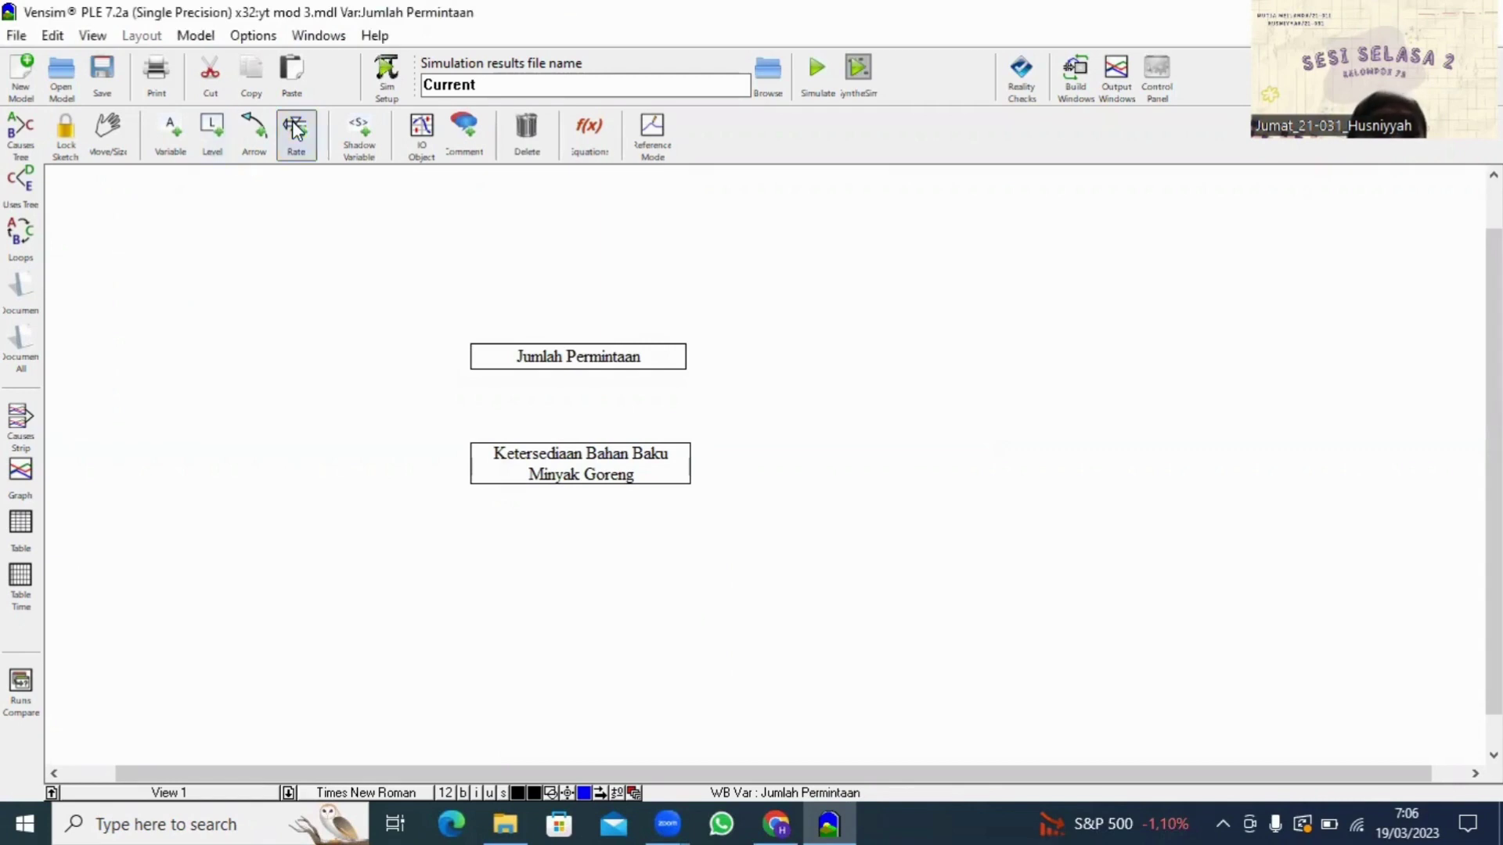
pyautogui.click(326, 354)
pyautogui.click(479, 356)
pyautogui.write('Pe')
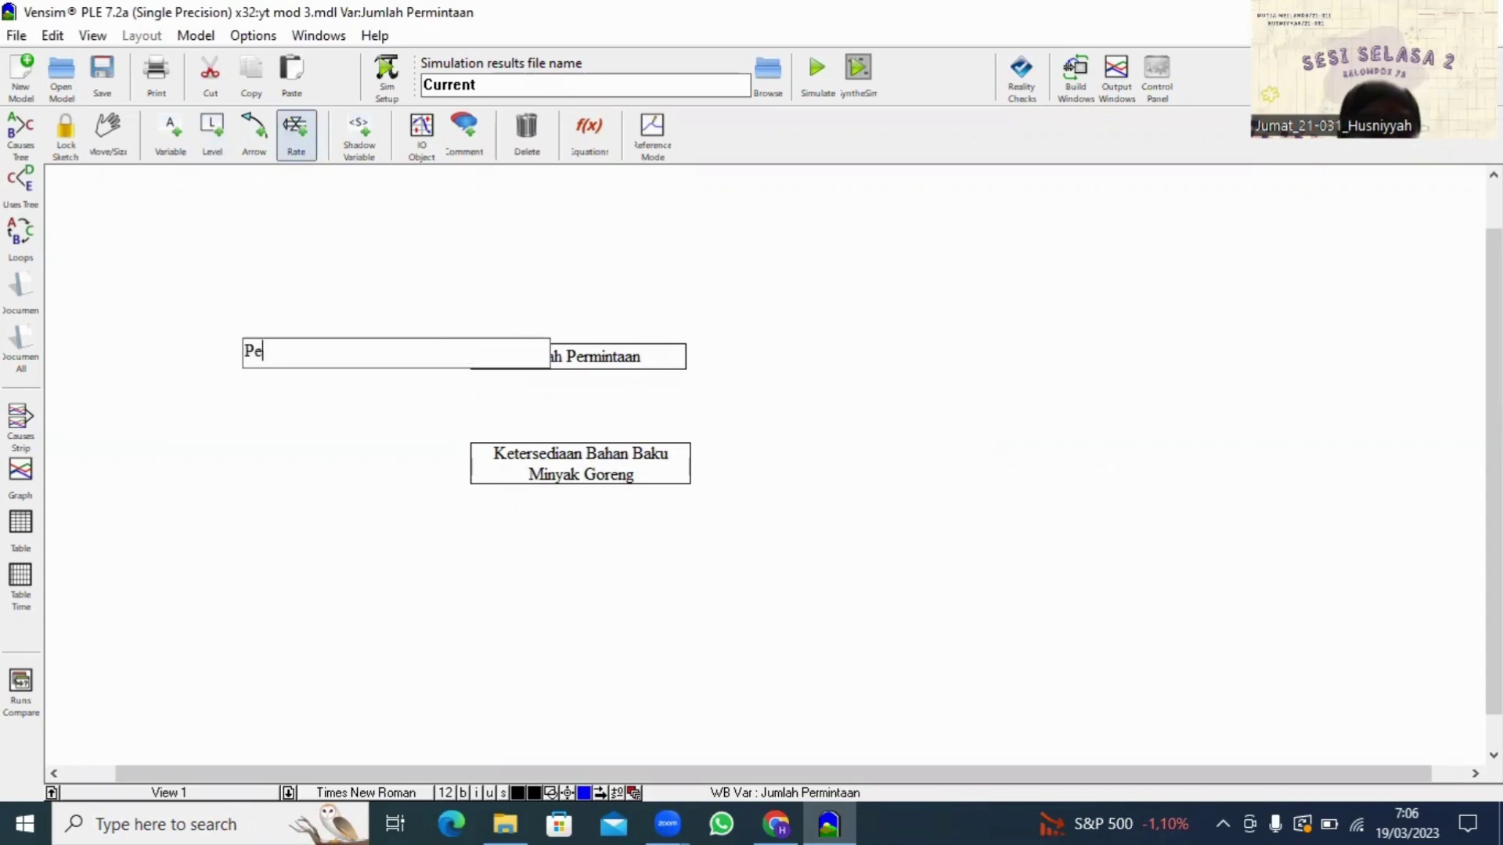
pyautogui.write('ningkatan Permintaan')
pyautogui.press('Return')
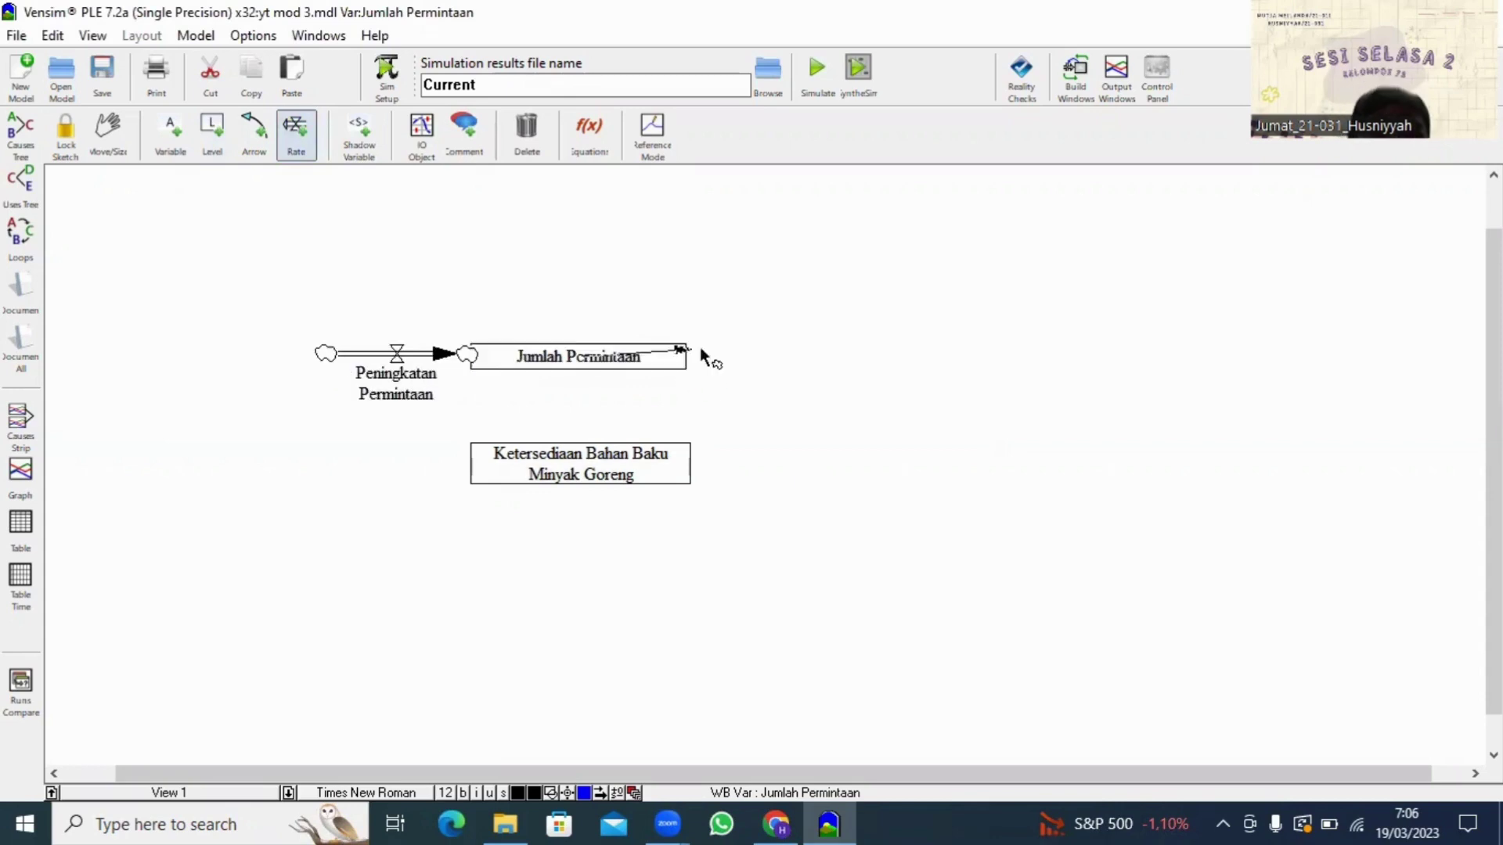
# Step: Draw an outflow rate named "Penurunan Permintaan" from the Jumlah Permintaan level to a cloud
pyautogui.click(857, 366)
pyautogui.write('Penurunan Perm')
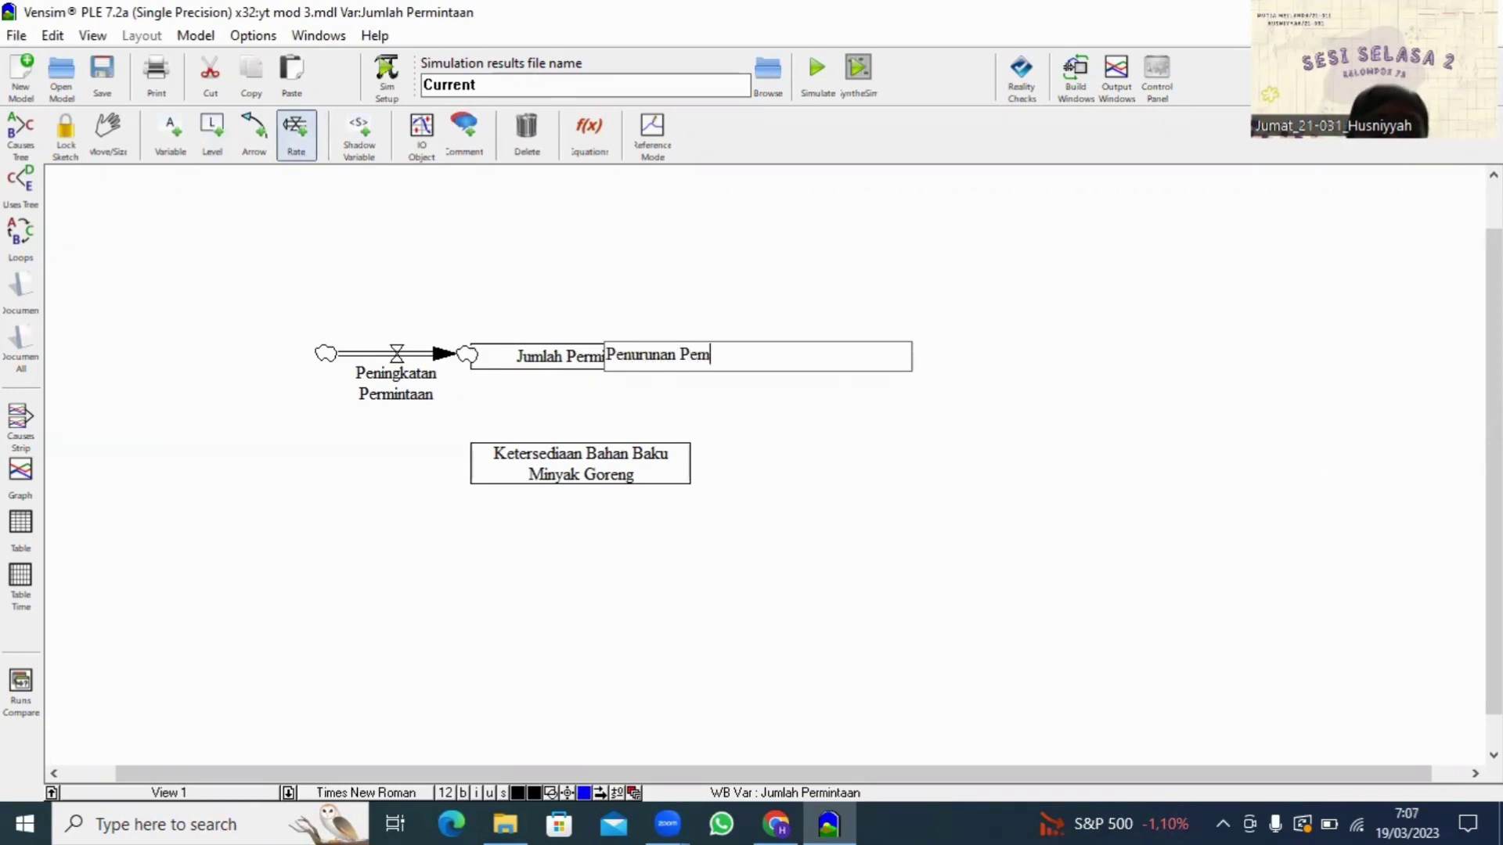
pyautogui.write('intaan')
# Step: Draw an inflow rate named "Hasil Panen" and an outflow rate named "Gagal Panen" on the Ketersediaan Bahan Baku Minyak Goreng level
pyautogui.click(311, 458)
pyautogui.click(495, 455)
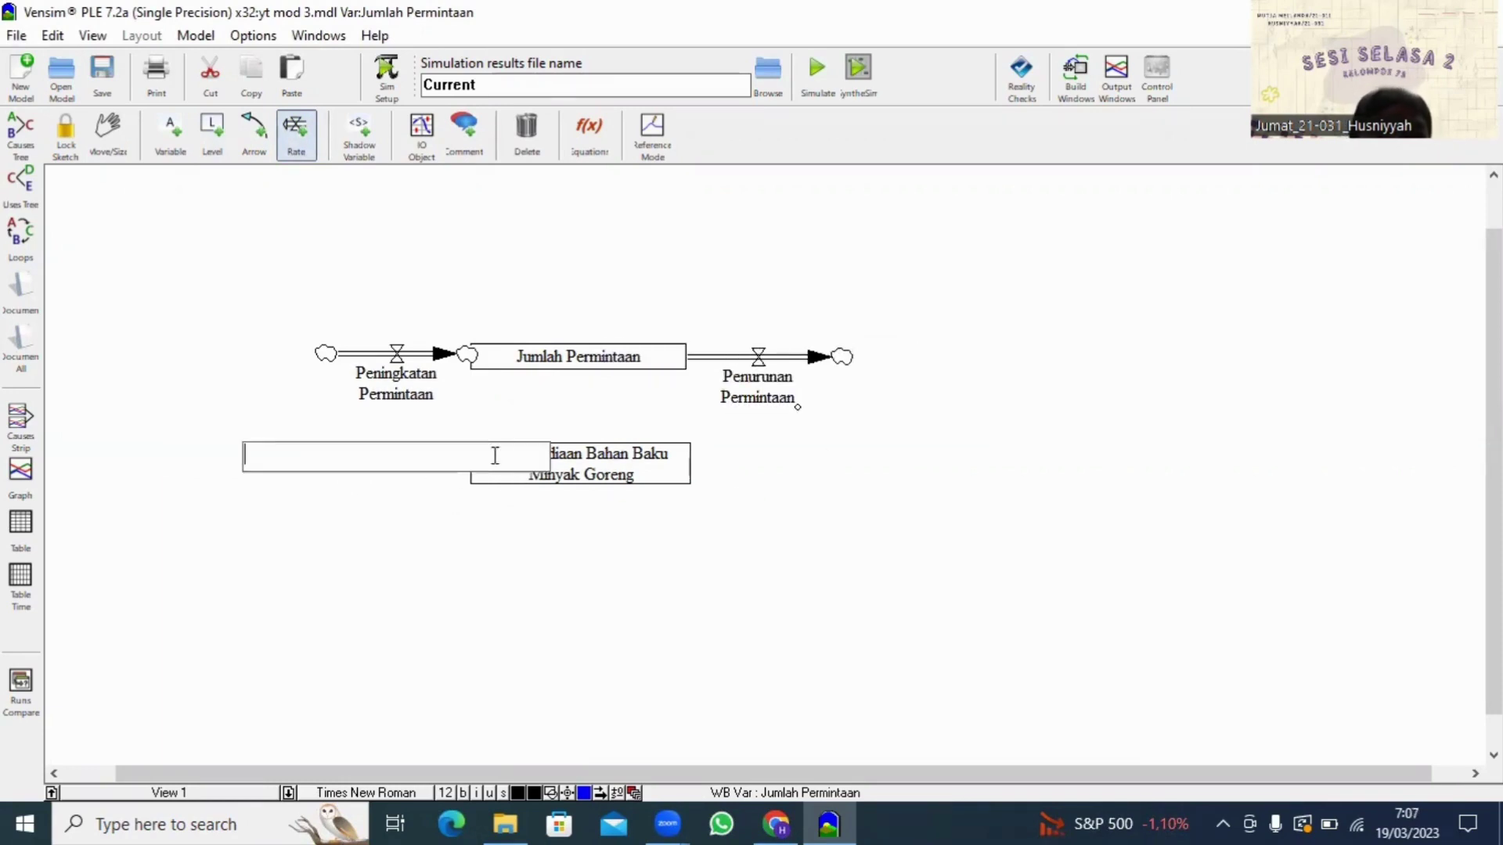
pyautogui.write('Hasil Panen')
pyautogui.click(674, 465)
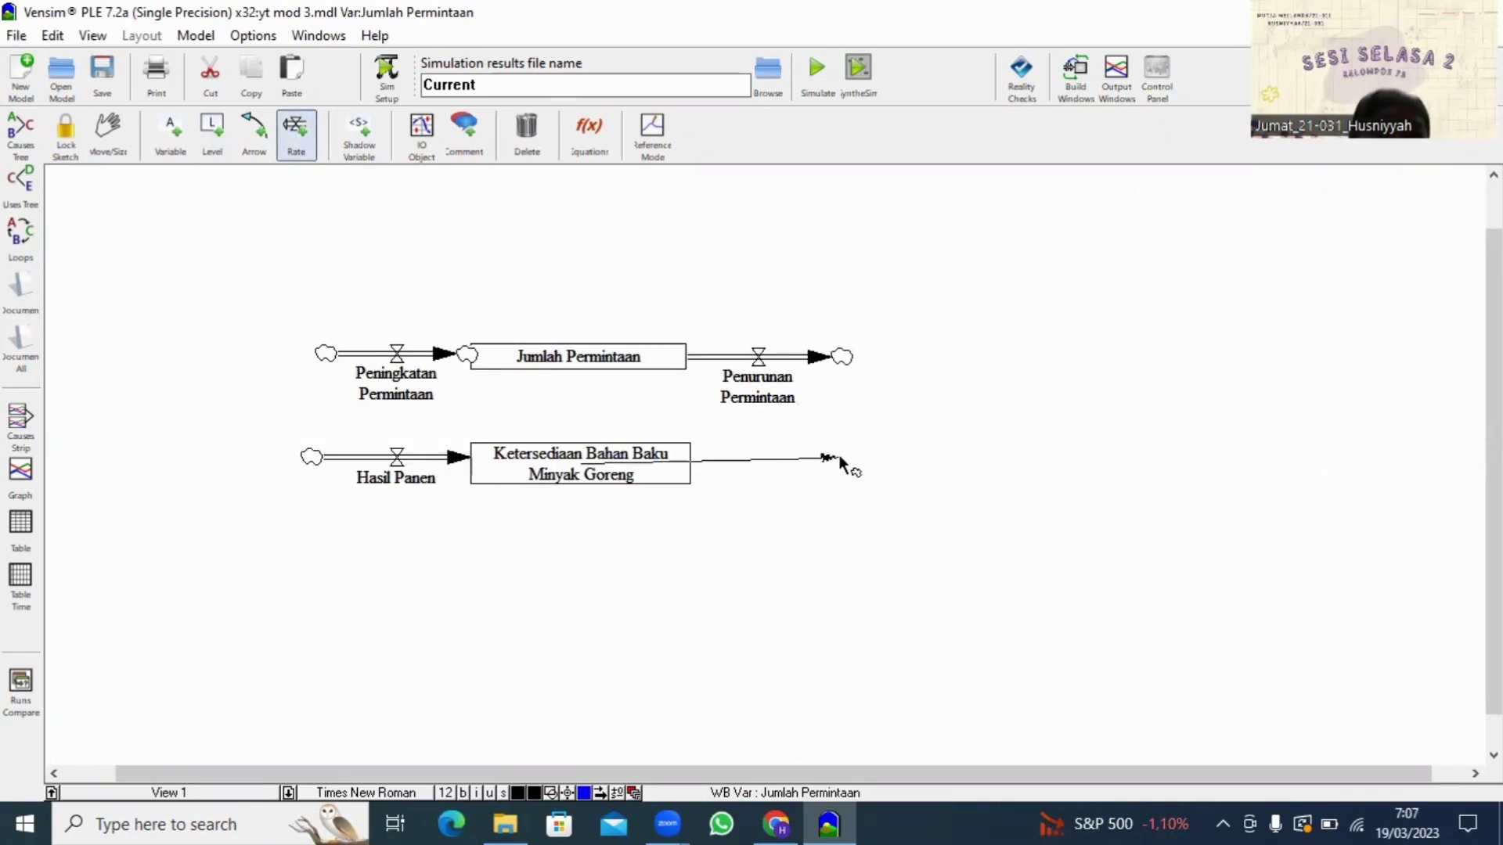
pyautogui.click(840, 460)
pyautogui.write('Gaga')
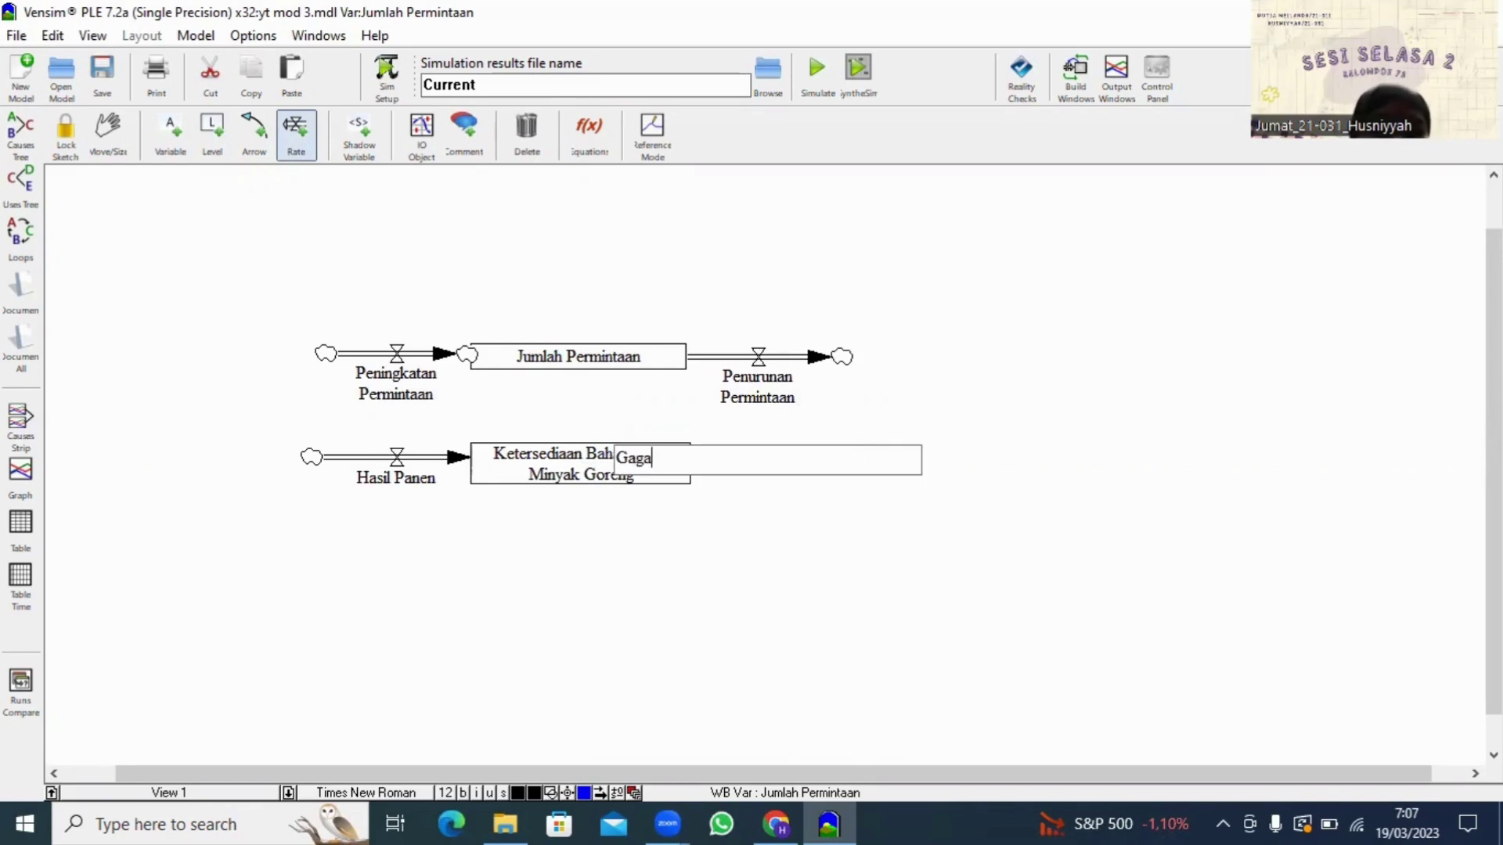
pyautogui.write('l Panen')
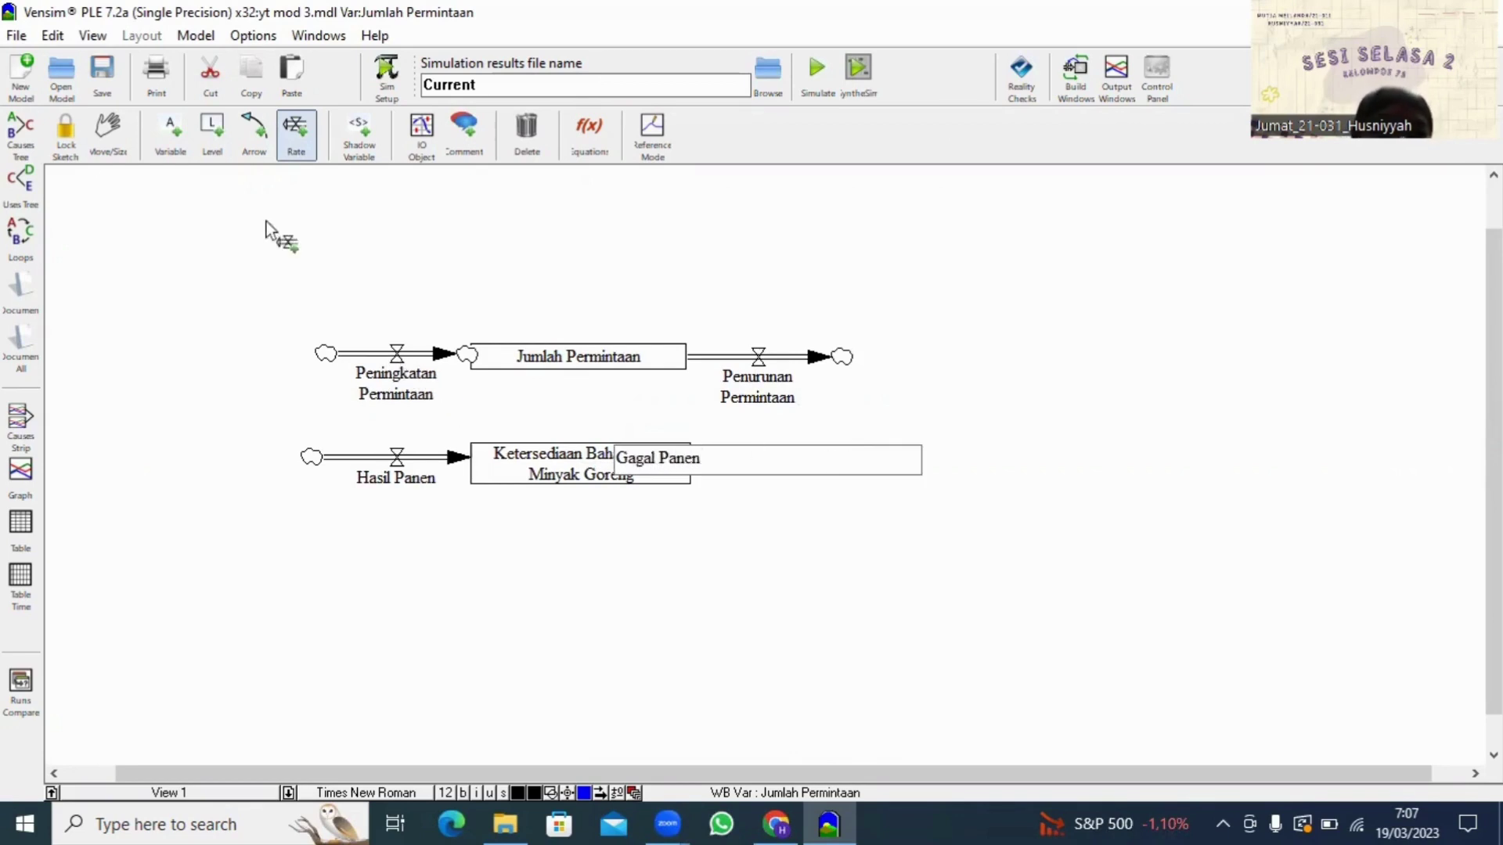
# Step: Move the Jumlah Permintaan box, its Penurunan Permintaan outflow and the inflow's end cloud higher on the sketch
pyautogui.click(108, 134)
pyautogui.moveTo(396, 385); pyautogui.dragTo(399, 391)
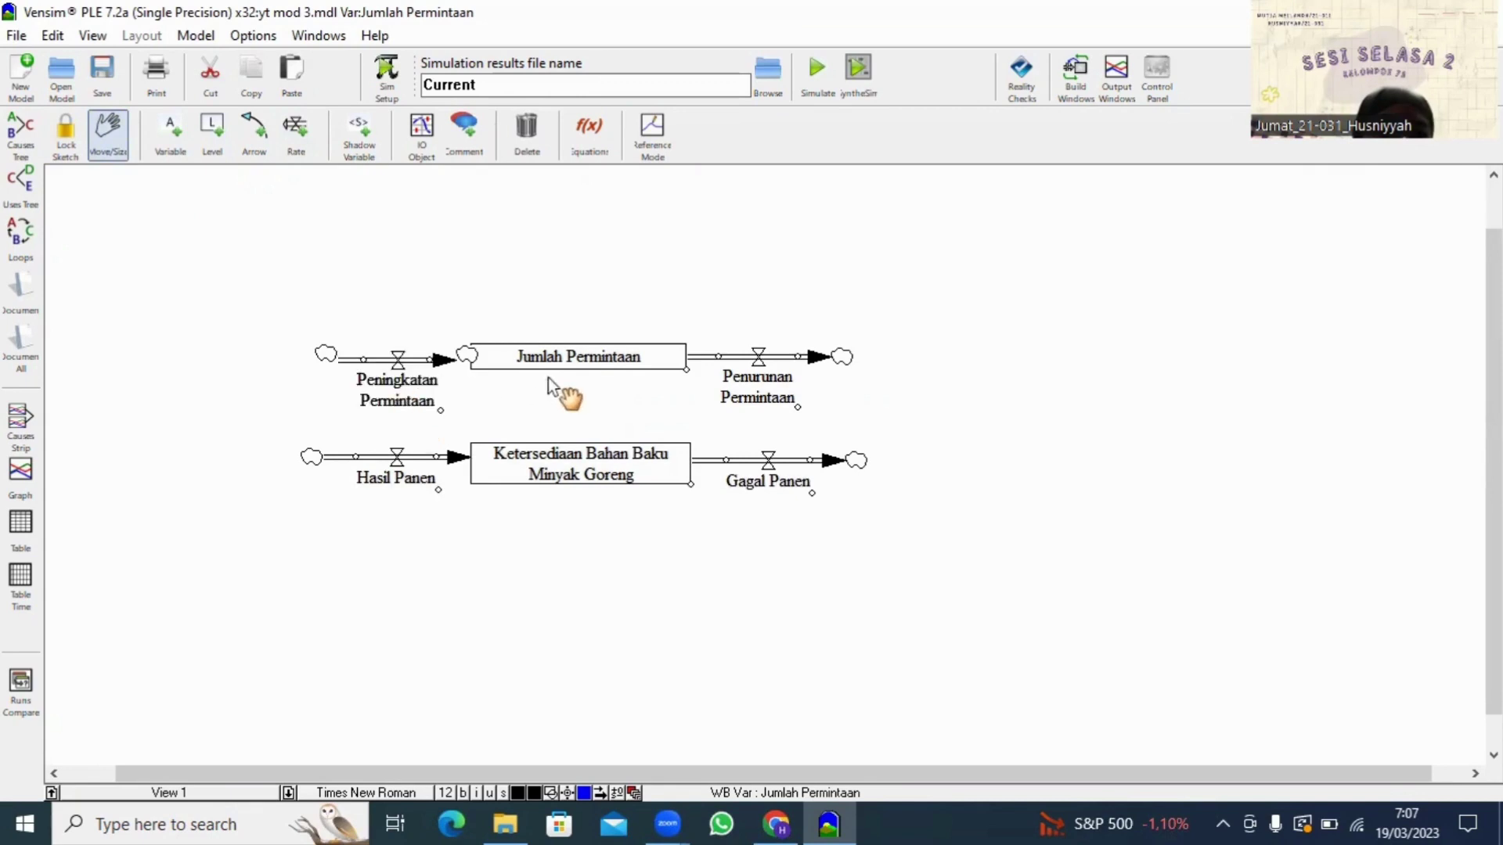
pyautogui.moveTo(555, 361); pyautogui.dragTo(555, 322)
pyautogui.moveTo(759, 356); pyautogui.dragTo(759, 314)
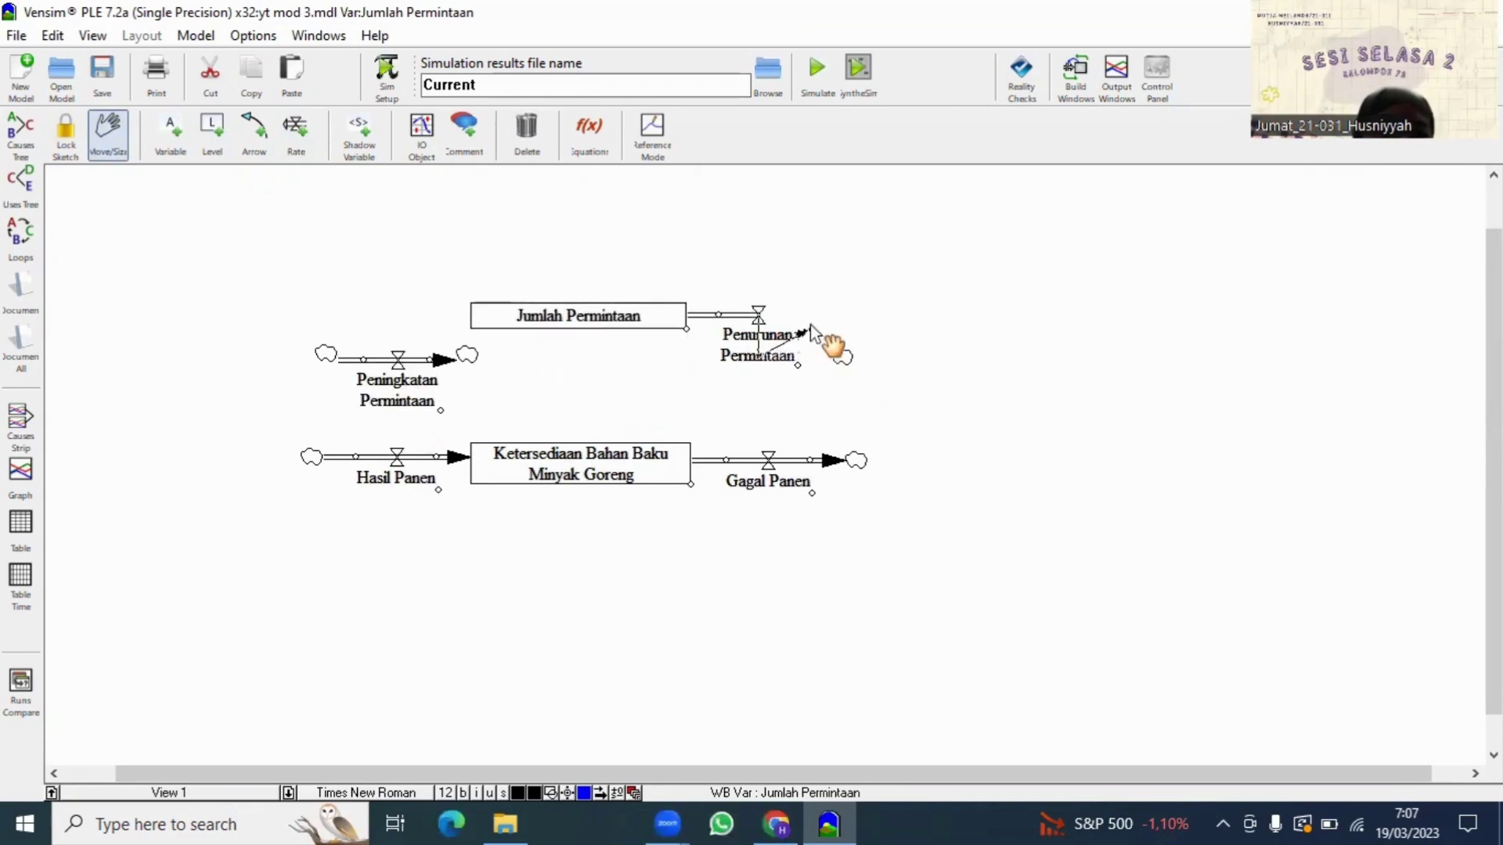
pyautogui.moveTo(857, 324); pyautogui.dragTo(855, 314)
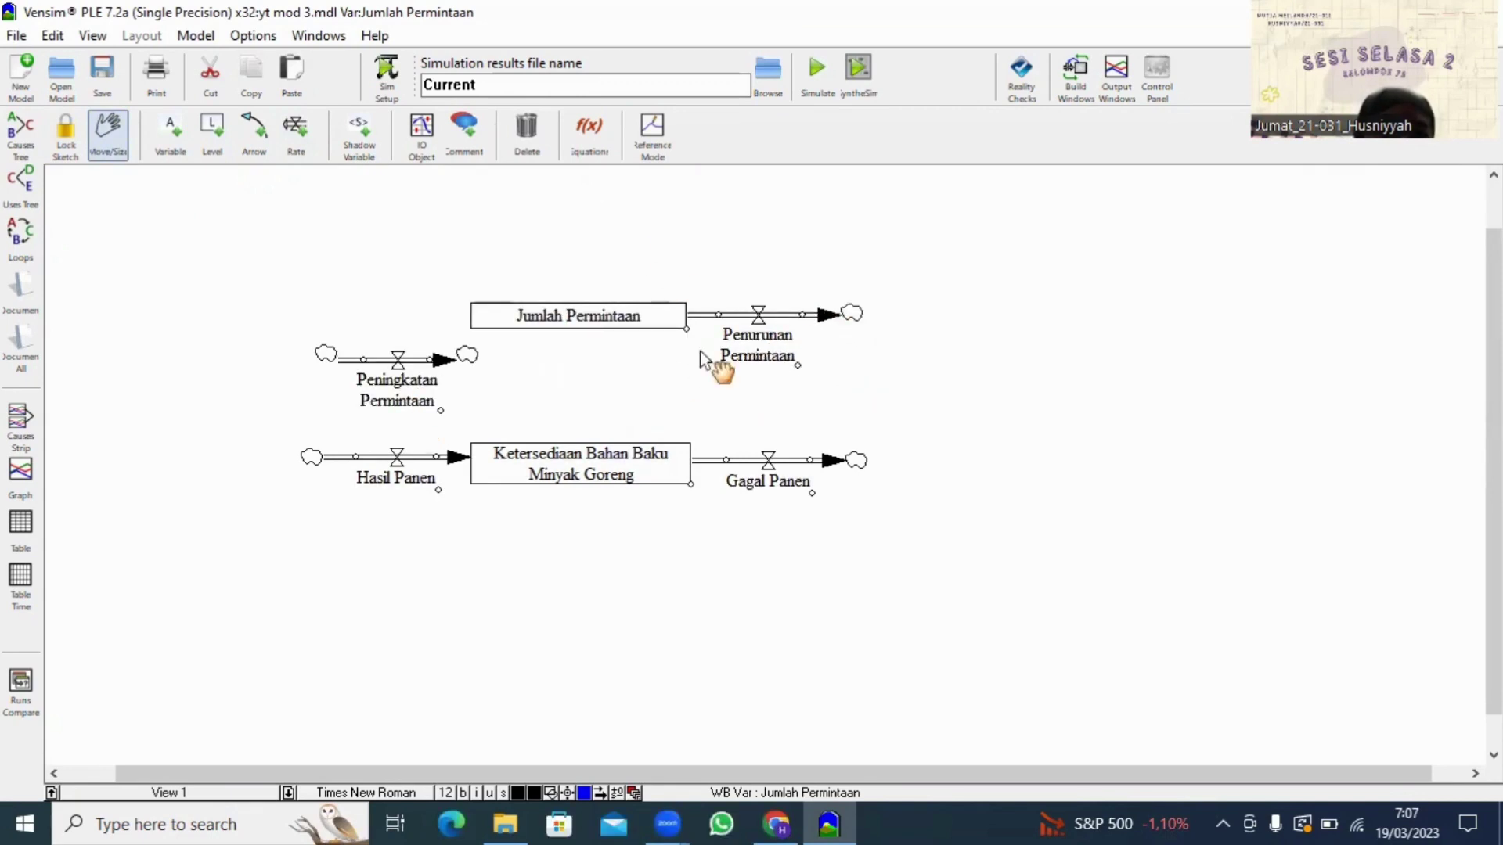
pyautogui.moveTo(467, 355); pyautogui.dragTo(470, 317)
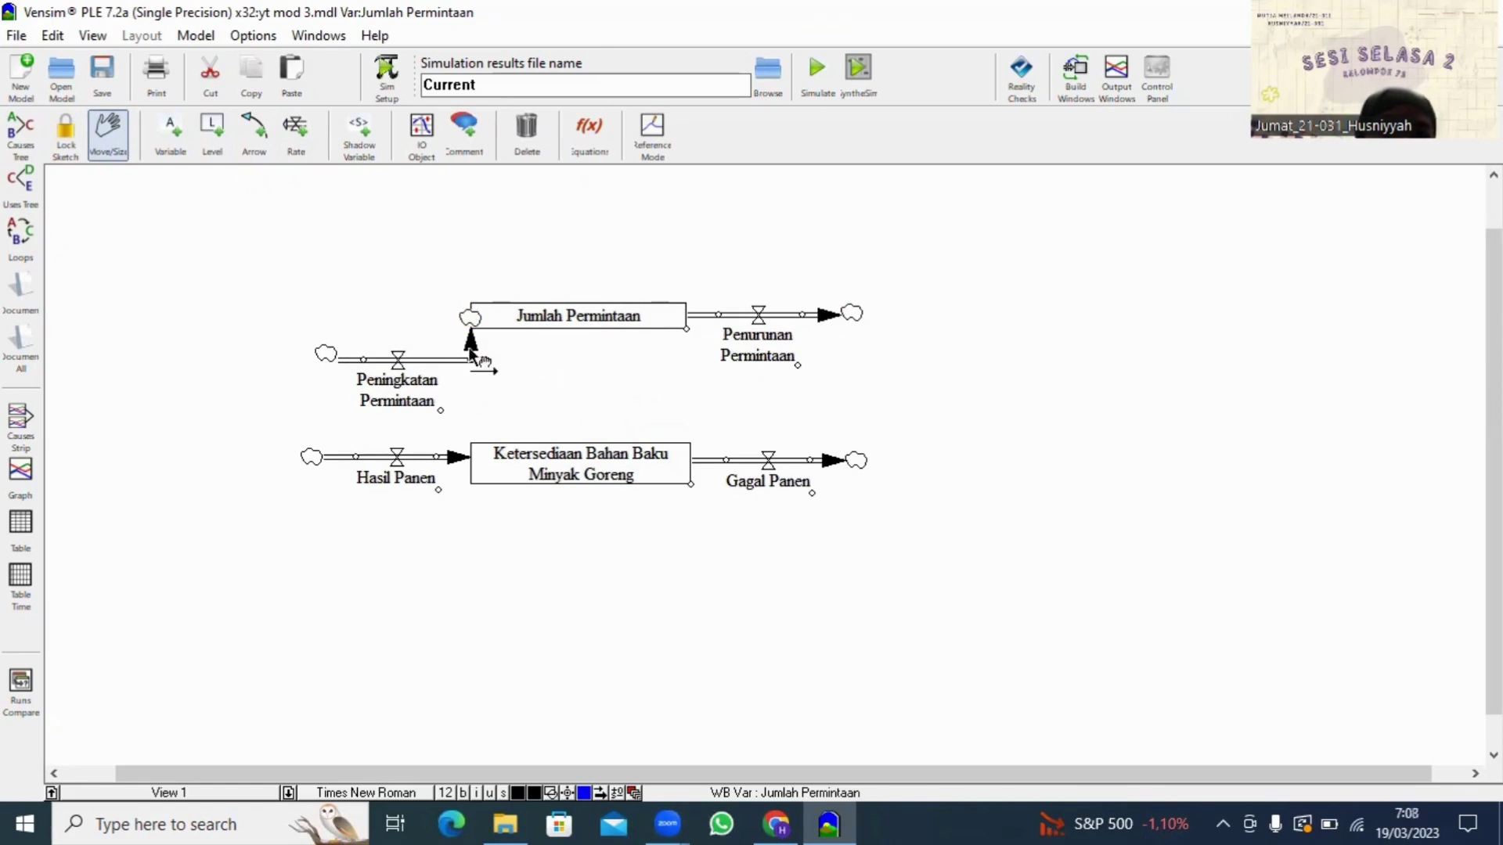
# Step: Delete the unconnected Peningkatan Permintaan rate and its two leftover clouds
pyautogui.click(527, 133)
pyautogui.click(398, 360)
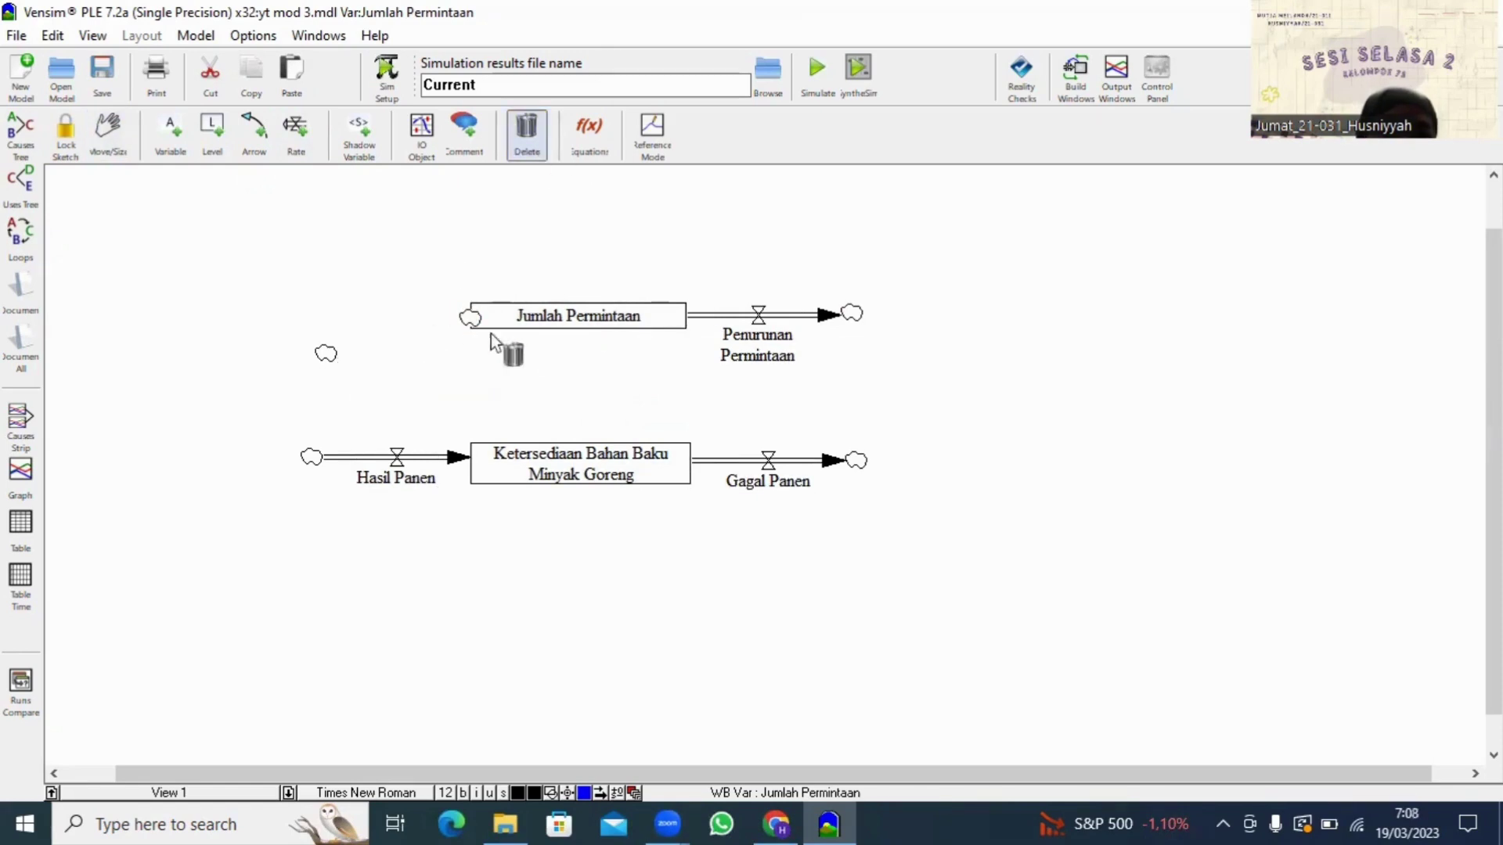
pyautogui.click(472, 317)
pyautogui.click(326, 353)
# Step: Draw an inflow rate named "Peningkatan Penurunan" from a cloud into the Jumlah Permintaan level
pyautogui.press('6')
pyautogui.click(332, 312)
pyautogui.click(485, 315)
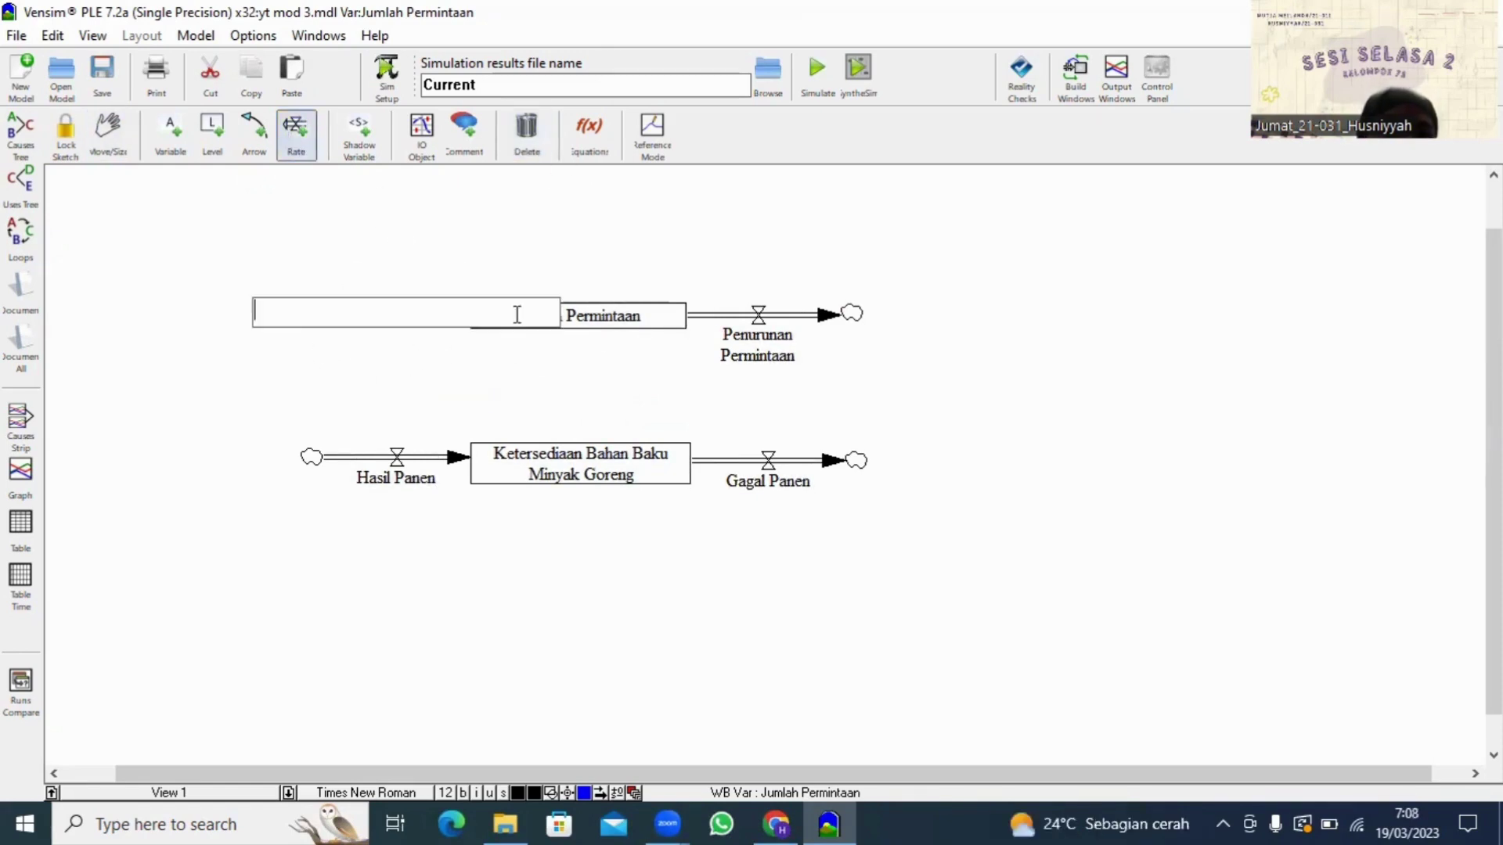
pyautogui.write('Peningkatan Penurunan')
pyautogui.click(488, 528)
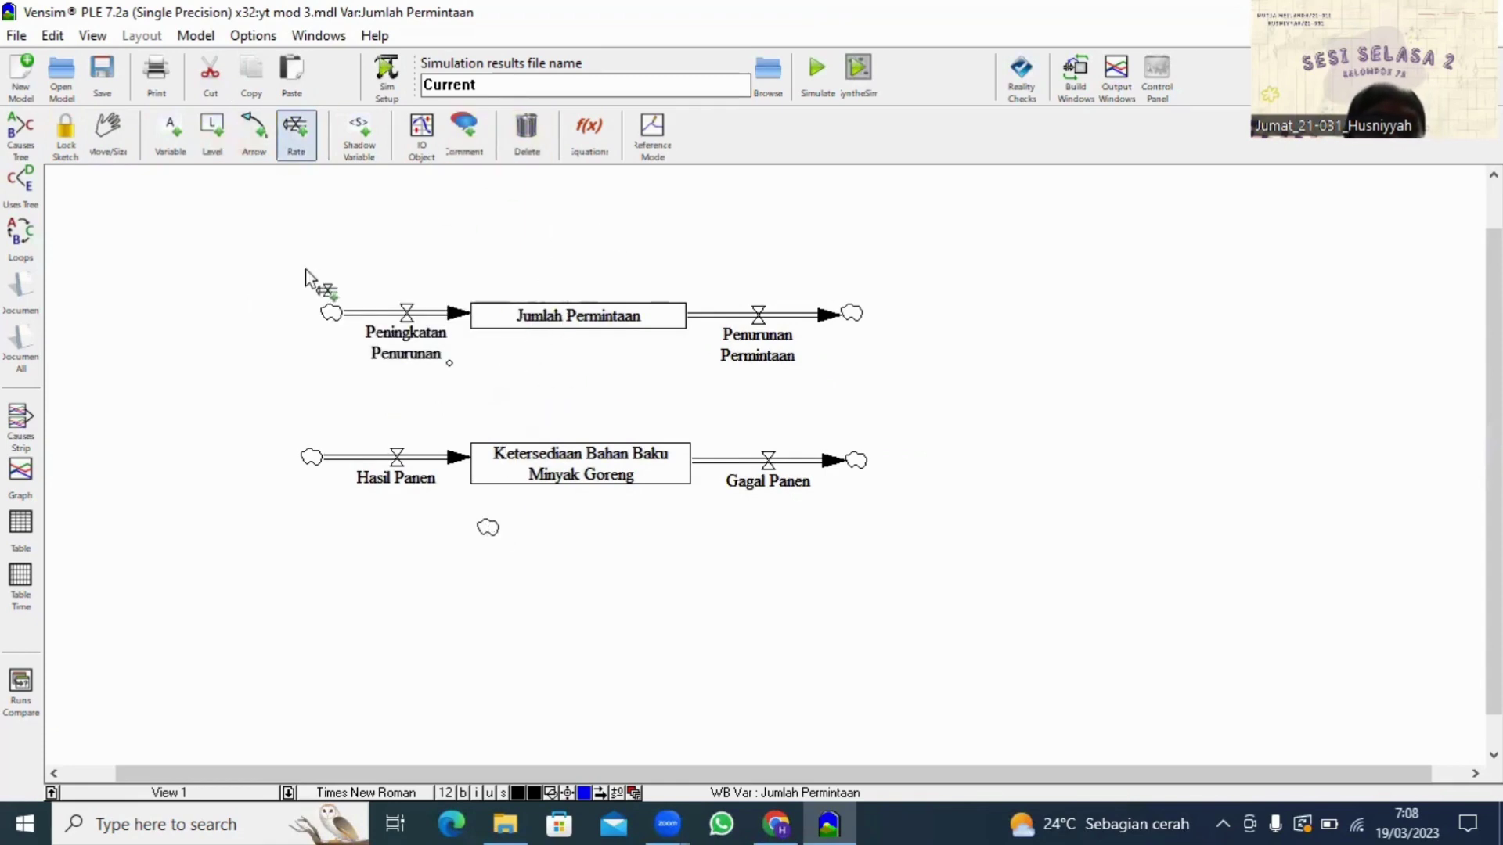
# Step: Add the variables "Pemberian Pupuk", "Luas Lahan" and "Tanah Subur" around the source cloud of the Hasil Panen inflow
pyautogui.click(170, 143)
pyautogui.click(322, 520)
pyautogui.write('Pemberian Pupuk')
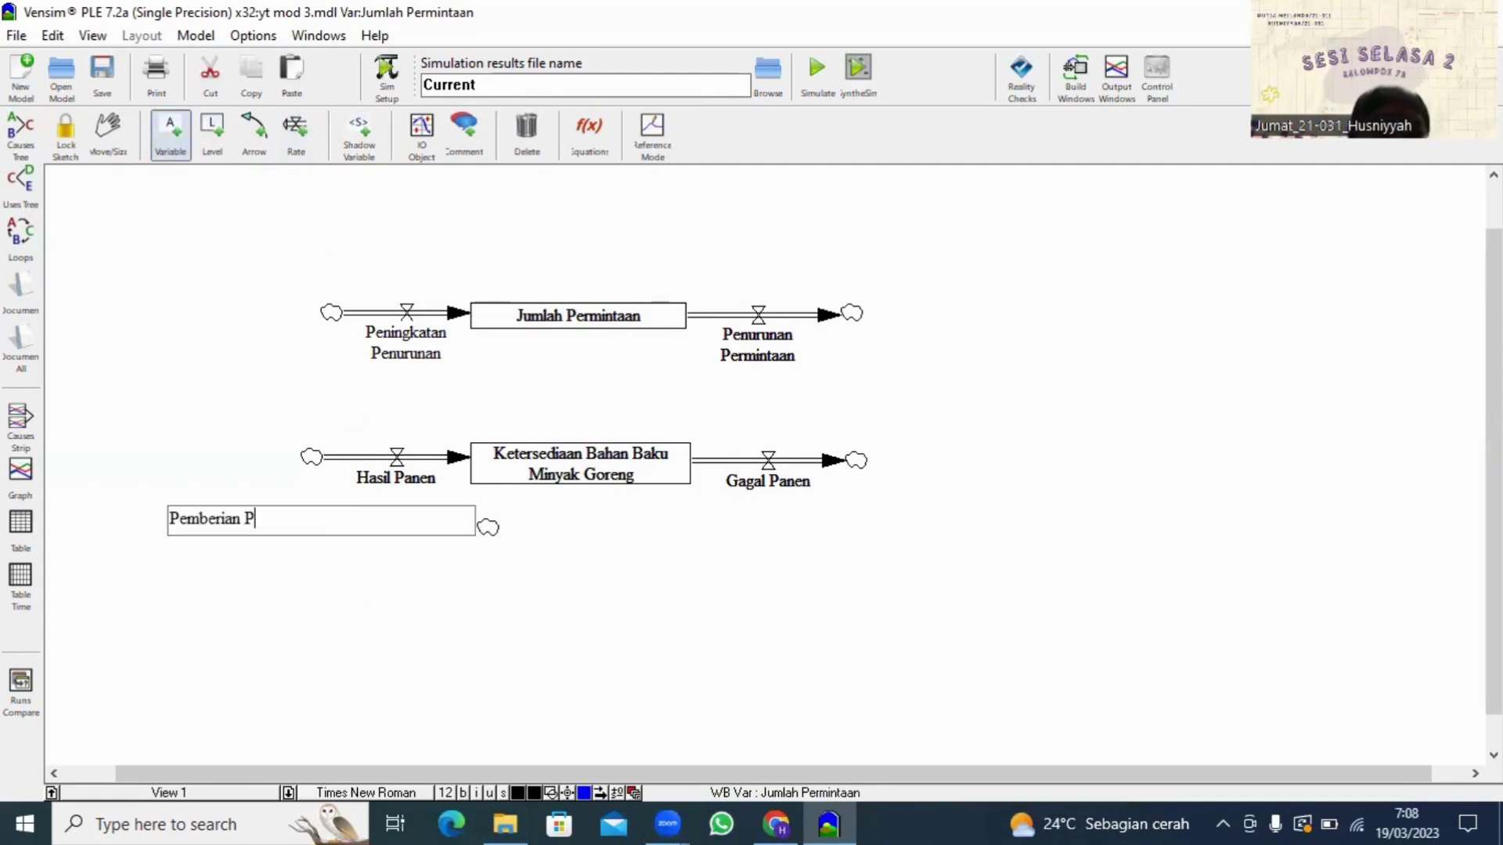
pyautogui.press('Return')
pyautogui.click(226, 469)
pyautogui.write('Luas Lahan')
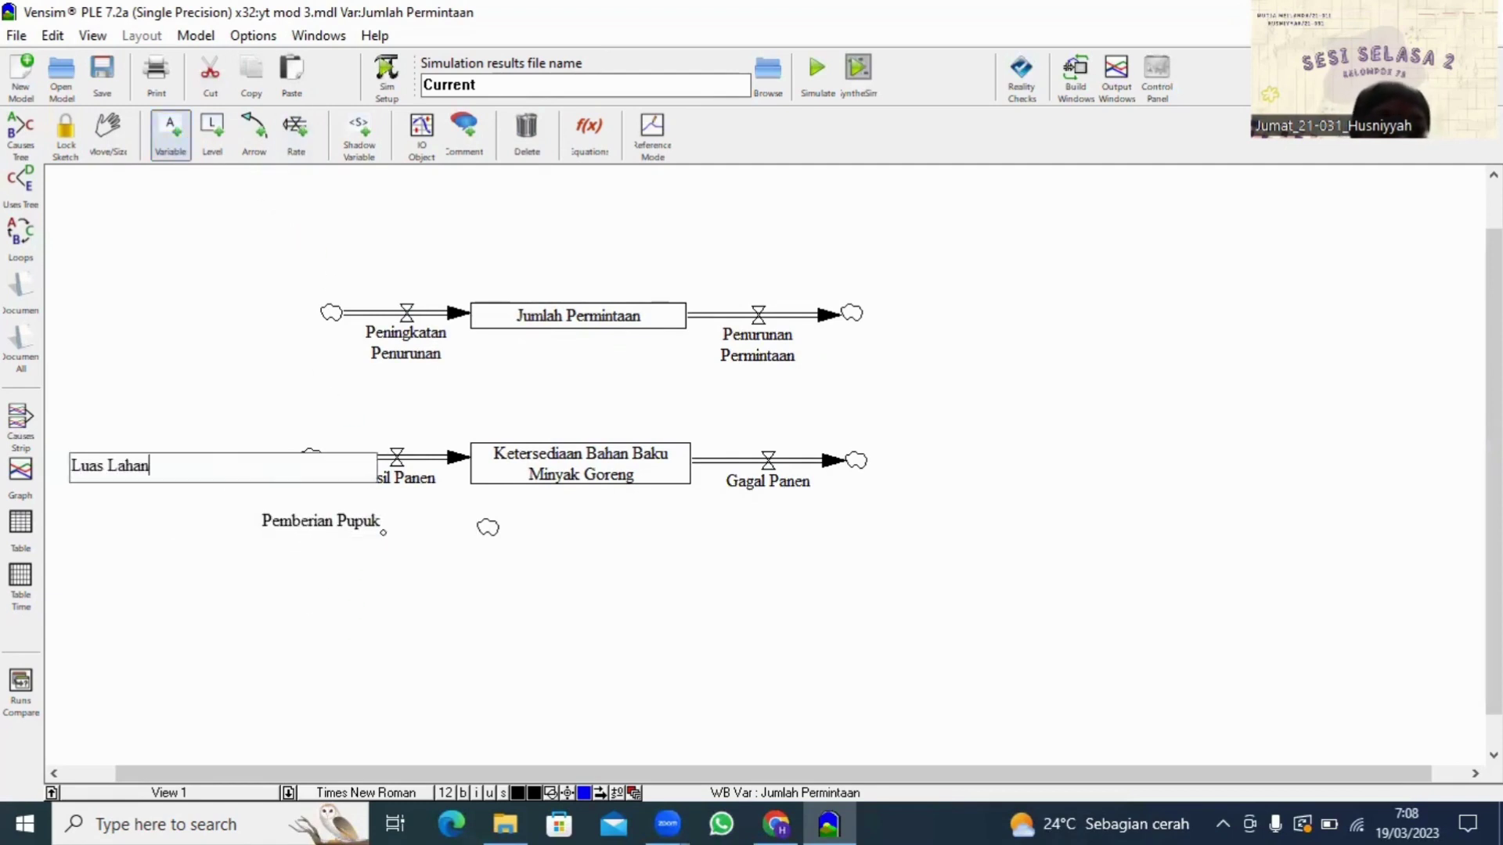
pyautogui.press('Return')
pyautogui.click(264, 404)
pyautogui.write('Tanah Subur')
pyautogui.press('Return')
# Step: Add the variables "Hama", "Kekurangan Air" and "Cuaca" around the end cloud of the Gagal Panen outflow
pyautogui.click(861, 534)
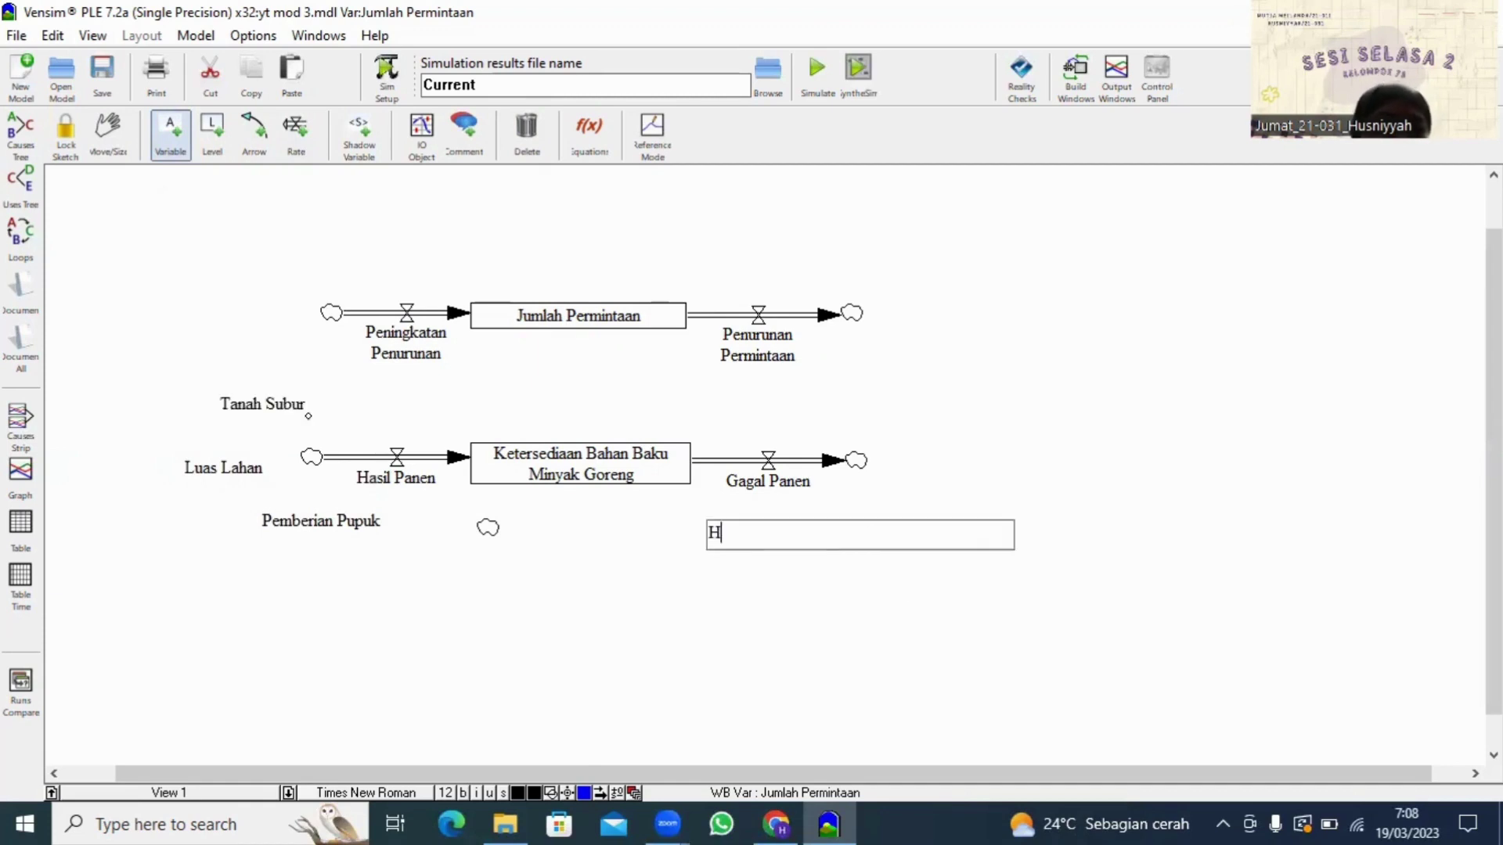
pyautogui.write('Hama')
pyautogui.press('Return')
pyautogui.click(936, 481)
pyautogui.write('Kekurangan Air')
pyautogui.press('Return')
pyautogui.click(888, 410)
pyautogui.write('Cuaca')
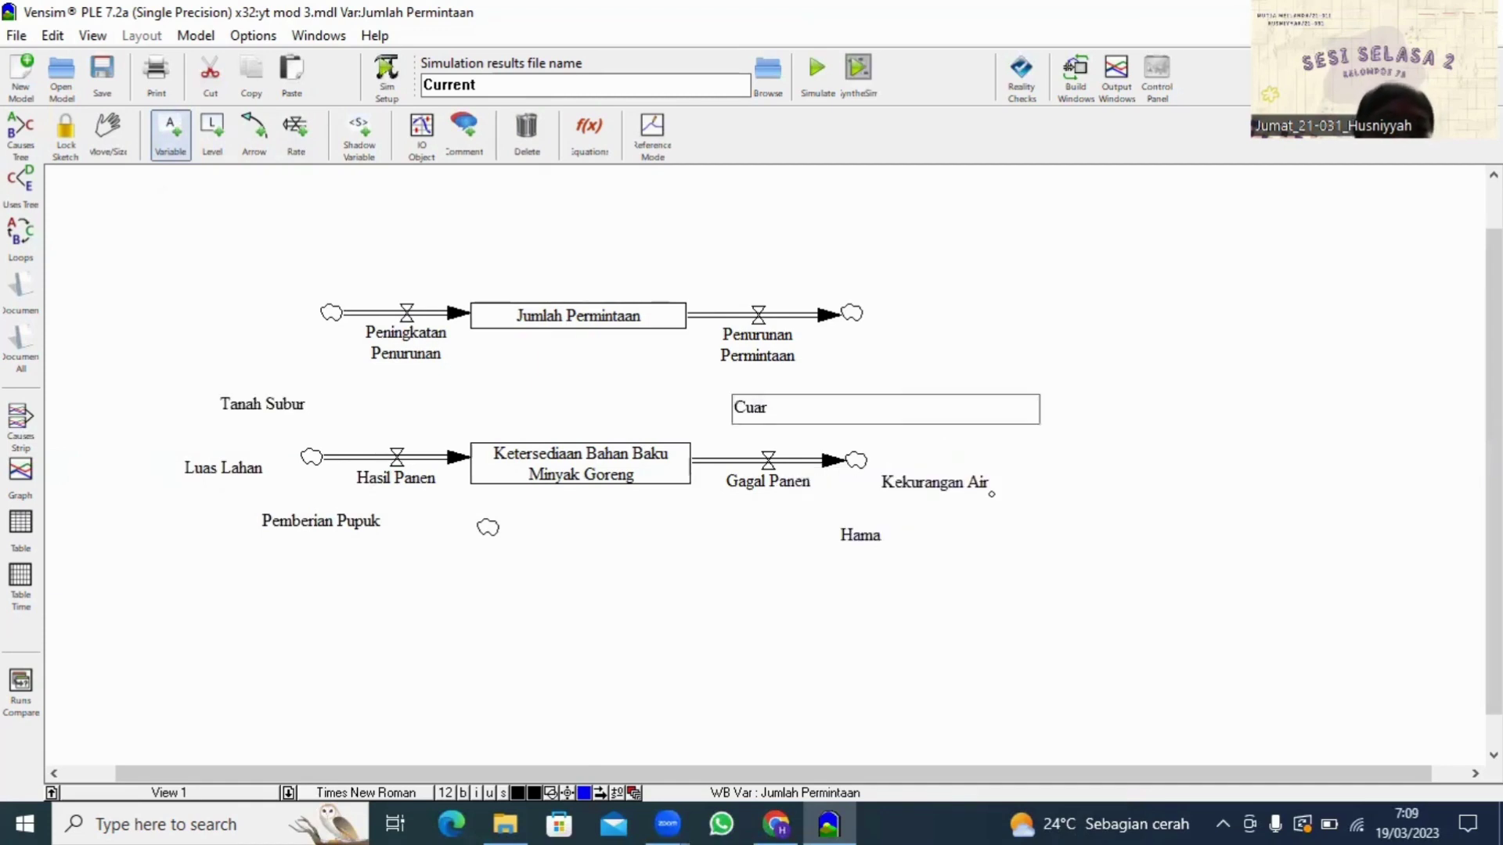
pyautogui.press('Return')
# Step: Add the variables "Persentase Peningkatan" above the Jumlah Permintaan inflow and "Penurunan Peningkatan" above its outflow
pyautogui.click(381, 240)
pyautogui.write('Persentase PEn')
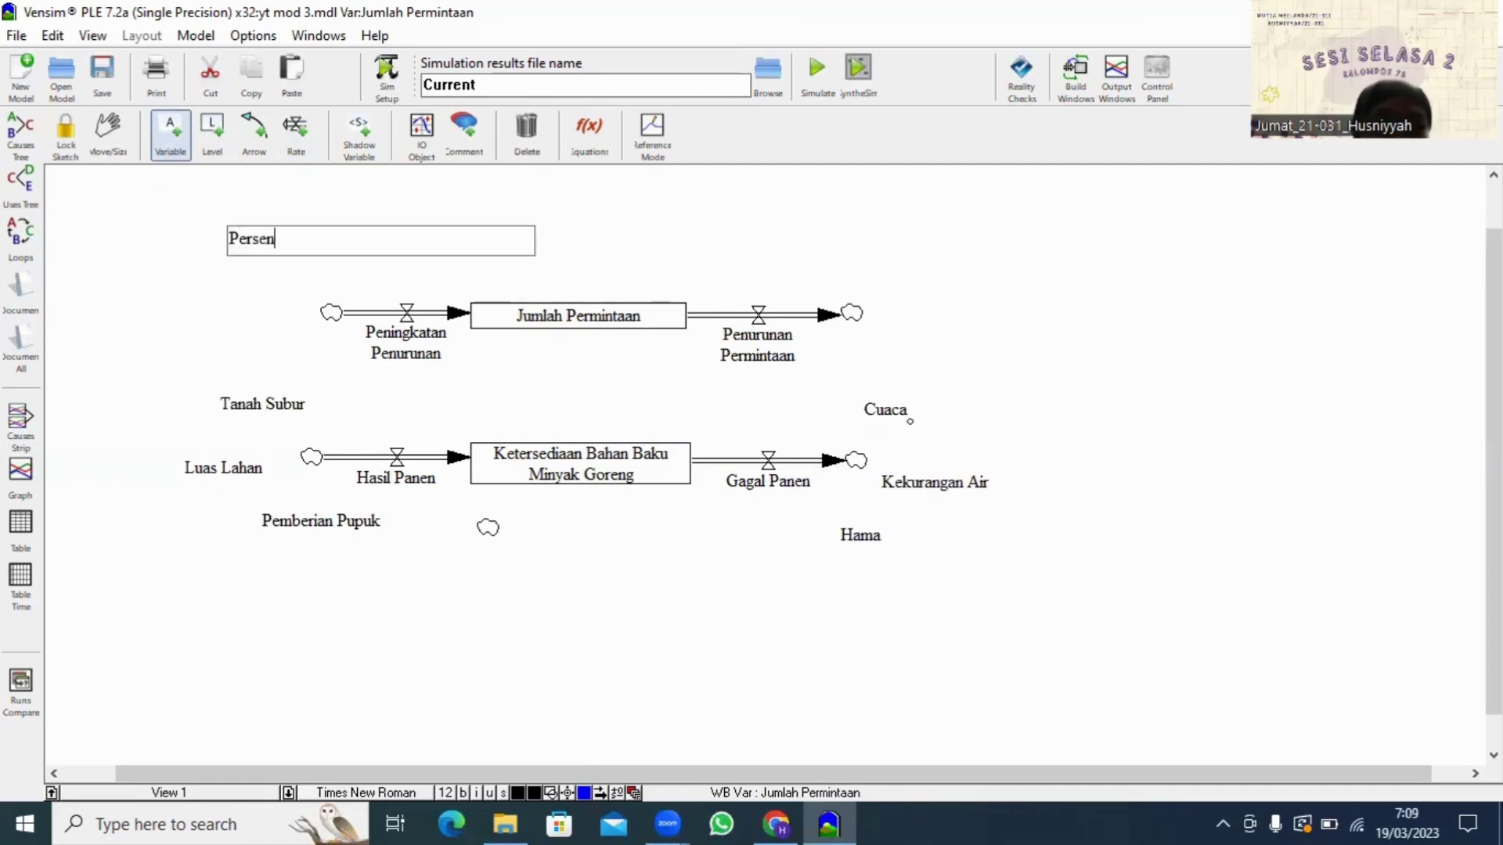
pyautogui.press('BackSpace')
pyautogui.press('BackSpace')
pyautogui.write('eningkatan')
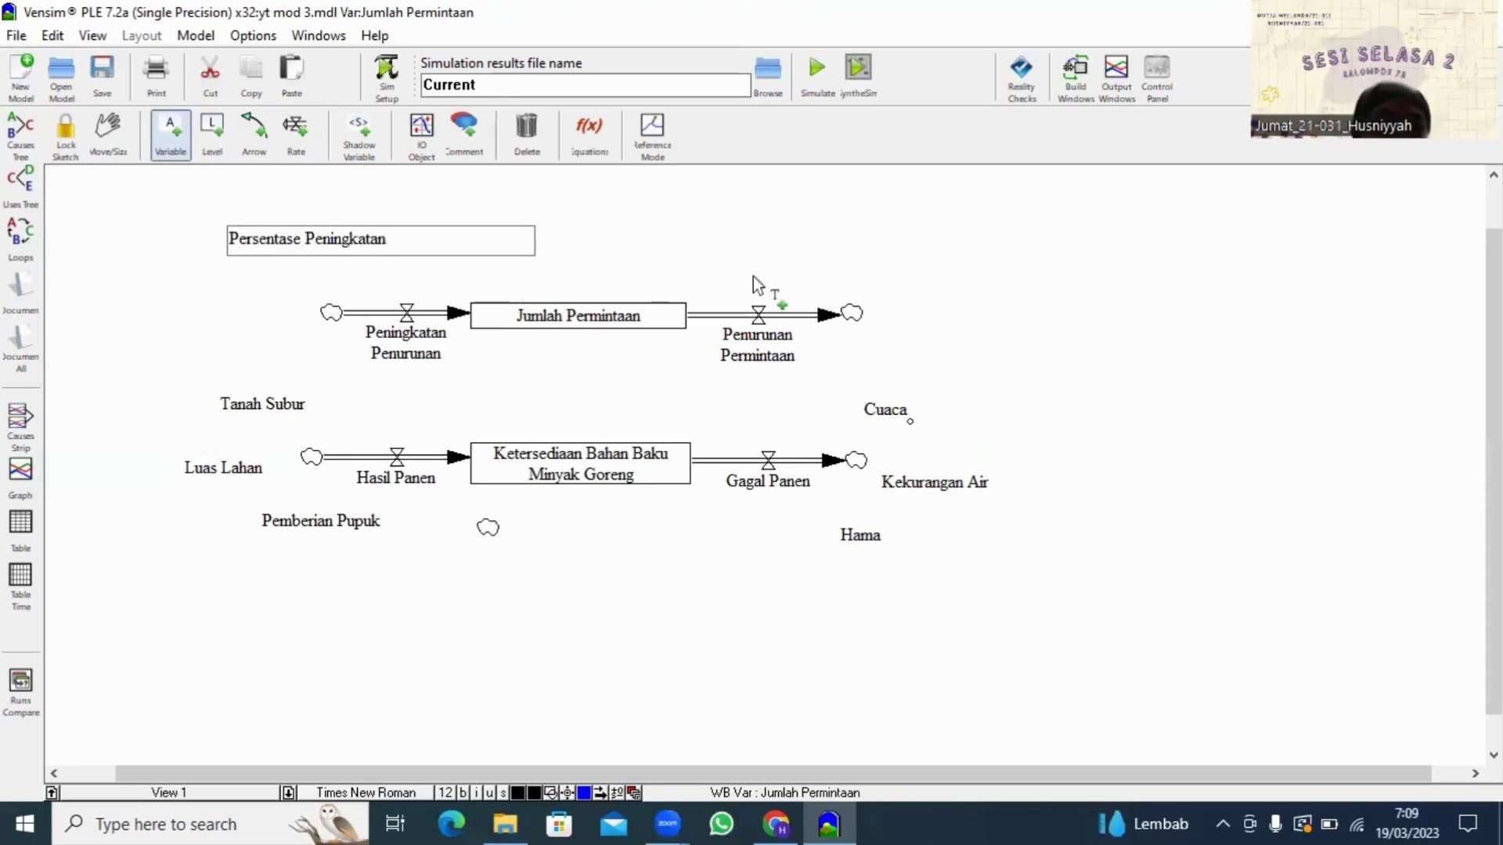
pyautogui.press('Return')
pyautogui.click(753, 266)
pyautogui.write('Penurunan Peningkatan')
pyautogui.press('Return')
# Step: Delete the stray cloud below the Ketersediaan Bahan Baku level and align Persentase Peningkatan and Penurunan Peningkatan above their rate valves
pyautogui.click(527, 133)
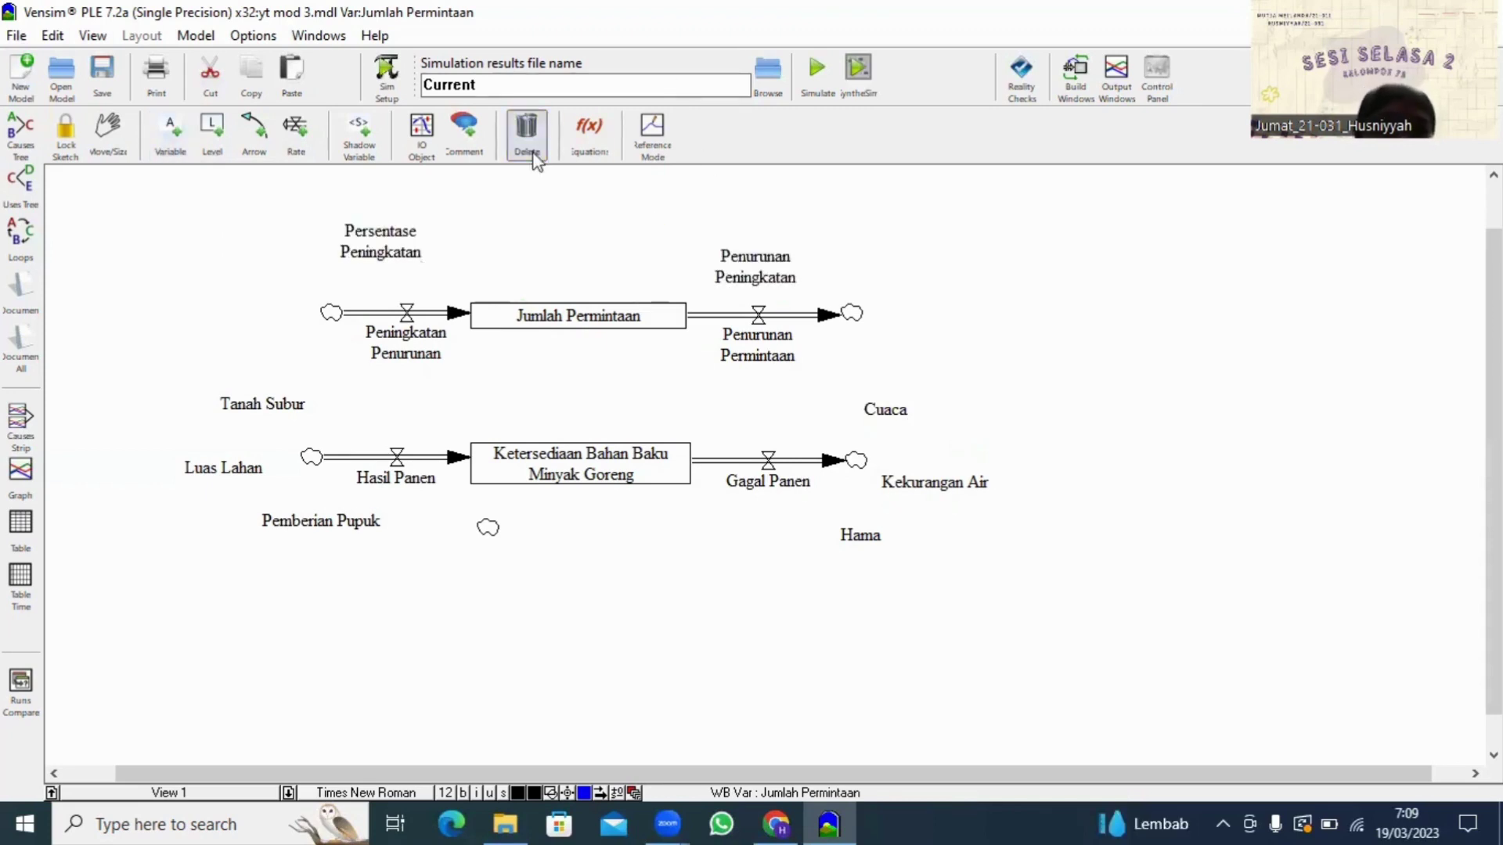
pyautogui.click(487, 528)
pyautogui.click(108, 134)
pyautogui.moveTo(380, 240); pyautogui.dragTo(408, 248)
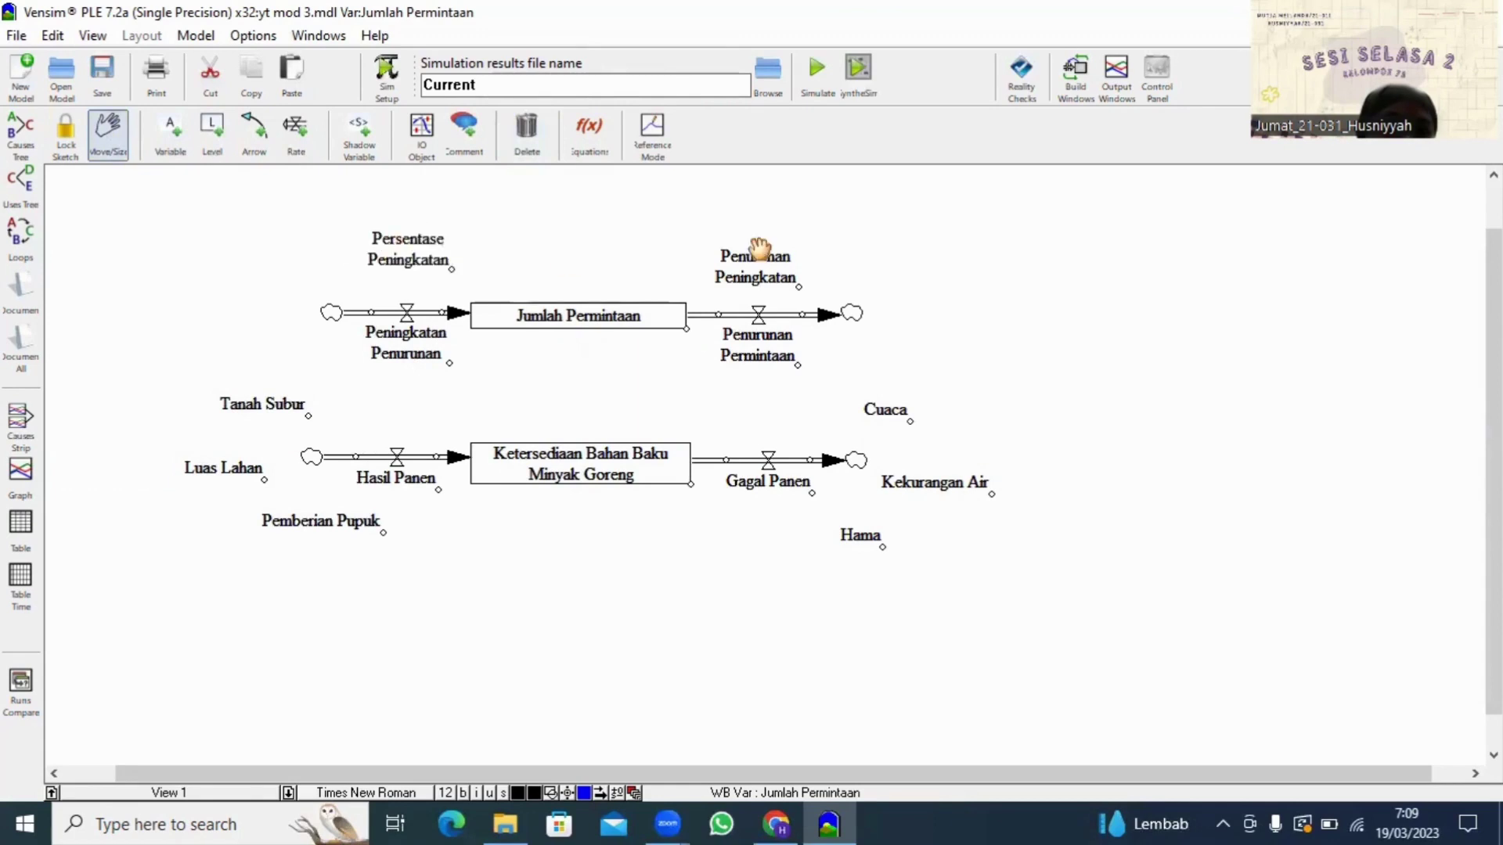
pyautogui.moveTo(756, 263); pyautogui.dragTo(770, 257)
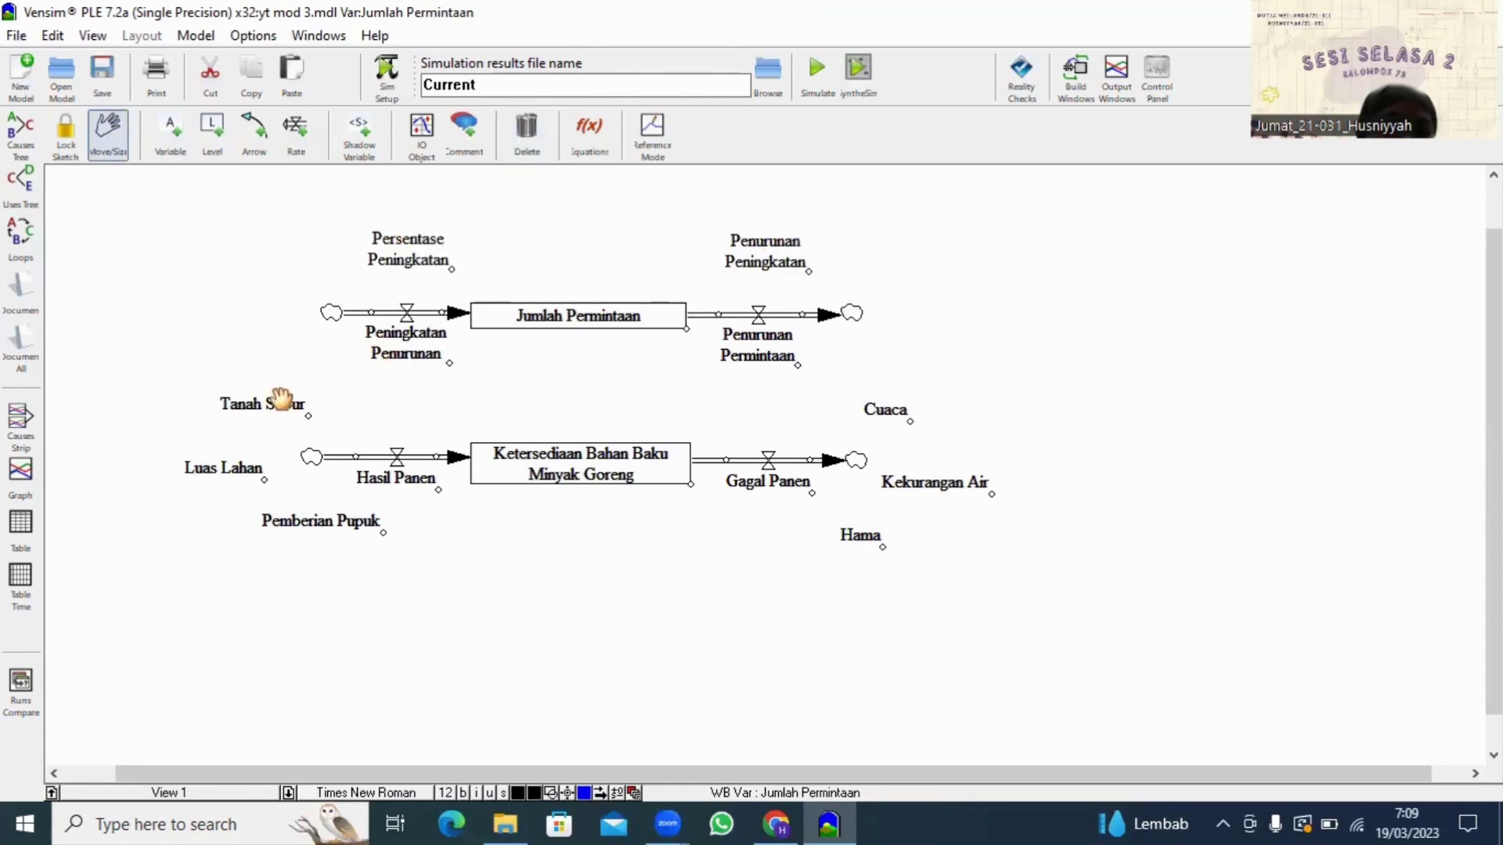
# Step: Spread the Tanah Subur, Luas Lahan, Pemberian Pupuk, Hama, Kekurangan Air and Cuaca variables more evenly around the Hasil Panen and Gagal Panen flows
pyautogui.moveTo(274, 404); pyautogui.dragTo(336, 406)
pyautogui.moveTo(227, 473); pyautogui.dragTo(204, 470)
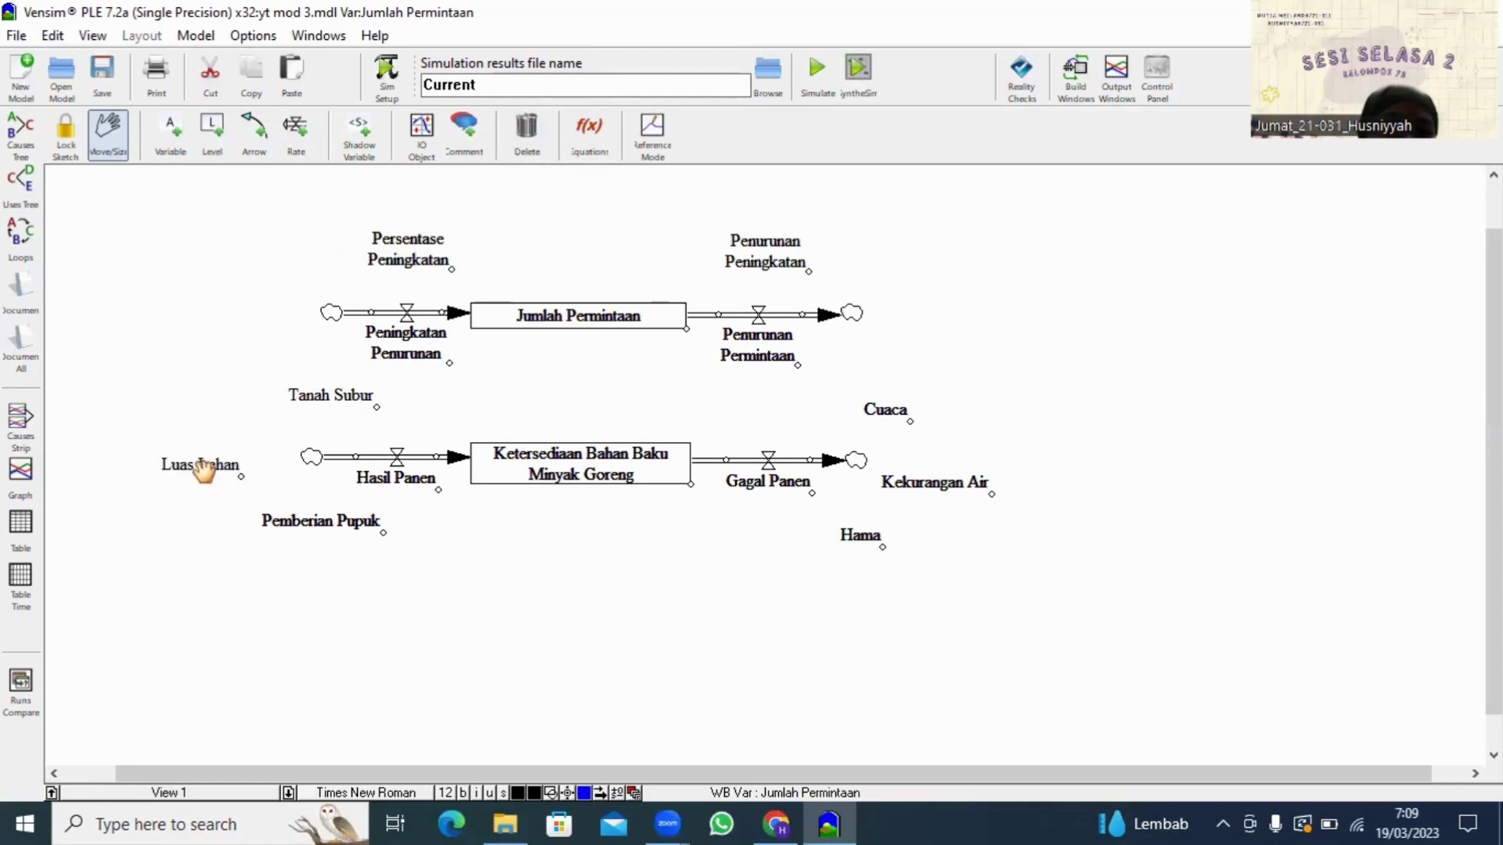
pyautogui.moveTo(320, 520); pyautogui.dragTo(352, 543)
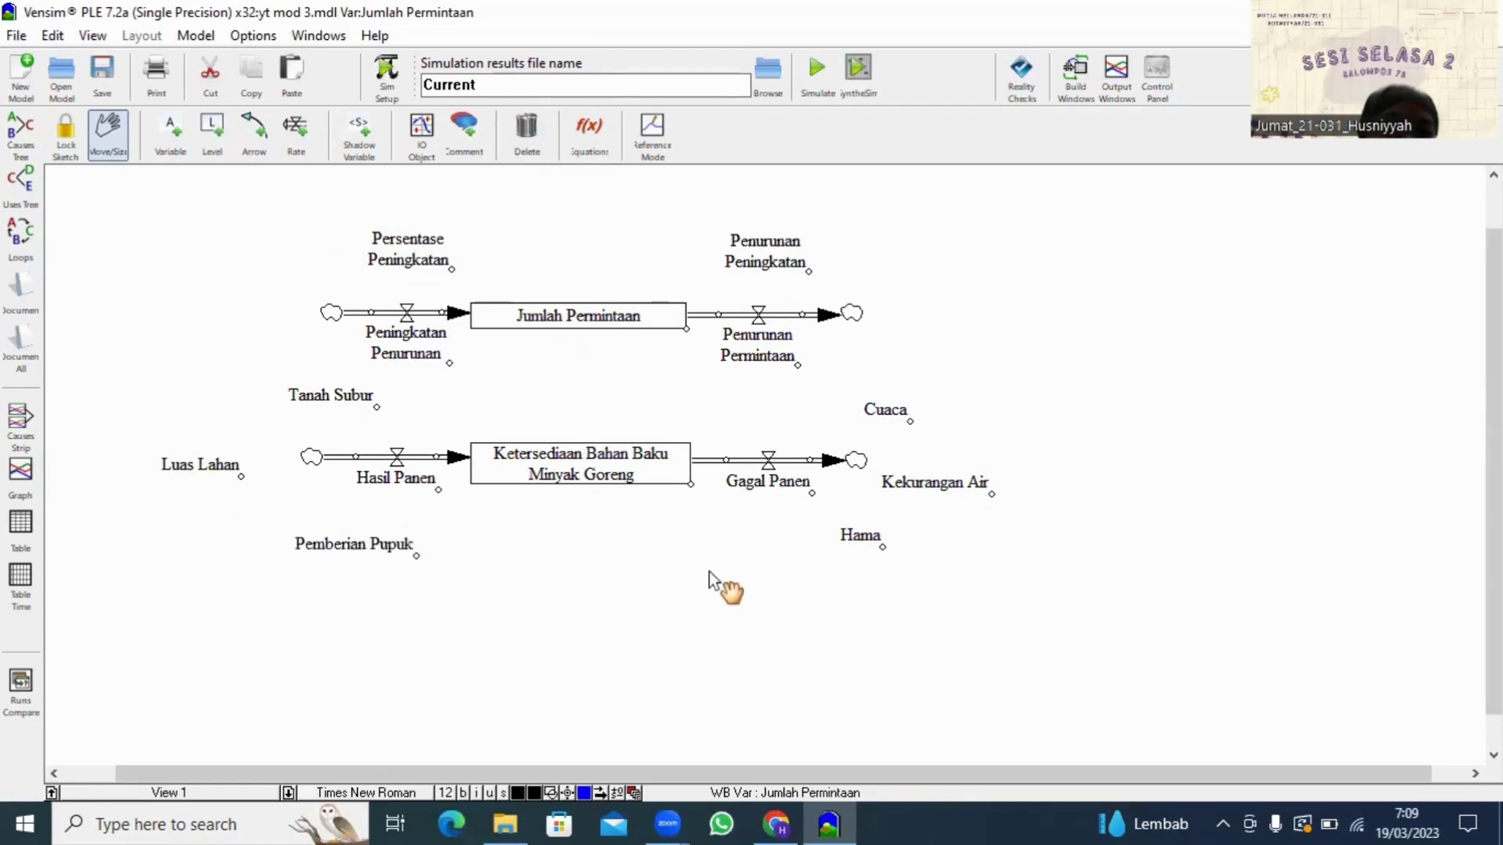
pyautogui.moveTo(843, 540); pyautogui.dragTo(824, 550)
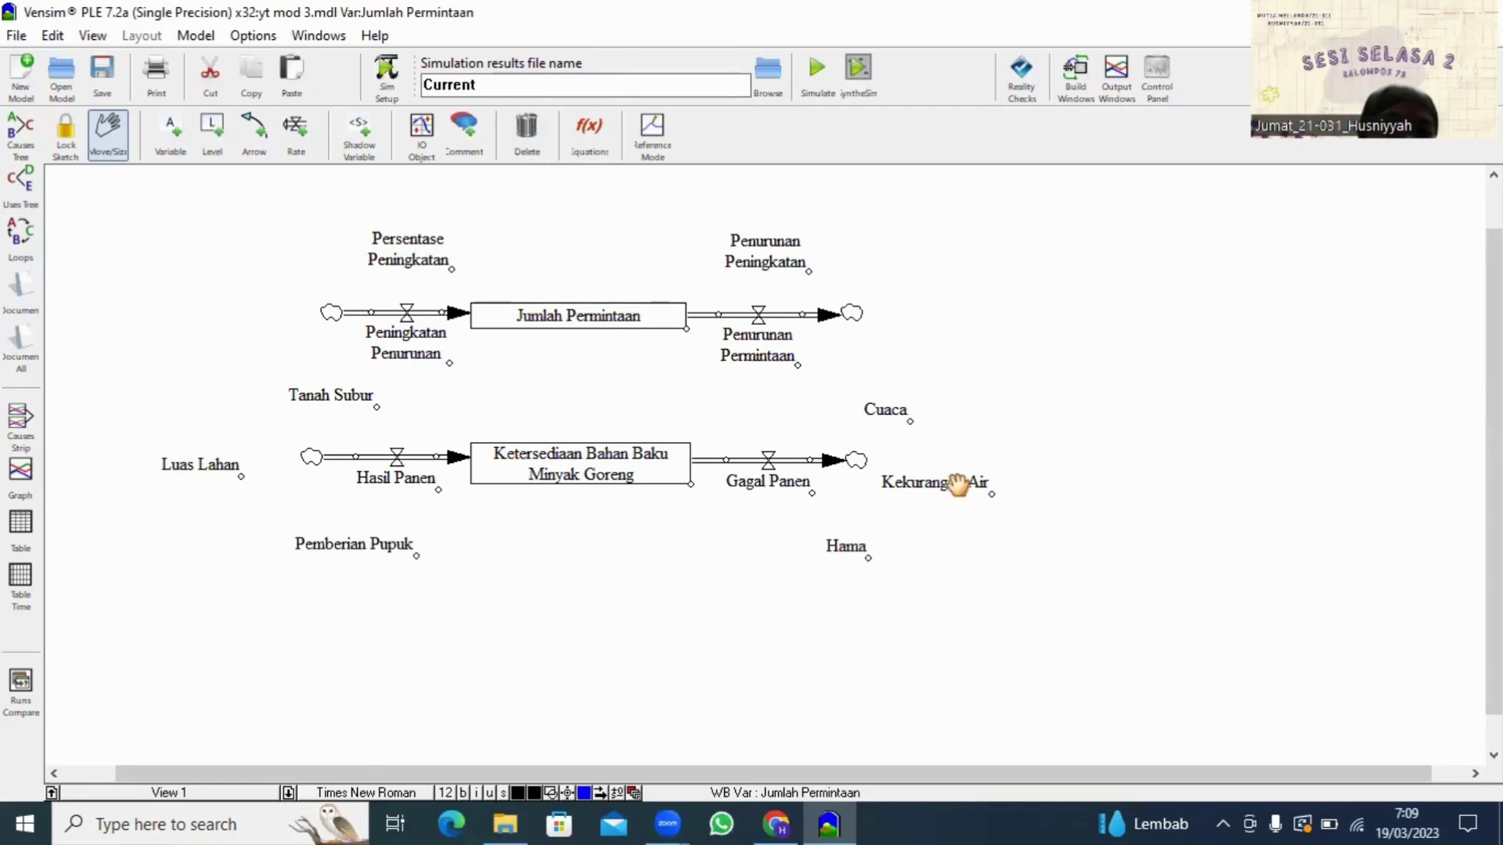
pyautogui.moveTo(959, 487); pyautogui.dragTo(975, 485)
pyautogui.moveTo(900, 429); pyautogui.dragTo(891, 419)
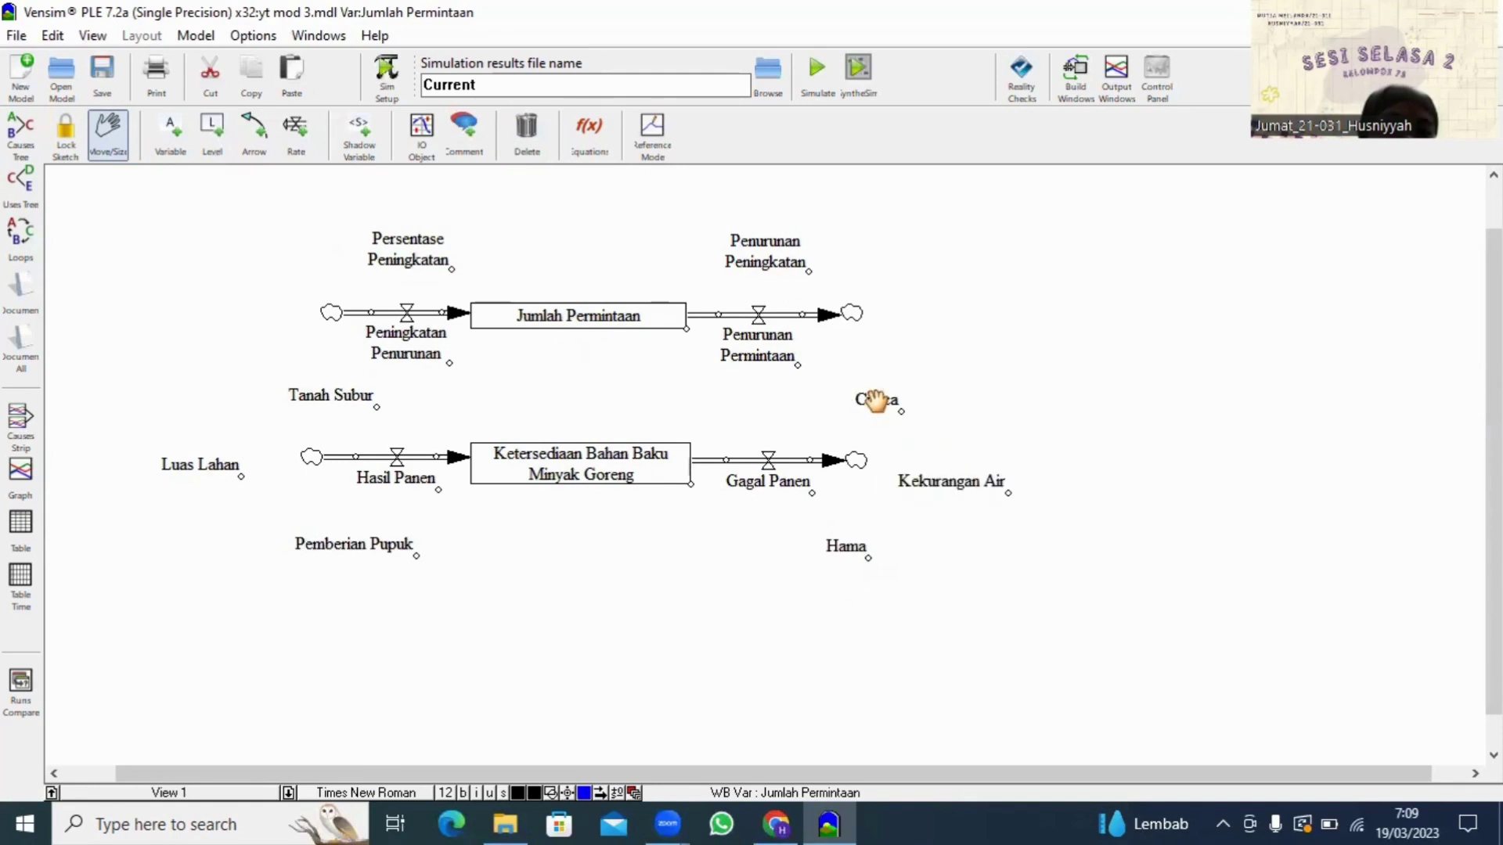
# Step: Draw arrows from Persentase Peningkatan to the Peningkatan Penurunan valve and from Penurunan Peningkatan to the Penurunan Permintaan valve
pyautogui.click(267, 149)
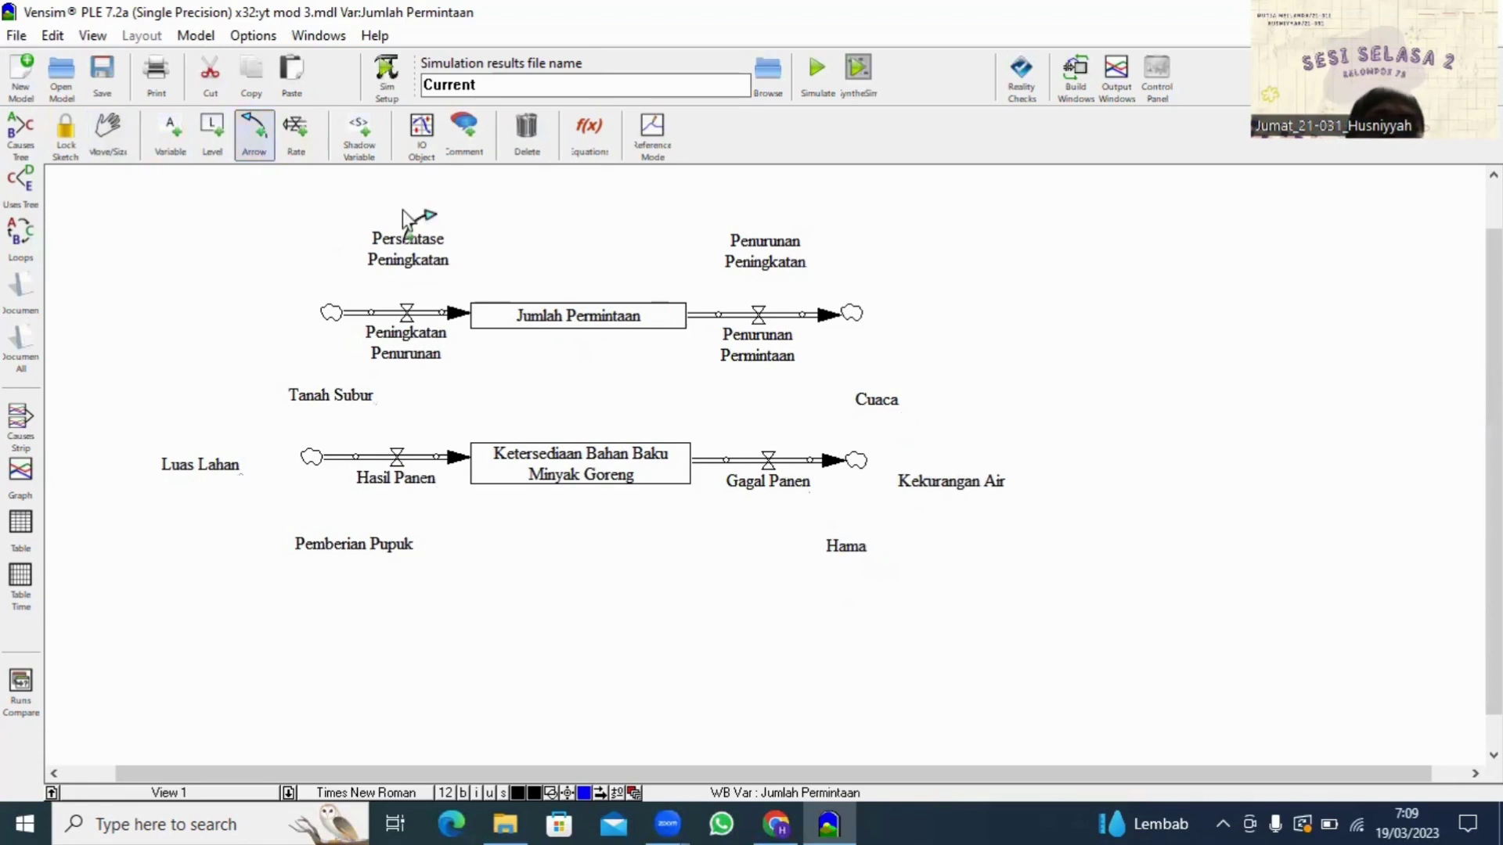
pyautogui.click(408, 311)
pyautogui.click(771, 252)
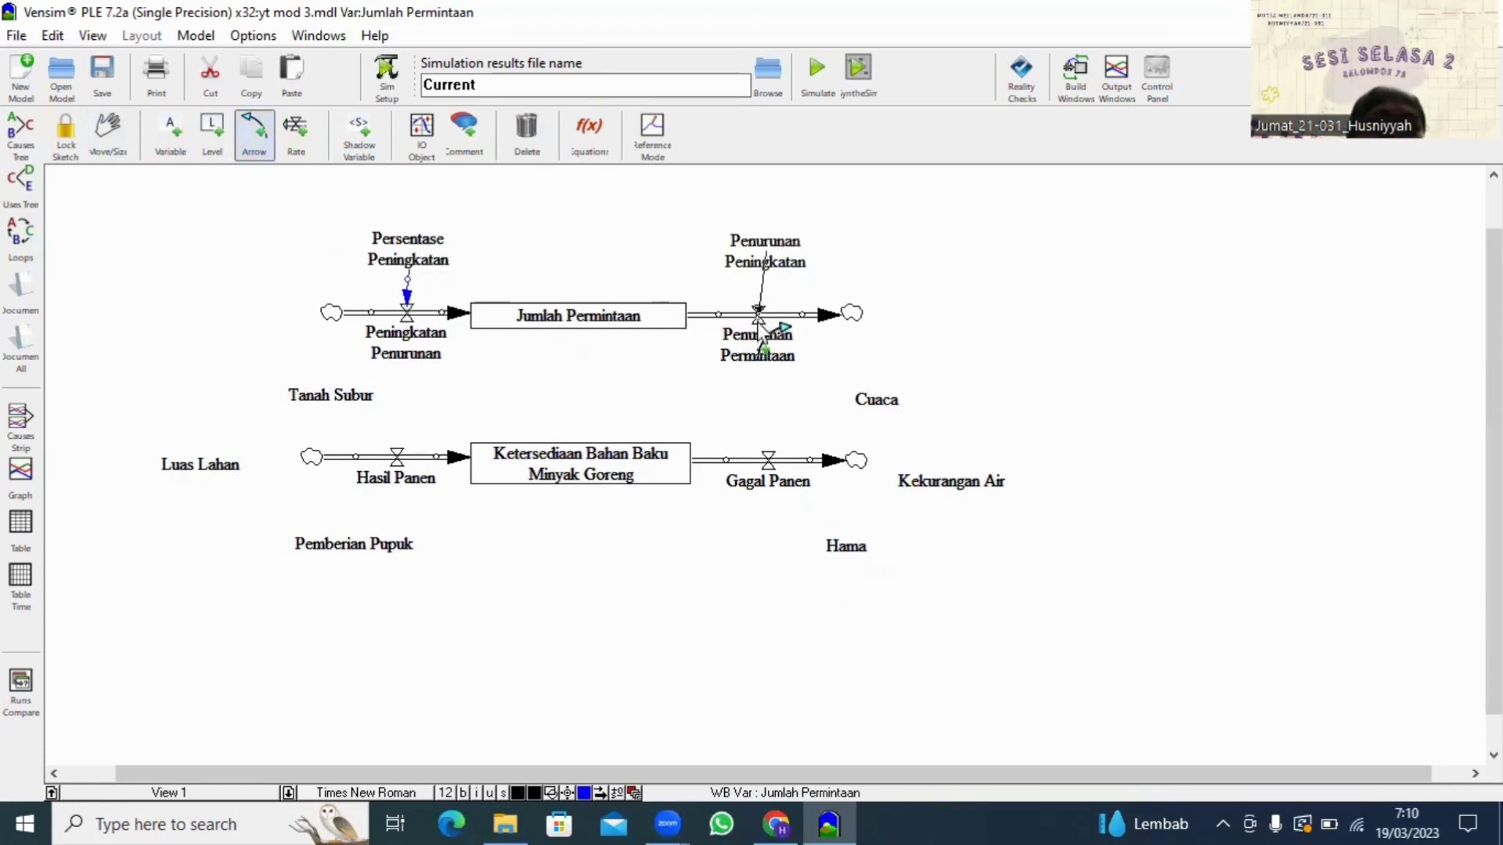
pyautogui.click(757, 319)
# Step: Draw arrows from Tanah Subur, Luas Lahan and Pemberian Pupuk to the Hasil Panen valve
pyautogui.click(332, 397)
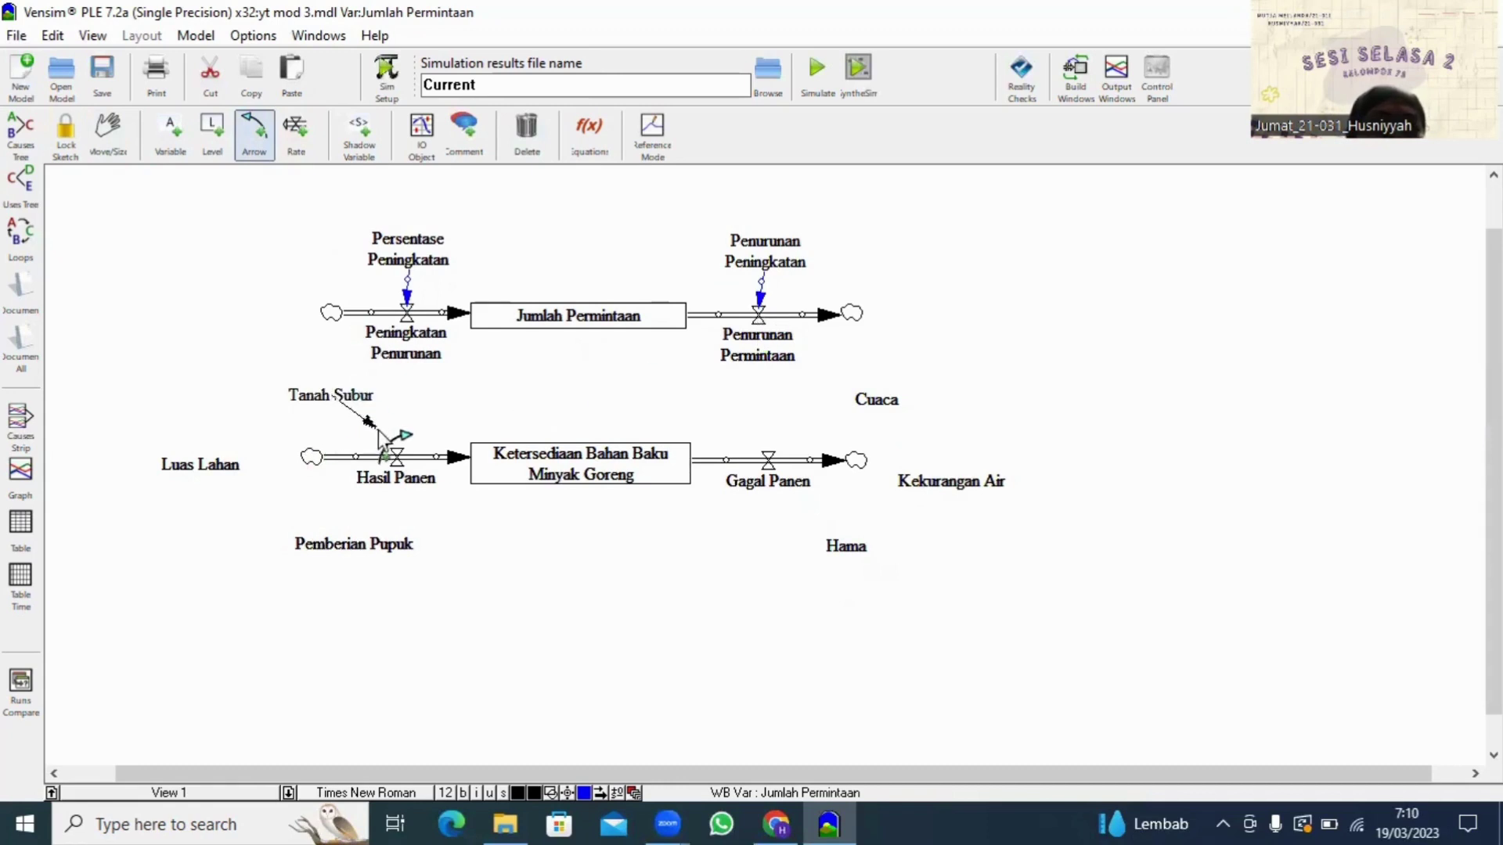
pyautogui.click(396, 456)
pyautogui.click(200, 464)
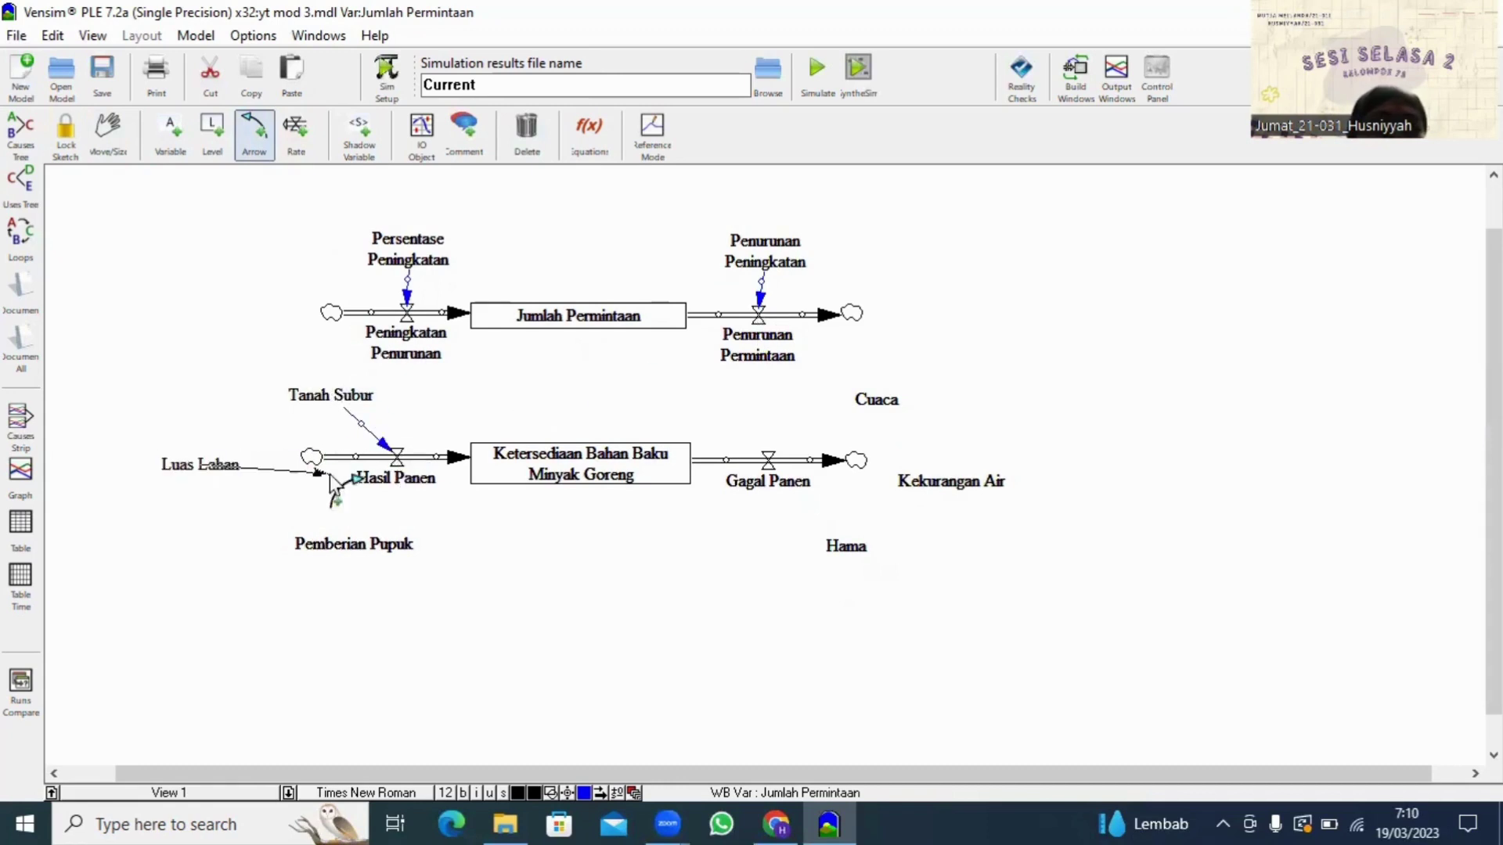
pyautogui.click(397, 459)
pyautogui.click(358, 545)
pyautogui.click(405, 464)
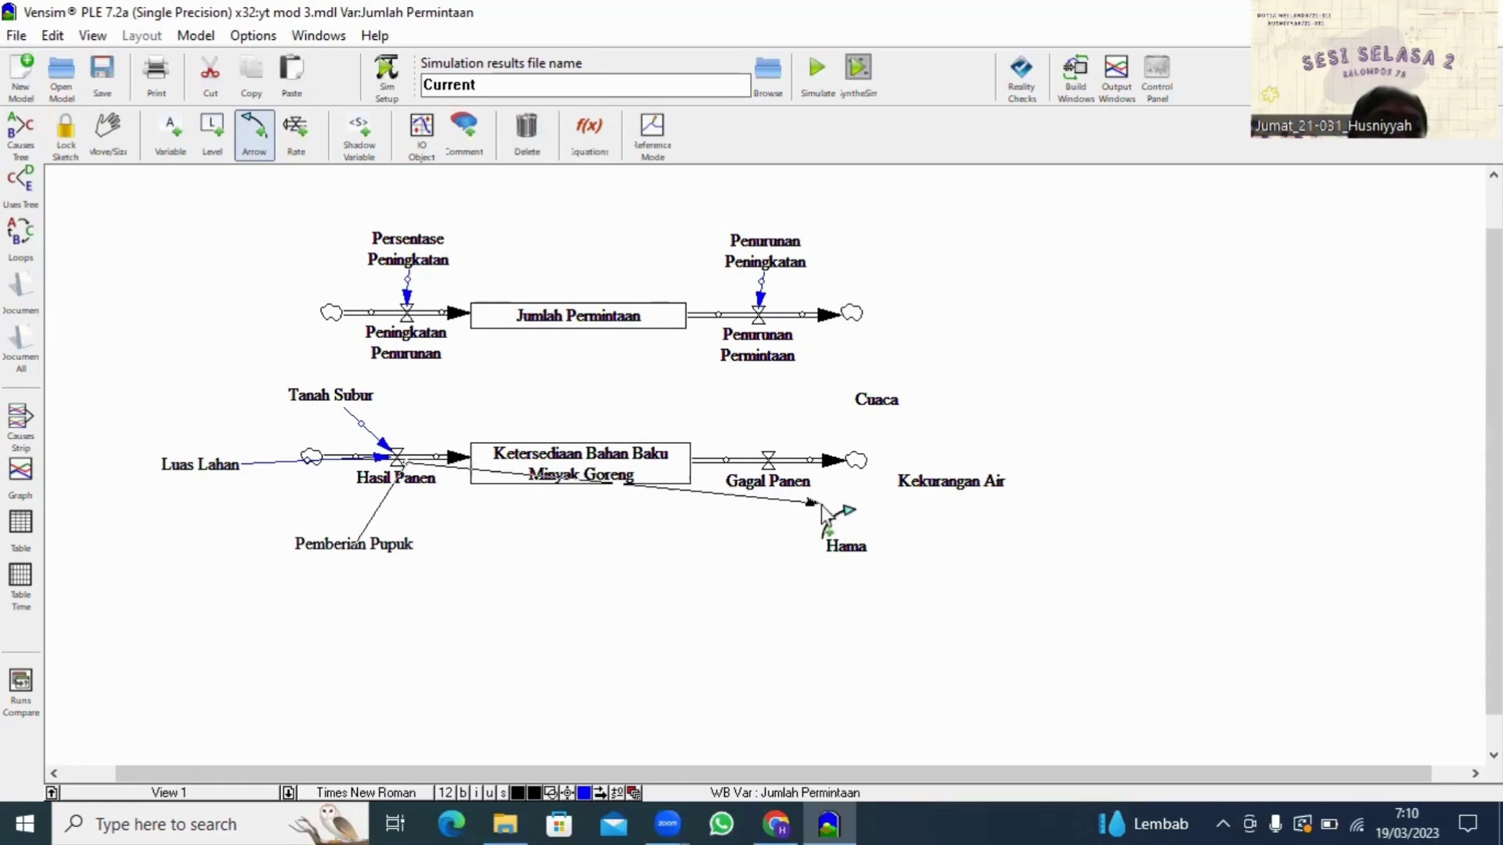
pyautogui.press('Escape')
pyautogui.click(351, 542)
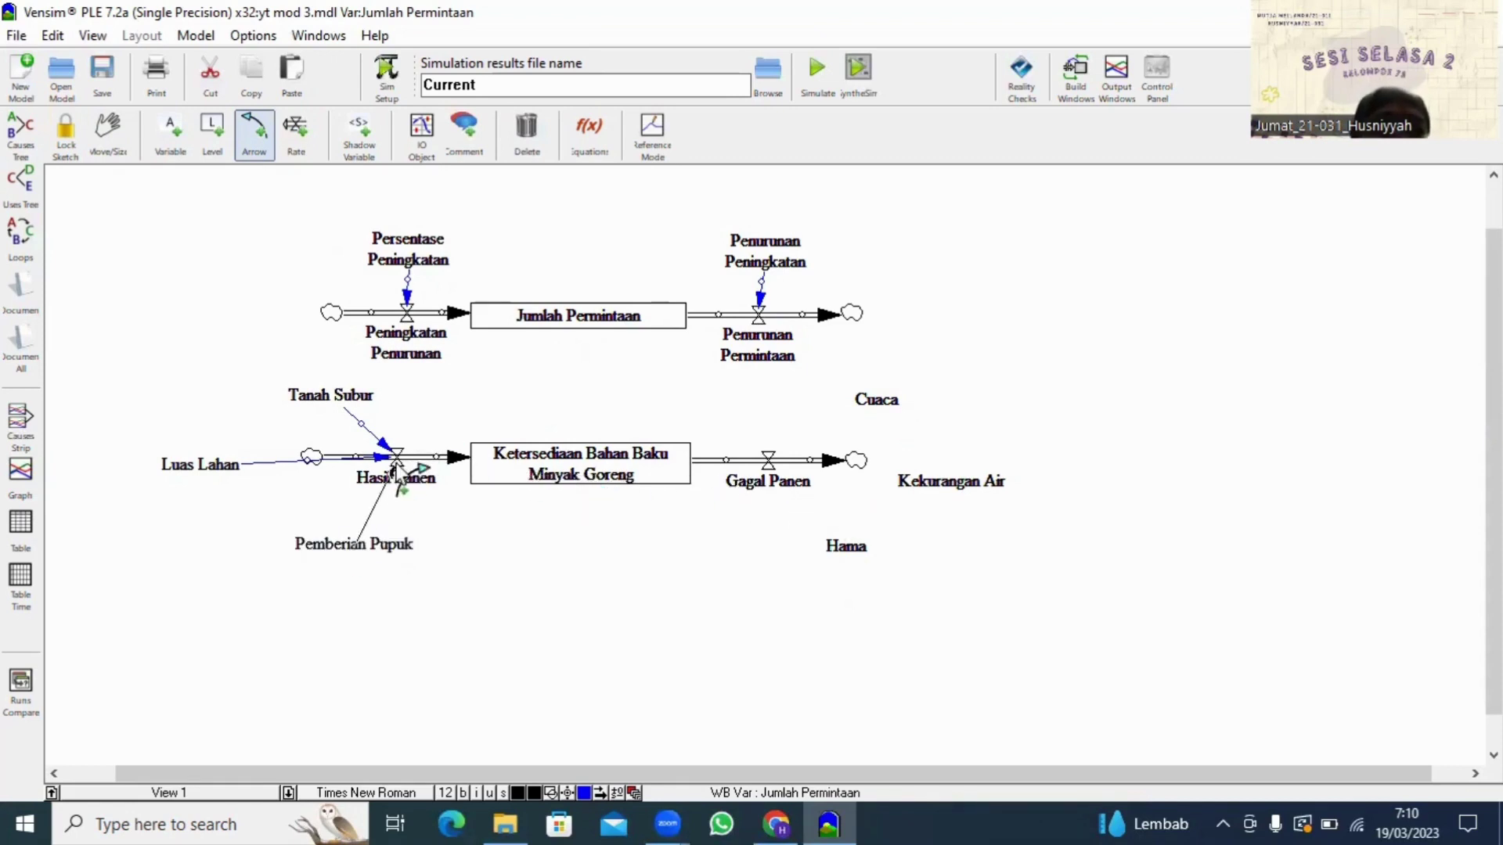
pyautogui.click(397, 464)
# Step: Draw arrows from Hama, Kekurangan Air and Cuaca to the Gagal Panen valve
pyautogui.click(843, 546)
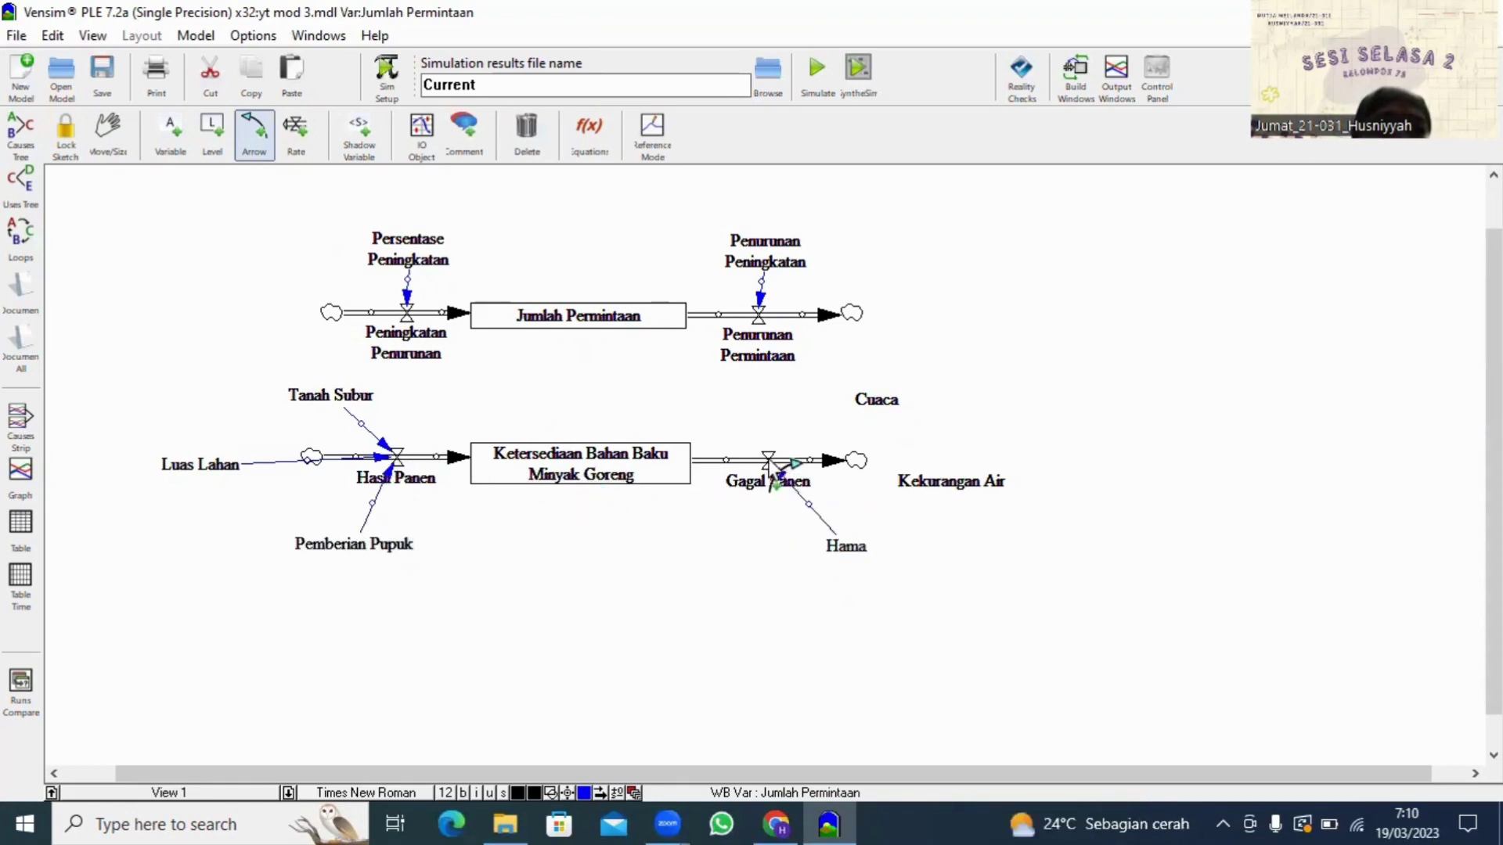
pyautogui.click(770, 463)
pyautogui.click(978, 482)
pyautogui.click(775, 463)
pyautogui.click(876, 399)
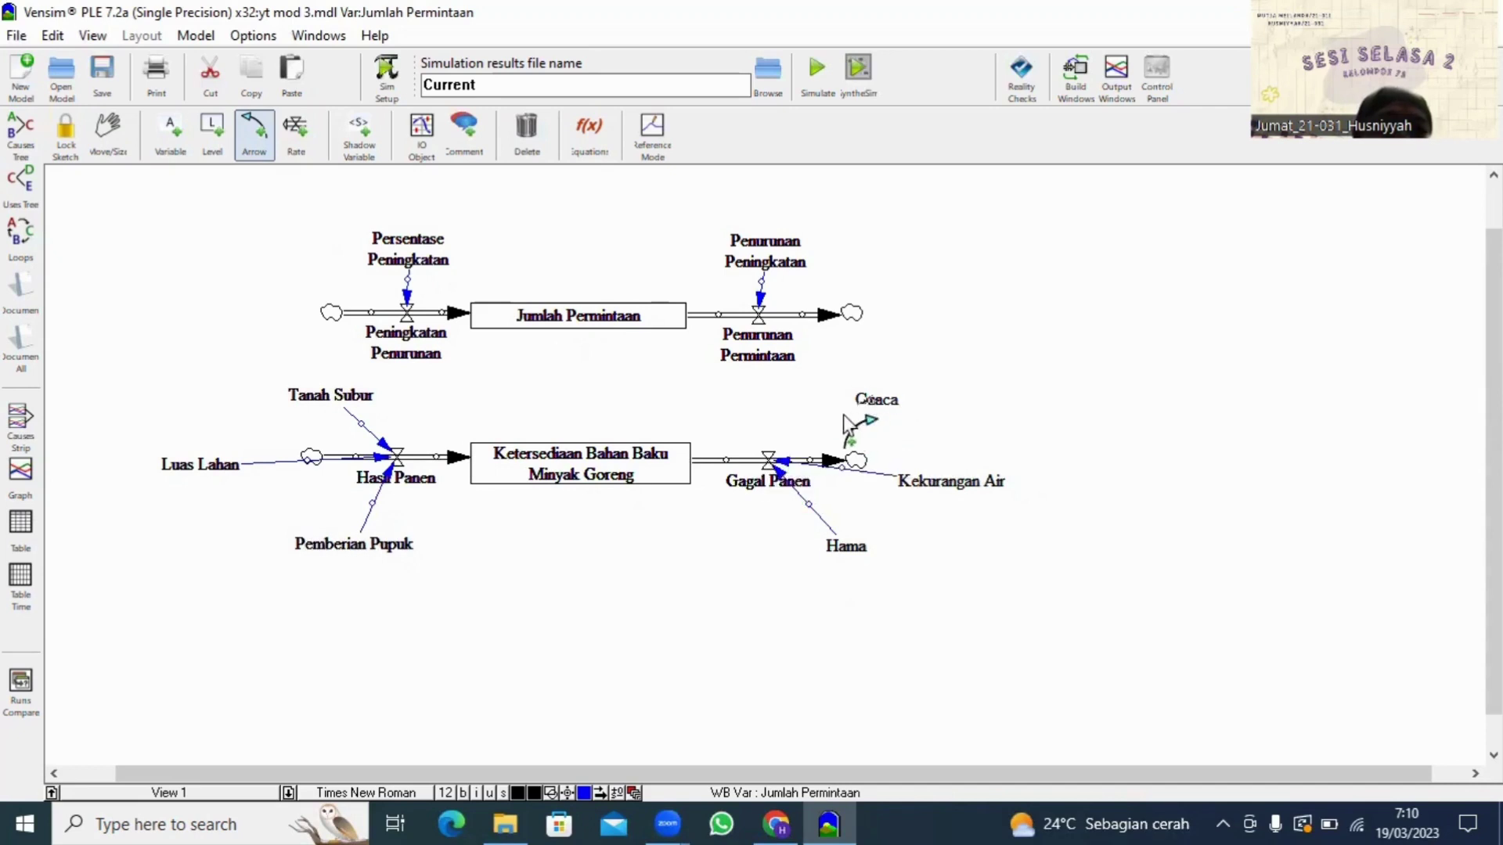
pyautogui.click(770, 462)
# Step: Link Jumlah Permintaan to Ketersediaan Bahan Baku Minyak Goreng with an arrow and adjust the curves of the arrows into Hasil Panen
pyautogui.click(577, 321)
pyautogui.click(579, 457)
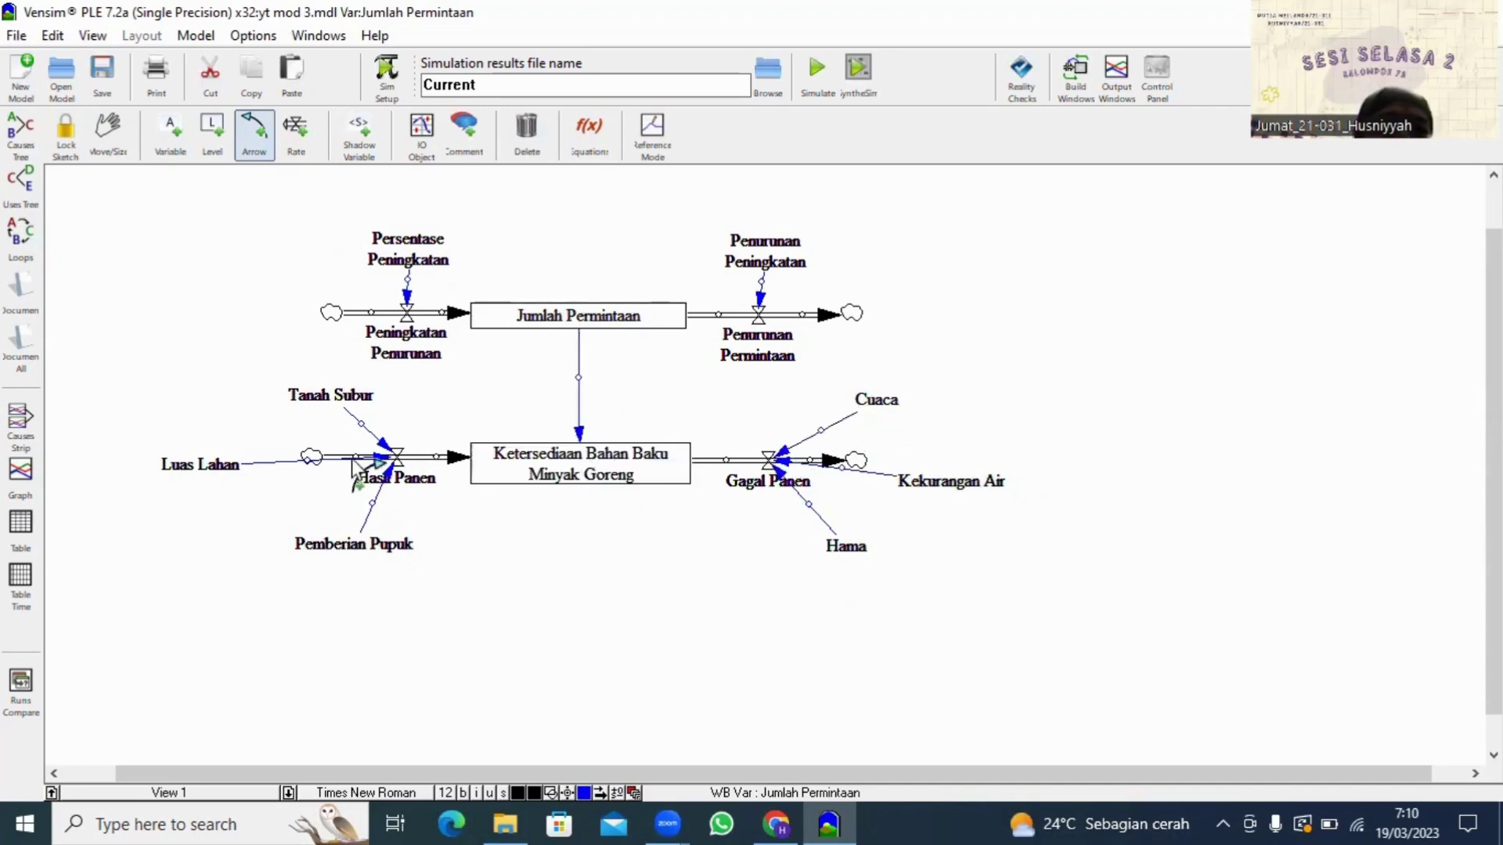
pyautogui.moveTo(308, 460); pyautogui.dragTo(307, 490)
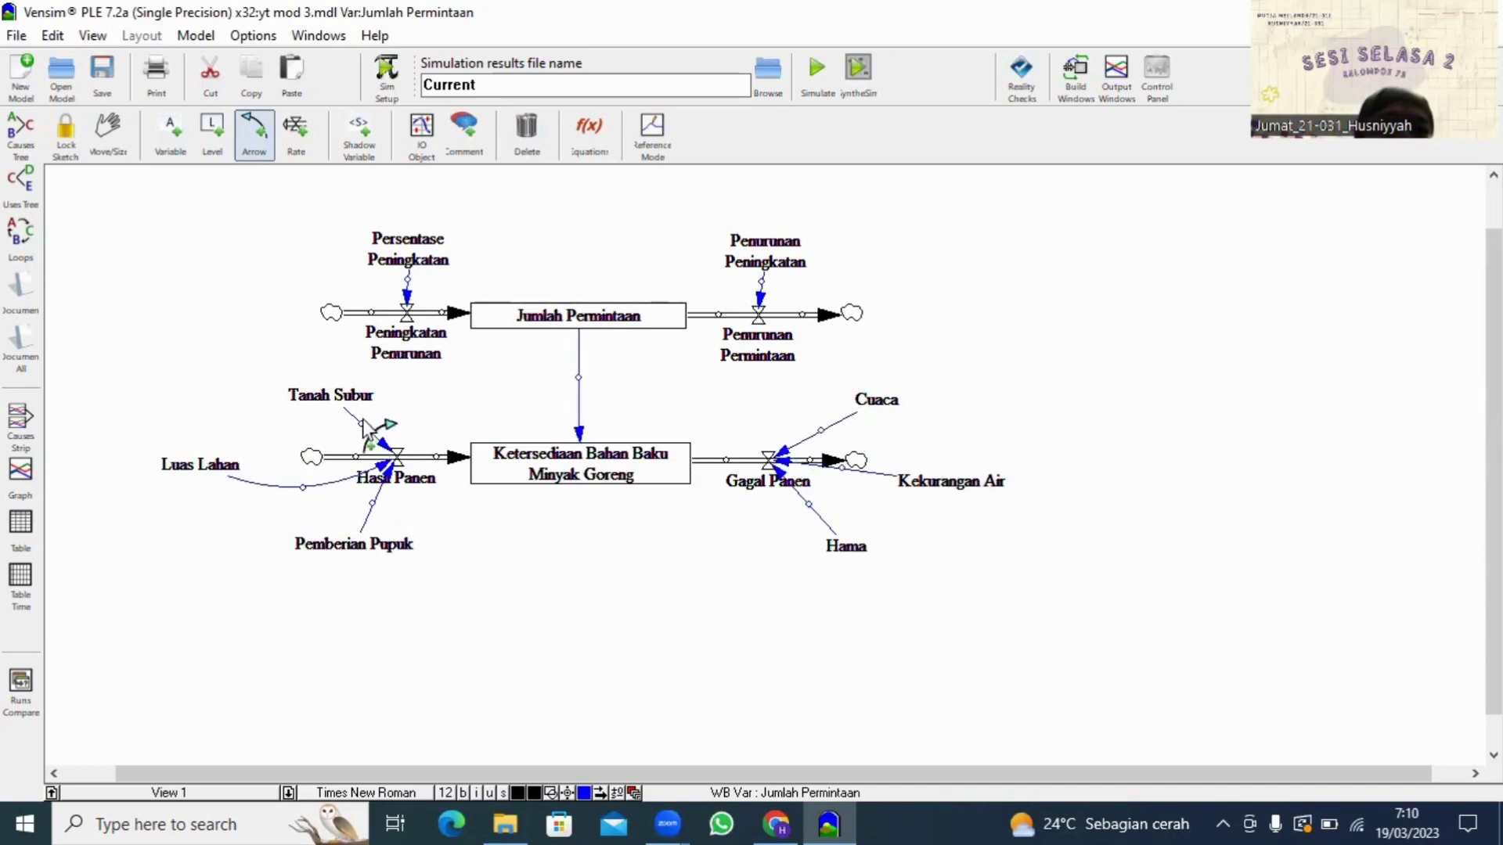
pyautogui.moveTo(390, 415); pyautogui.dragTo(356, 419)
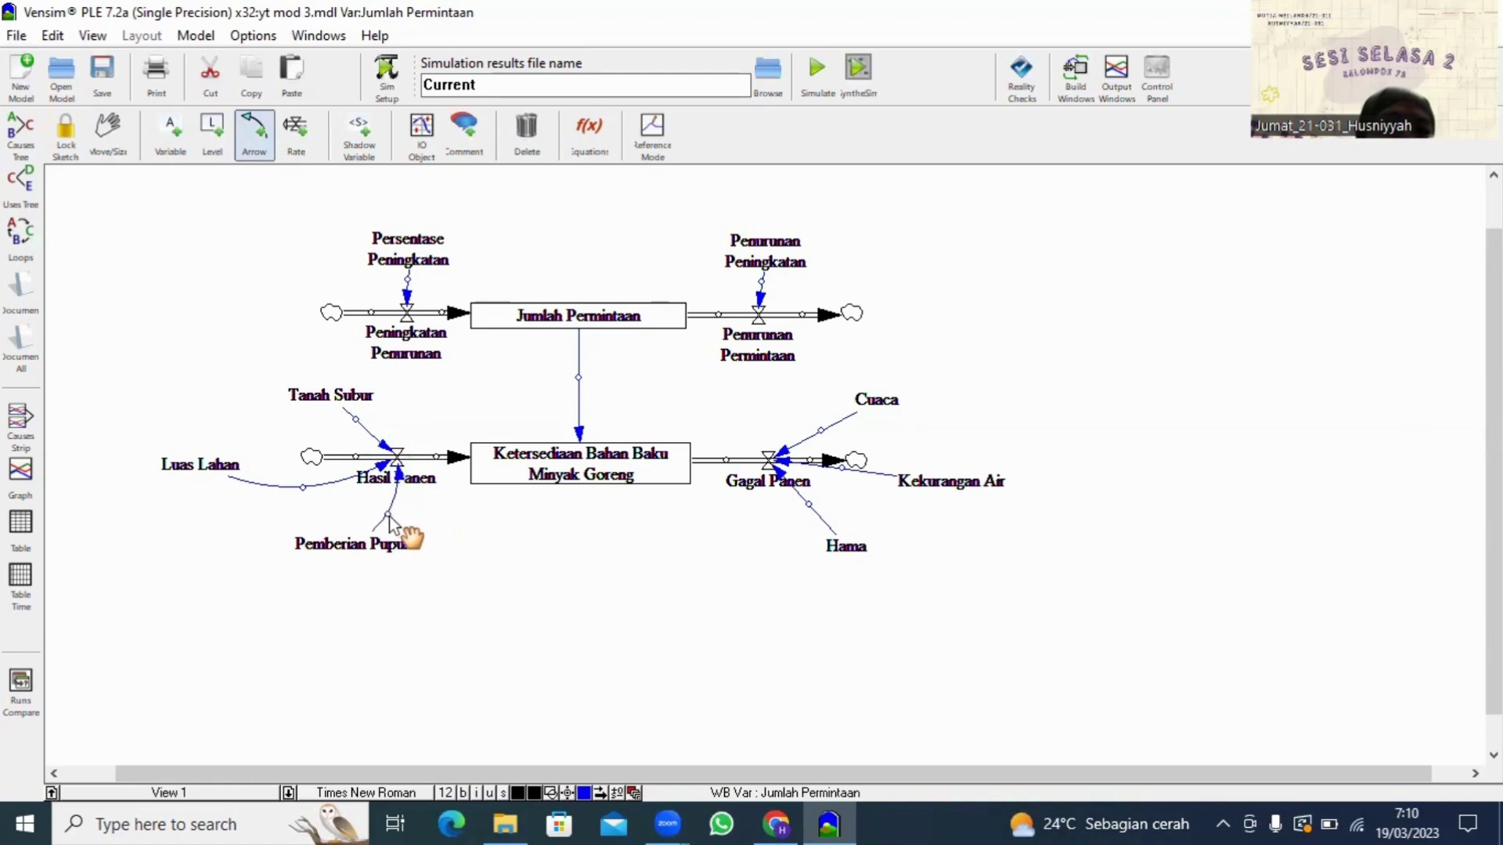
pyautogui.moveTo(388, 515); pyautogui.dragTo(384, 514)
# Step: Curve the Hama arrow and delete the outflow pipe segment between the Gagal Panen valve and its end cloud
pyautogui.moveTo(808, 505); pyautogui.dragTo(793, 545)
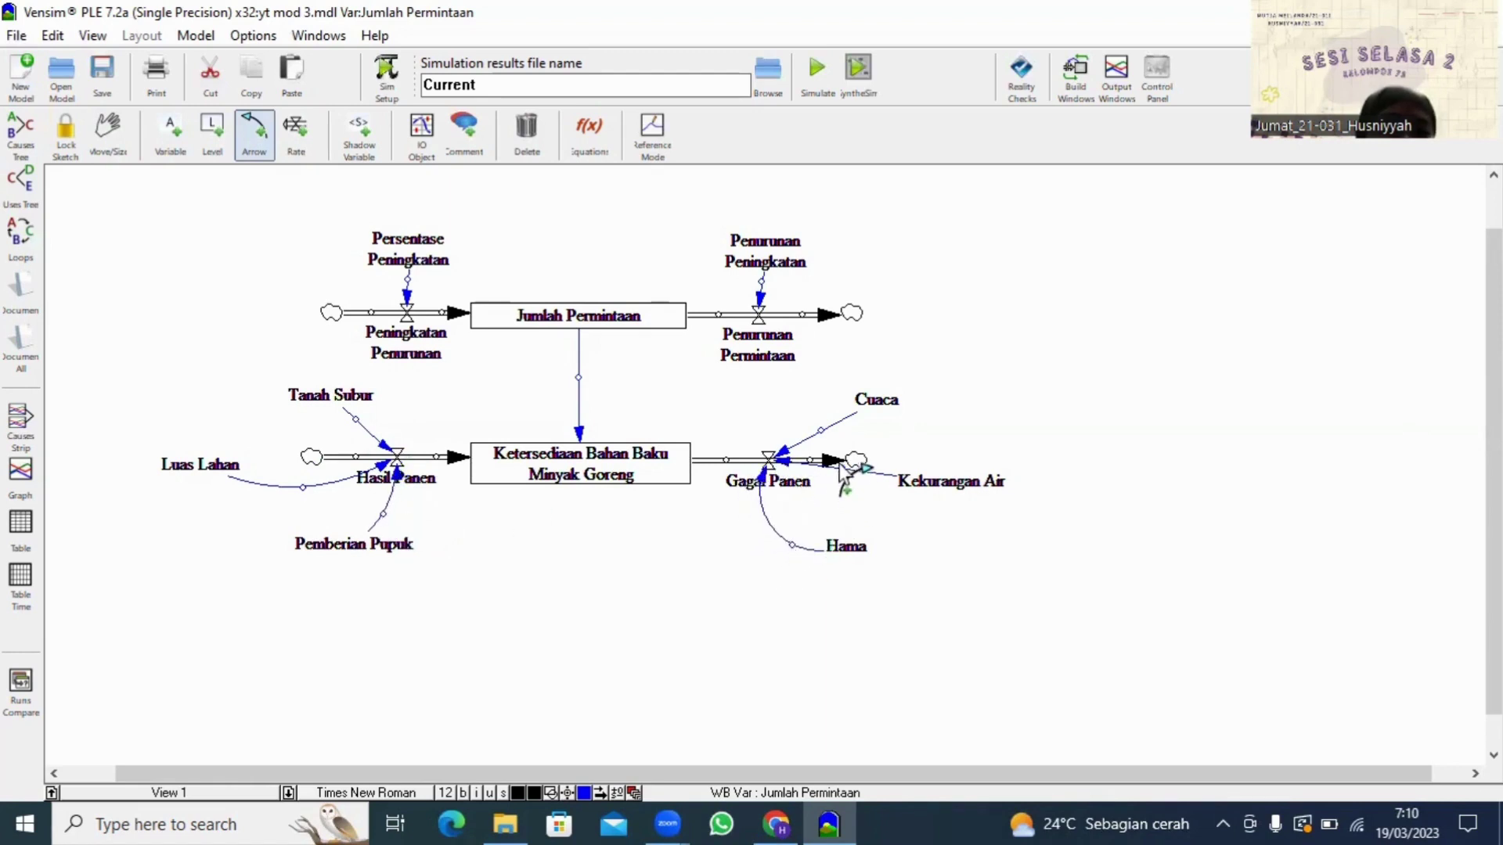
pyautogui.moveTo(840, 465); pyautogui.dragTo(853, 498)
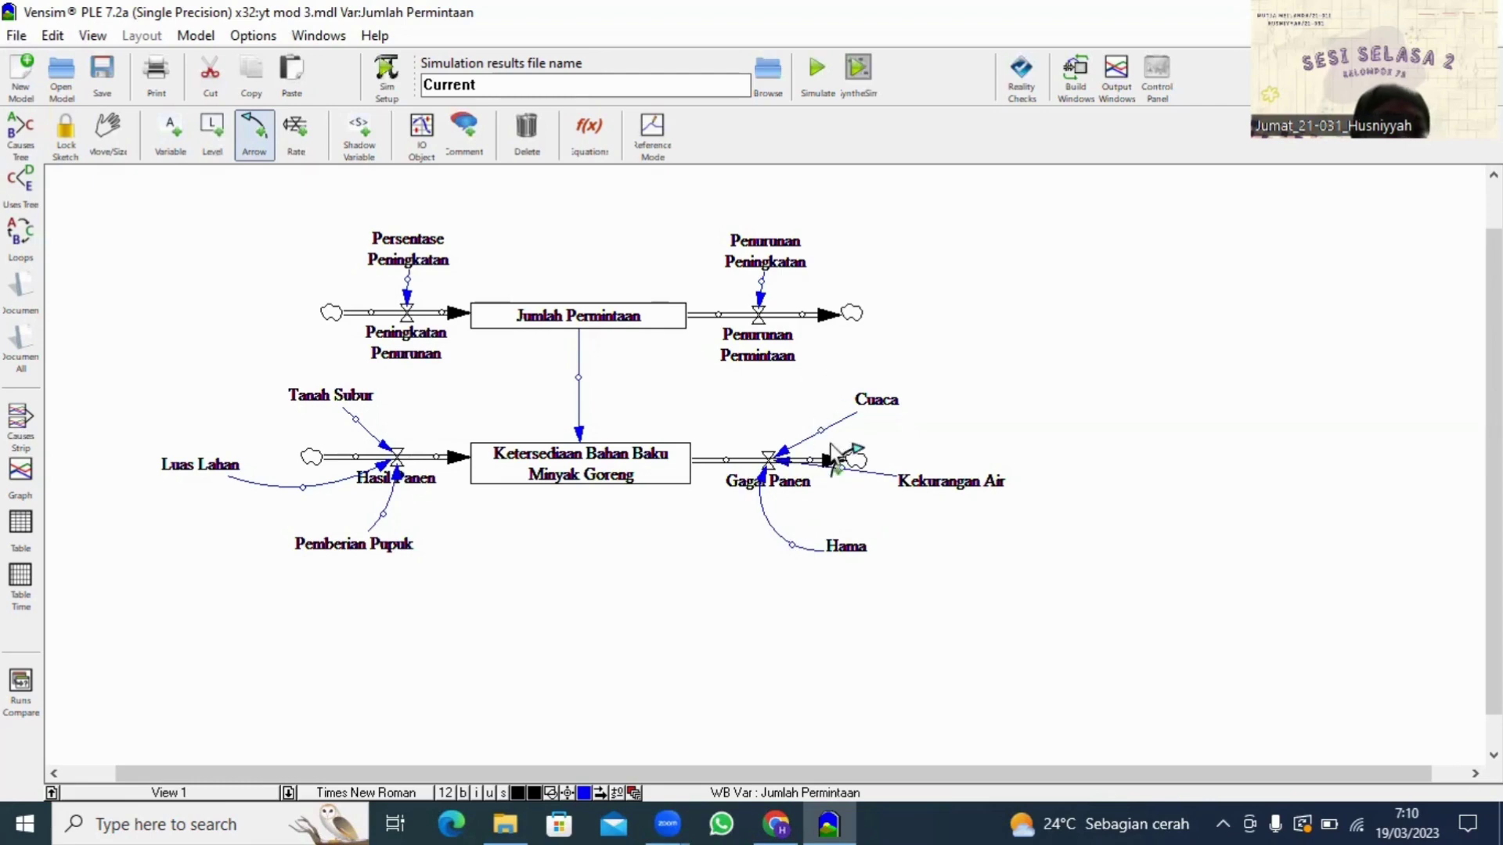
pyautogui.click(527, 130)
pyautogui.click(831, 459)
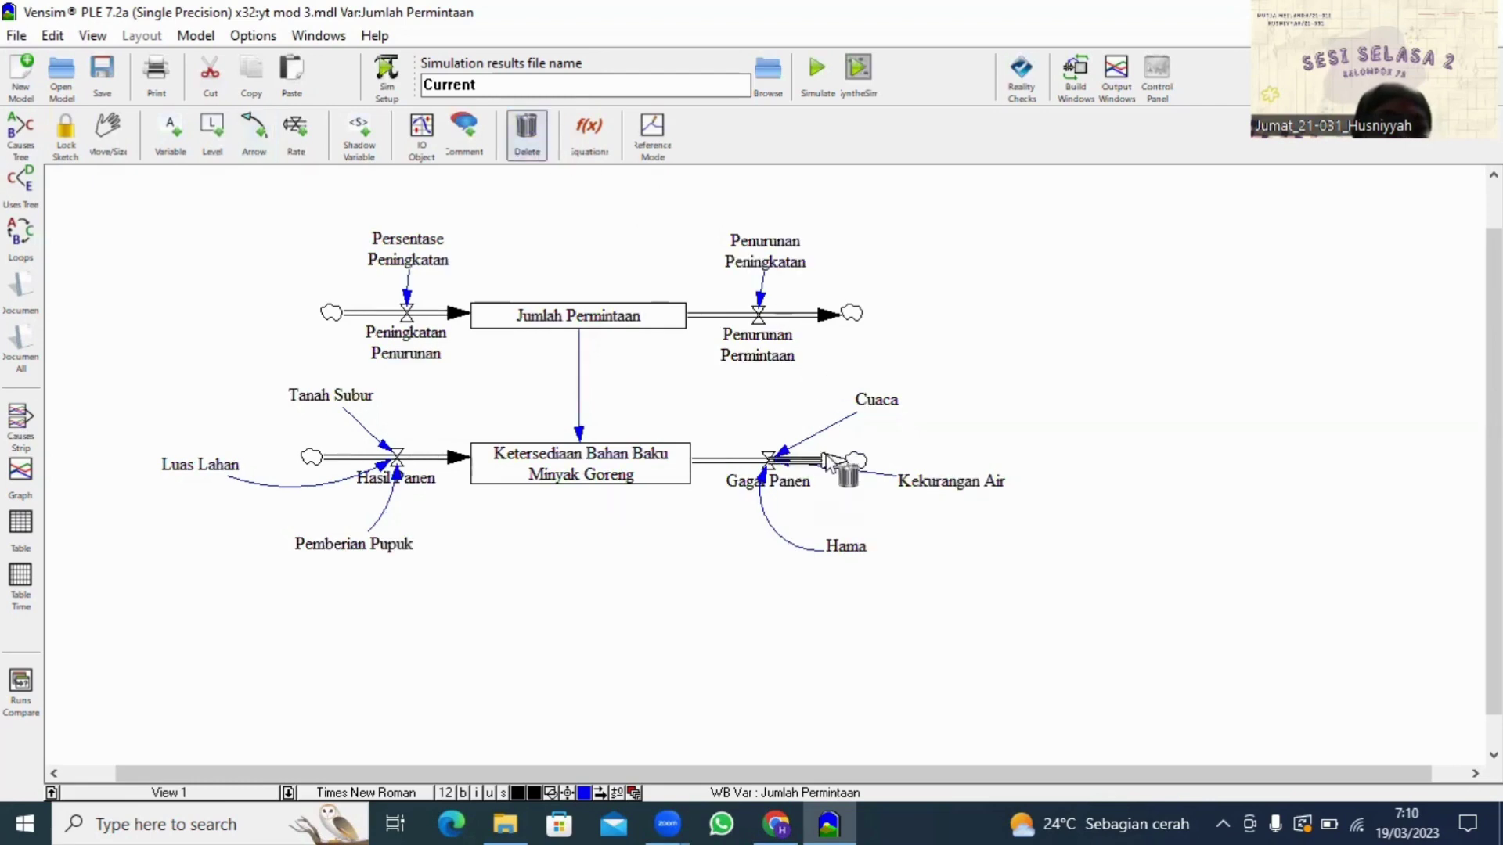
# Step: Curve the Kekurangan Air and Cuaca arrows around the detached cloud into the Gagal Panen valve
pyautogui.click(253, 132)
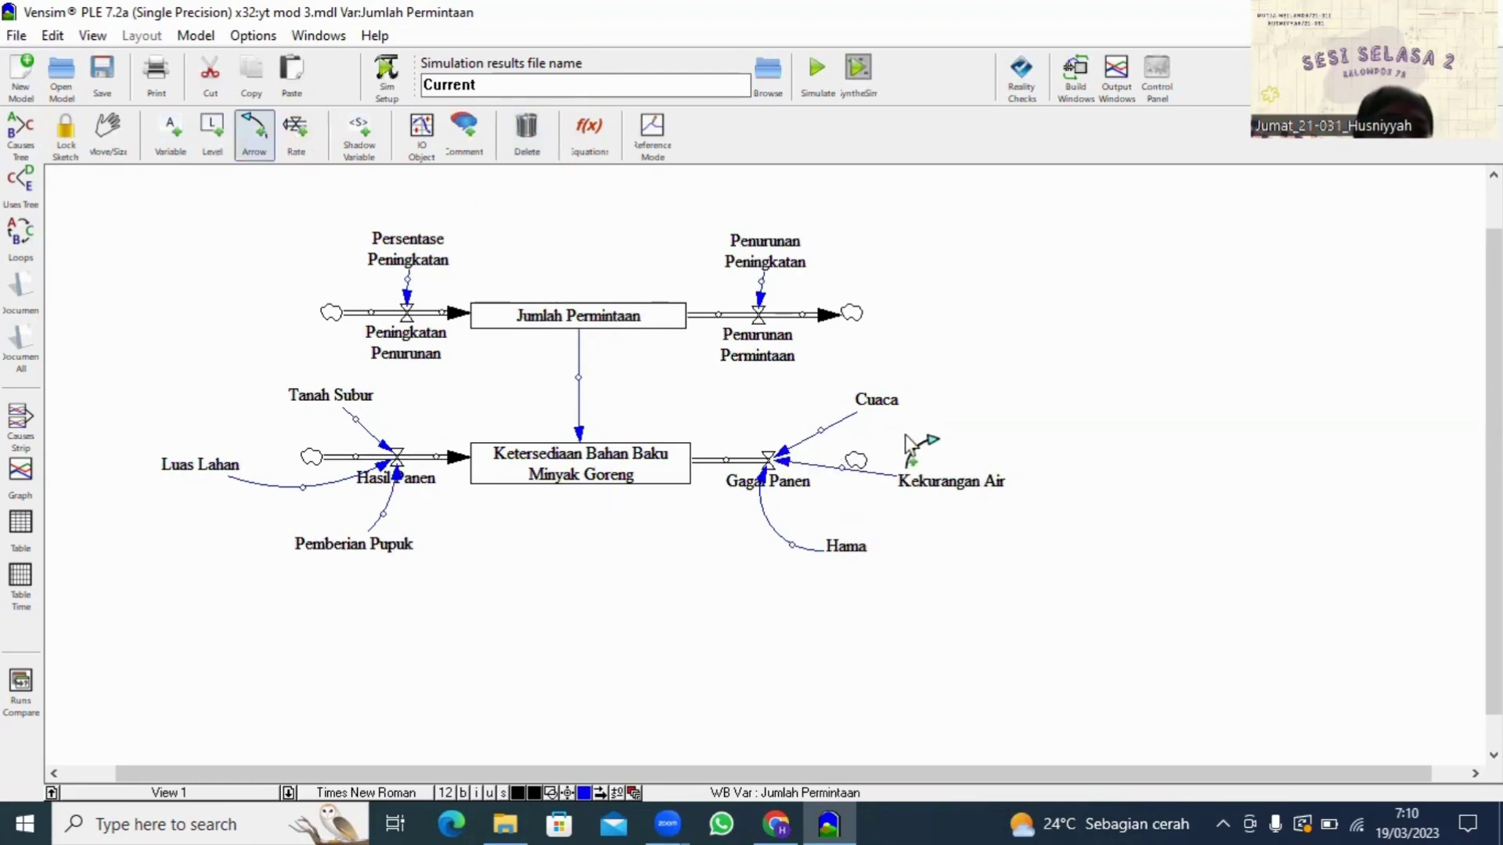
pyautogui.scroll(-1, 838, 470)
pyautogui.moveTo(855, 470)
pyautogui.mouseDown()
pyautogui.moveTo(866, 527)
pyautogui.moveTo(858, 499)
pyautogui.mouseUp()
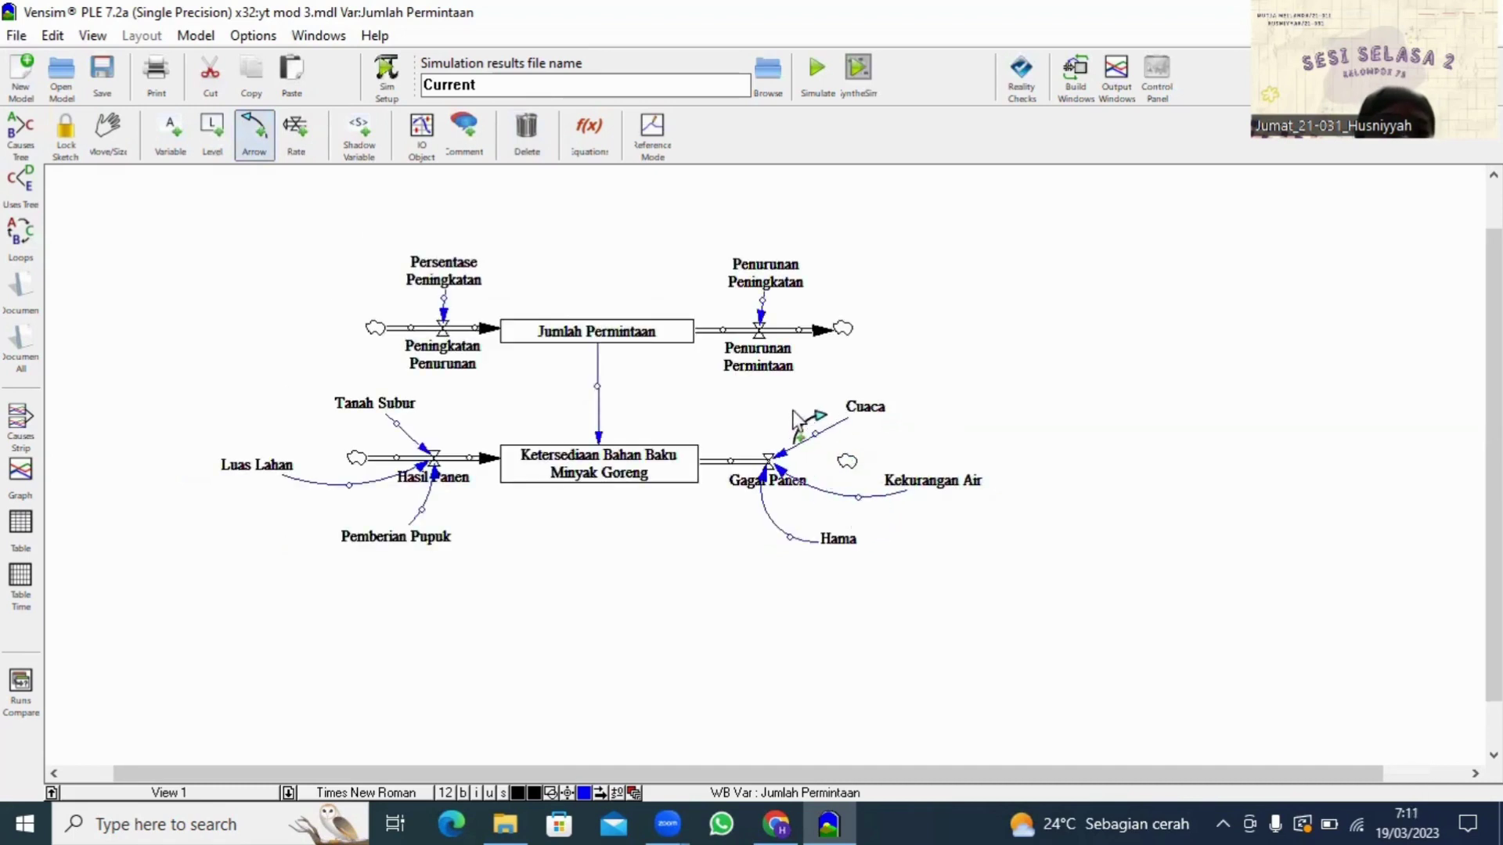
pyautogui.moveTo(793, 411); pyautogui.dragTo(796, 416)
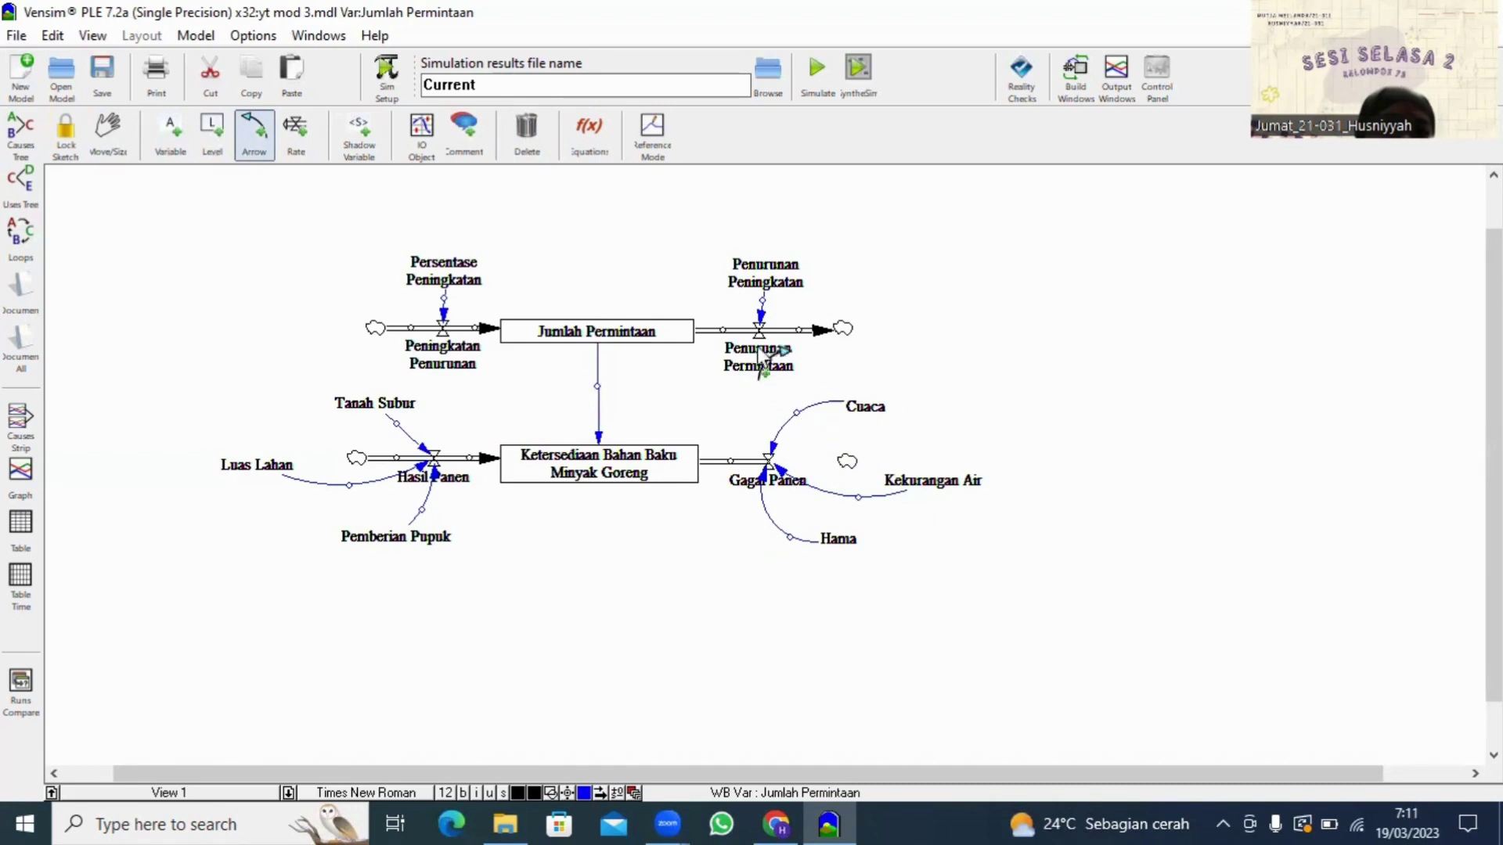
# Step: Delete the detached cloud and the Gagal Panen rate from the Ketersediaan Bahan Baku Minyak Goreng level
pyautogui.click(296, 136)
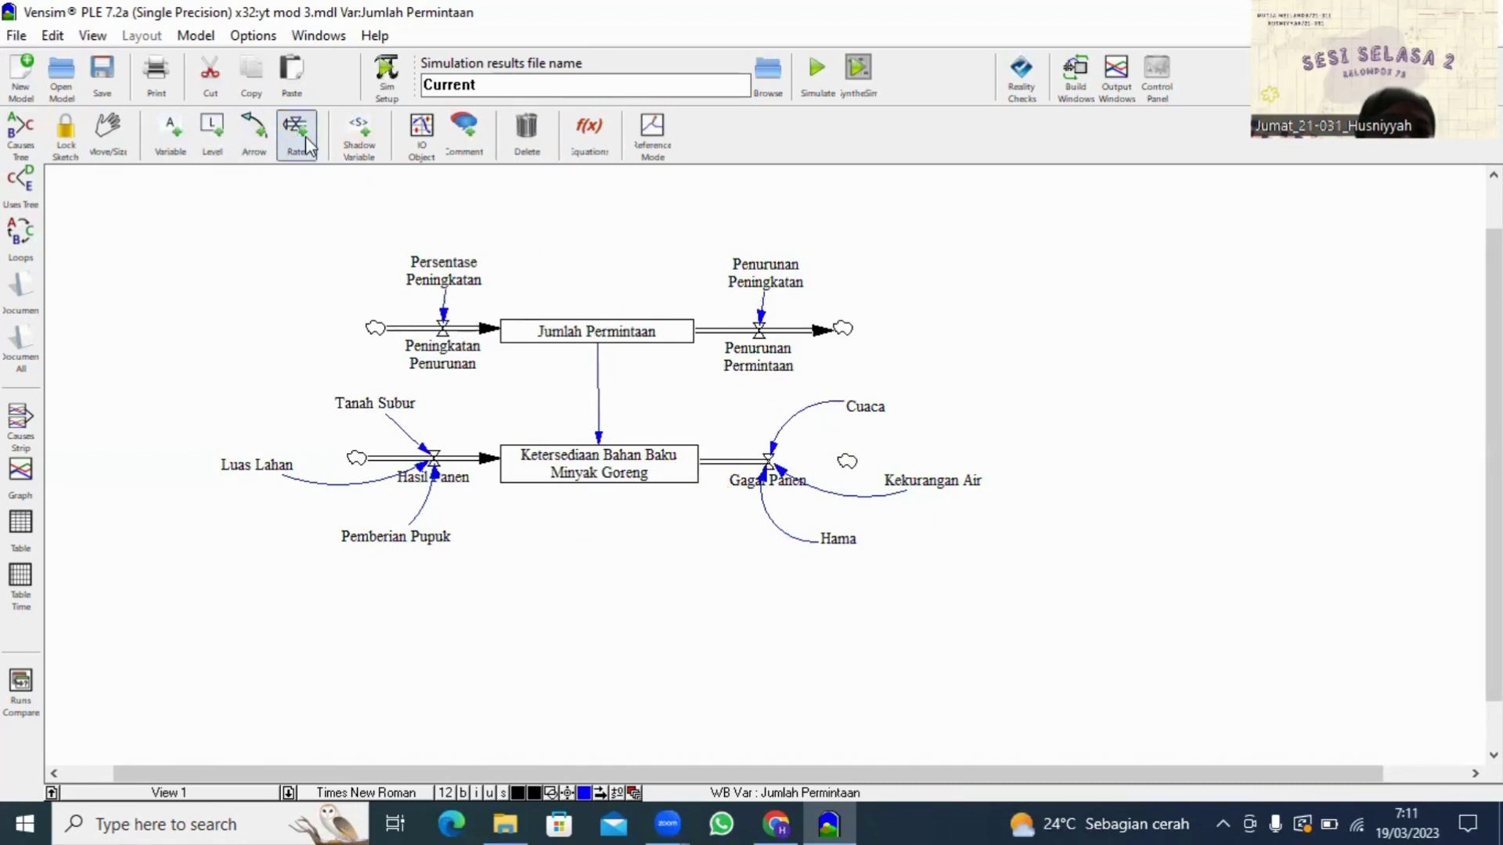
pyautogui.click(526, 133)
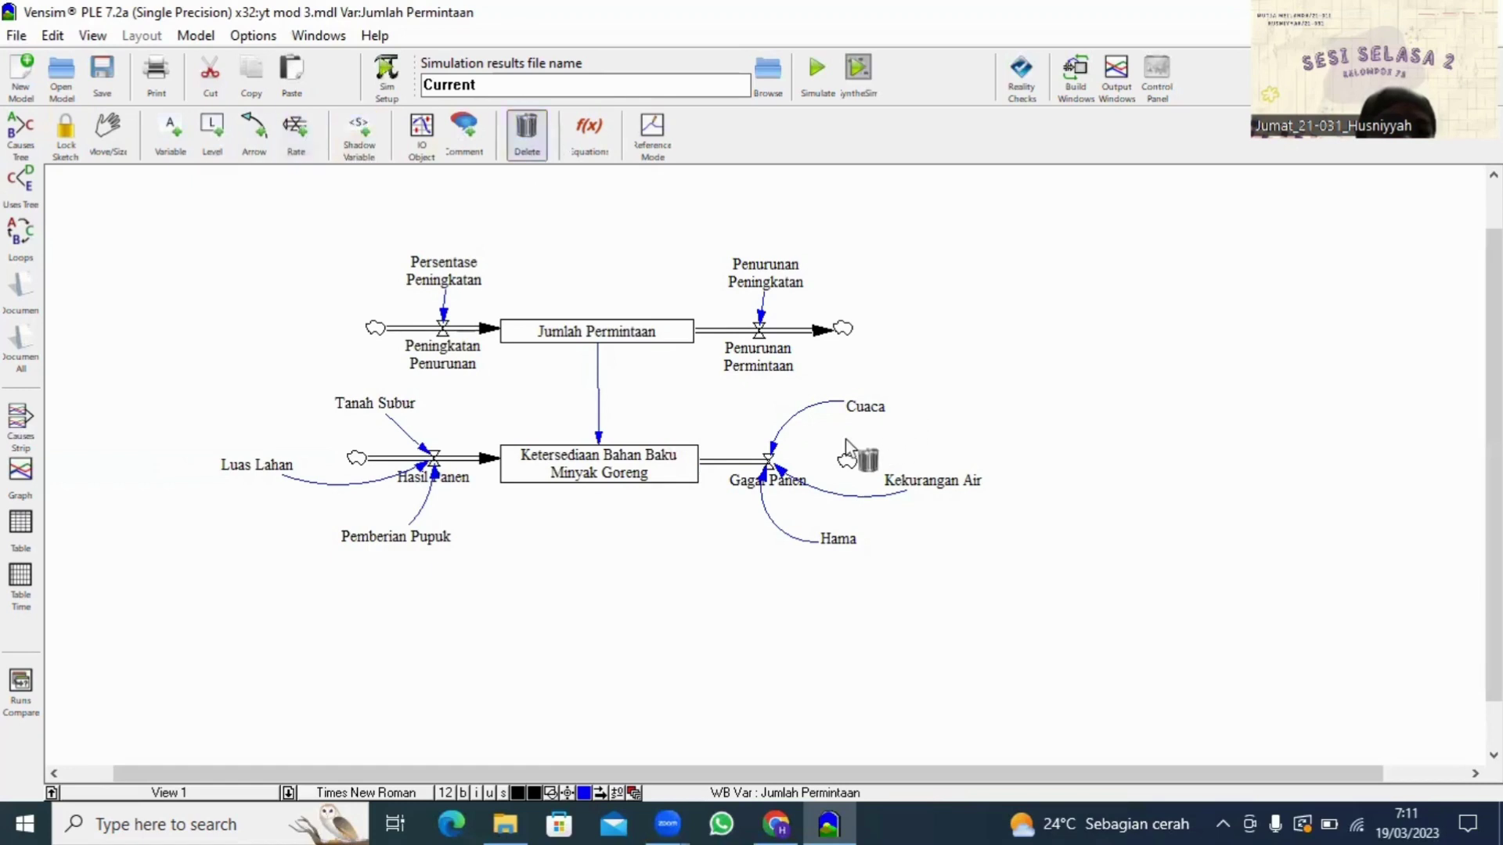
pyautogui.click(847, 461)
pyautogui.click(758, 461)
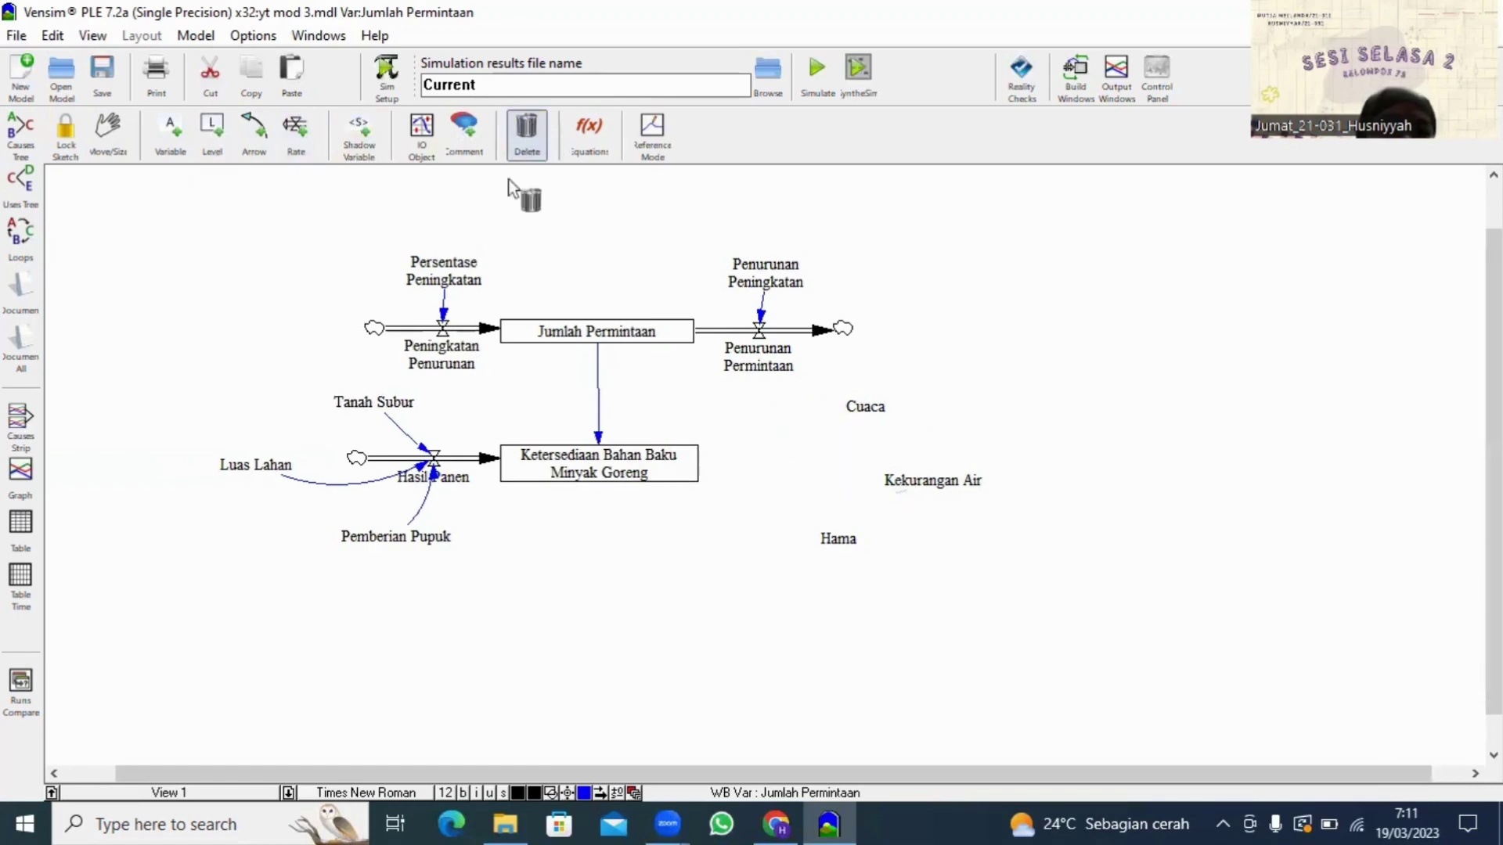
pyautogui.click(295, 132)
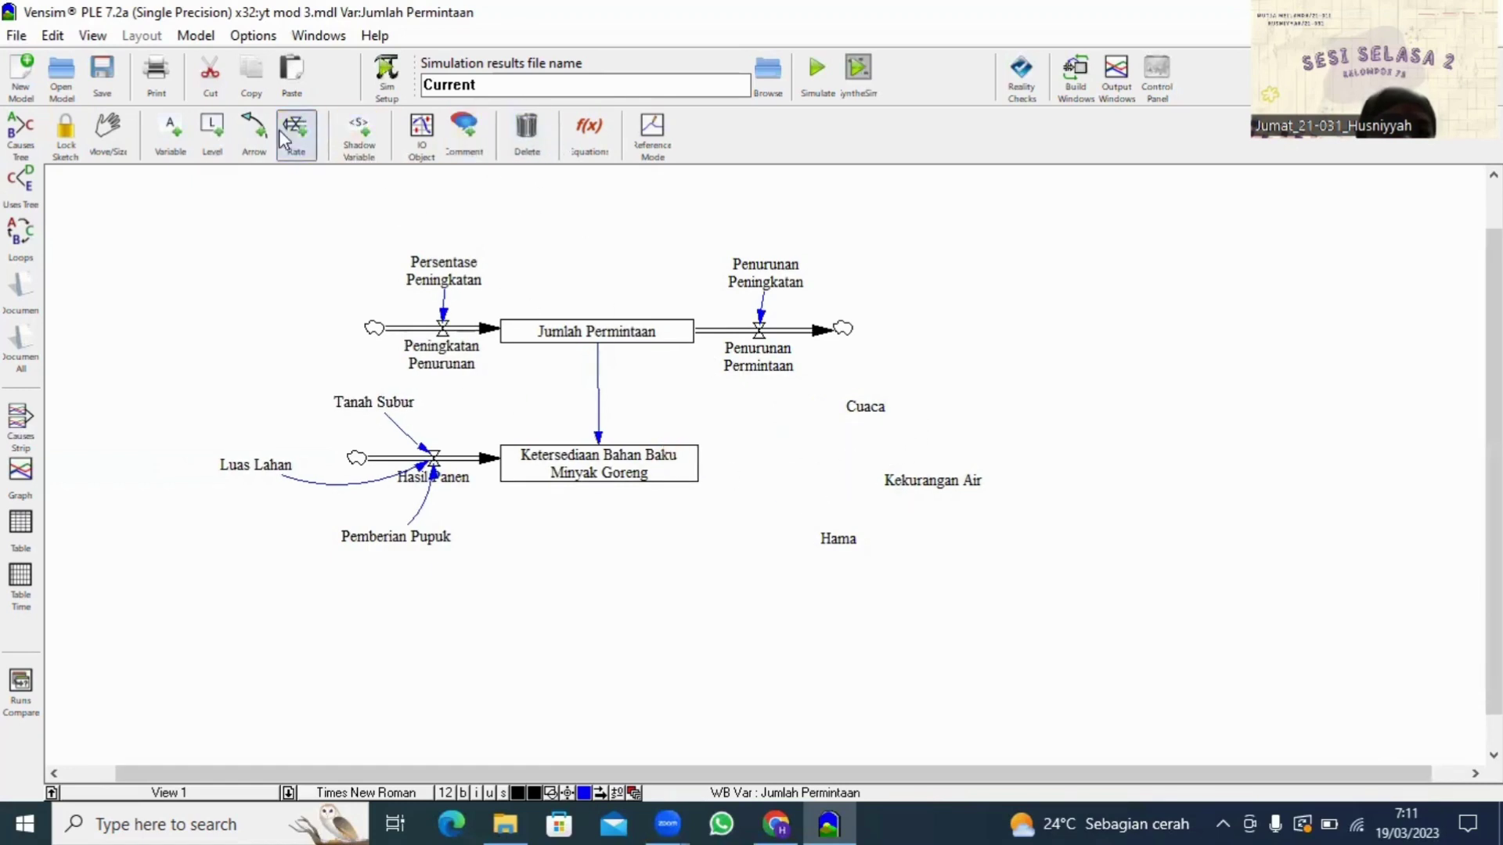
pyautogui.click(602, 533)
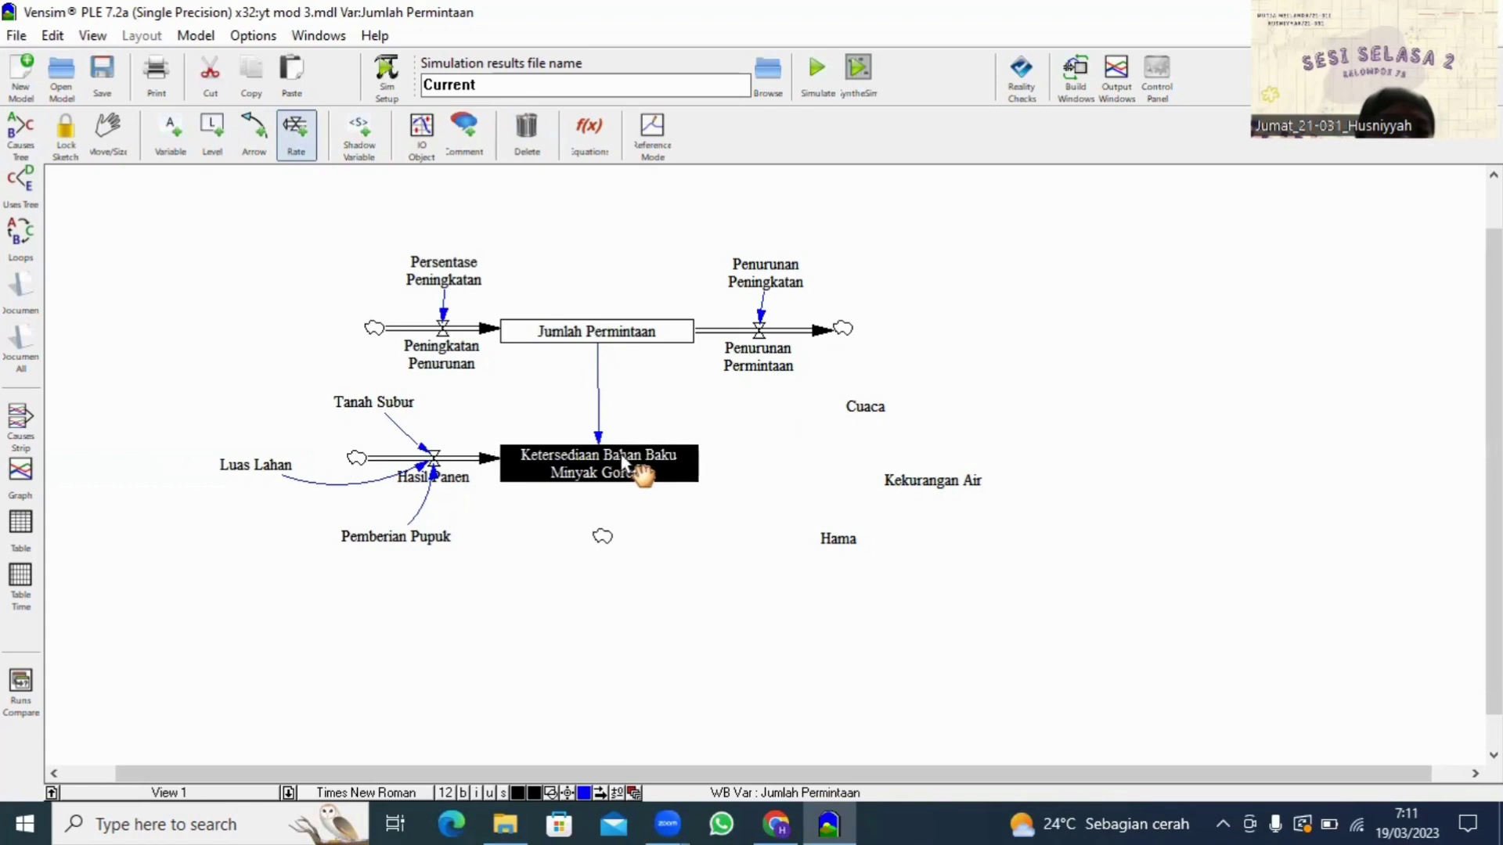
pyautogui.click(546, 159)
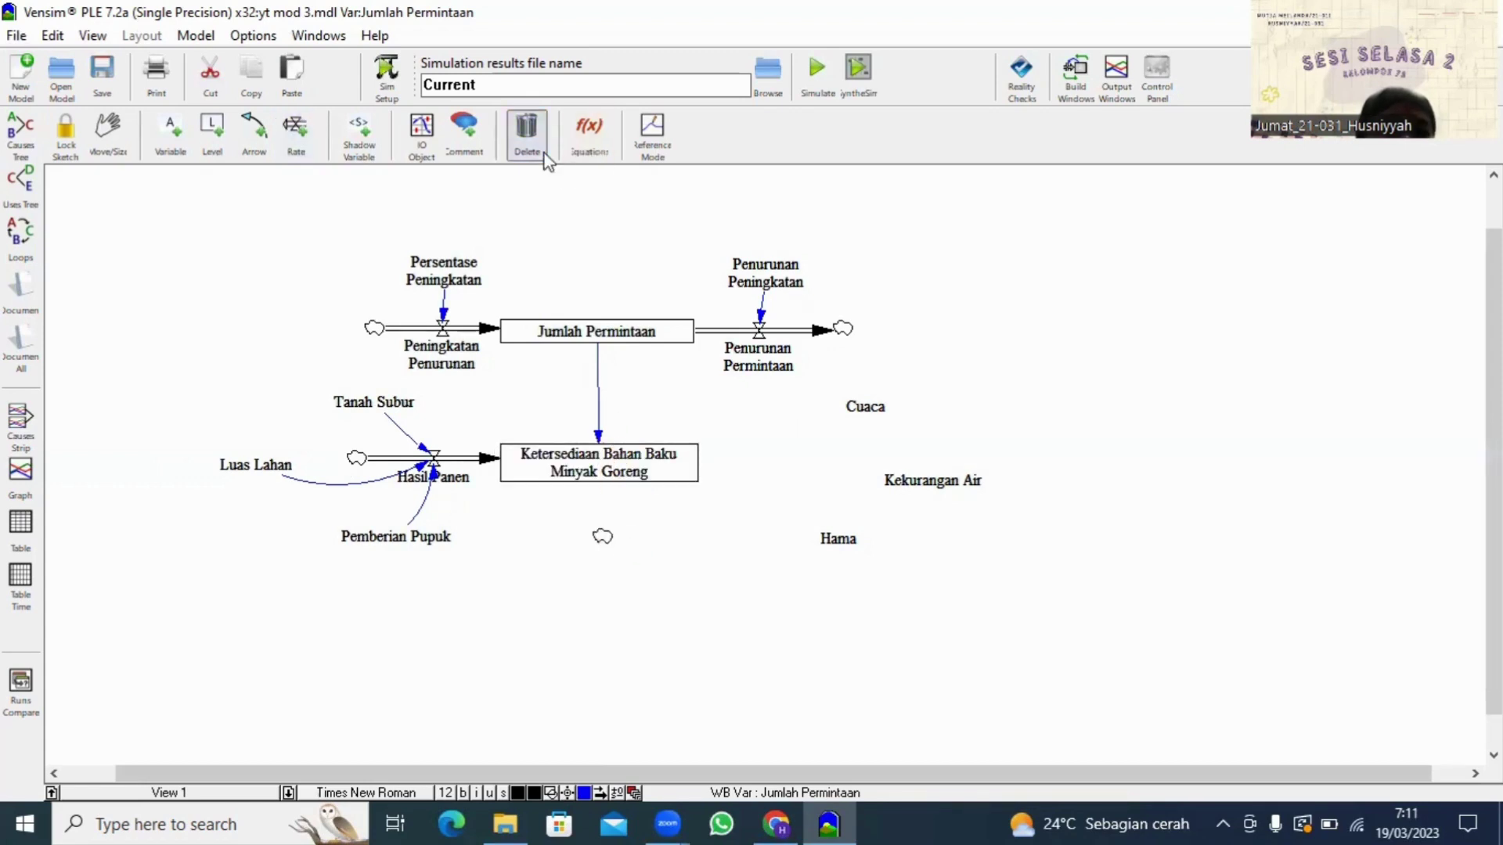
pyautogui.click(295, 137)
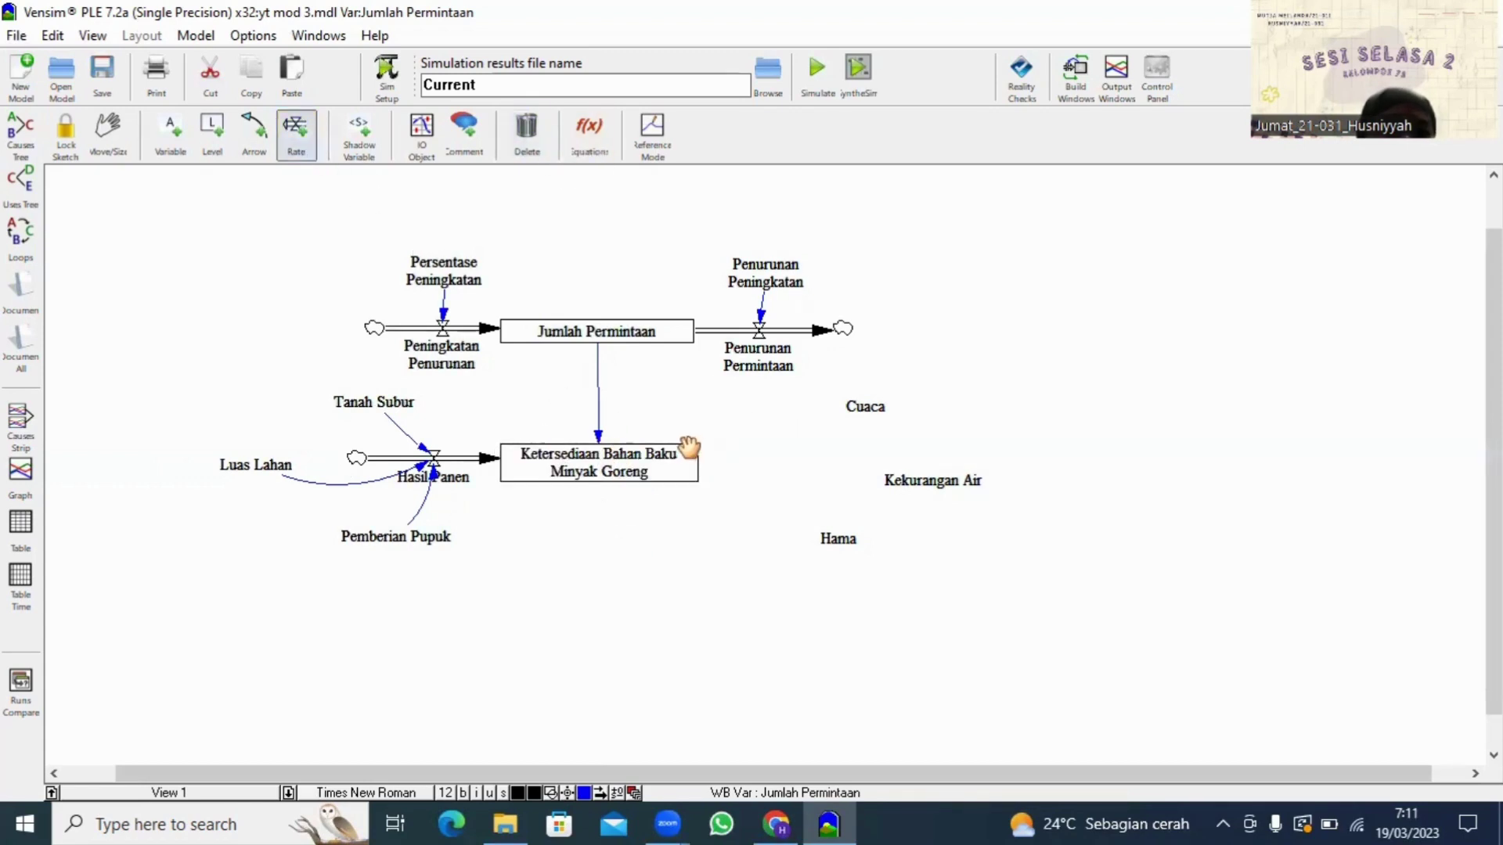
pyautogui.click(542, 524)
pyautogui.click(666, 541)
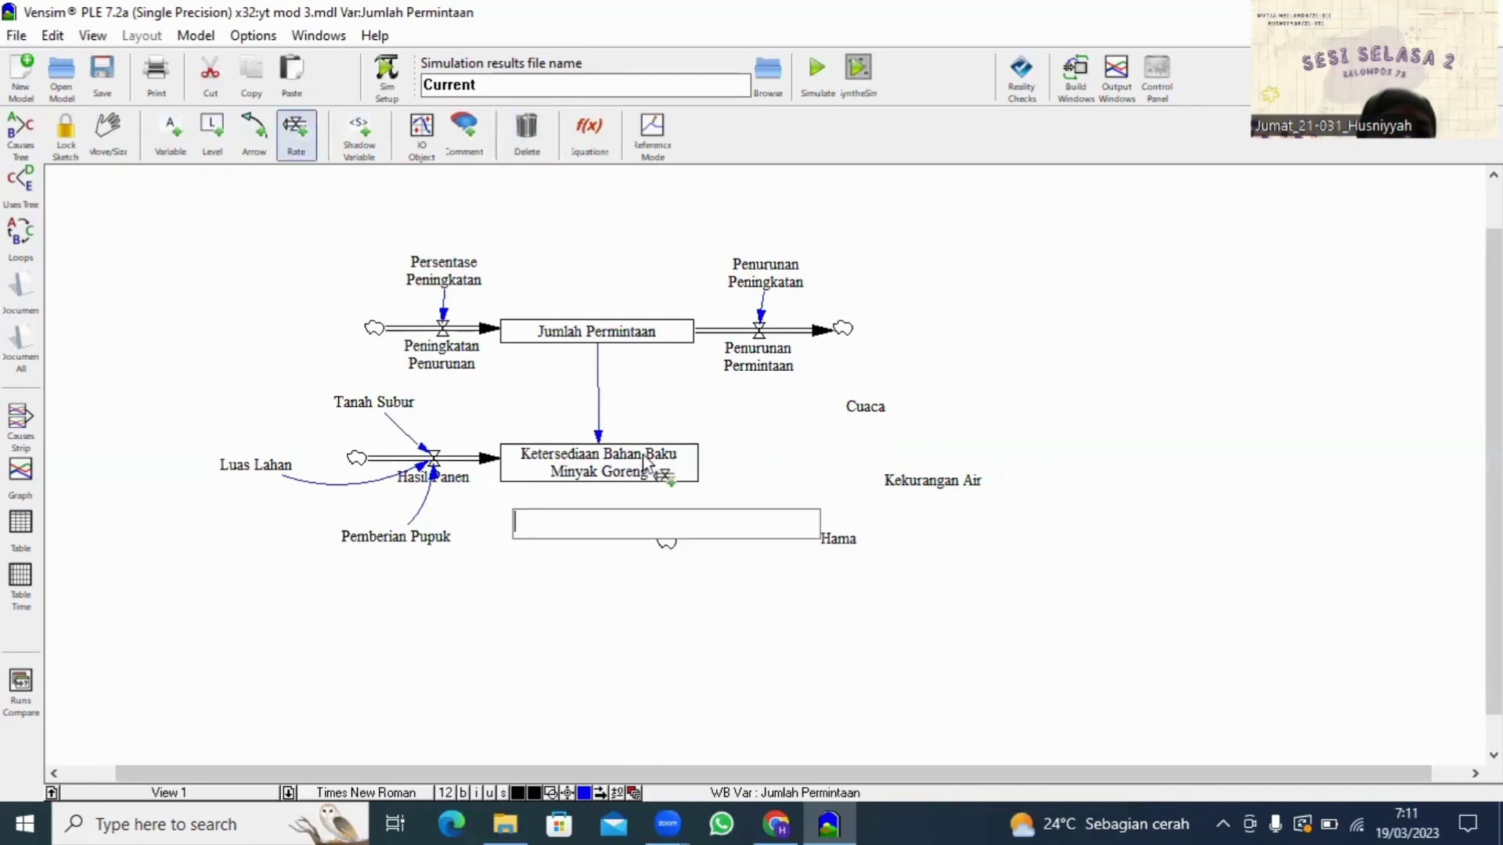
# Step: Draw an outflow rate named Gagal Panen from the Ketersediaan Bahan Baku Minyak Goreng level and delete the stray flow below it
pyautogui.click(646, 460)
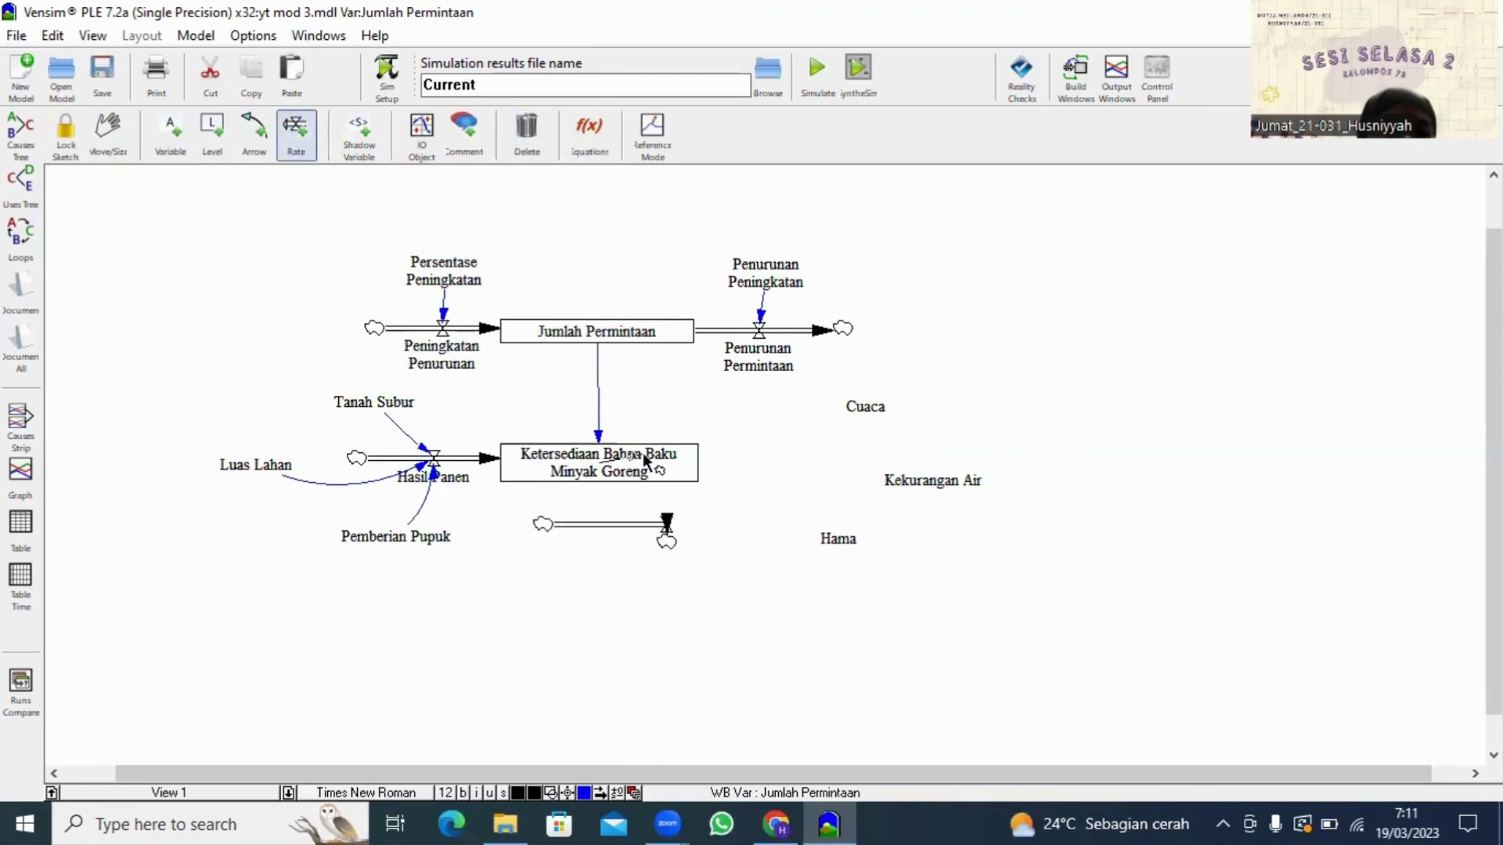
pyautogui.click(872, 470)
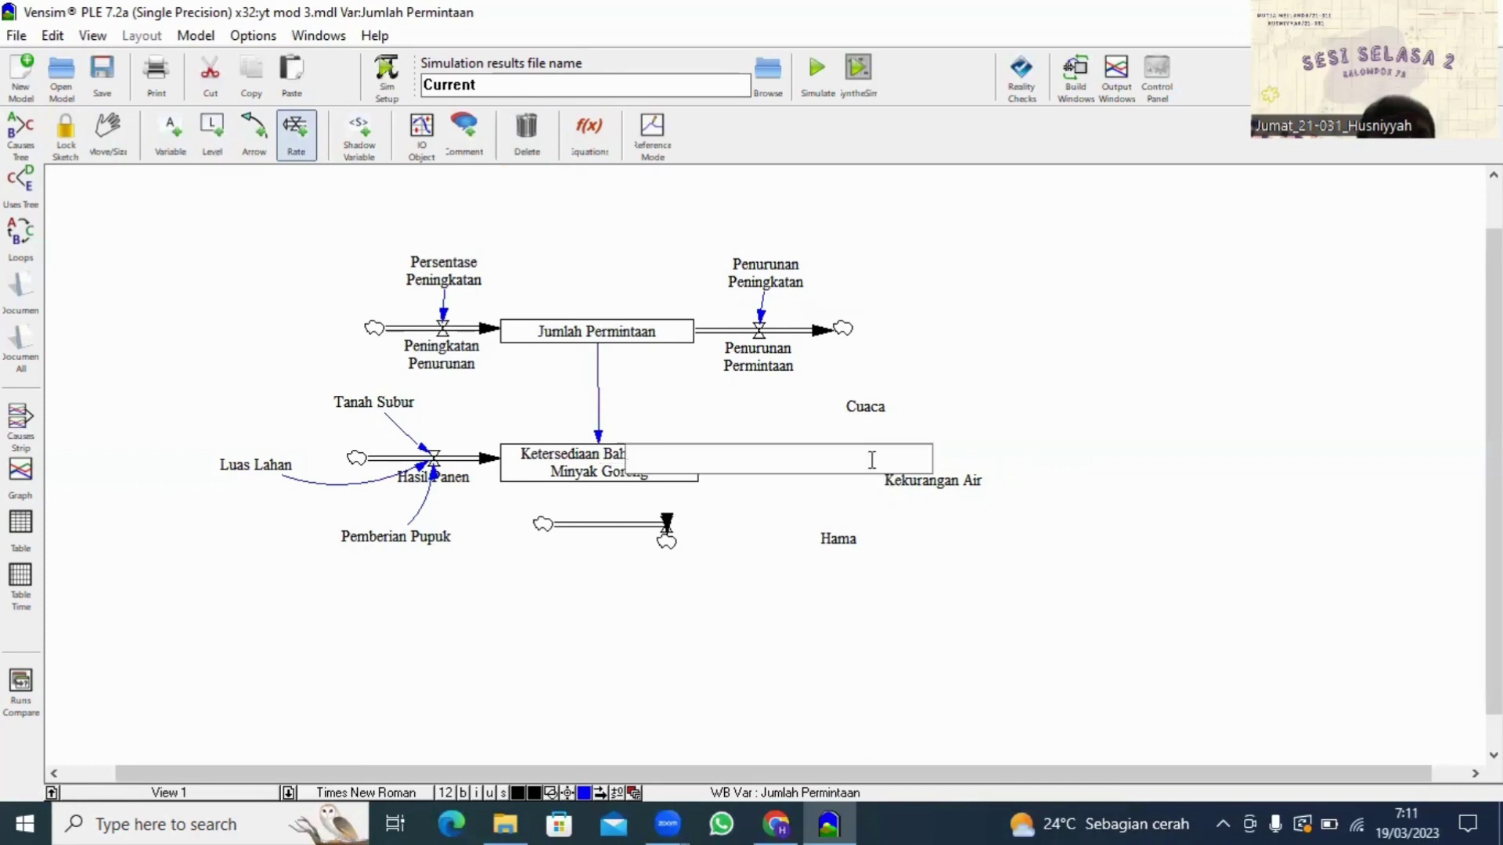
pyautogui.write('Gagal A')
pyautogui.press('BackSpace')
pyautogui.write('Panen')
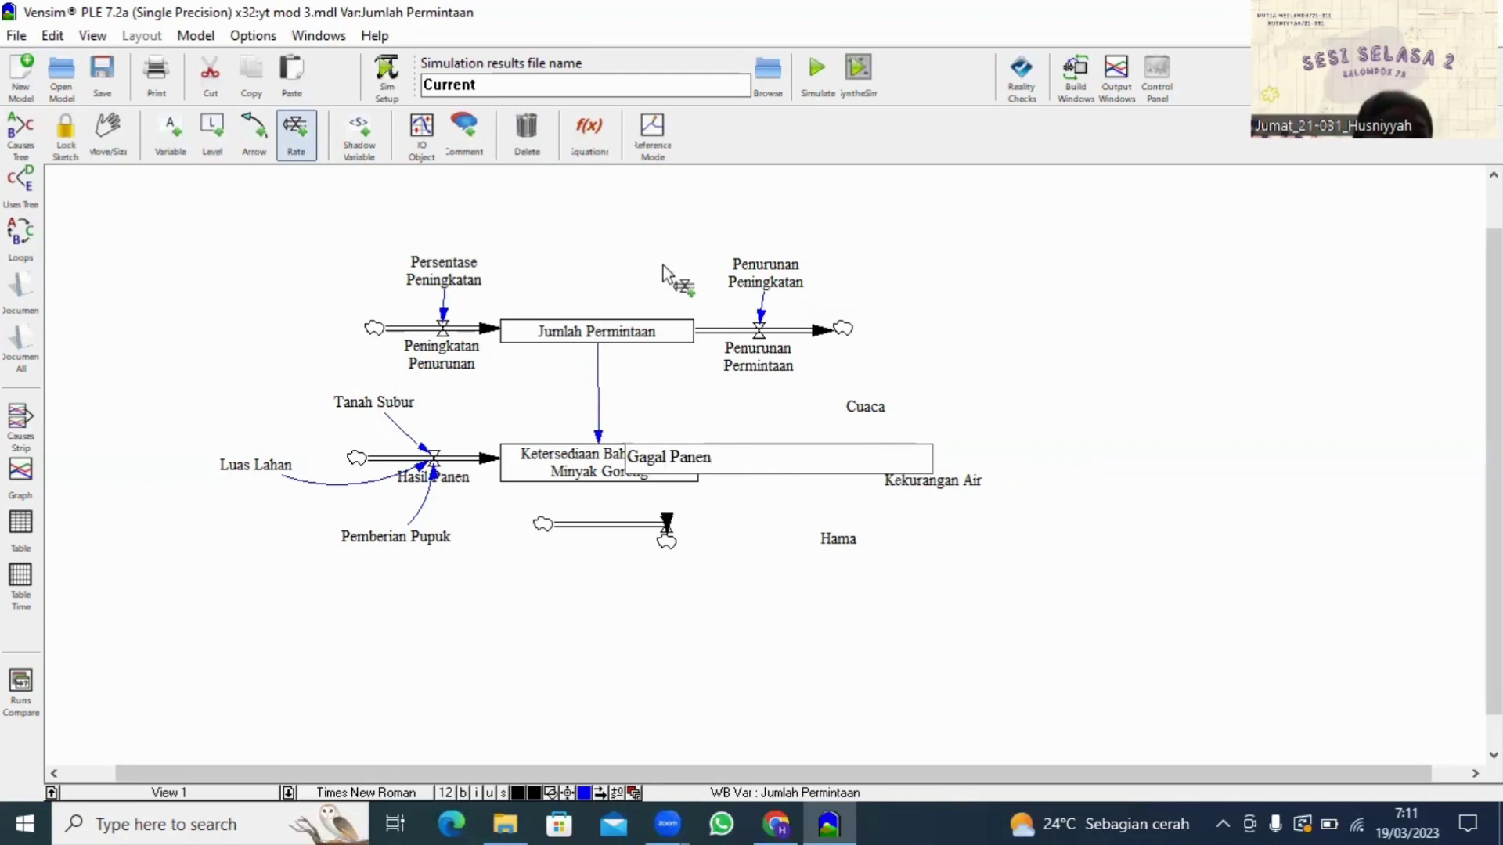
pyautogui.click(533, 133)
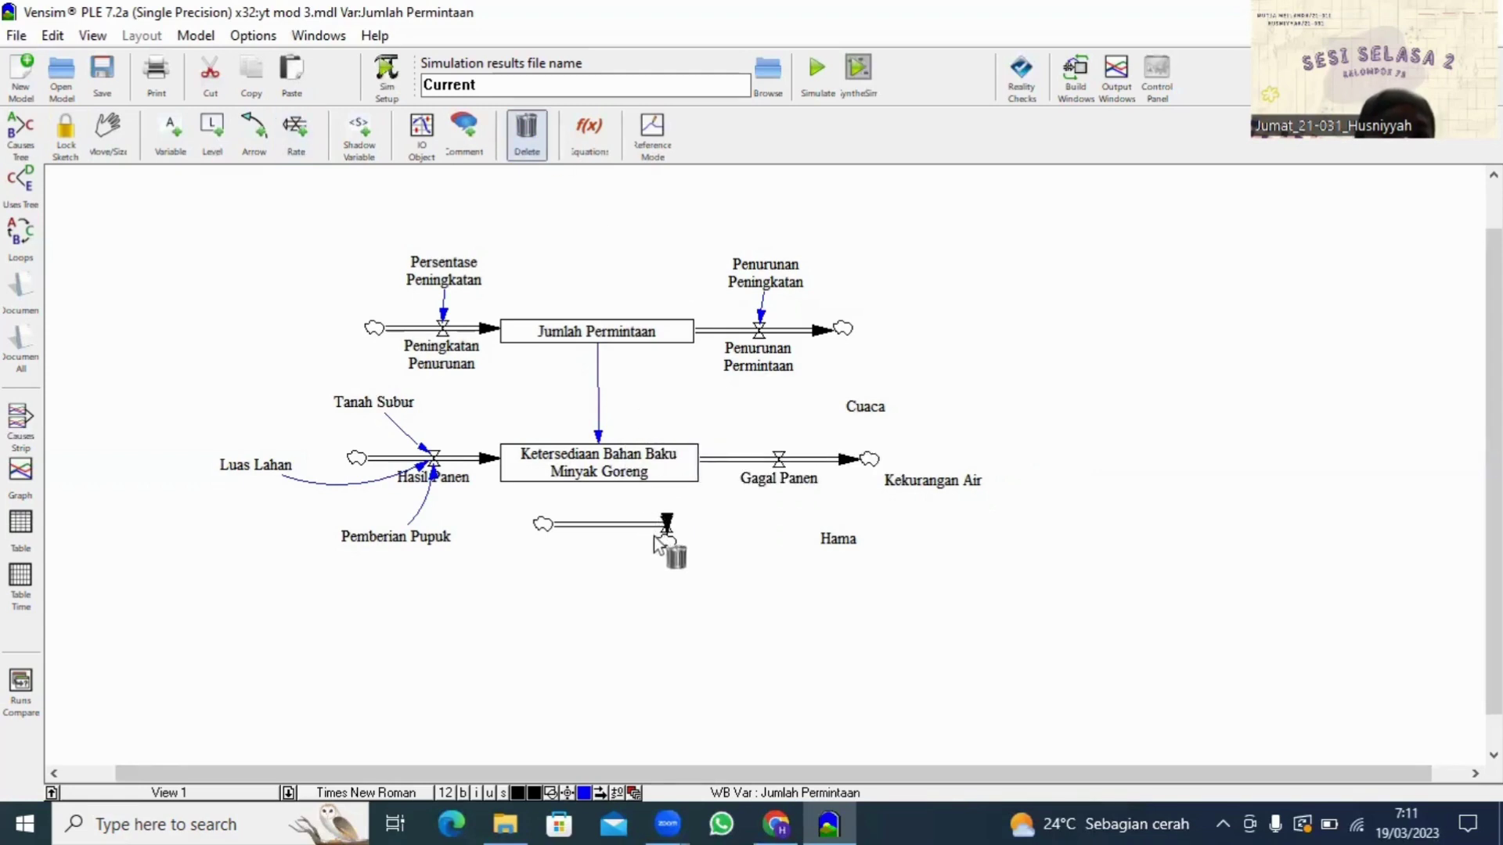
pyautogui.click(544, 525)
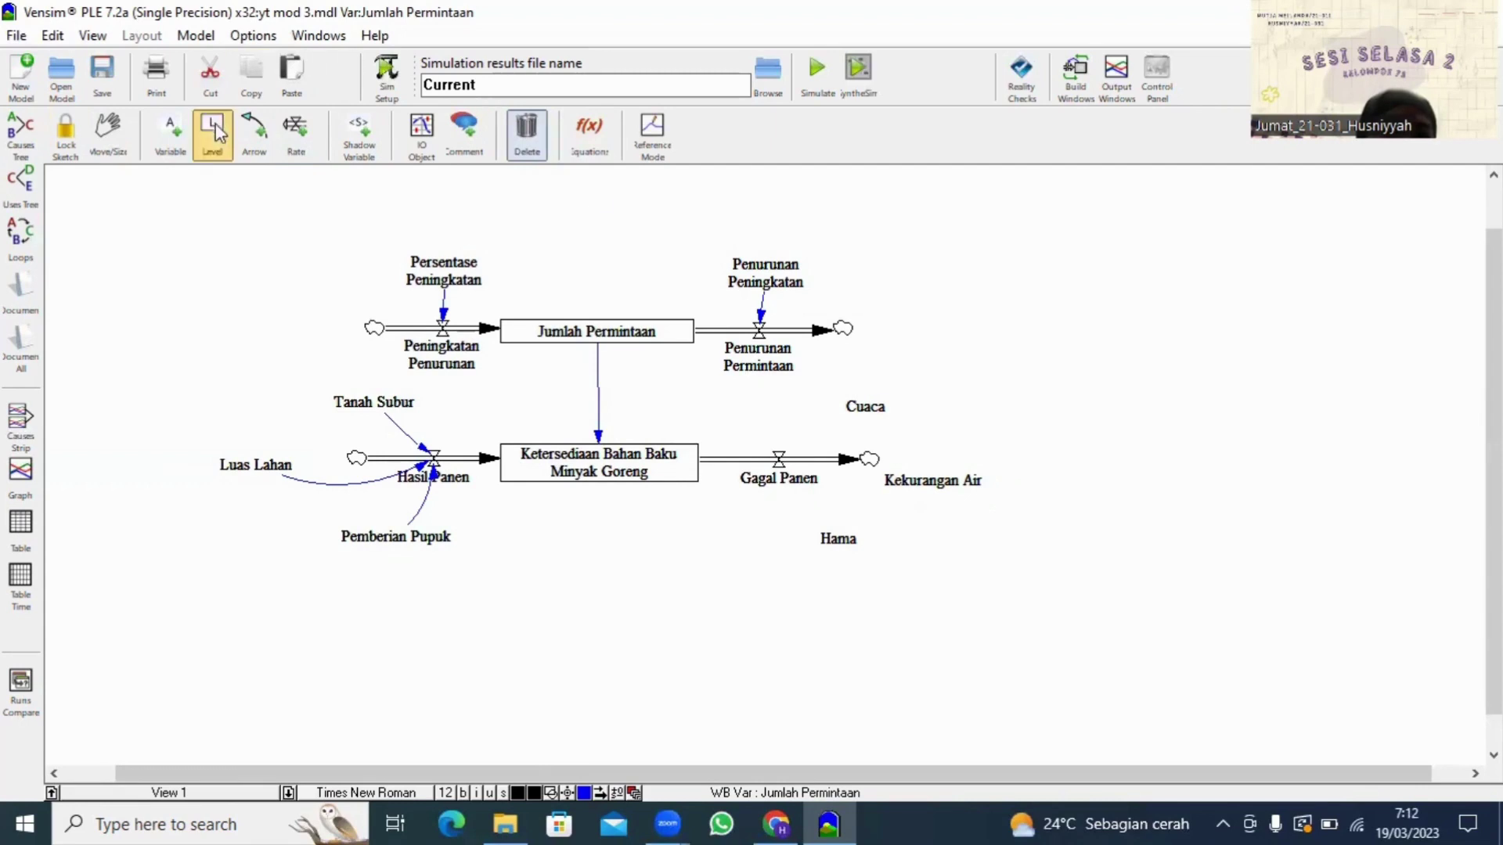
# Step: Connect Hama, Kekurangan Air and Cuaca to the Gagal Panen valve with arrows
pyautogui.click(253, 133)
pyautogui.click(836, 538)
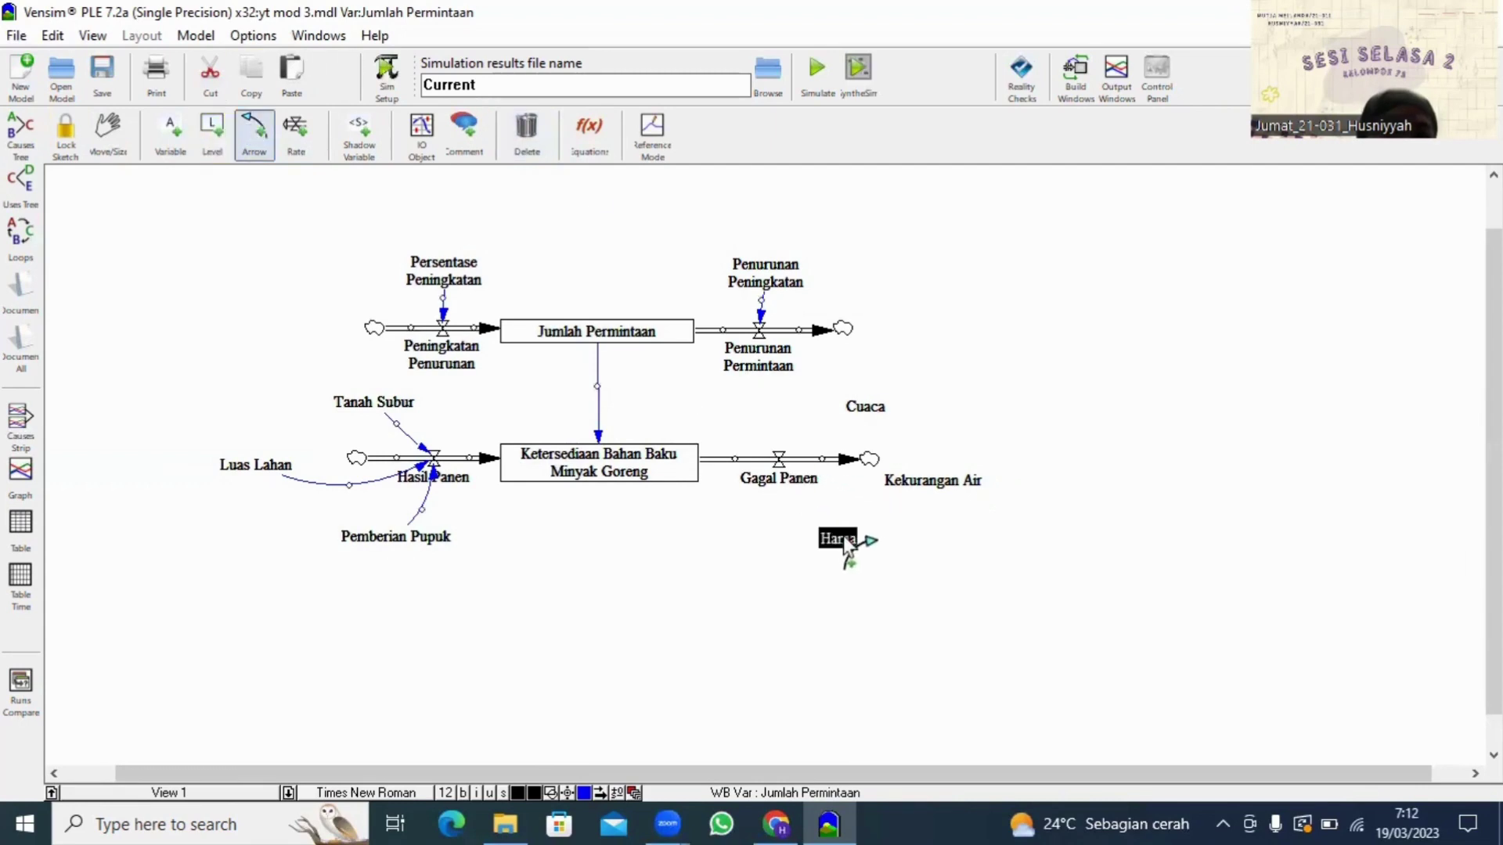
pyautogui.click(778, 458)
pyautogui.click(930, 481)
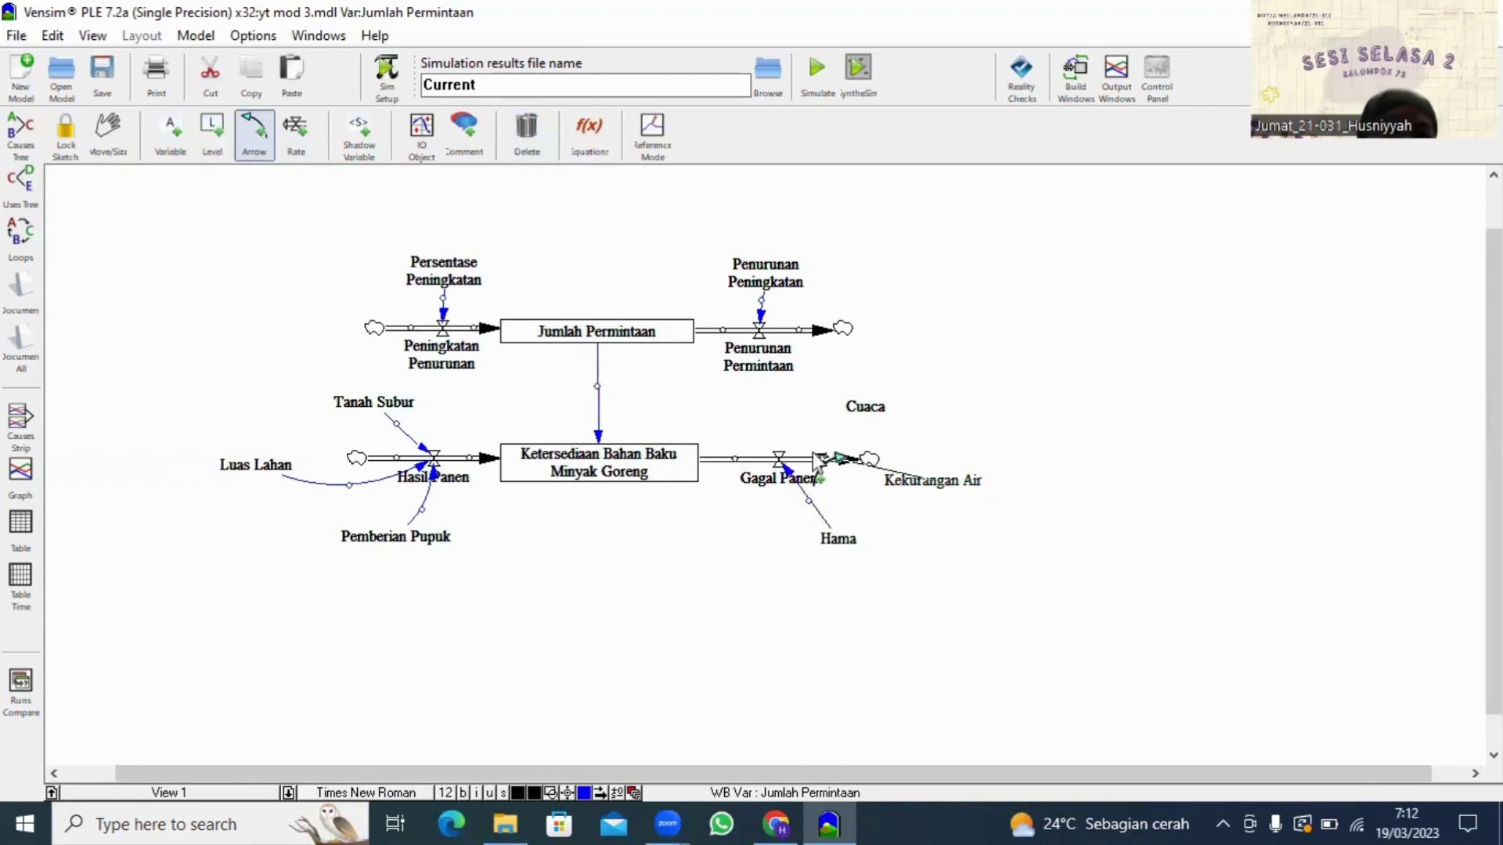
pyautogui.click(773, 462)
pyautogui.press('Escape')
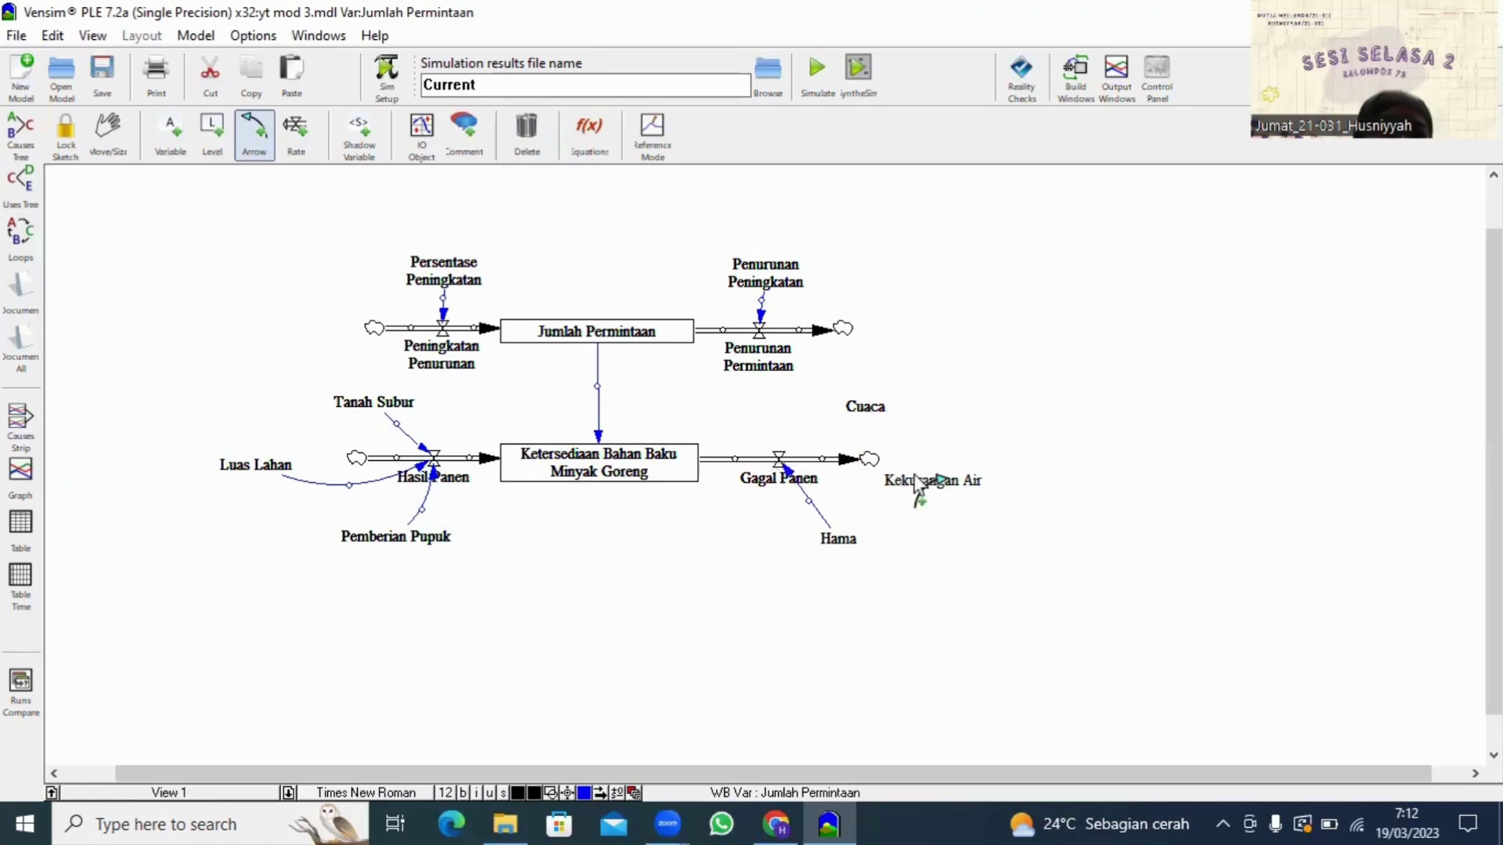
pyautogui.click(916, 480)
pyautogui.click(784, 458)
pyautogui.click(865, 410)
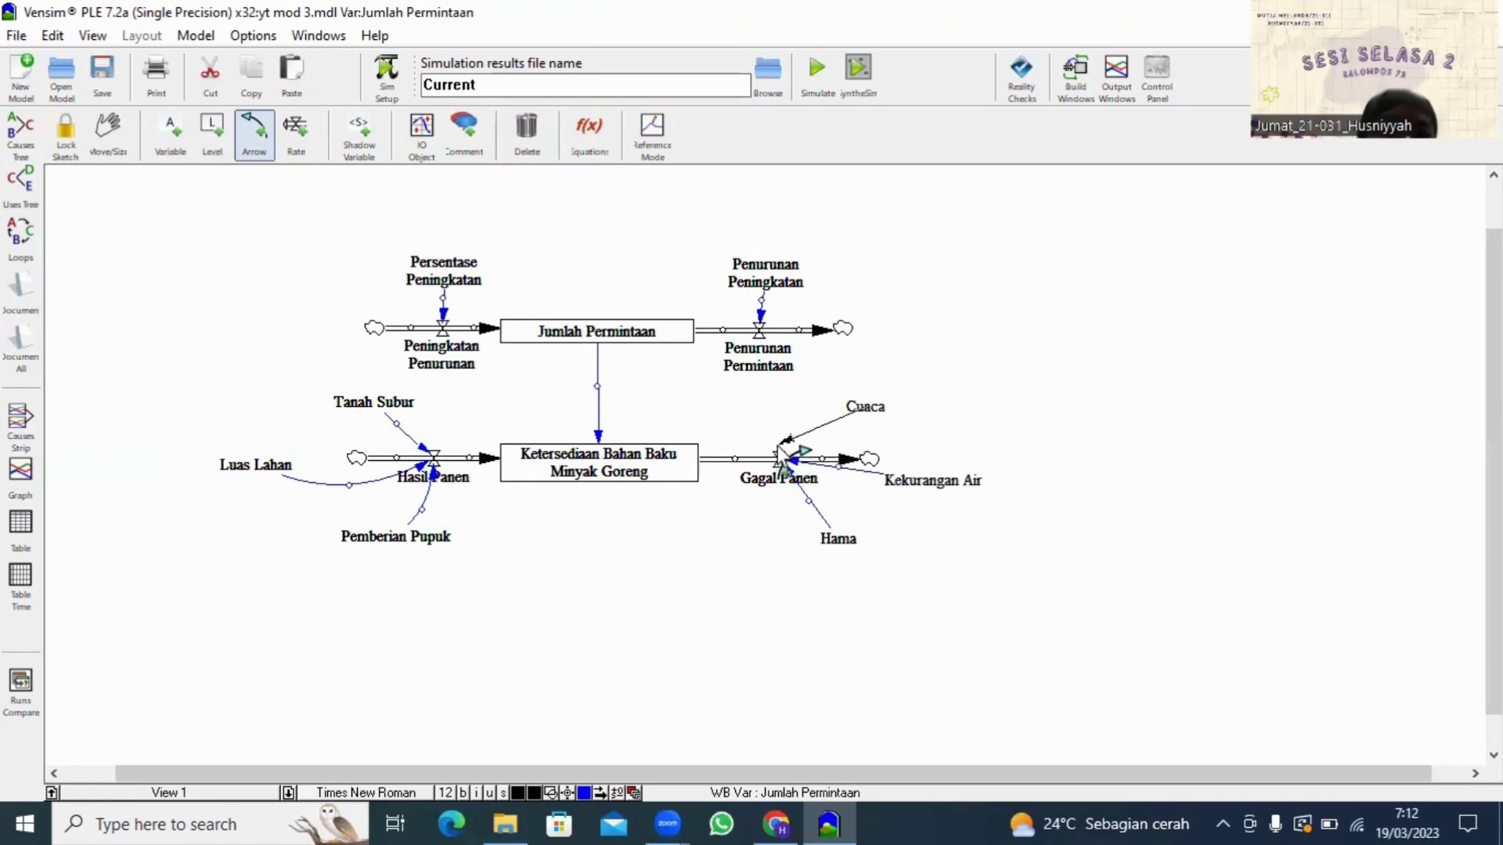
pyautogui.click(784, 458)
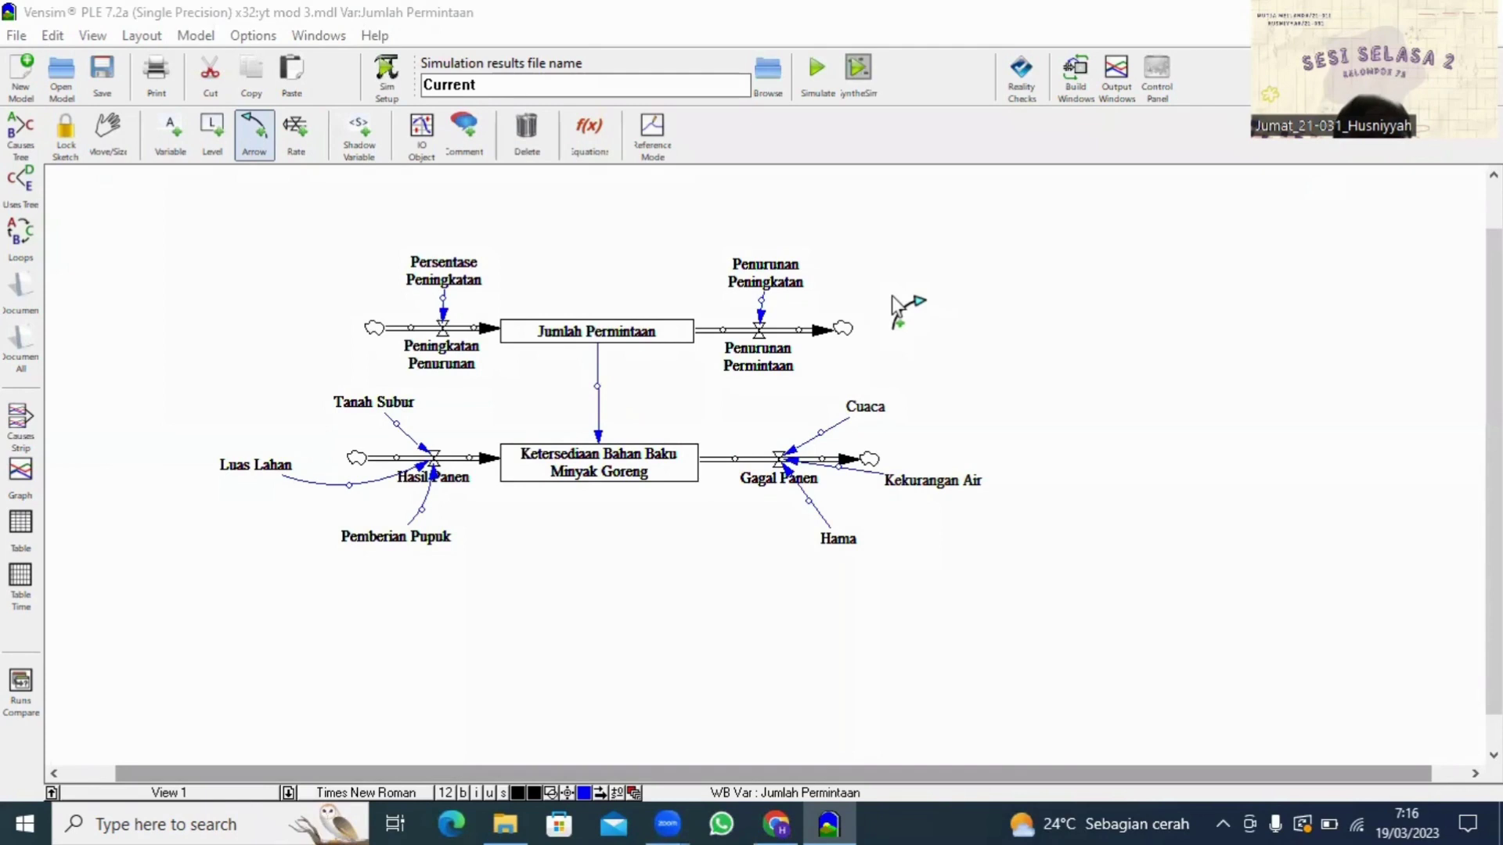
# Step: Set the equations of the constants Persentase Peningkatan to 0.9 and Penurunan Peningkatan to 0.5
pyautogui.click(603, 145)
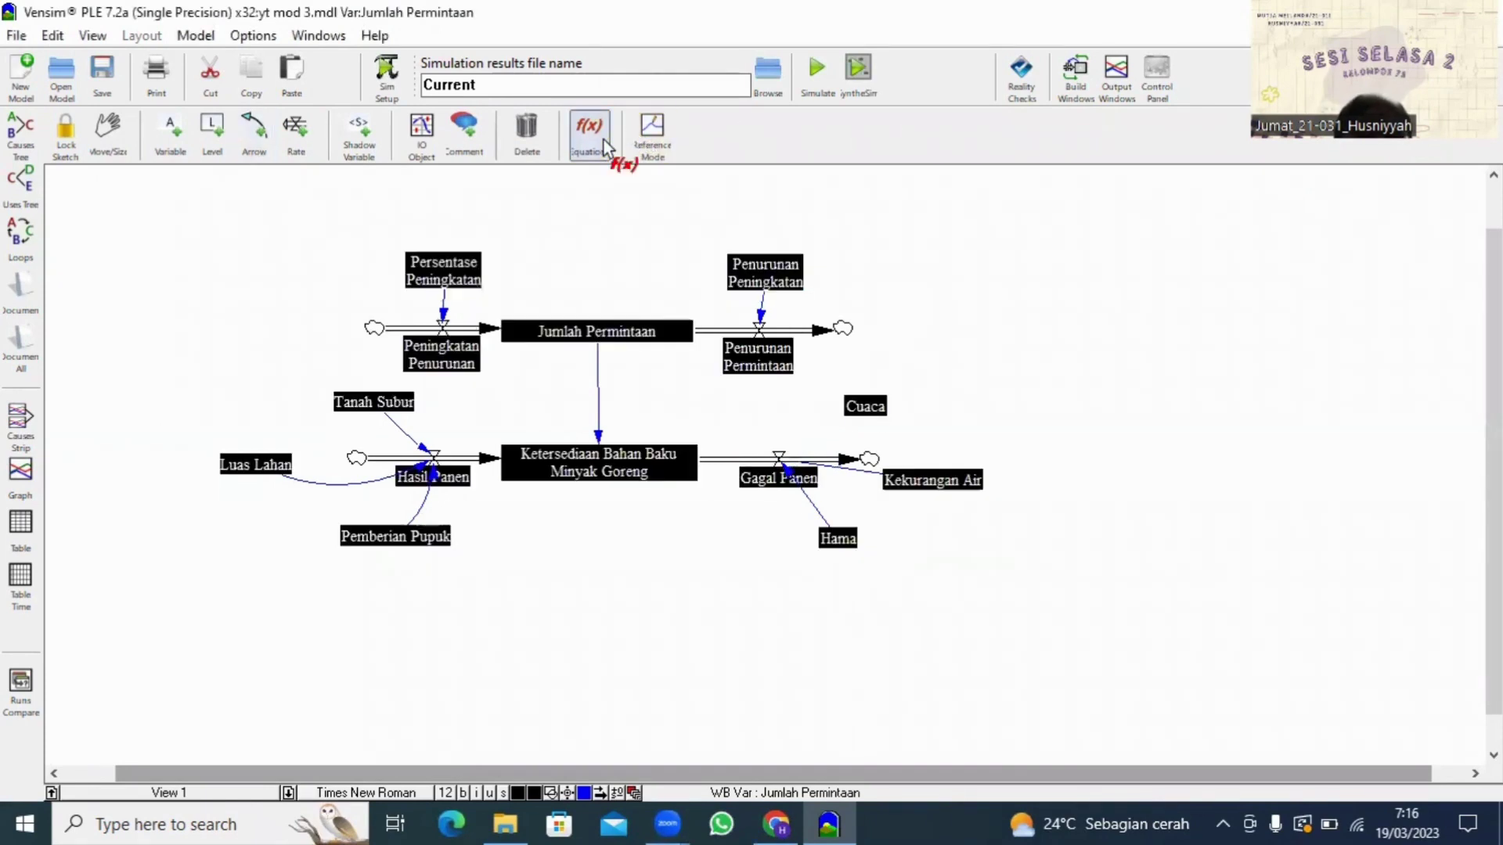
pyautogui.click(445, 273)
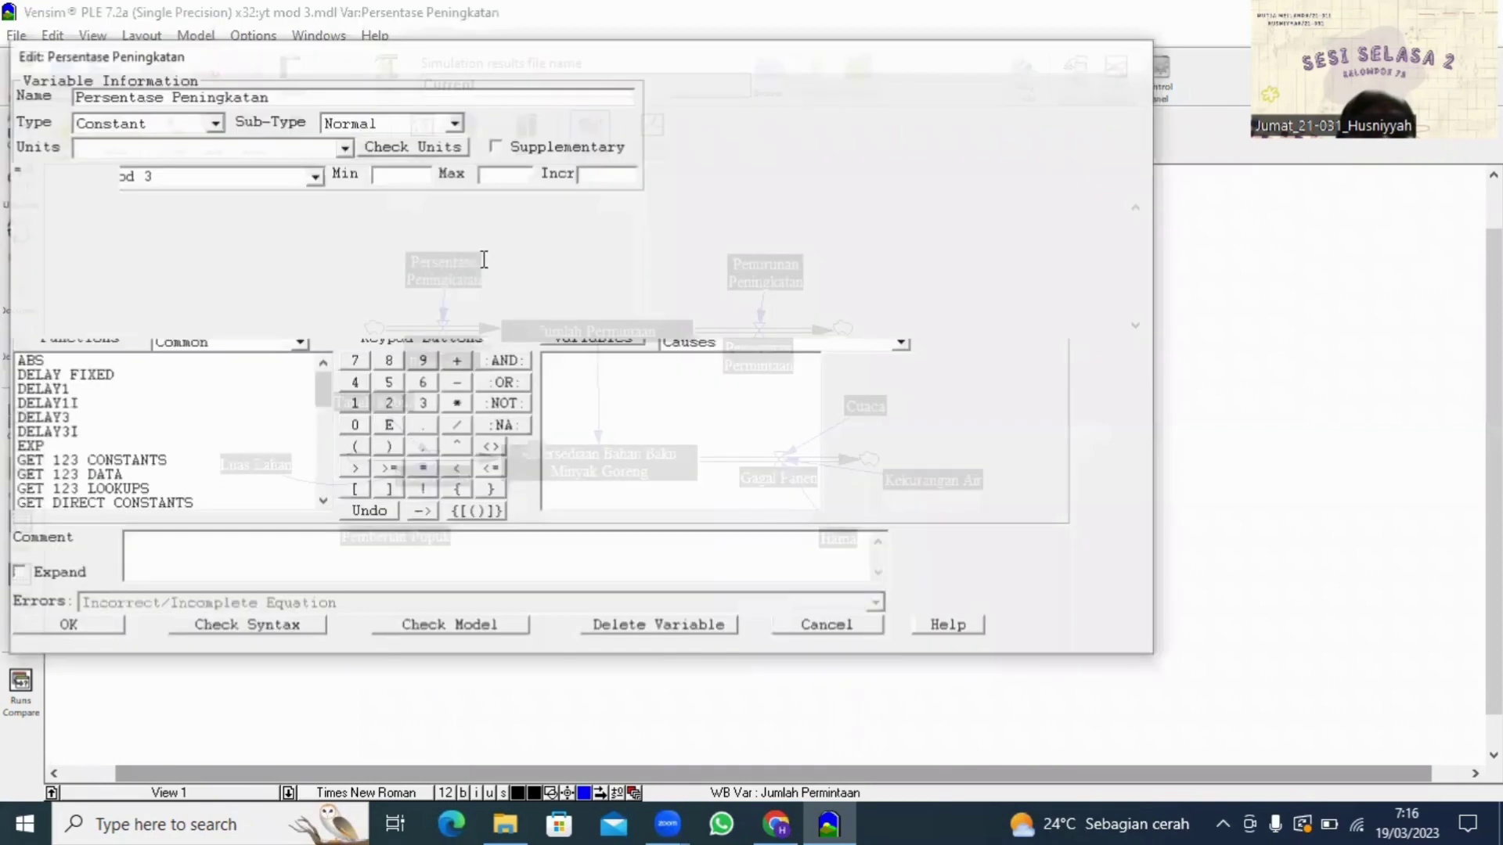
pyautogui.write('0.9')
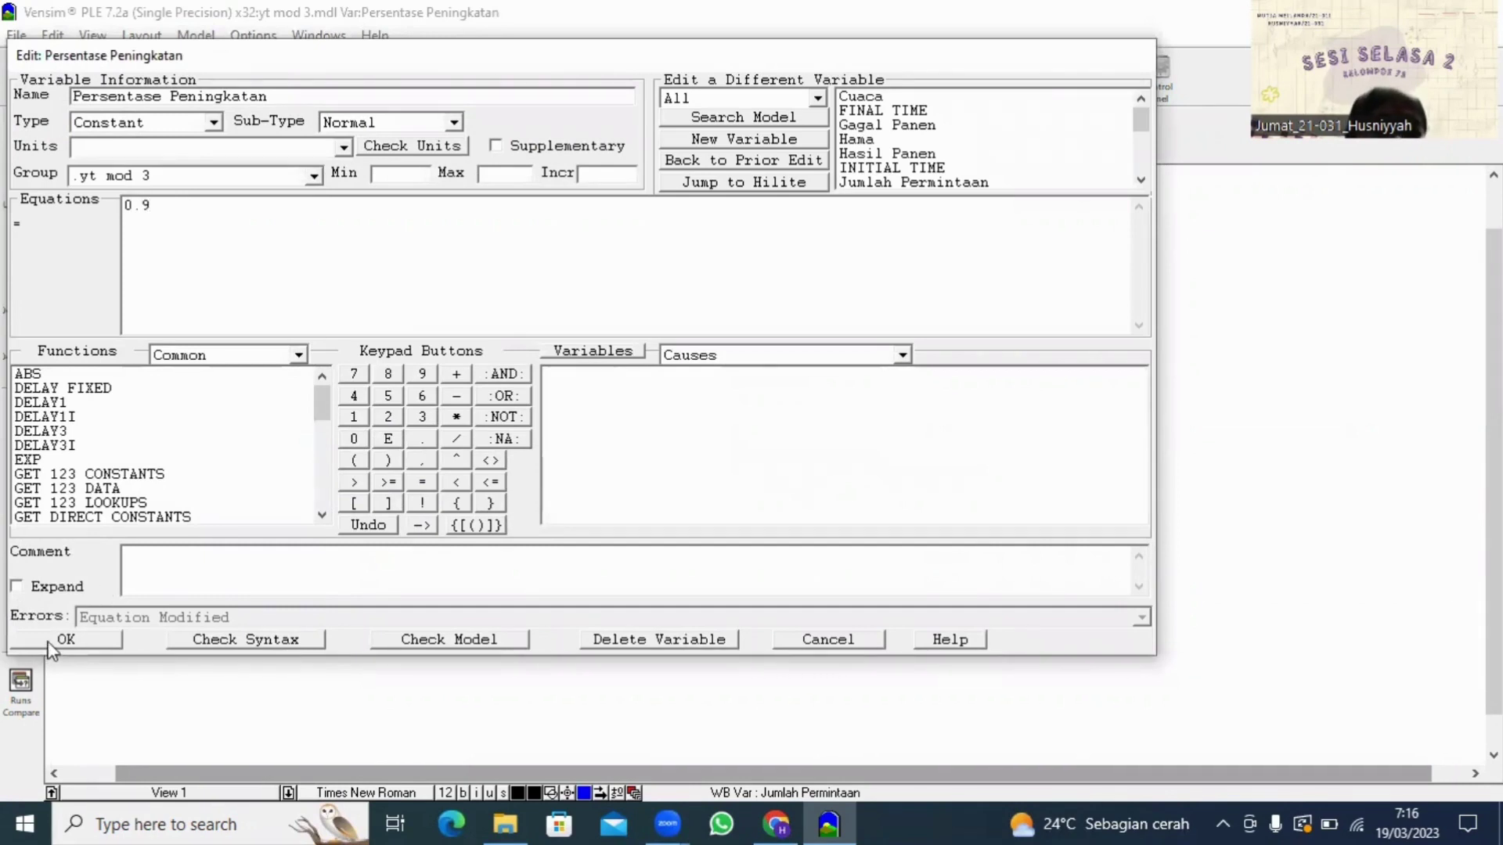
pyautogui.click(50, 643)
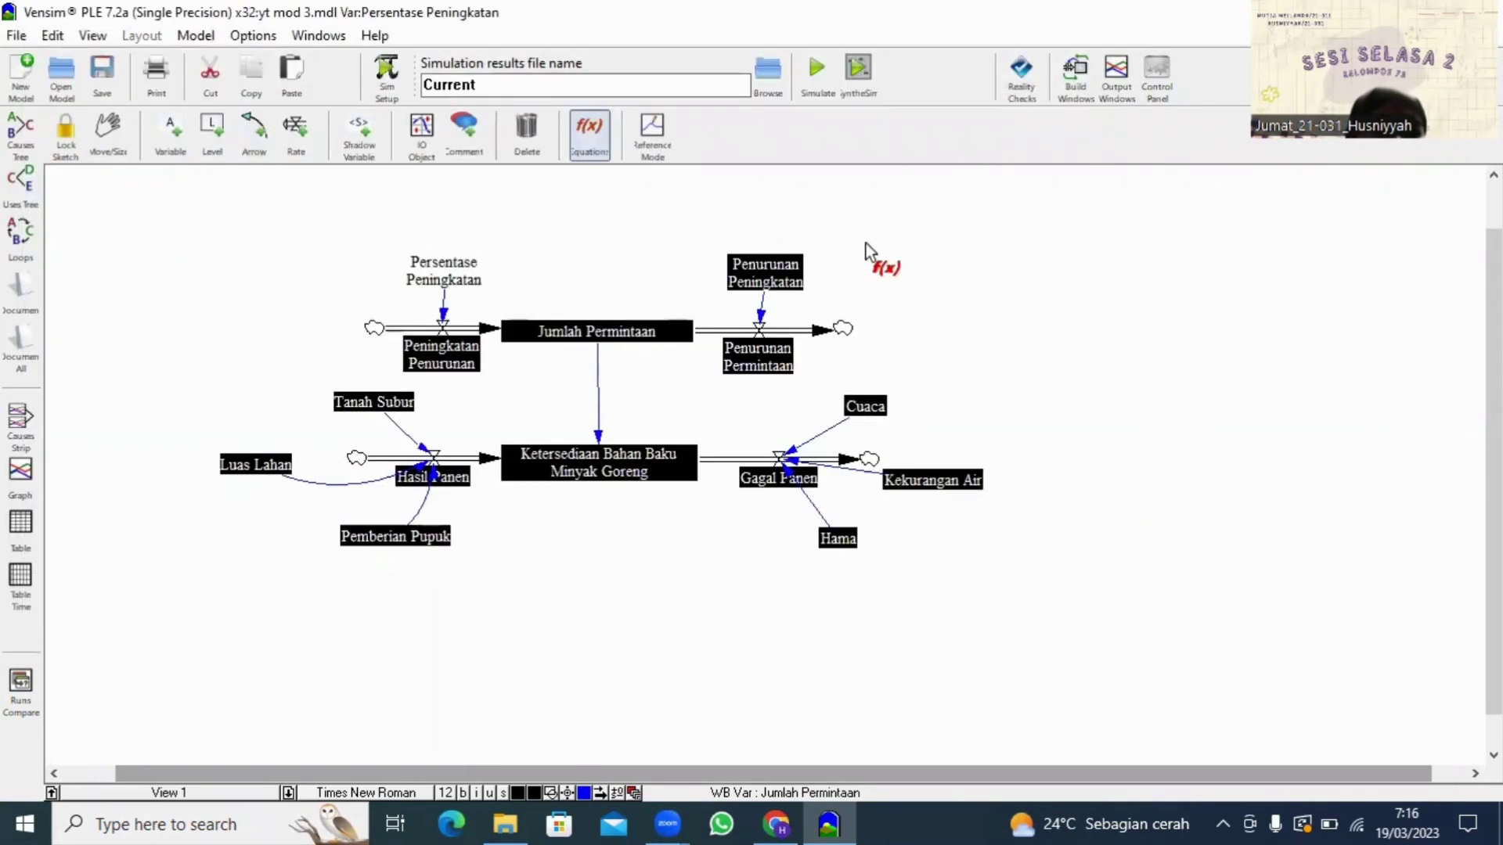
pyautogui.click(755, 270)
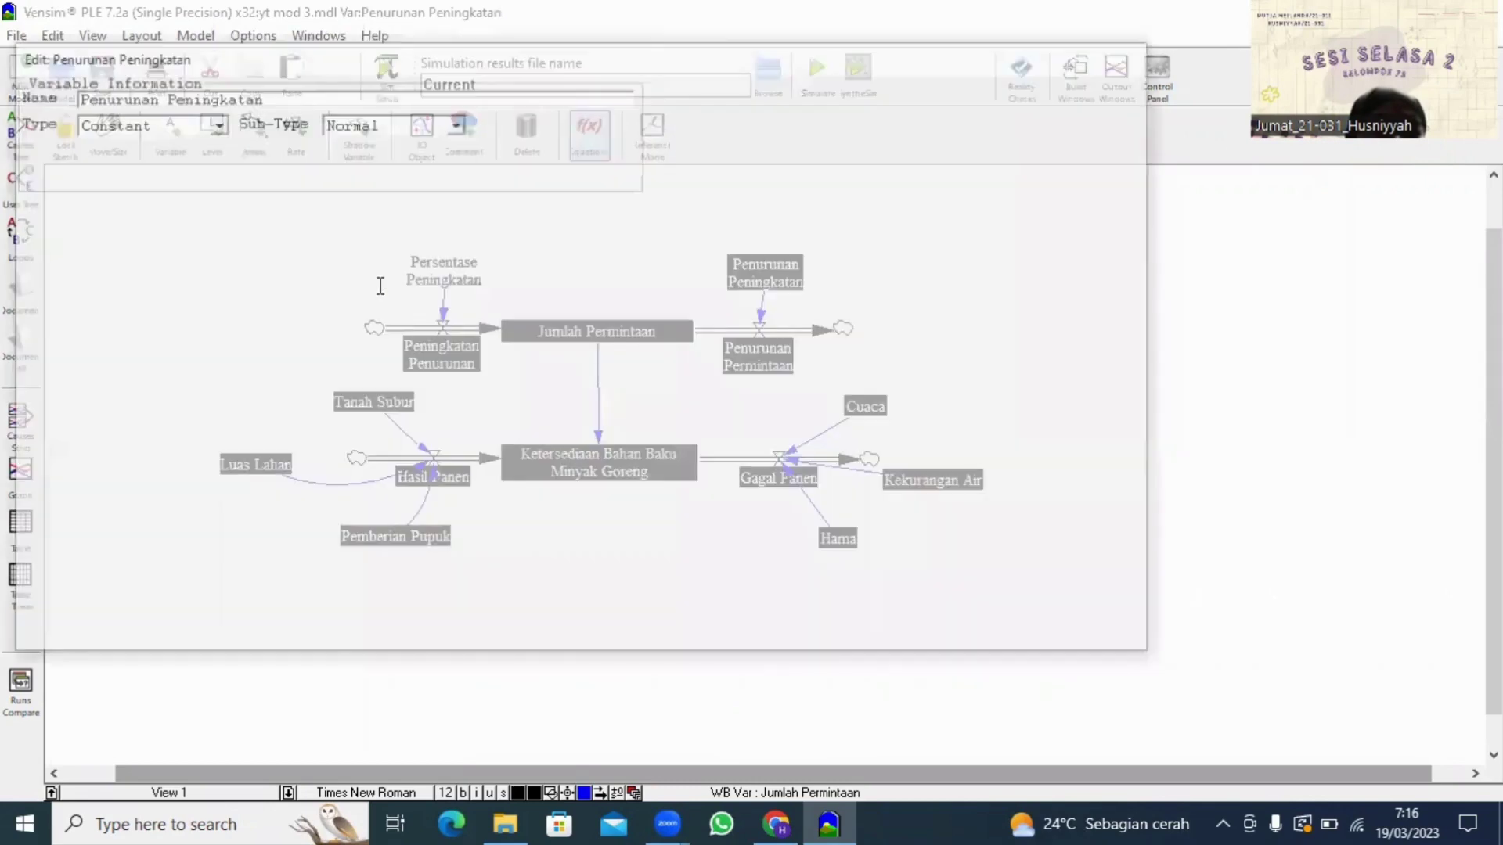
pyautogui.write('0.5')
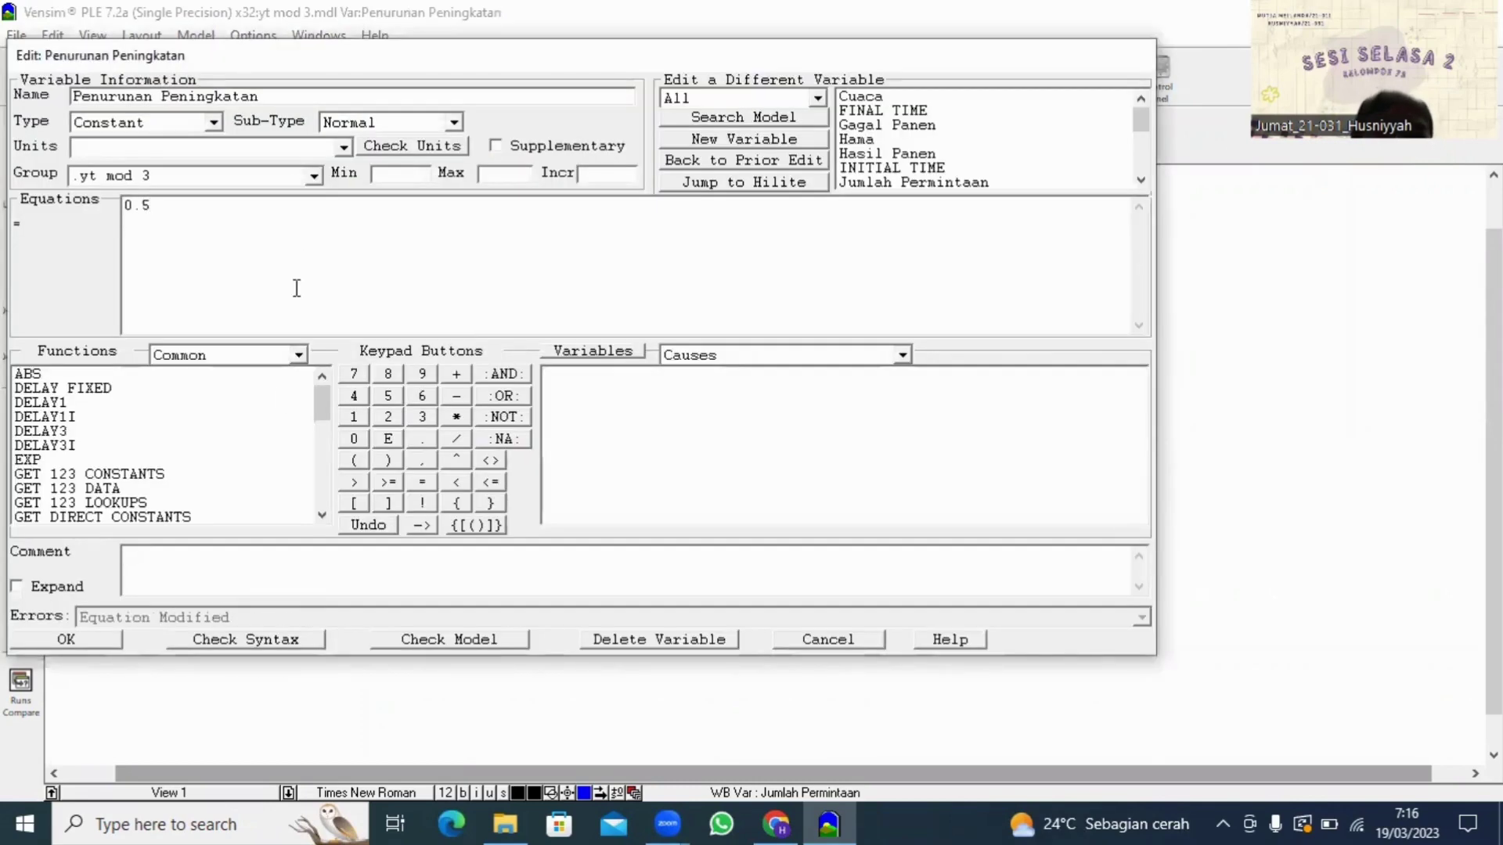
pyautogui.click(88, 636)
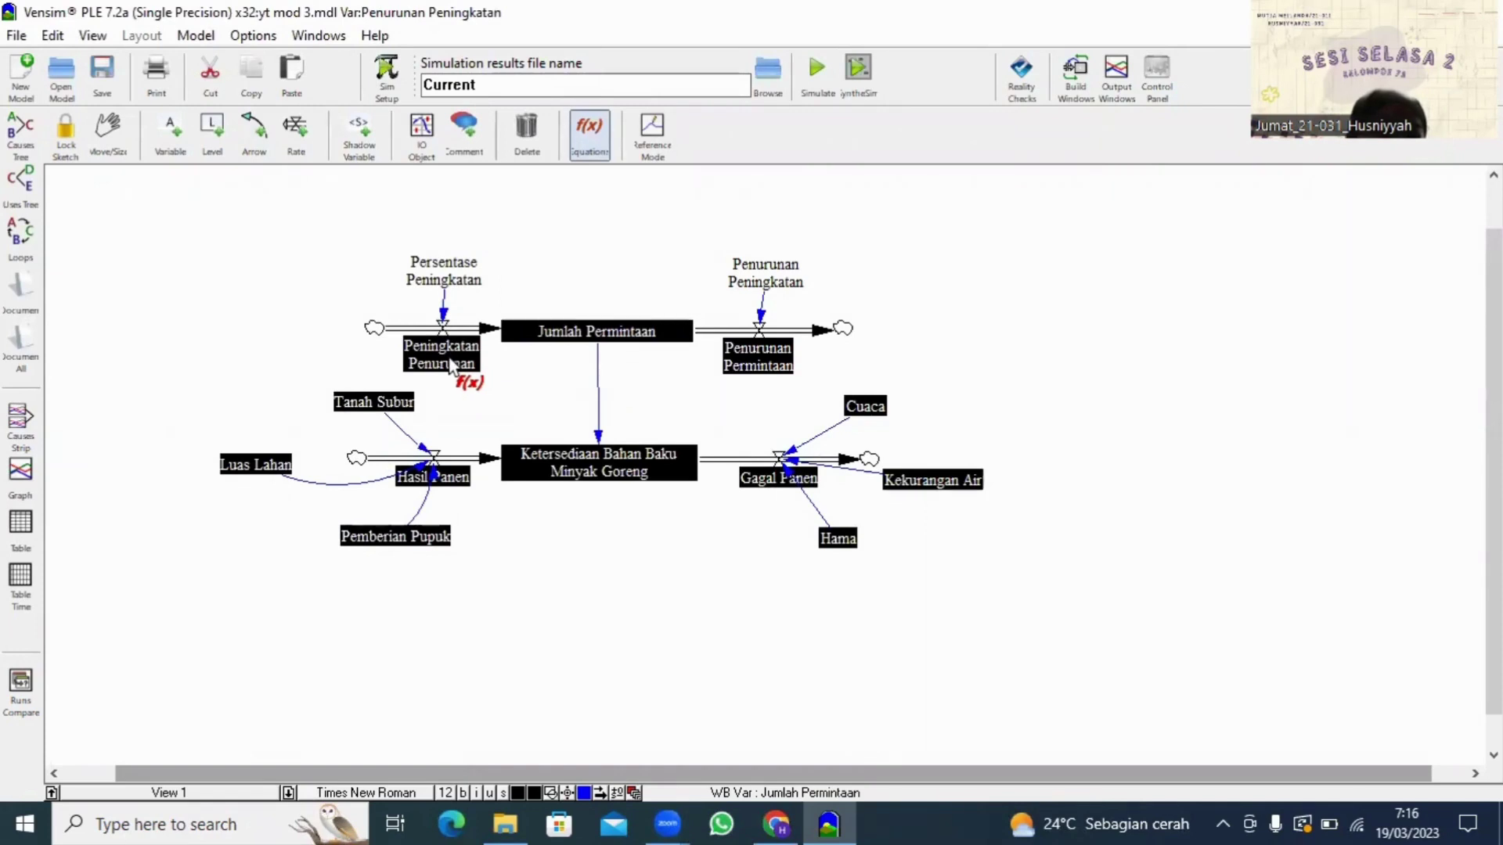
# Step: Define the Peningkatan Penurunan rate equation as Persentase Peningkatan*1000
pyautogui.click(451, 365)
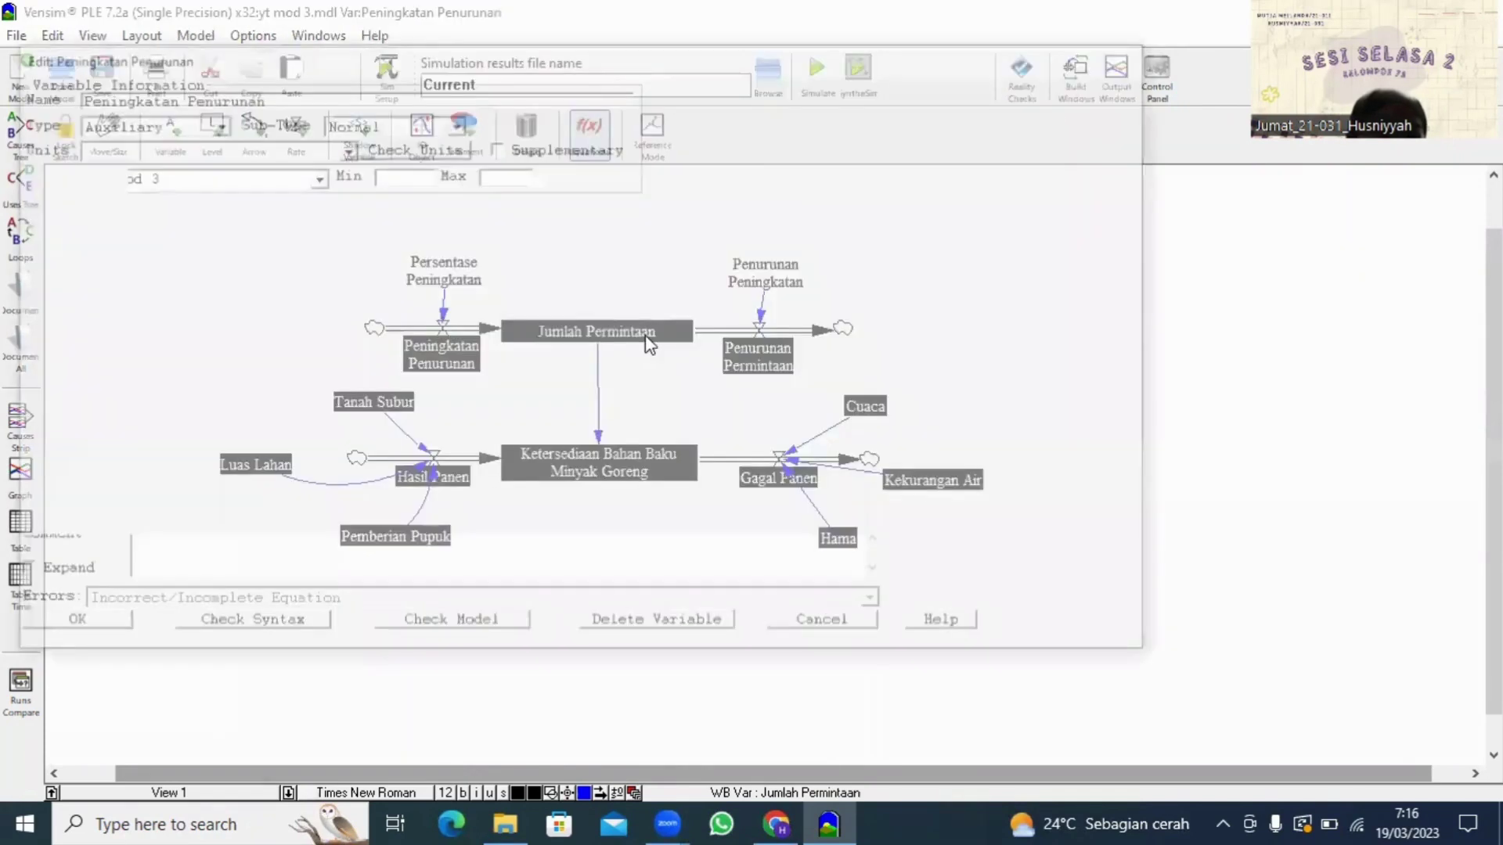
pyautogui.click(642, 375)
pyautogui.click(642, 375)
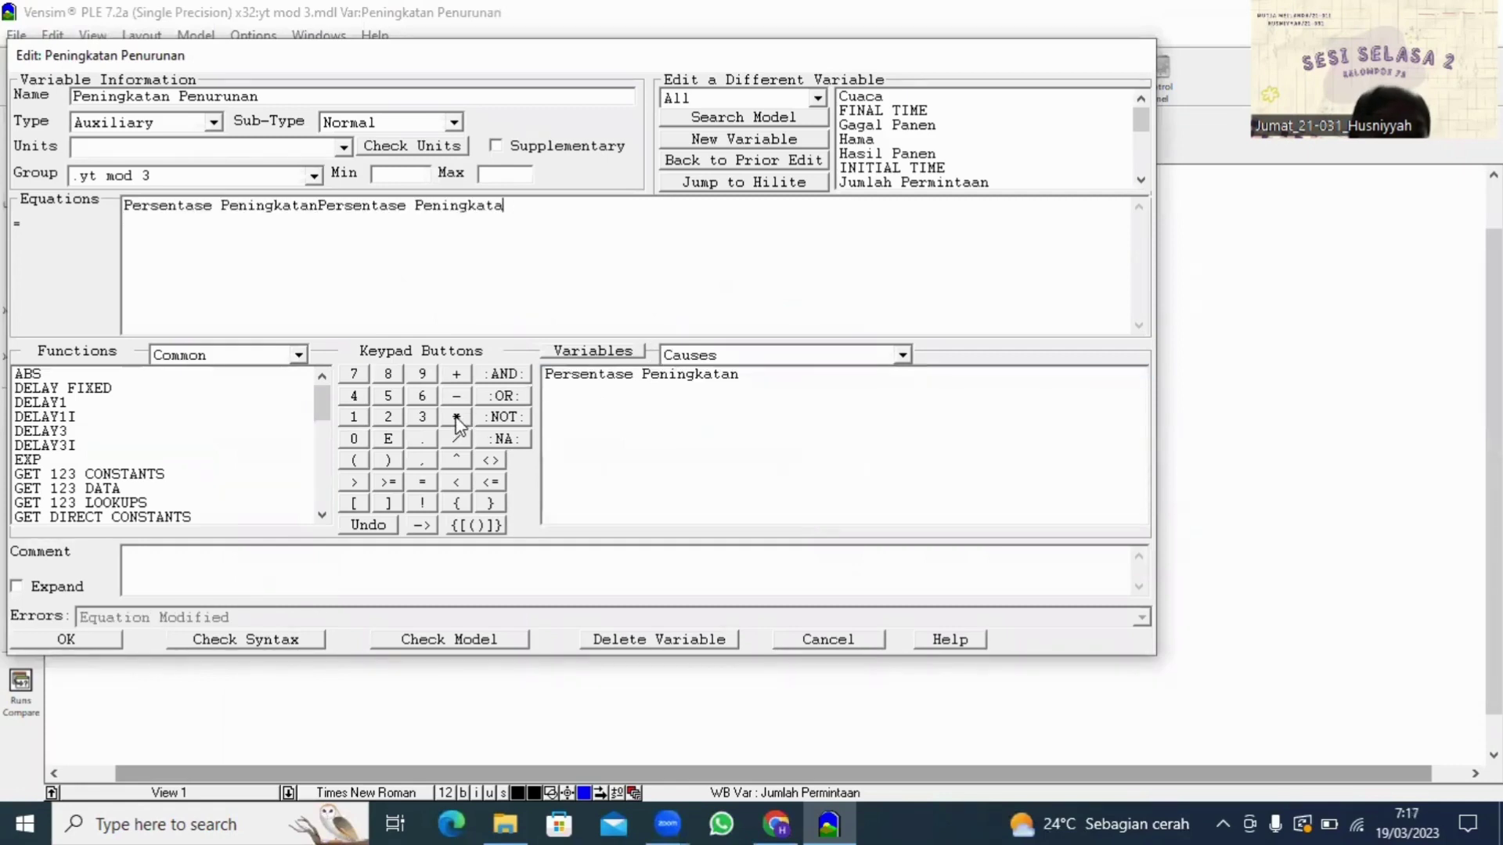
pyautogui.press('BackSpace')
pyautogui.press('BackSpace')
pyautogui.press('BackSpace')
pyautogui.press('BackSpace')
pyautogui.press('BackSpace')
pyautogui.press('BackSpace')
pyautogui.press('BackSpace')
pyautogui.press('BackSpace')
pyautogui.press('BackSpace')
pyautogui.press('BackSpace')
pyautogui.press('BackSpace')
pyautogui.press('BackSpace')
pyautogui.press('BackSpace')
pyautogui.press('BackSpace')
pyautogui.press('BackSpace')
pyautogui.press('BackSpace')
pyautogui.press('BackSpace')
pyautogui.press('BackSpace')
pyautogui.press('BackSpace')
pyautogui.press('BackSpace')
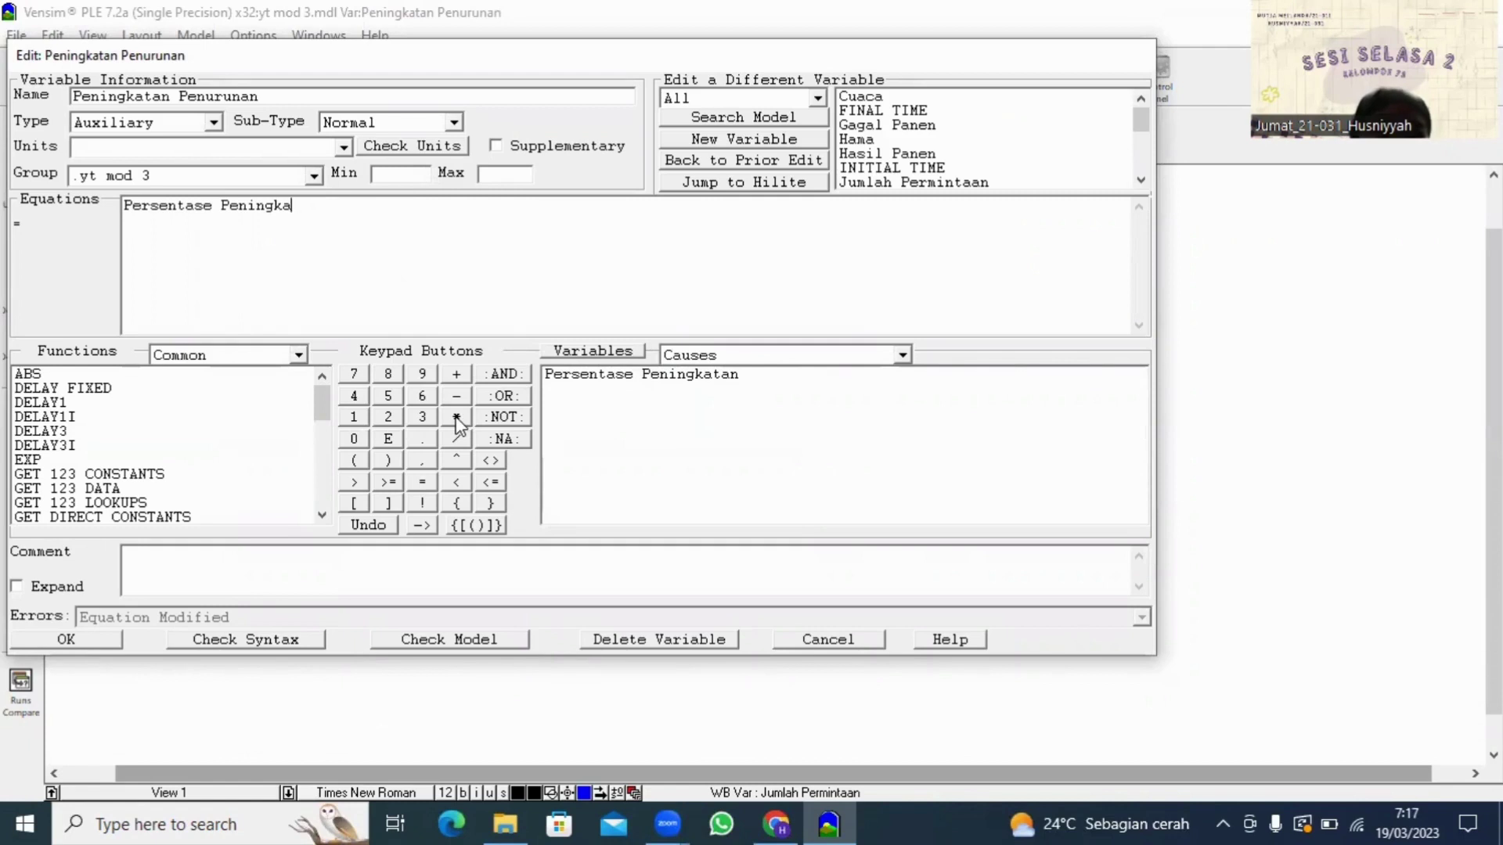
pyautogui.press('BackSpace')
pyautogui.press('BackSpace')
pyautogui.press('BackSpace')
pyautogui.press('BackSpace')
pyautogui.press('BackSpace')
pyautogui.press('BackSpace')
pyautogui.press('BackSpace')
pyautogui.press('BackSpace')
pyautogui.press('BackSpace')
pyautogui.press('BackSpace')
pyautogui.press('BackSpace')
pyautogui.press('BackSpace')
pyautogui.press('BackSpace')
pyautogui.press('BackSpace')
pyautogui.press('BackSpace')
pyautogui.press('BackSpace')
pyautogui.press('BackSpace')
pyautogui.press('BackSpace')
pyautogui.press('BackSpace')
pyautogui.click(579, 376)
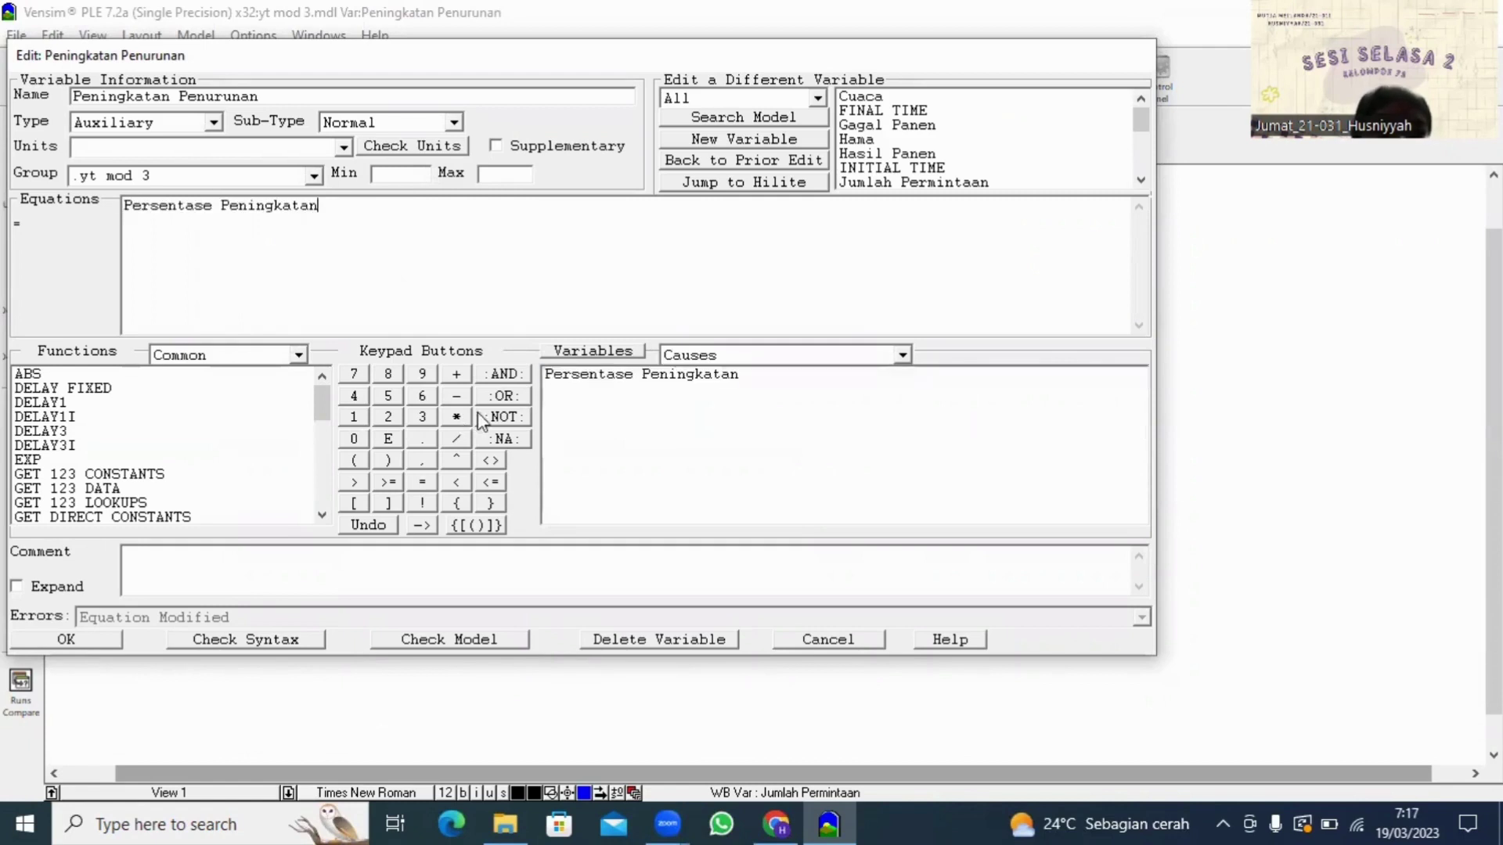
pyautogui.click(457, 417)
pyautogui.write('10')
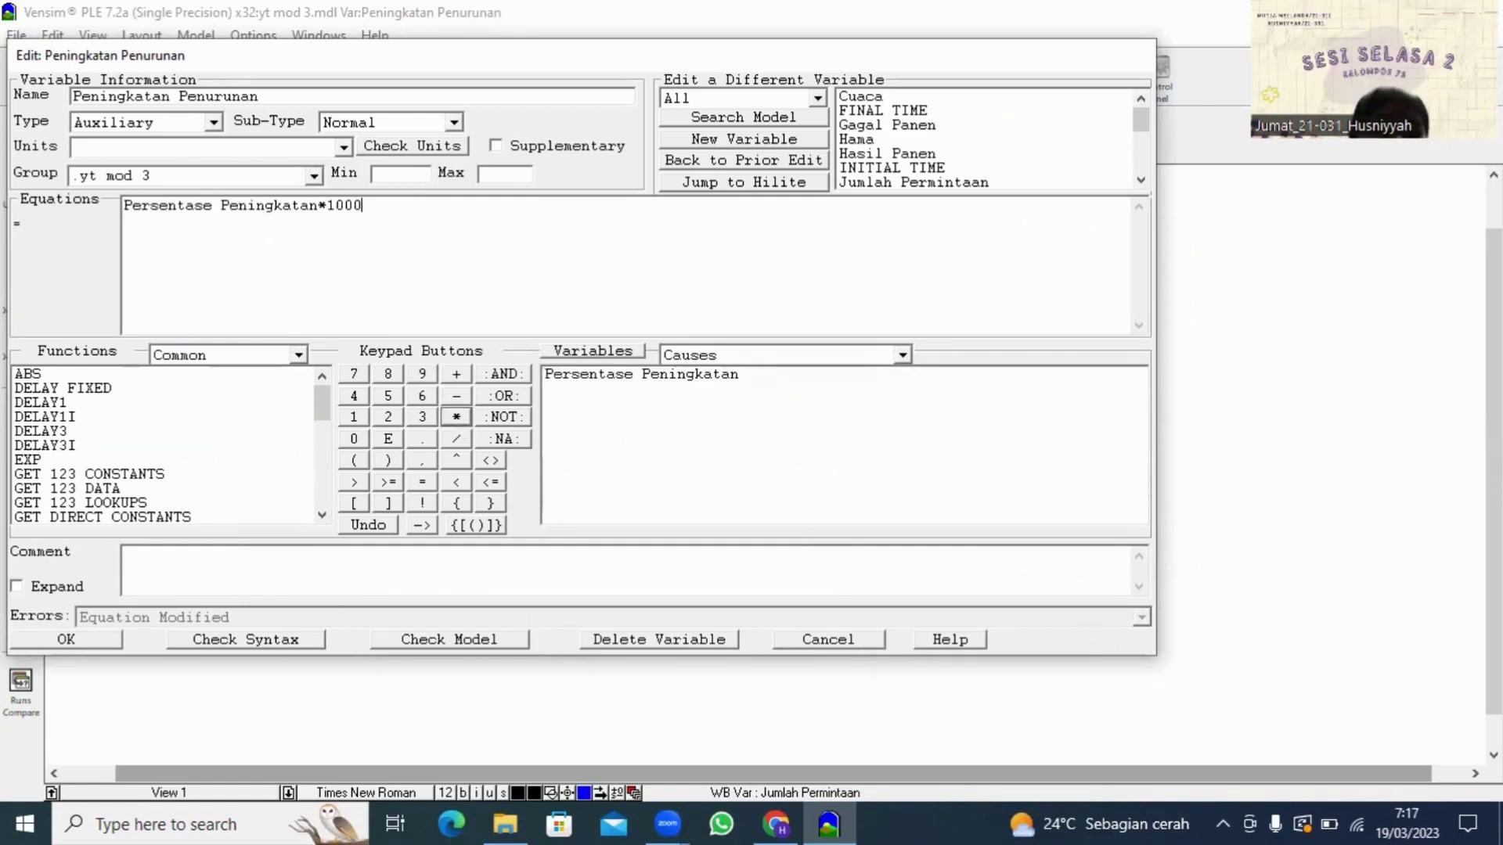
pyautogui.write('00')
pyautogui.click(92, 636)
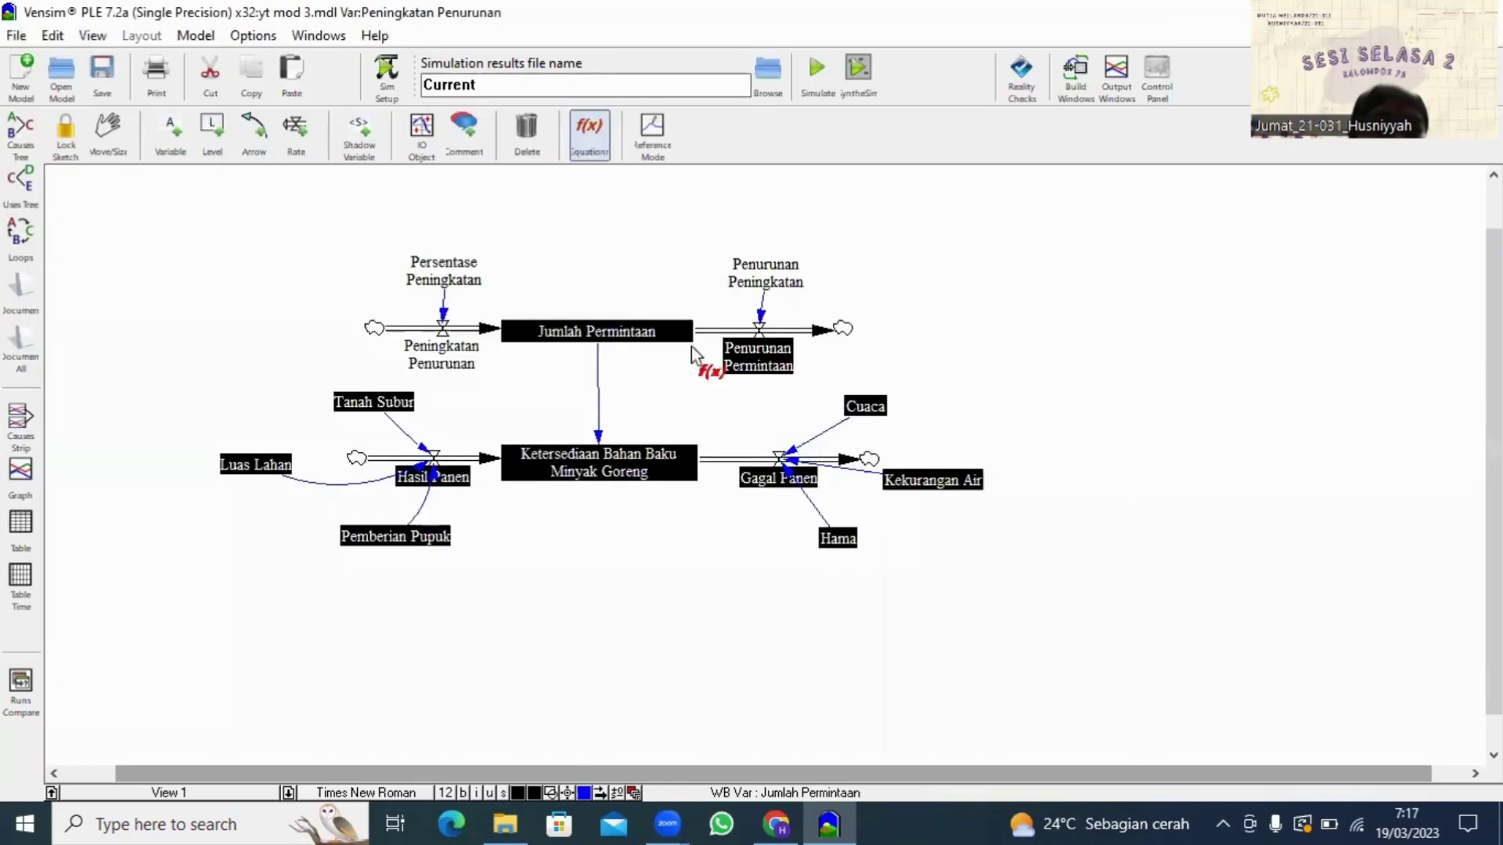
# Step: Define the Penurunan Permintaan rate equation as Penurunan Peningkatan*1000
pyautogui.click(752, 356)
pyautogui.click(691, 375)
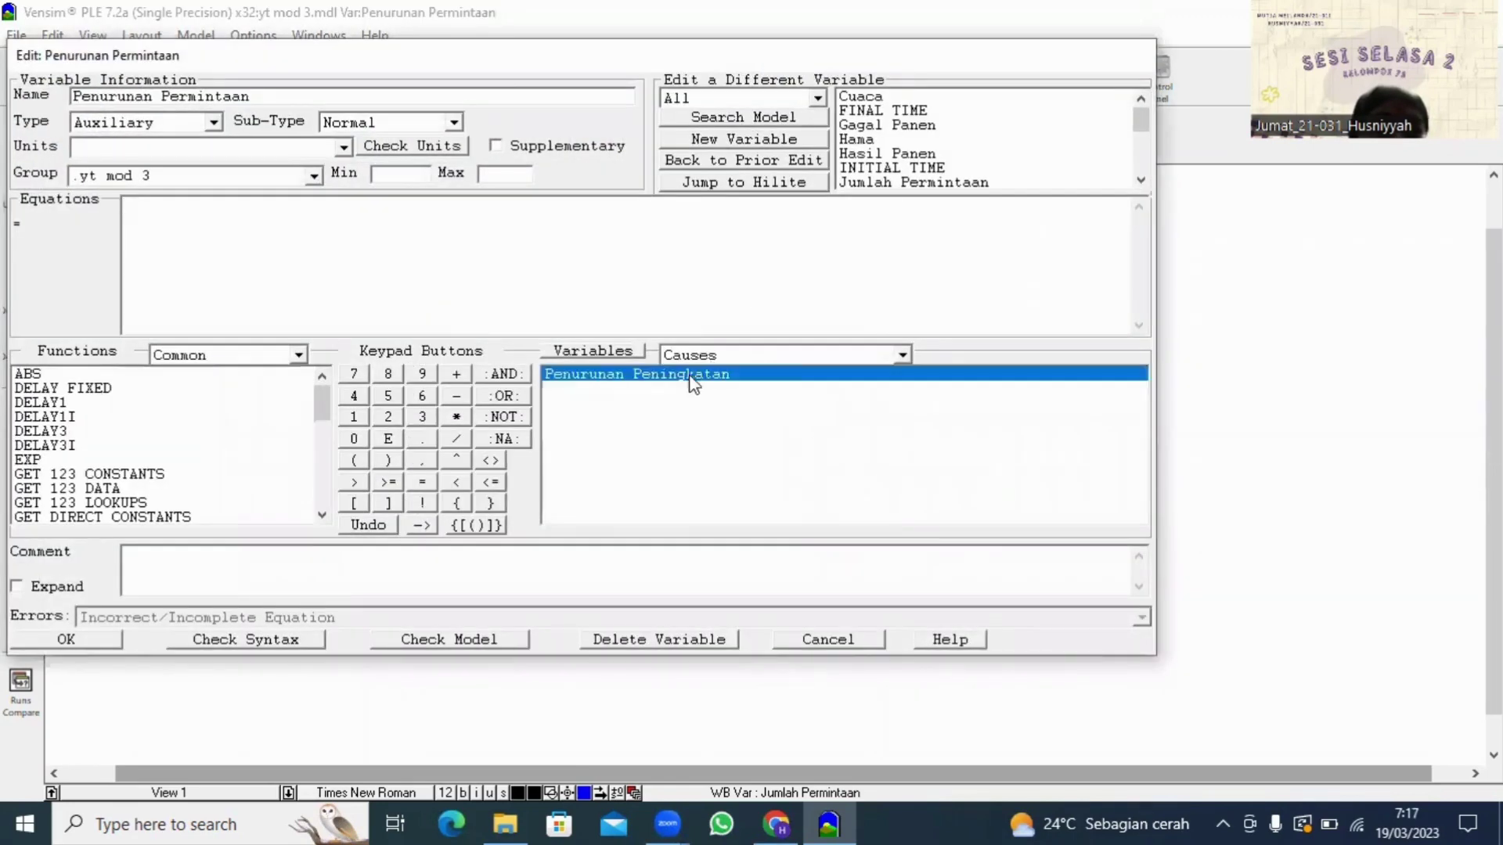
pyautogui.click(691, 375)
pyautogui.click(457, 416)
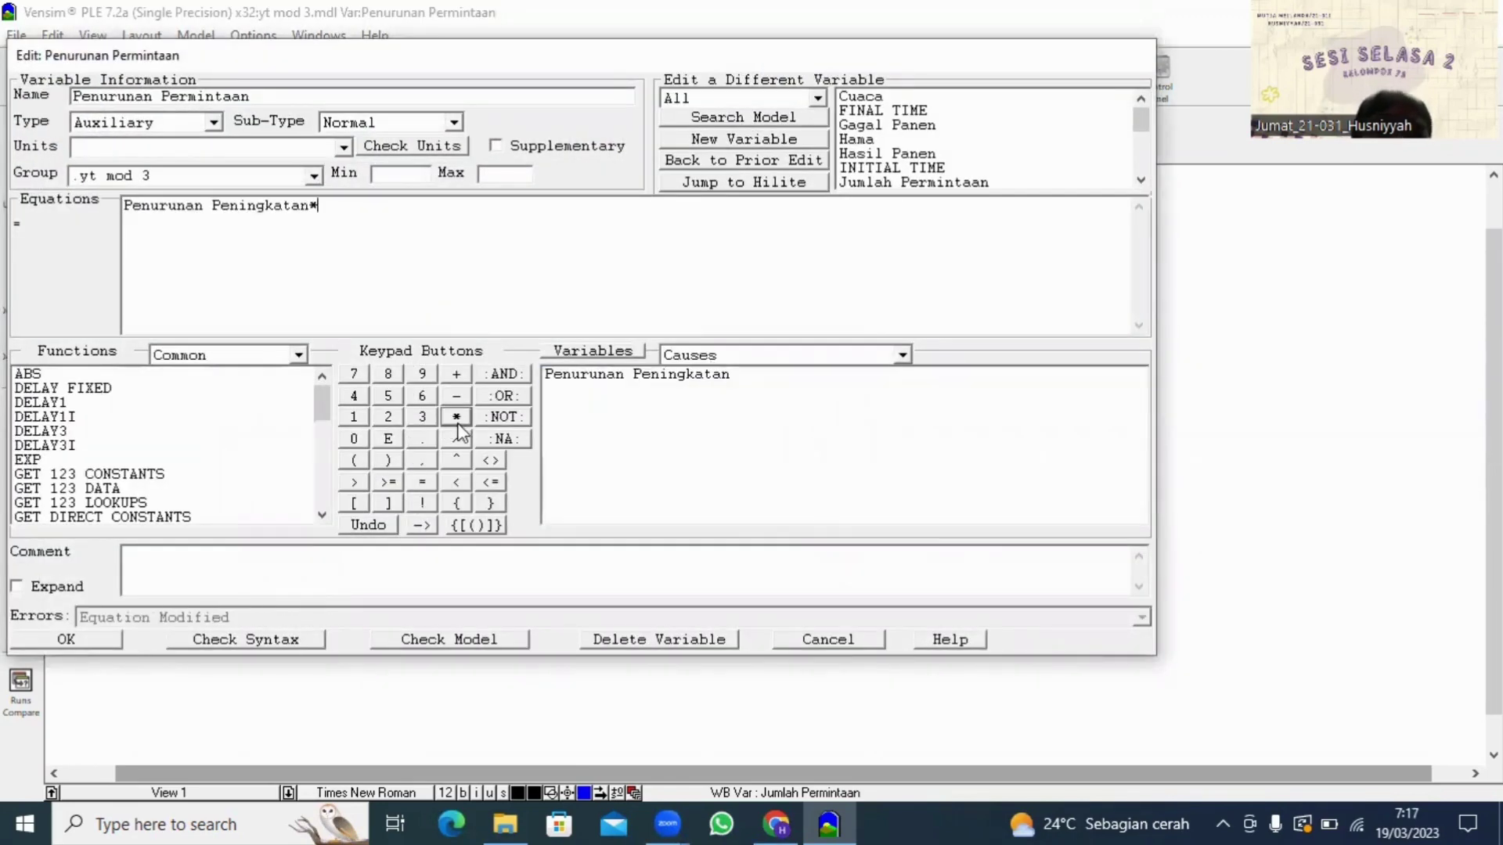
pyautogui.write('1000')
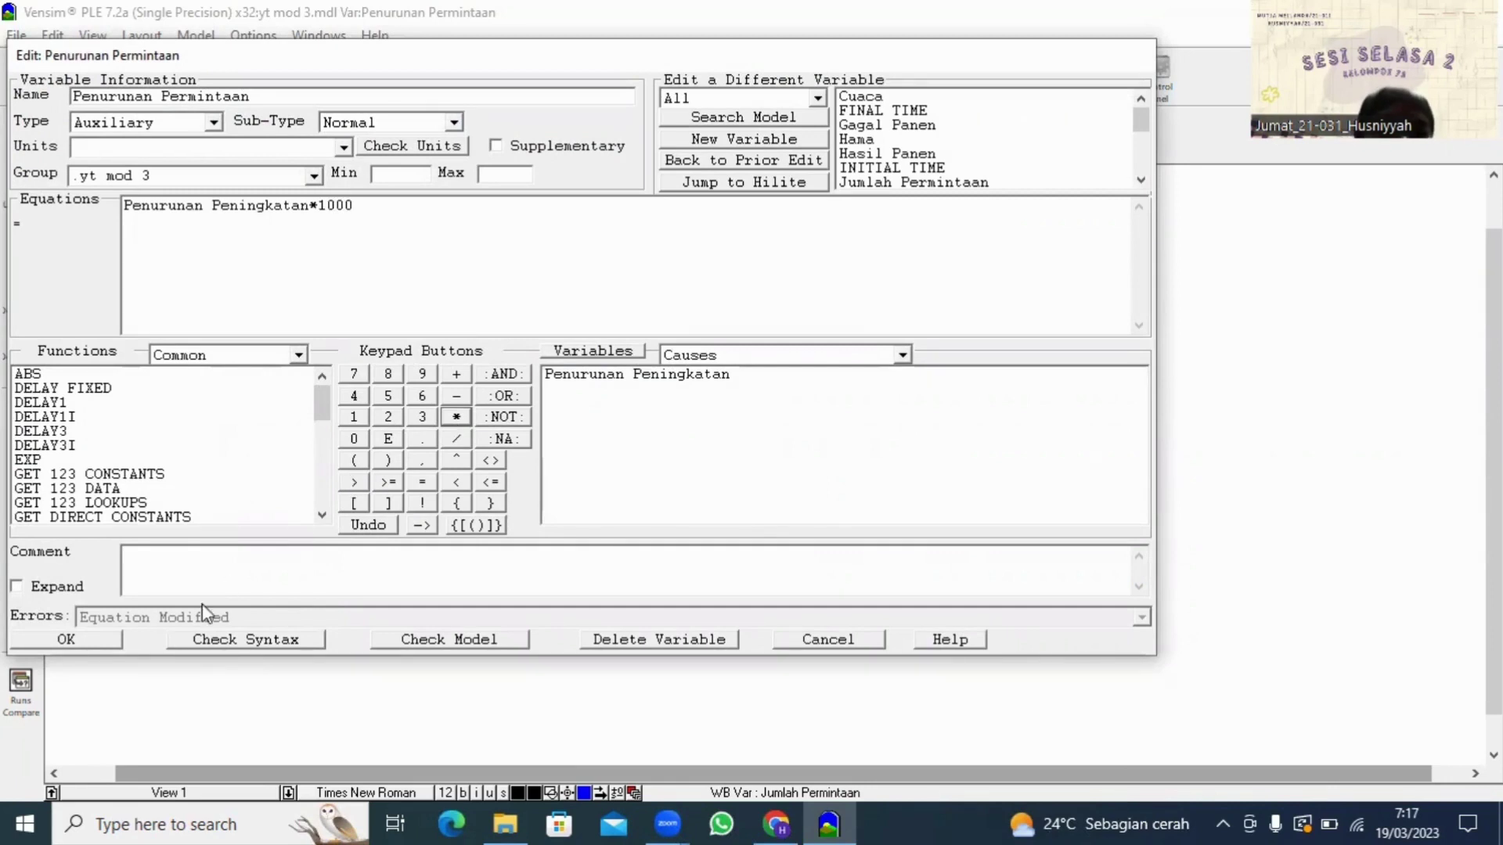
pyautogui.click(56, 642)
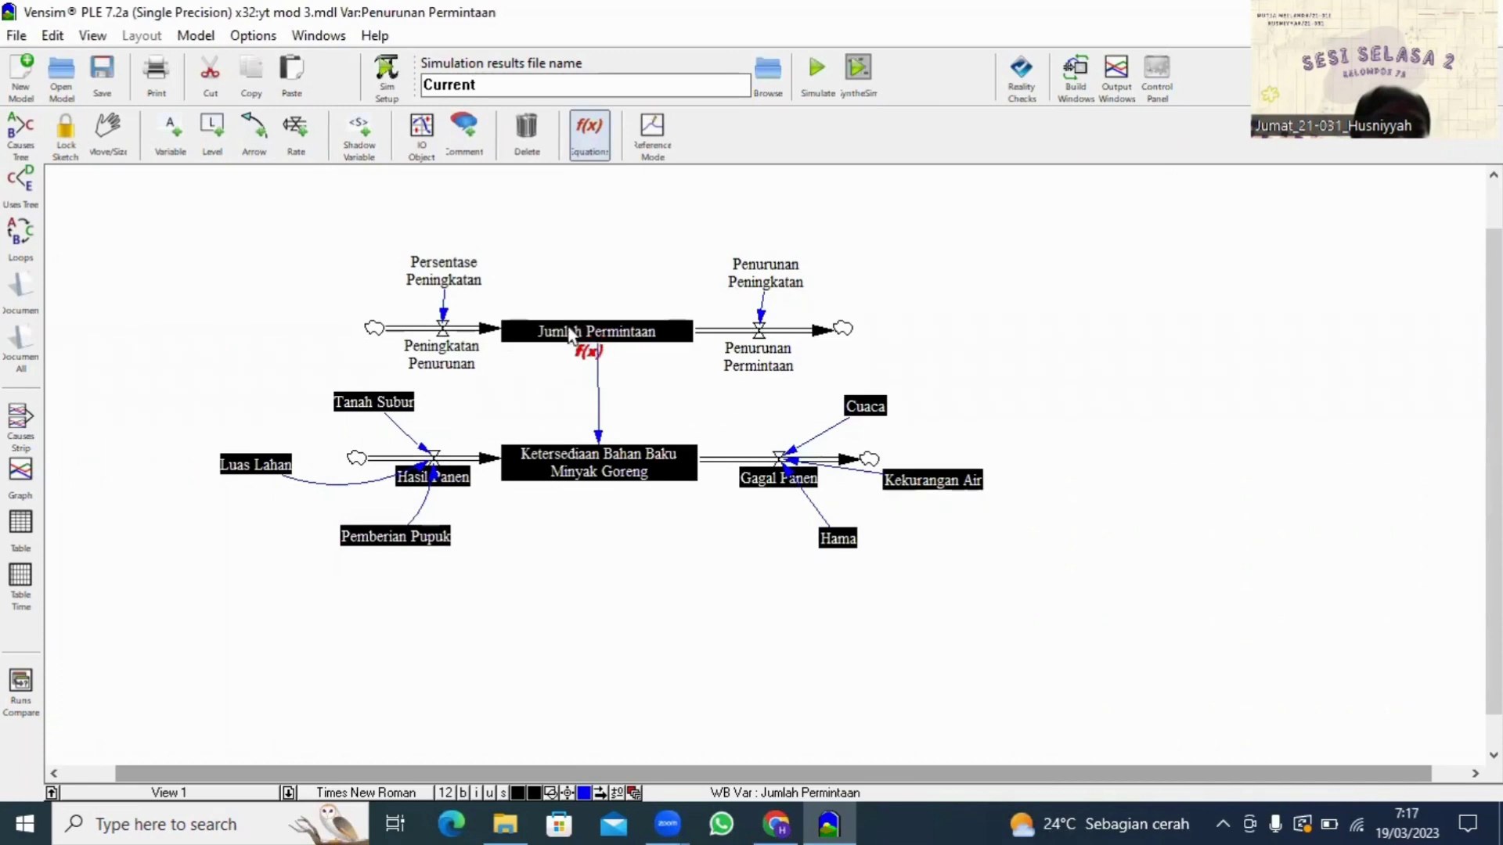
# Step: Set the initial value of the Jumlah Permintaan level to 3000
pyautogui.click(571, 326)
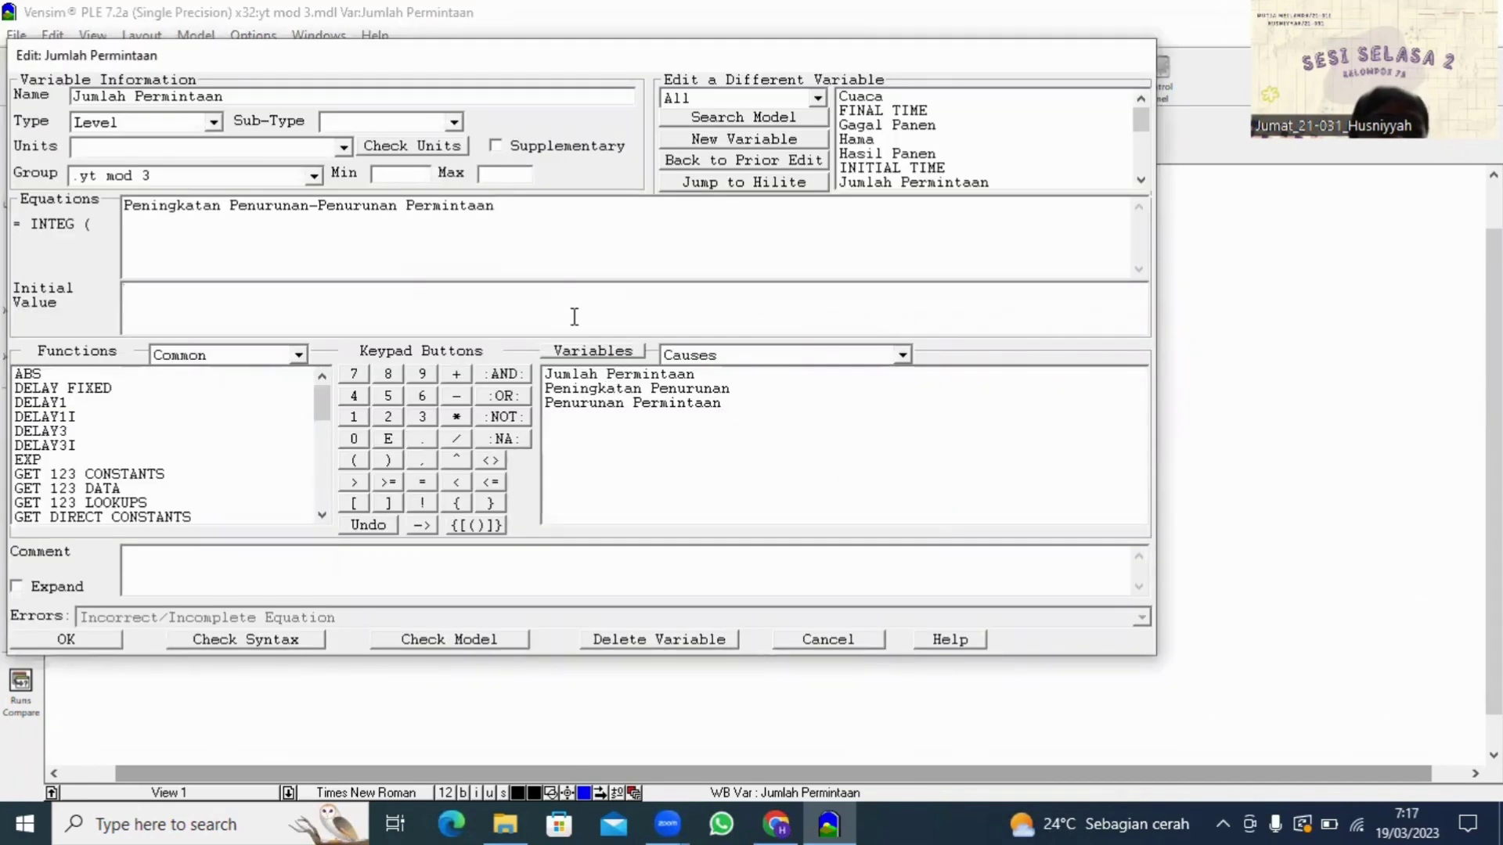
pyautogui.write('3000')
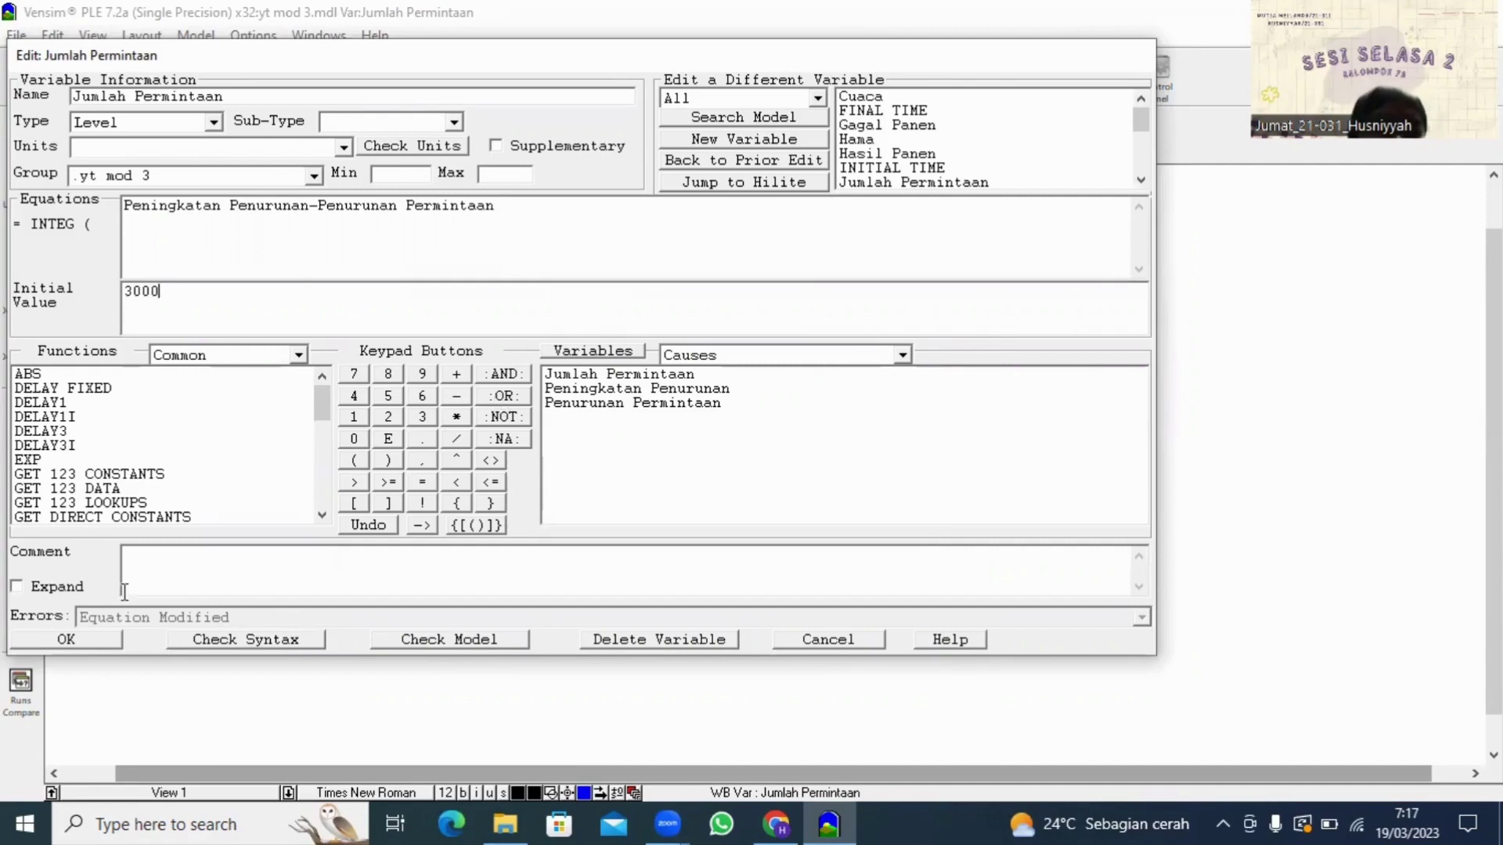
pyautogui.click(93, 635)
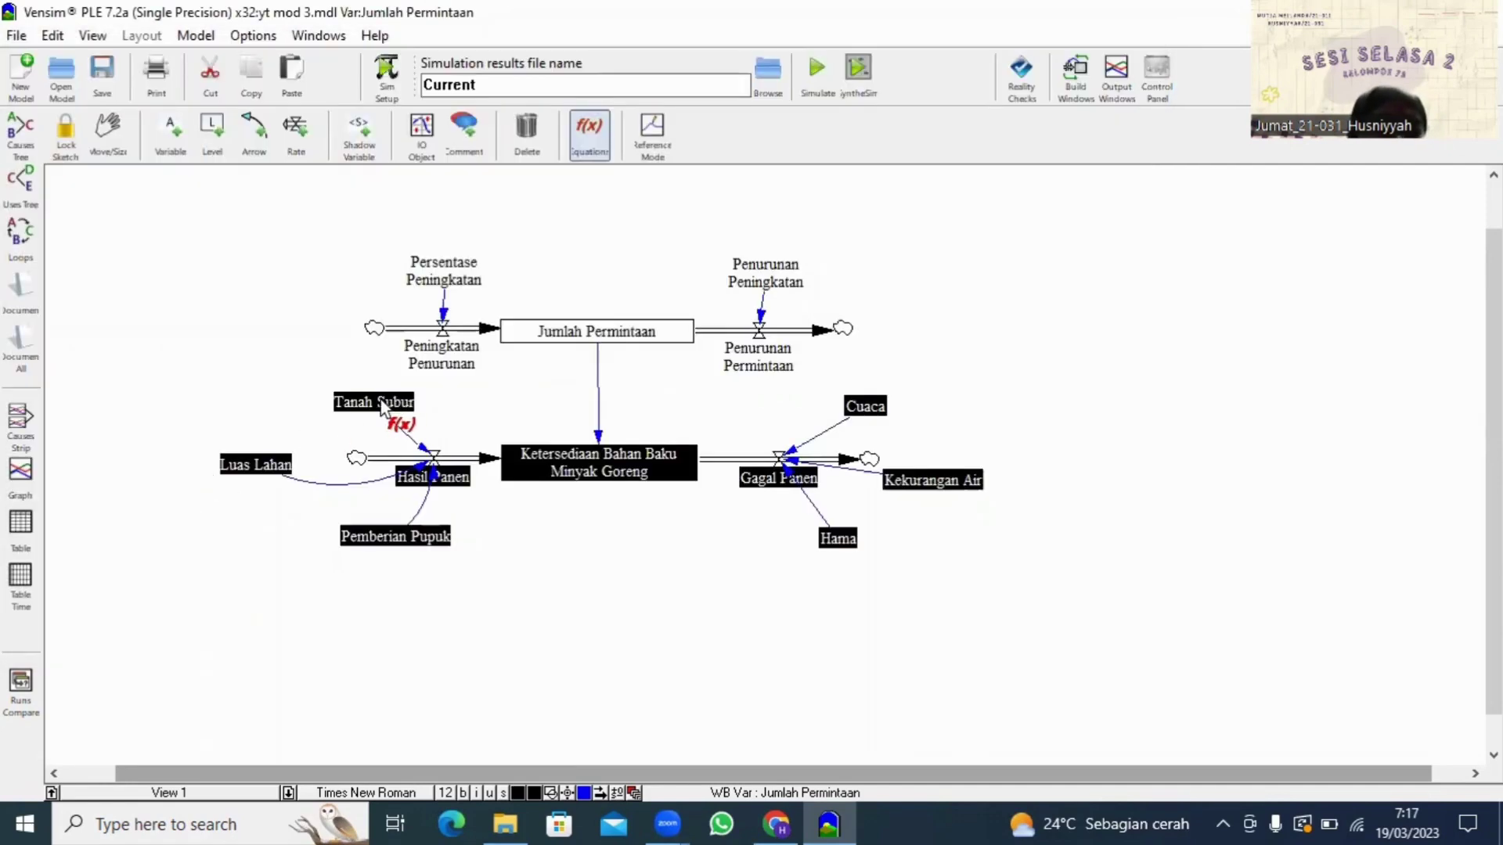
# Step: Set the equation of the constant Tanah Subur to 1200*0.3
pyautogui.click(381, 402)
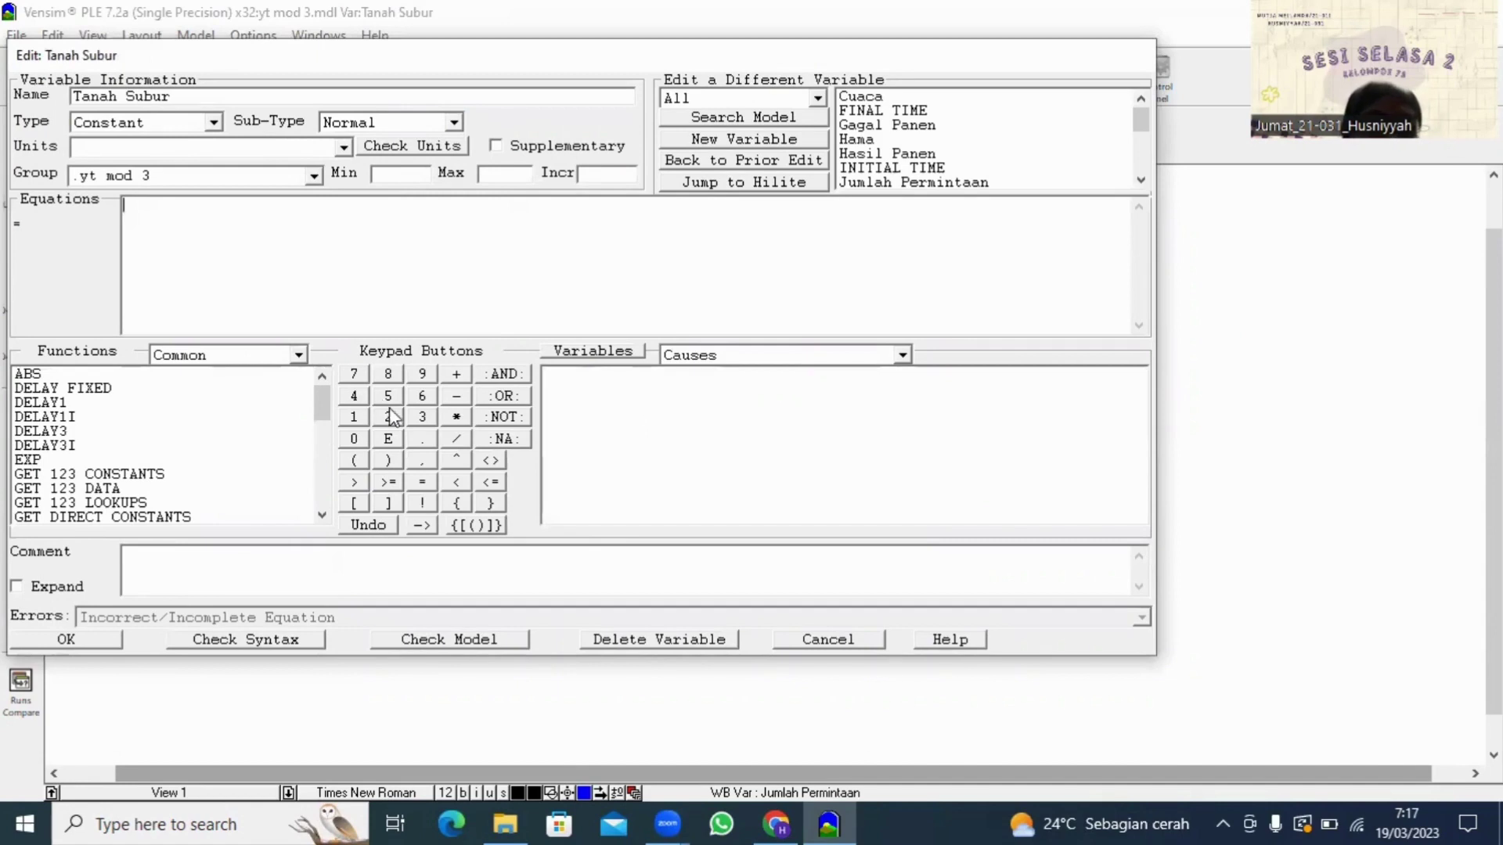
pyautogui.write('1200')
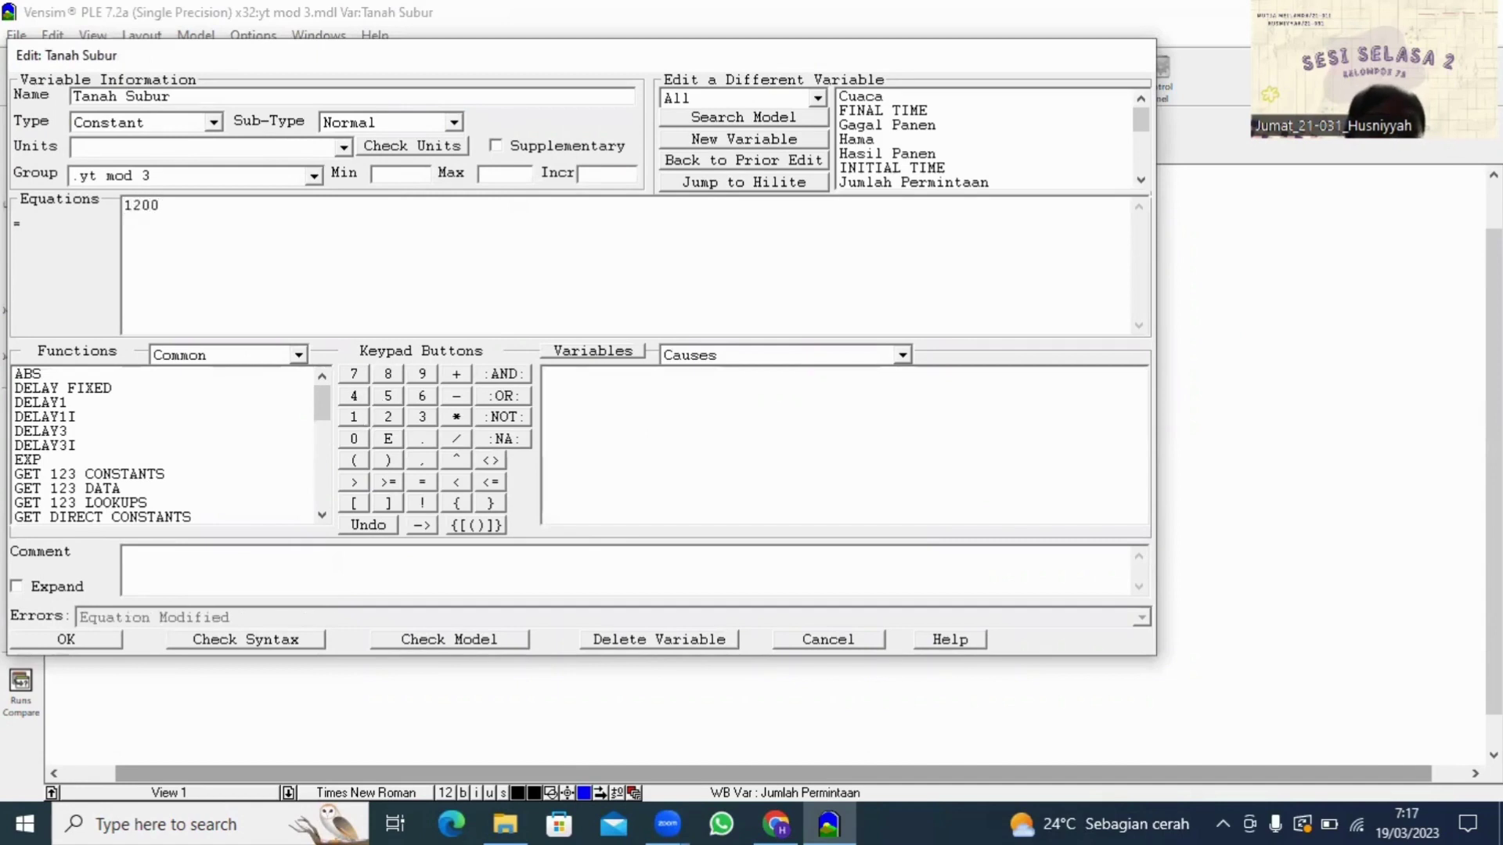
pyautogui.click(456, 418)
pyautogui.write('0.3')
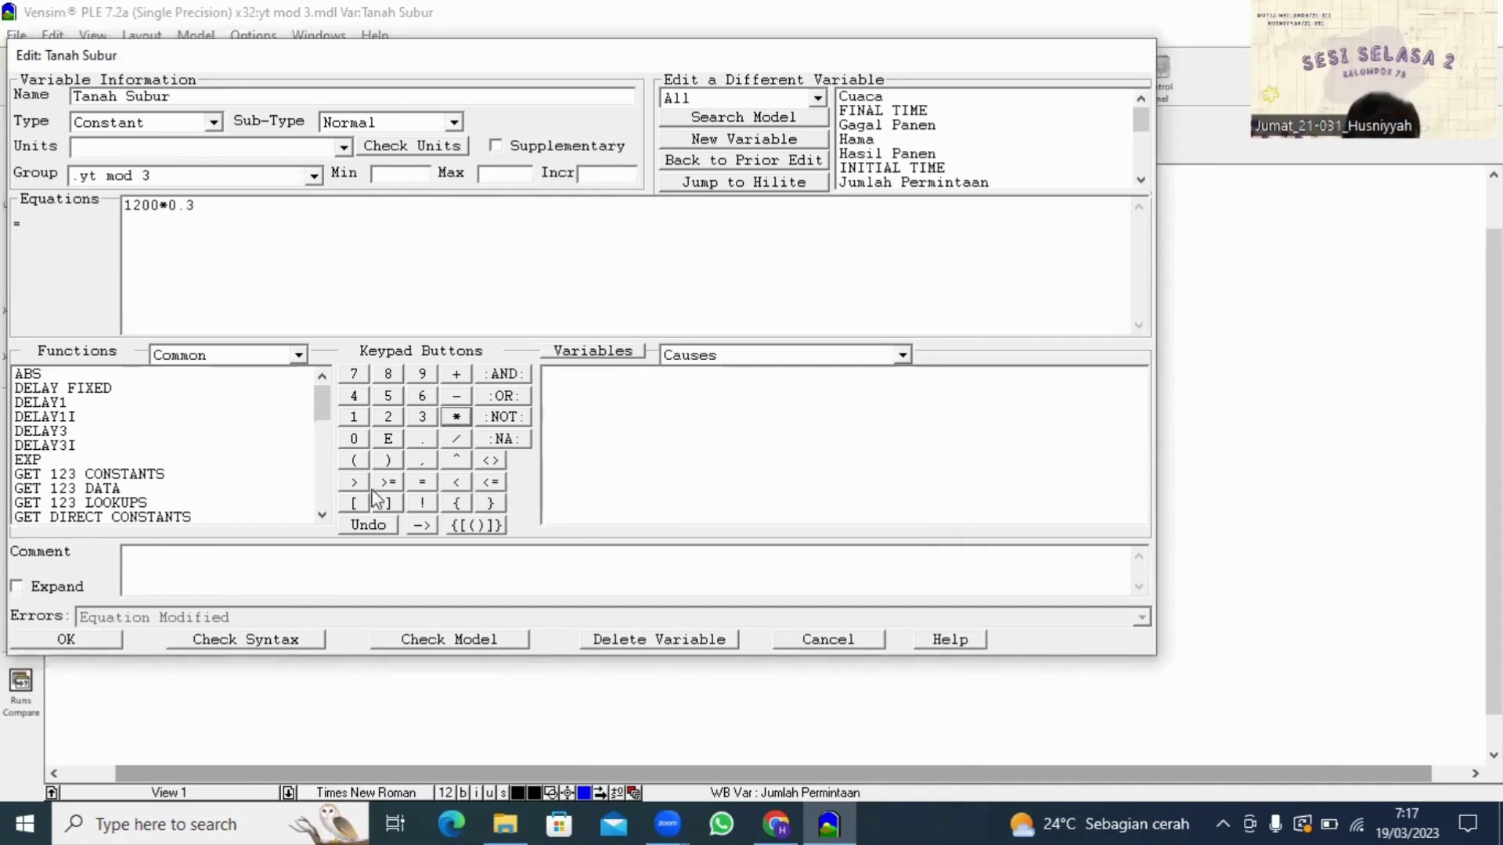
pyautogui.click(88, 638)
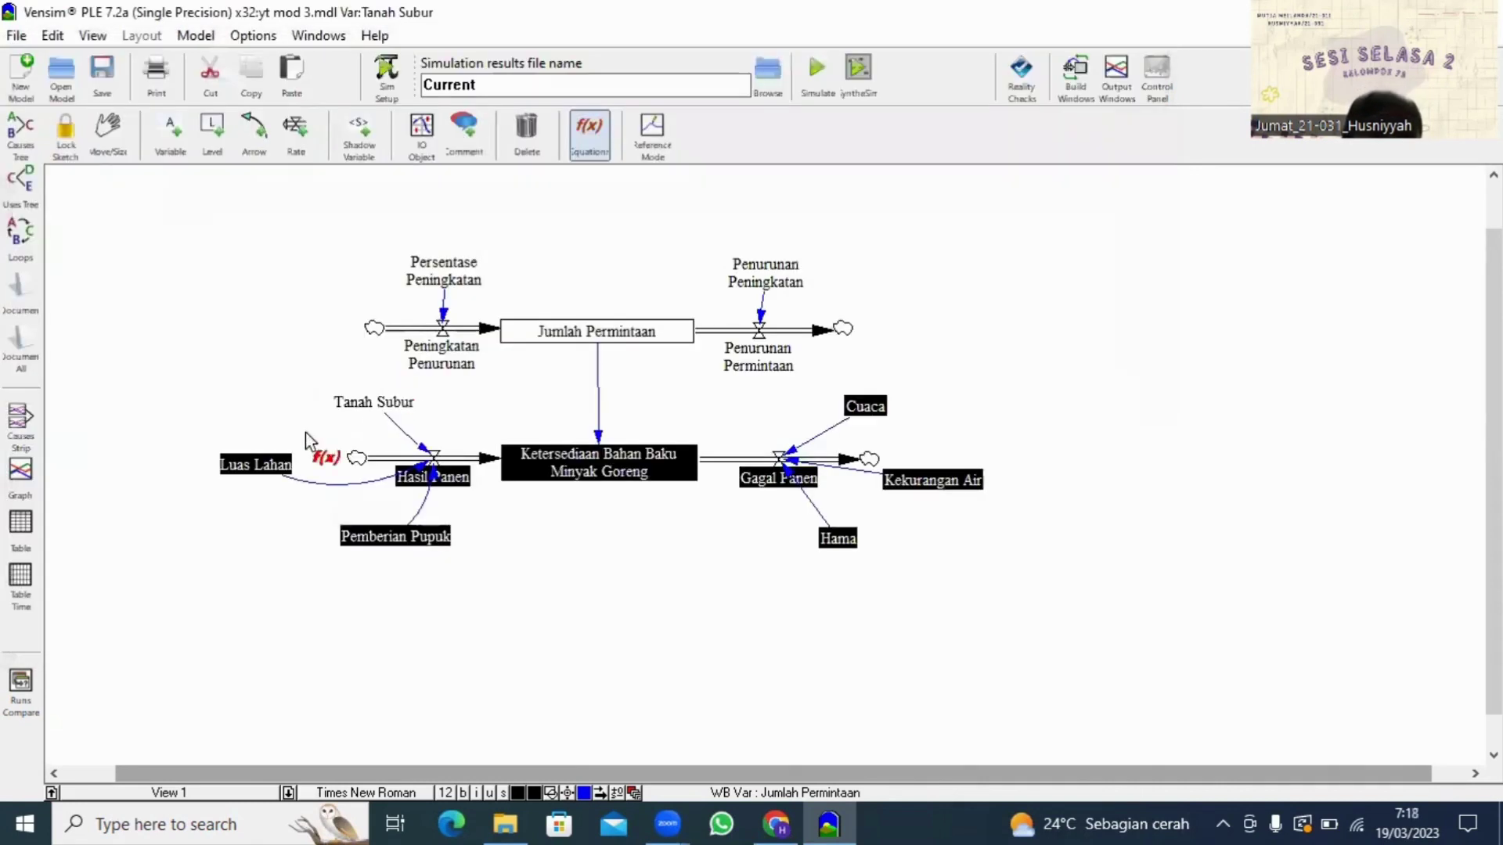
# Step: Change the Luas Lahan variable's type to Auxiliary and set its equation to 1000*0.8
pyautogui.click(252, 467)
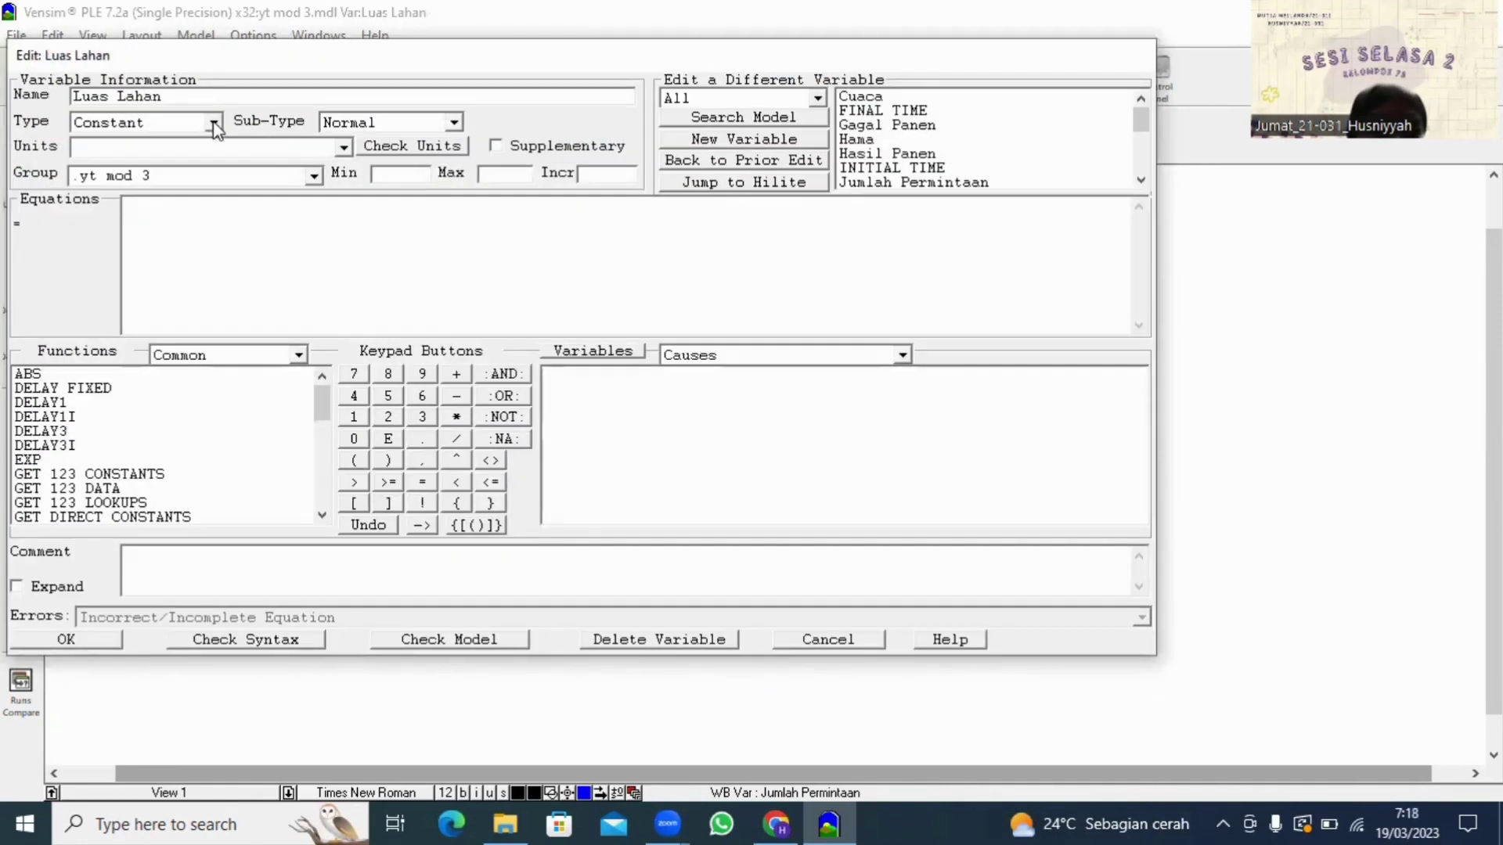
pyautogui.click(214, 125)
pyautogui.click(141, 136)
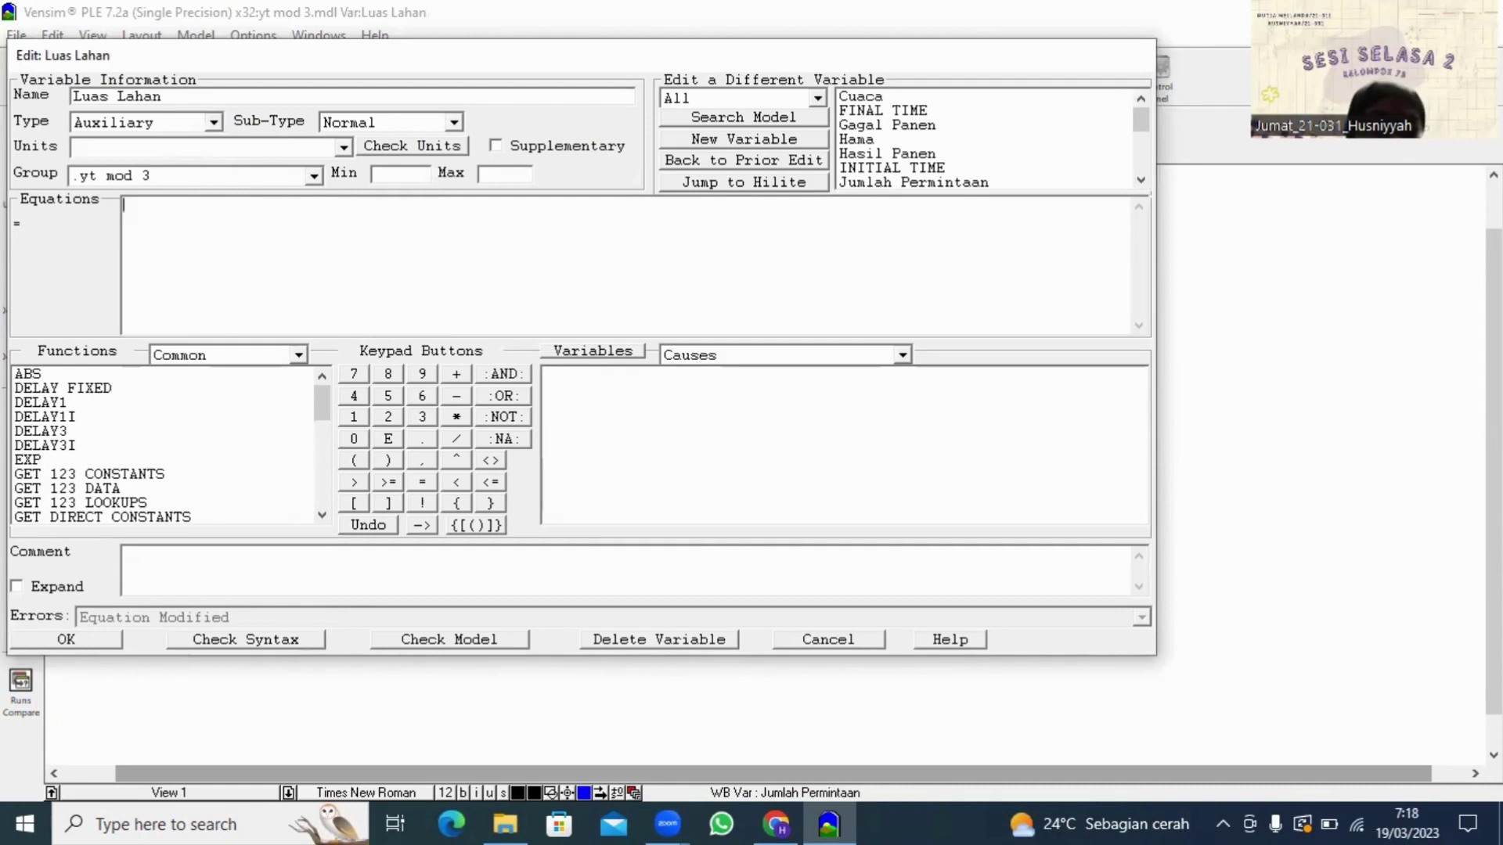
pyautogui.click(457, 417)
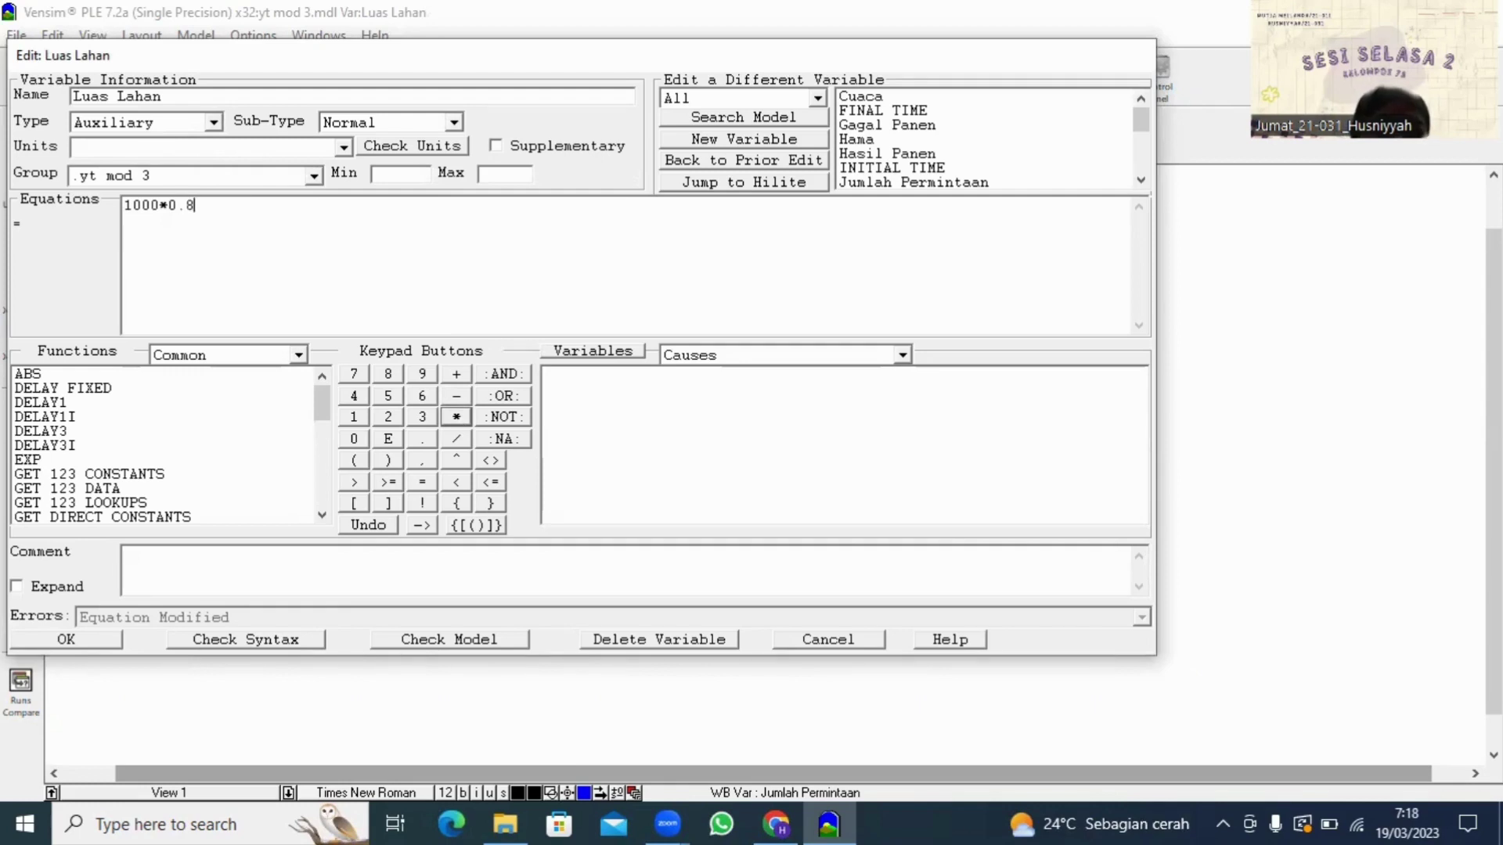
pyautogui.click(78, 641)
# Step: Set the equation of the constant Pemberian Pupuk to 800*0.3
pyautogui.click(353, 546)
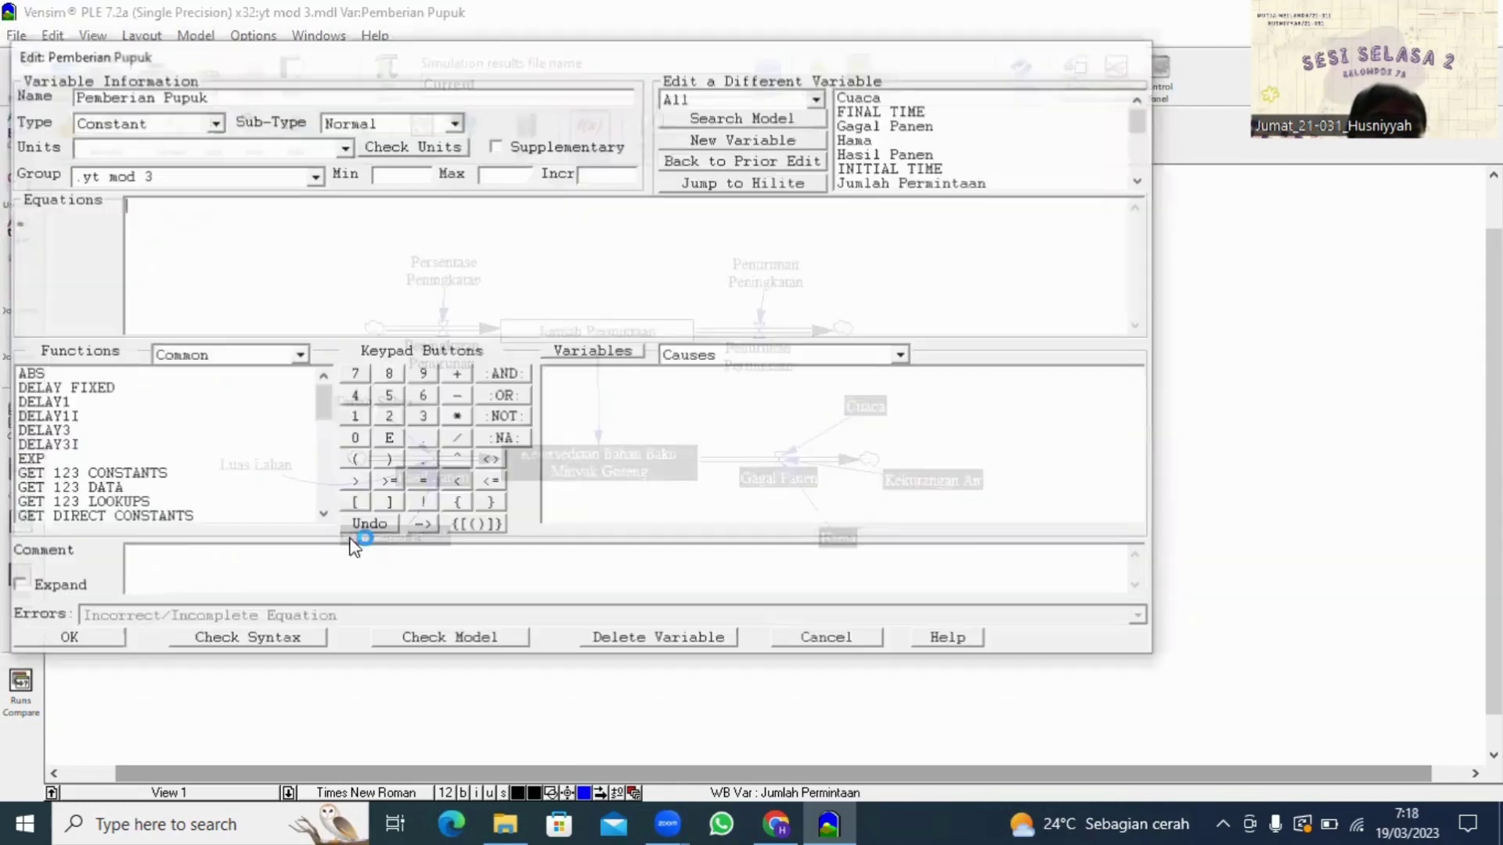
pyautogui.write('8')
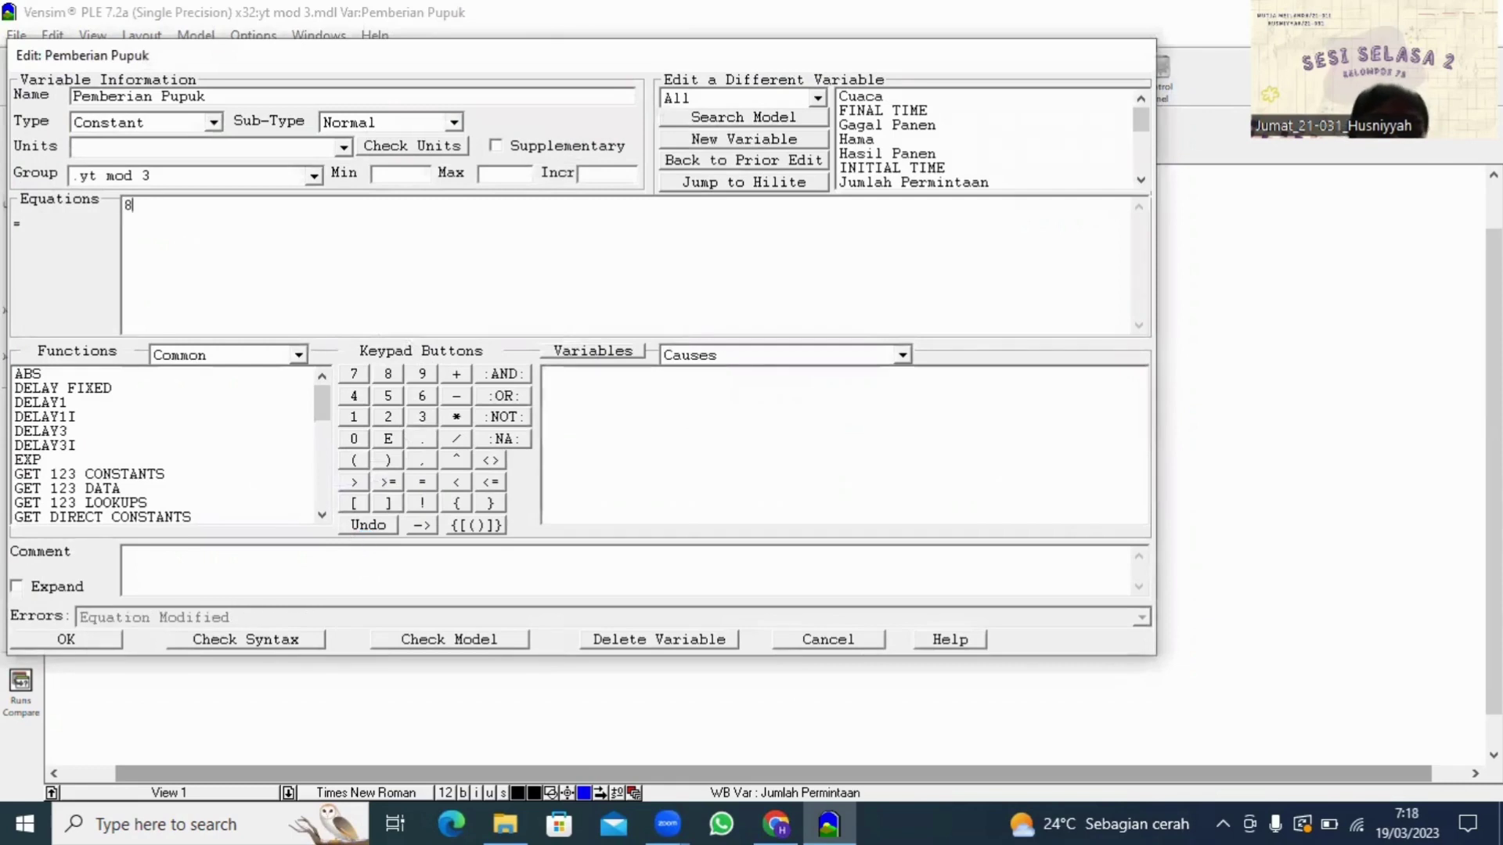
pyautogui.write('00*0.3')
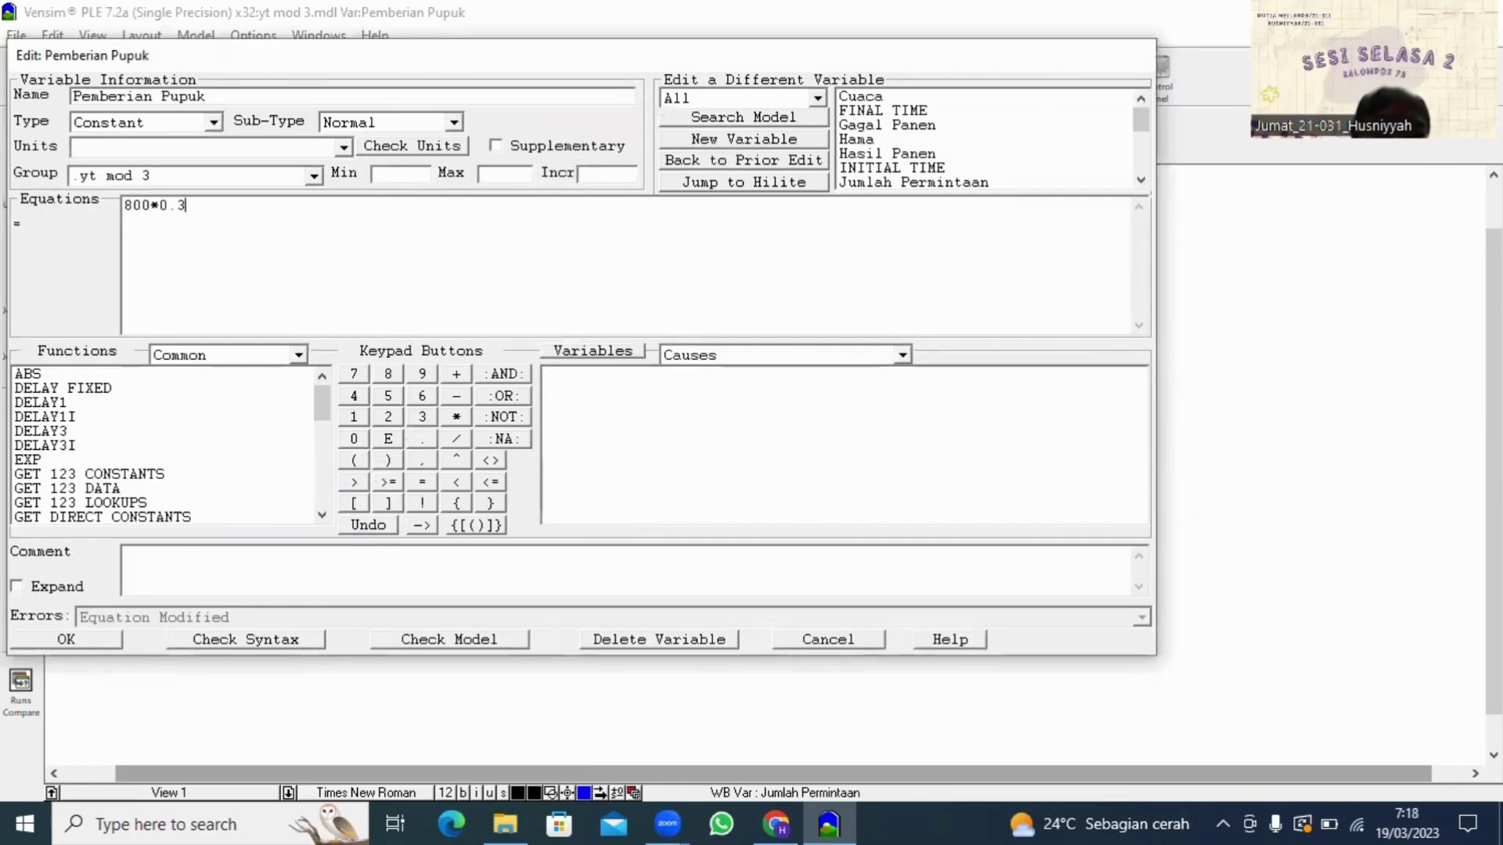
pyautogui.click(94, 641)
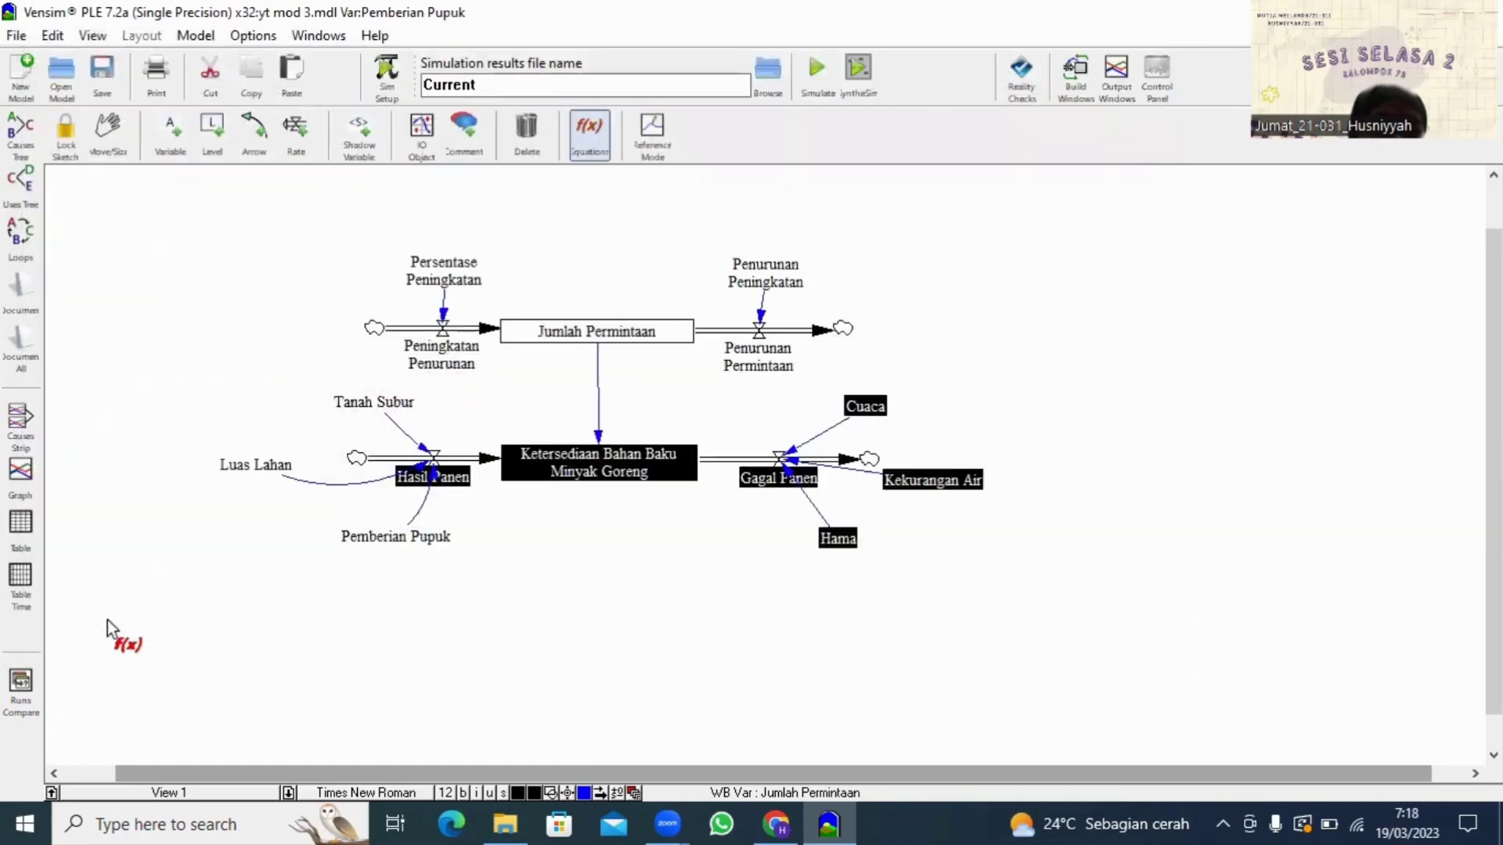
# Step: Define the Hasil Panen rate equation as Luas Lahan+Pemberian Pupuk+Tanah Subur
pyautogui.click(451, 479)
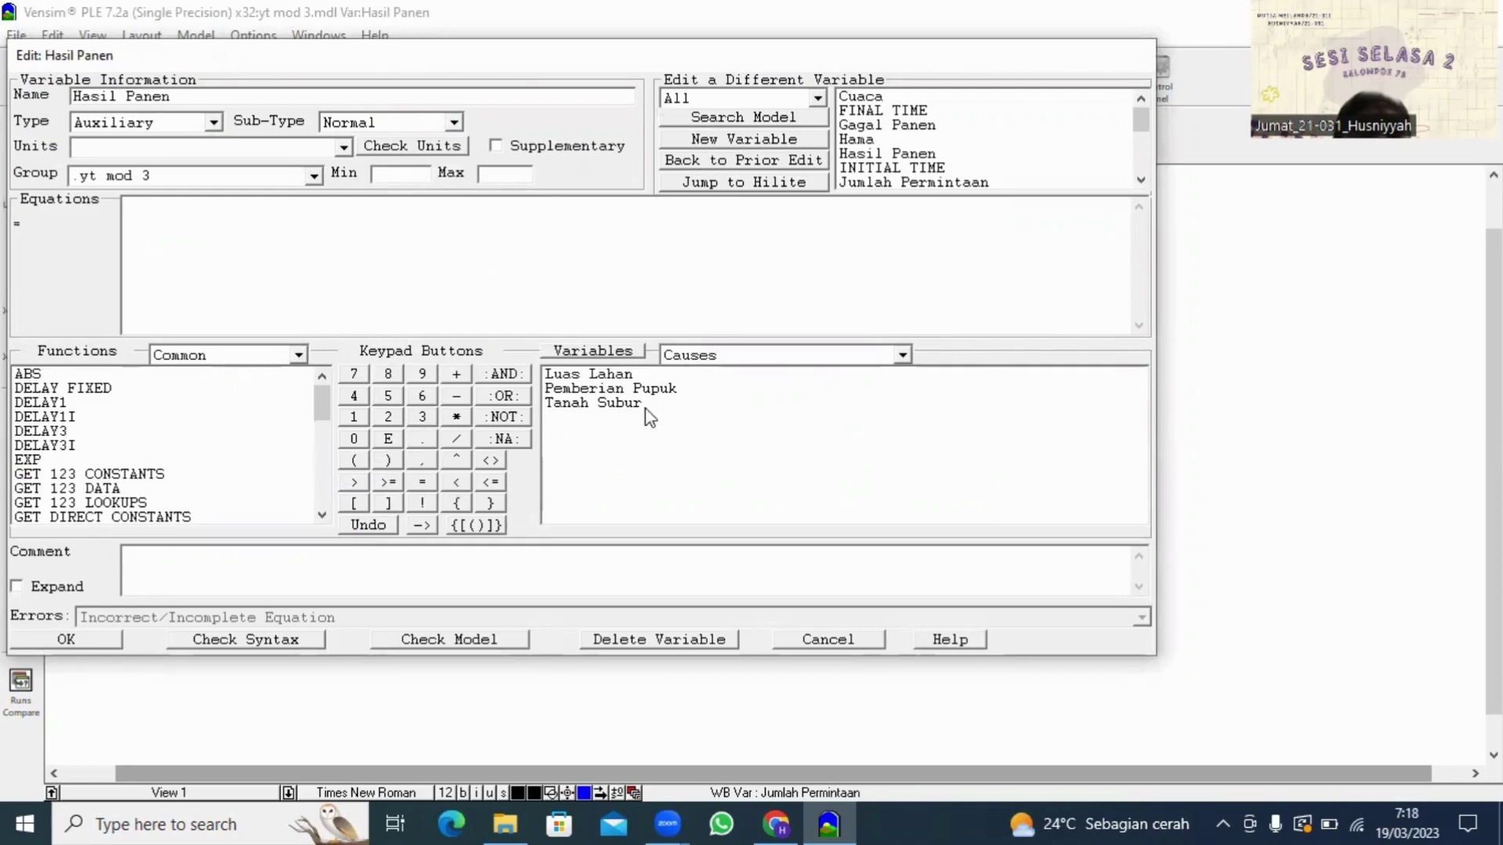
pyautogui.click(614, 374)
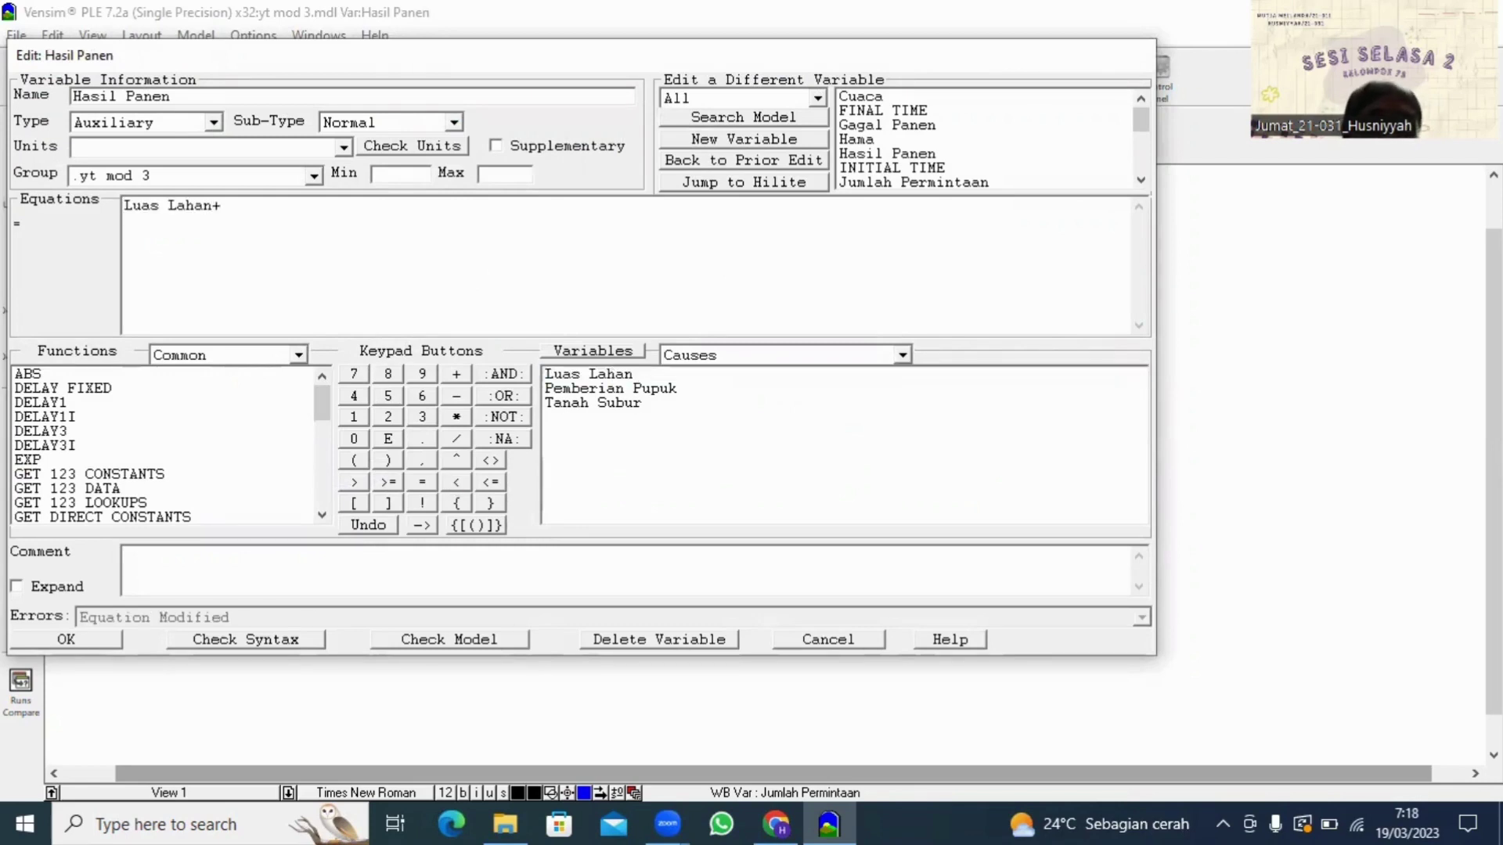
pyautogui.write('+')
pyautogui.click(612, 389)
pyautogui.write('+')
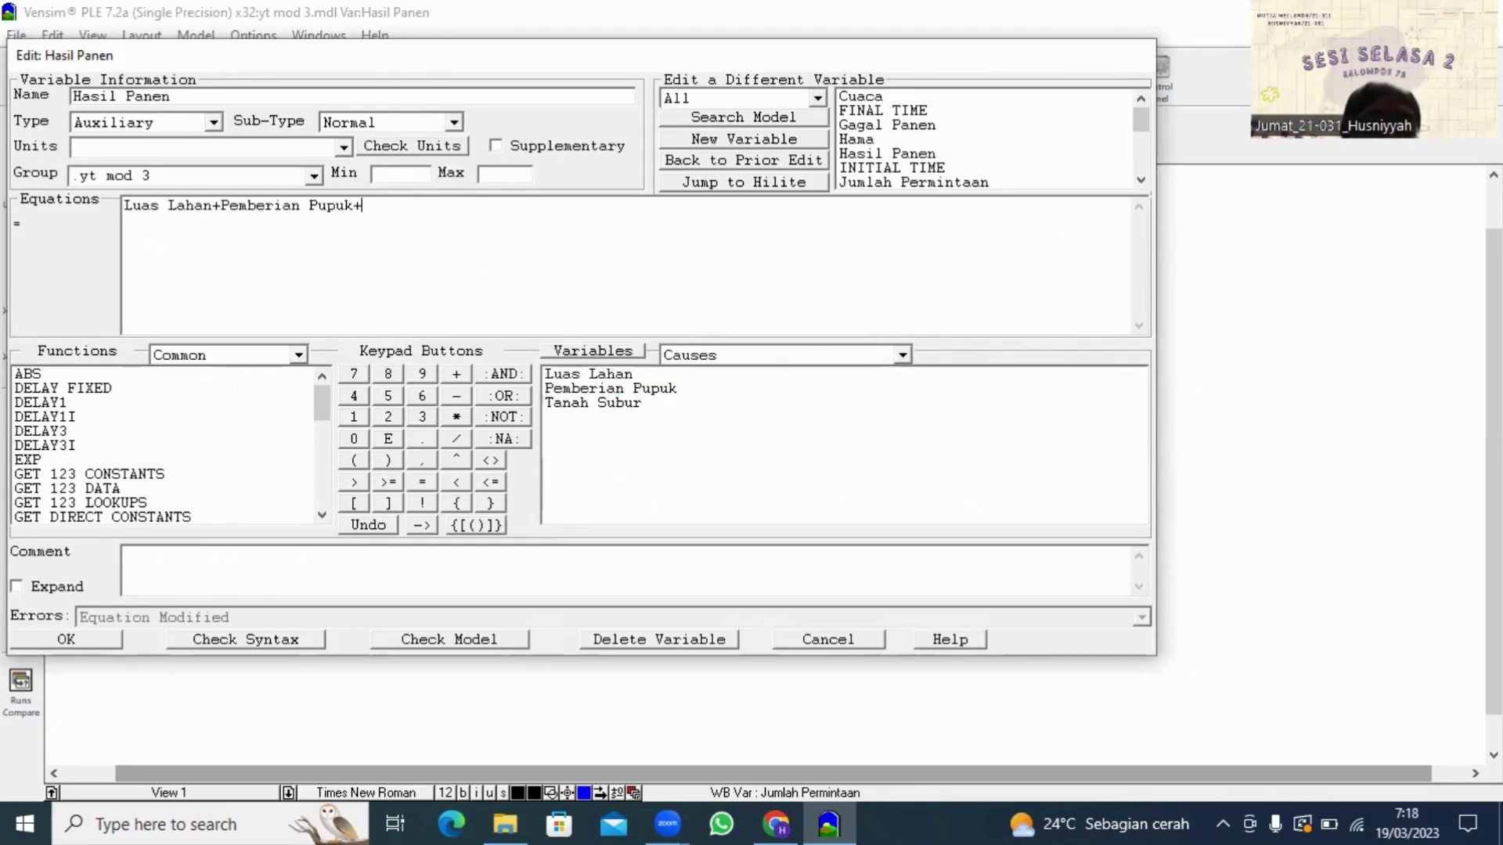
pyautogui.click(606, 404)
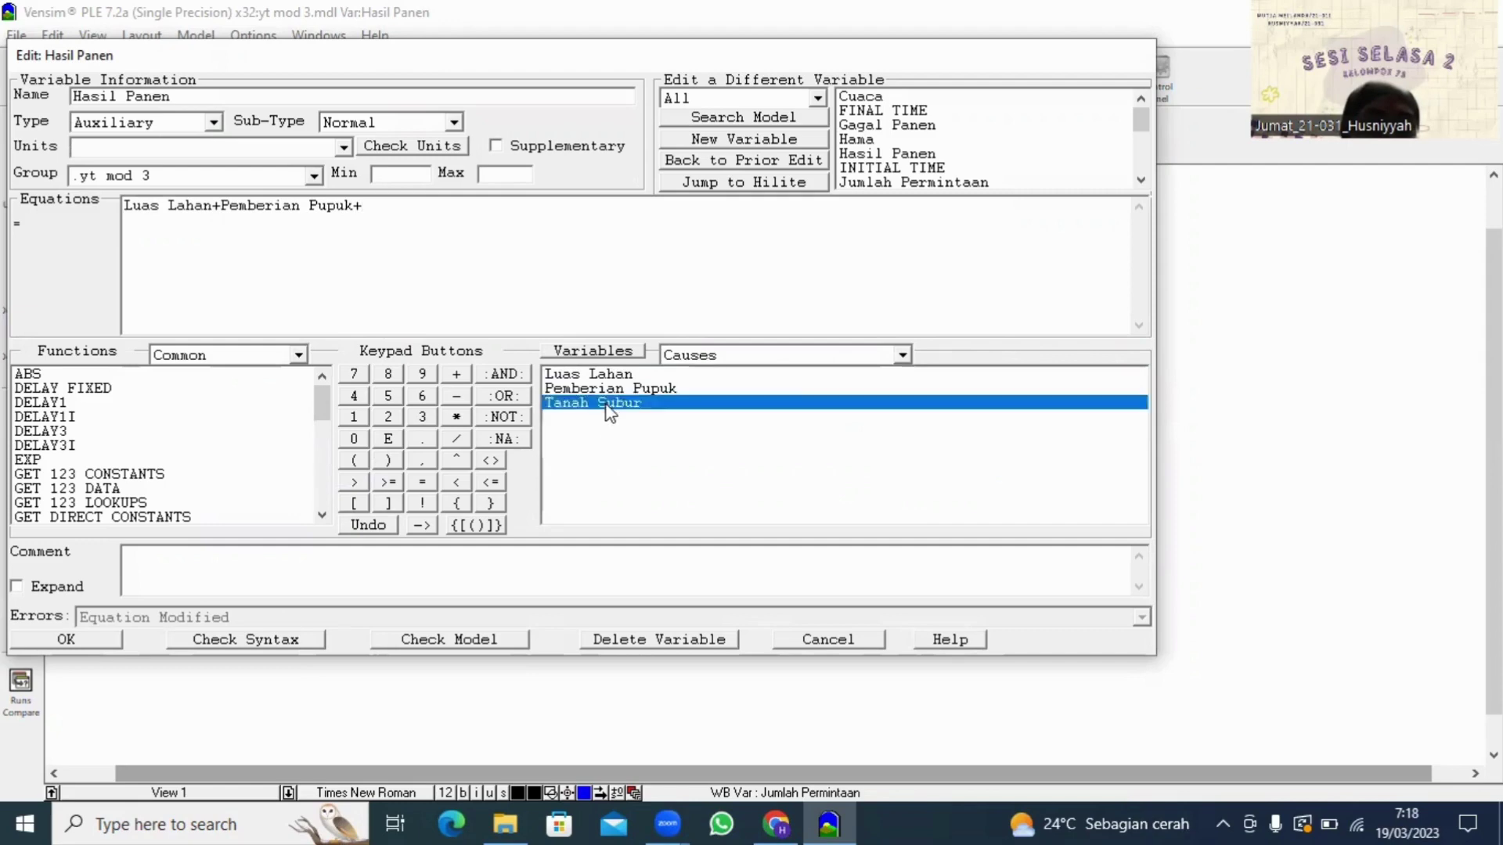
pyautogui.click(102, 636)
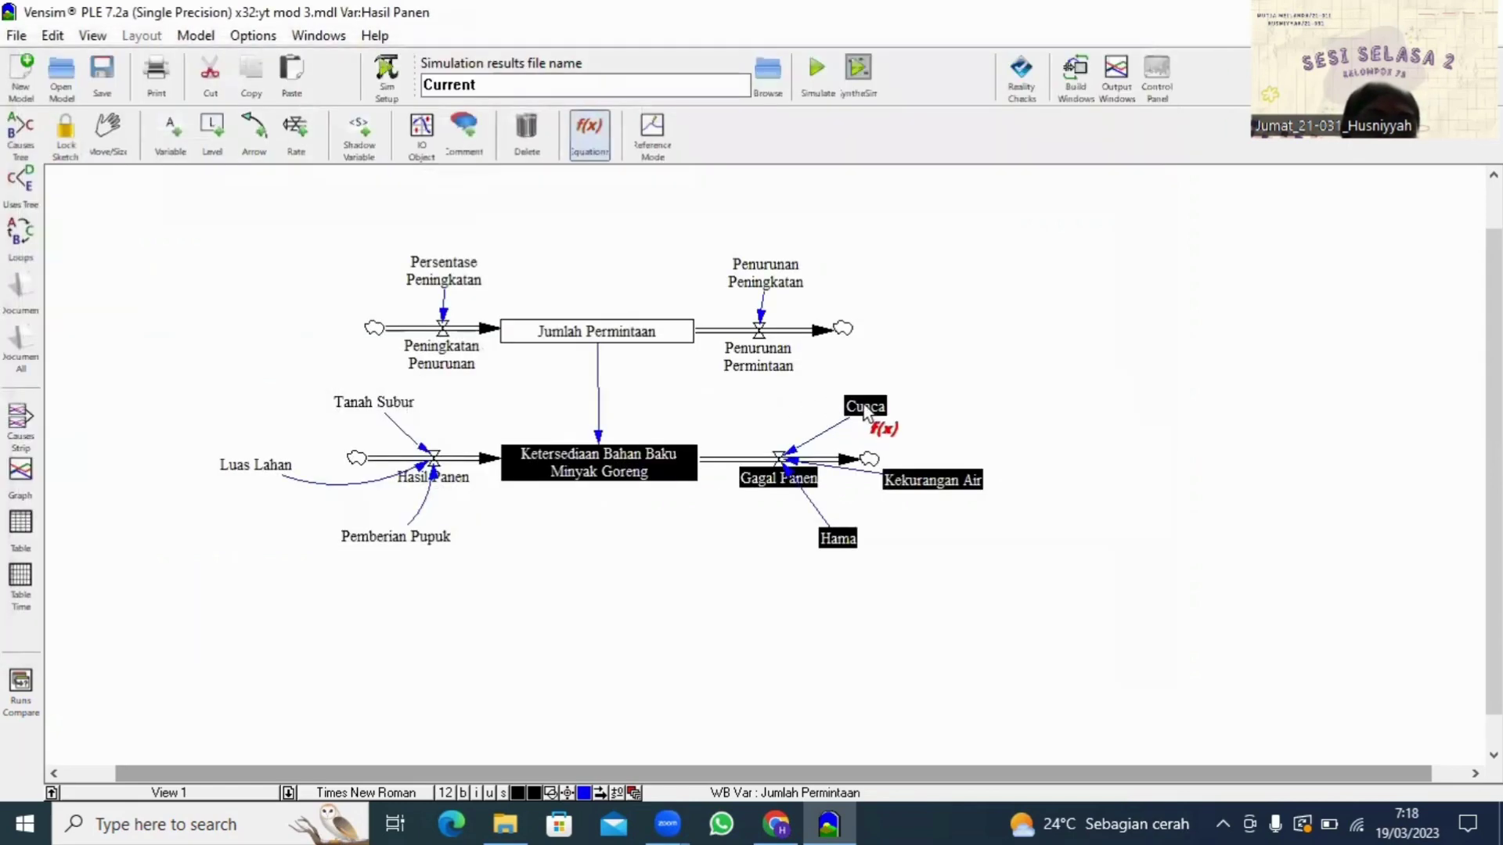
# Step: Set the equations of the constants Cuaca to 600*0.2 and Kekurangan Air to 500*0.5
pyautogui.click(852, 412)
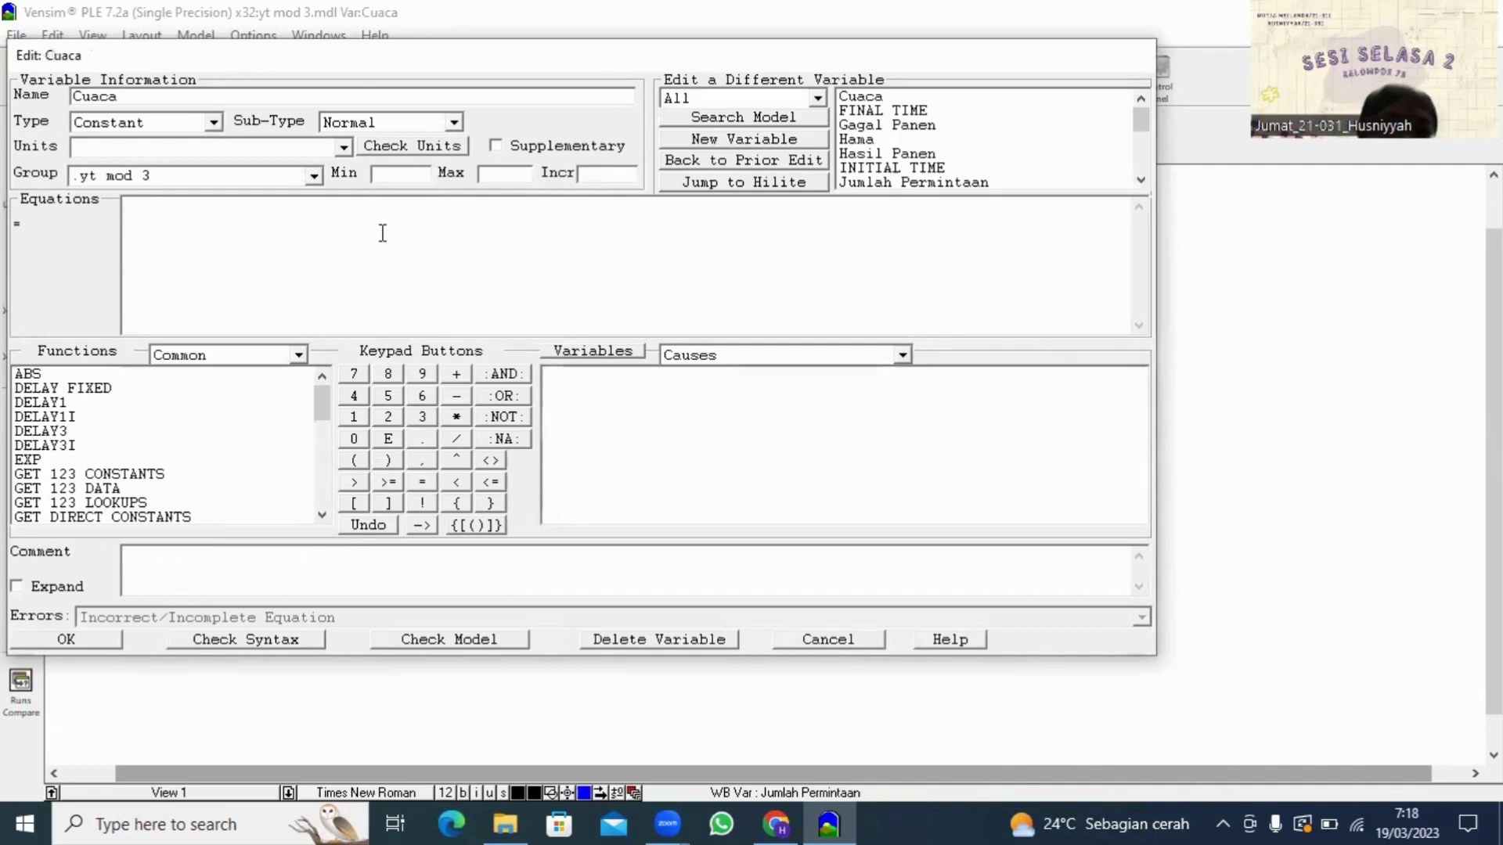
pyautogui.write('600*0.2')
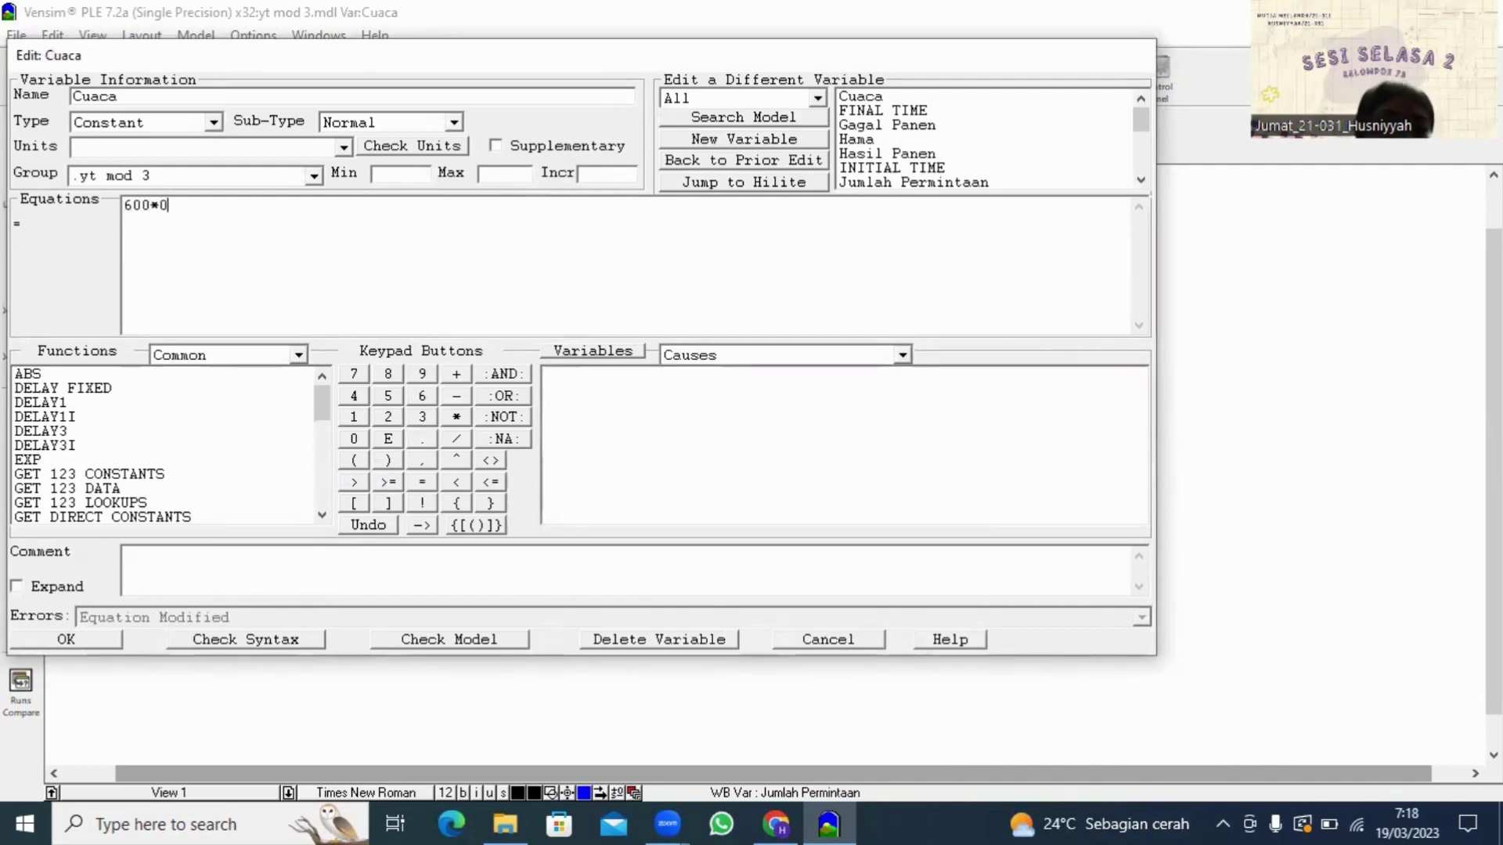
pyautogui.click(66, 639)
pyautogui.click(948, 482)
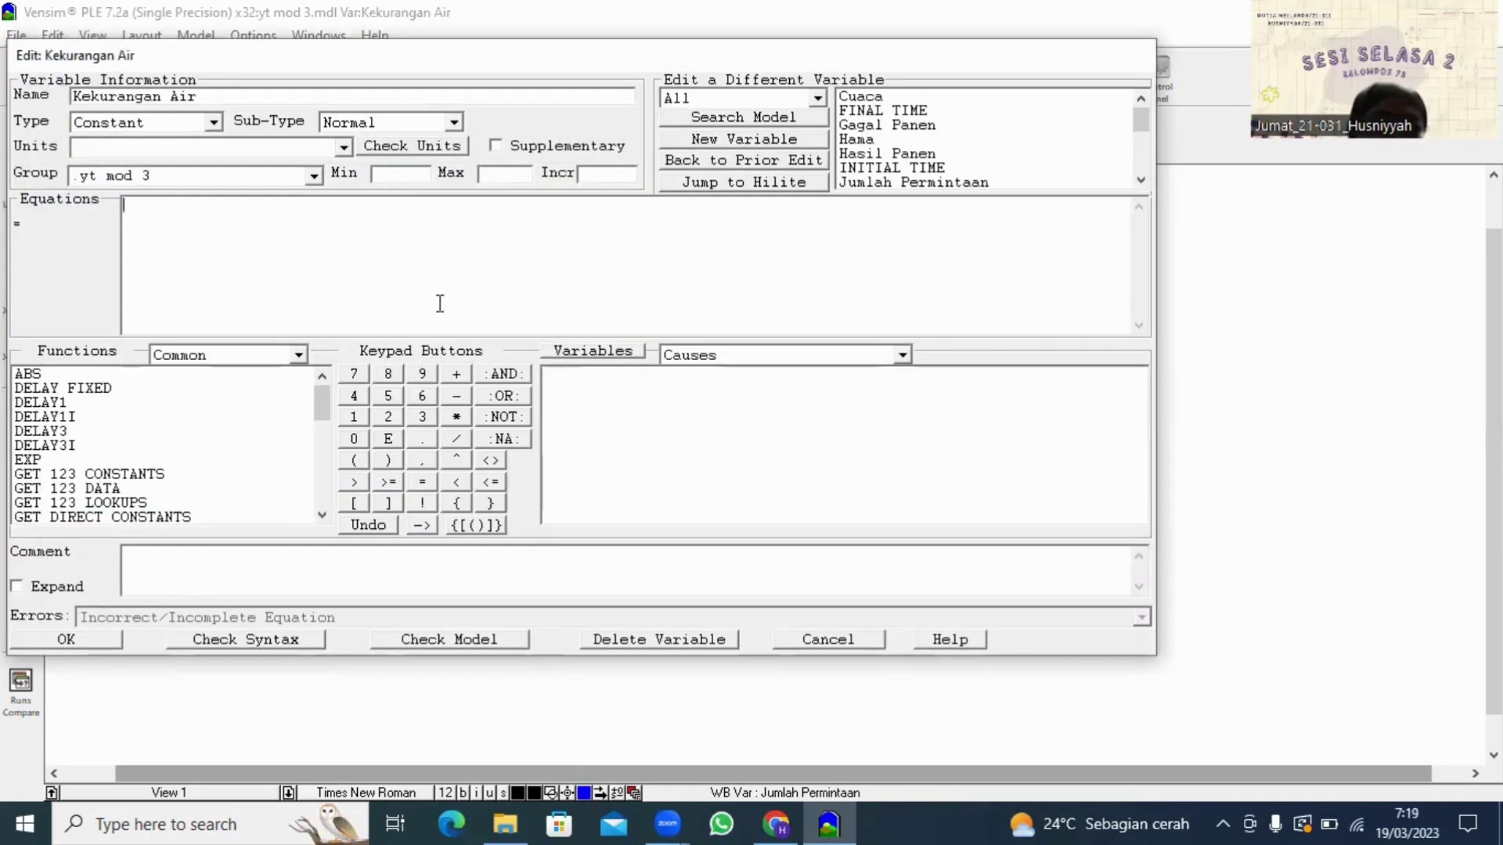
pyautogui.write('500*0.5')
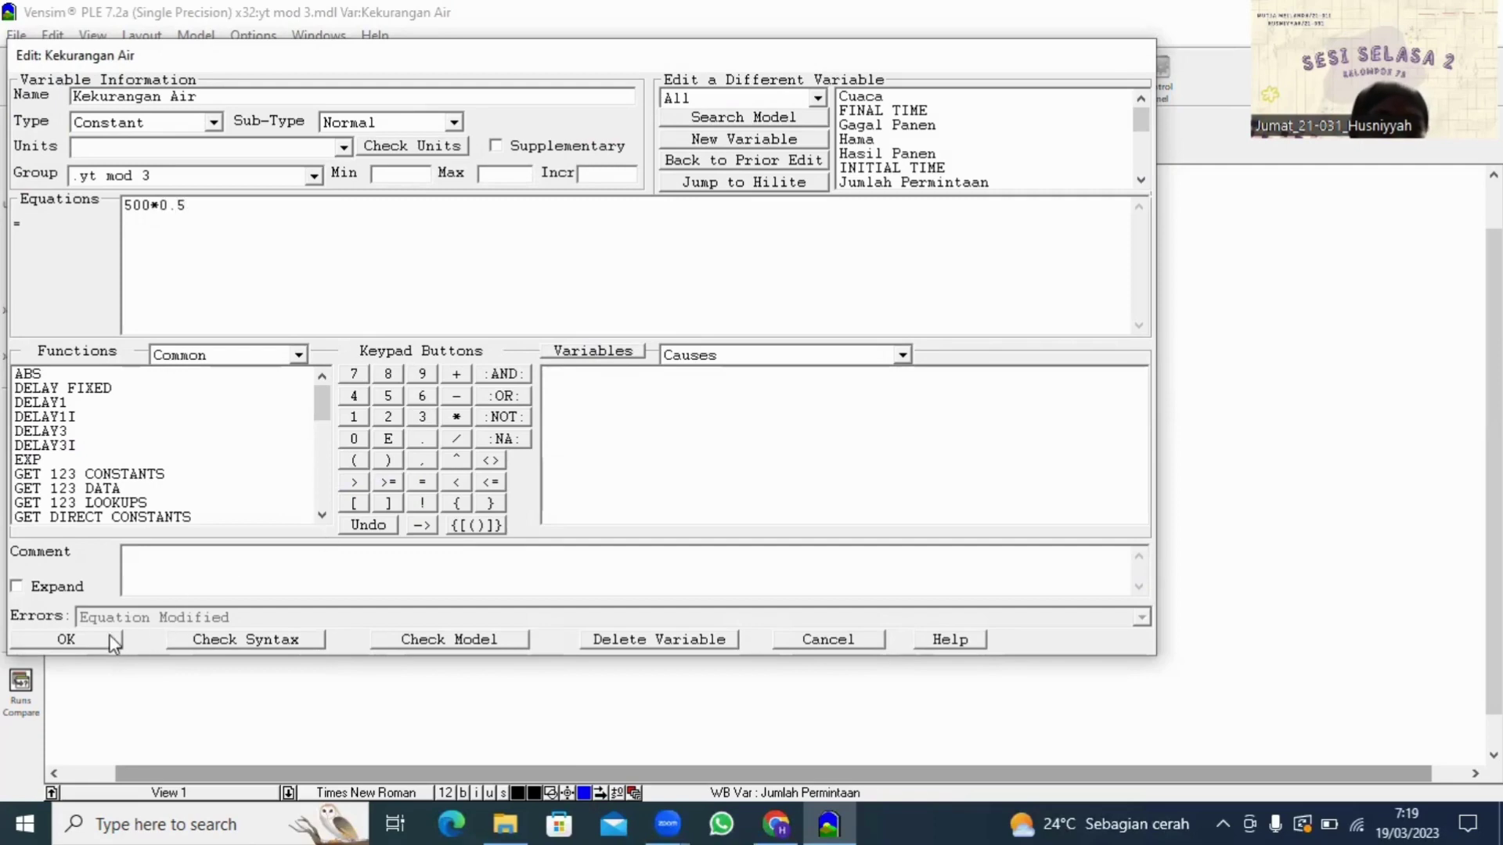
pyautogui.click(113, 642)
# Step: Set the equation of the constant Hama to 600*0.7
pyautogui.click(832, 538)
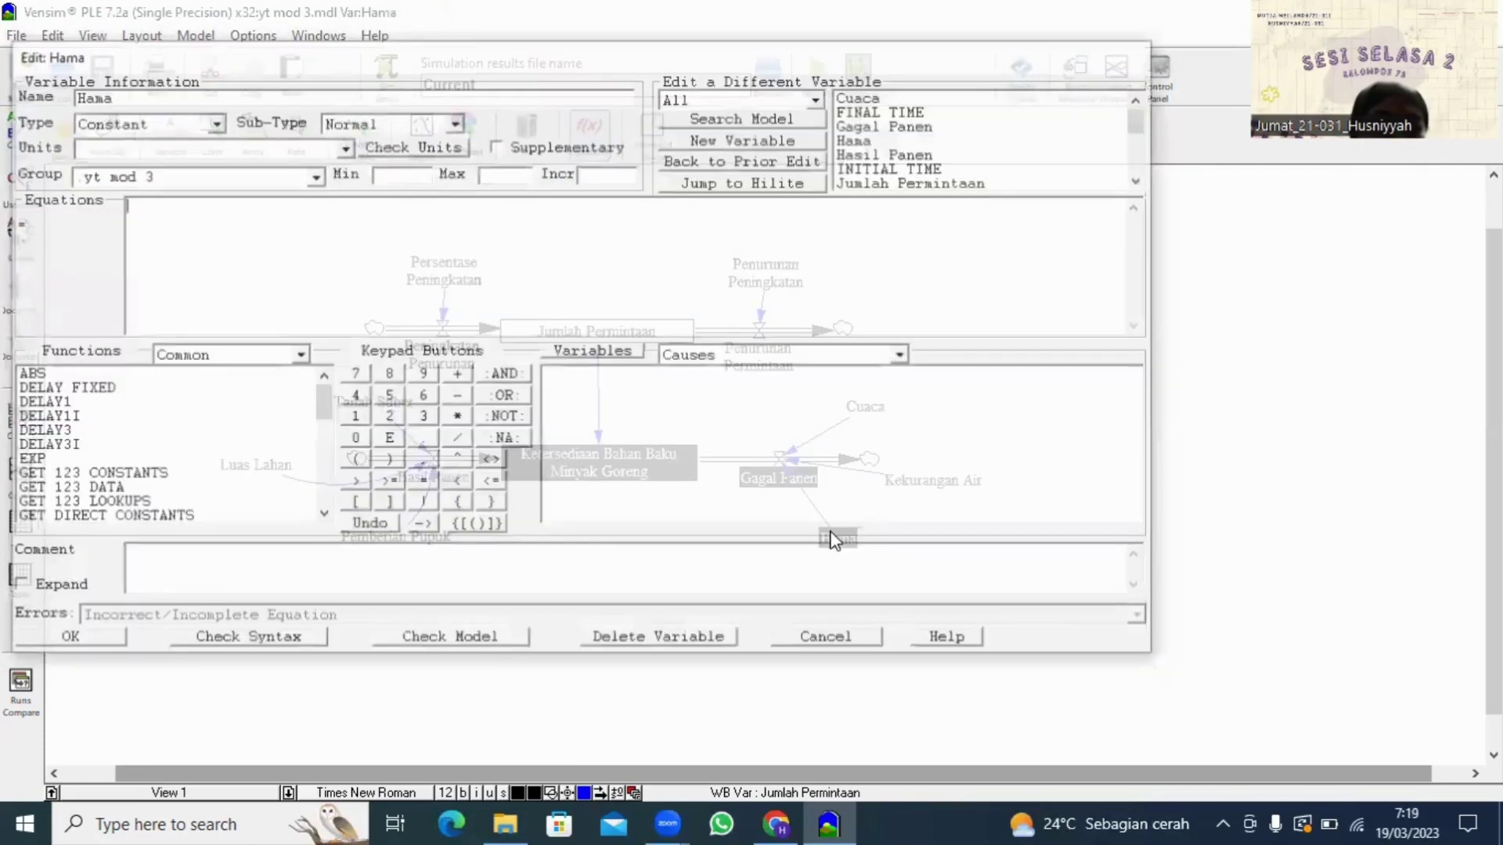
pyautogui.write('600*0.')
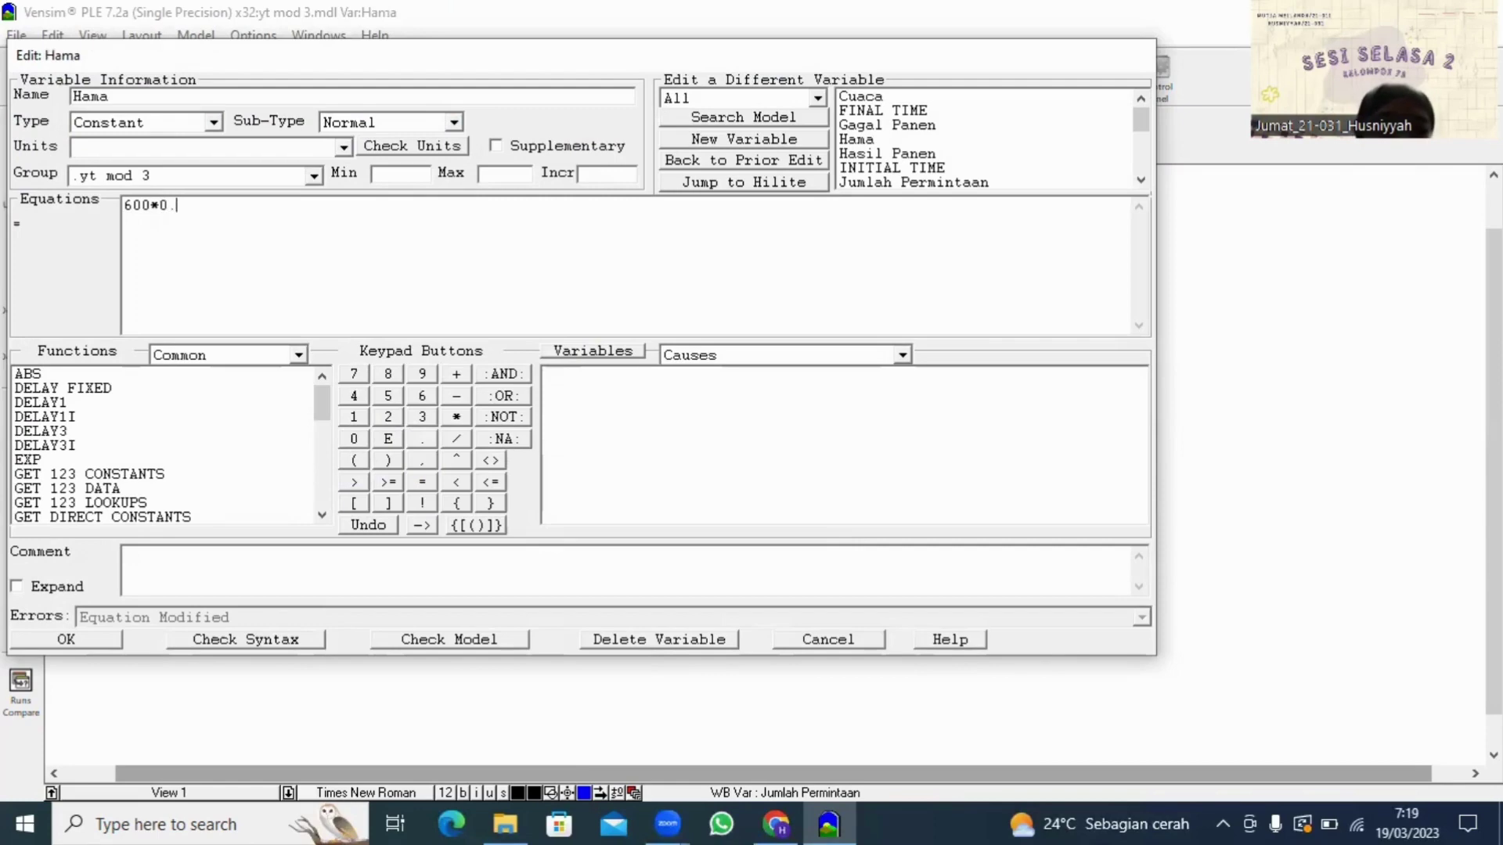
pyautogui.write('7')
pyautogui.click(92, 635)
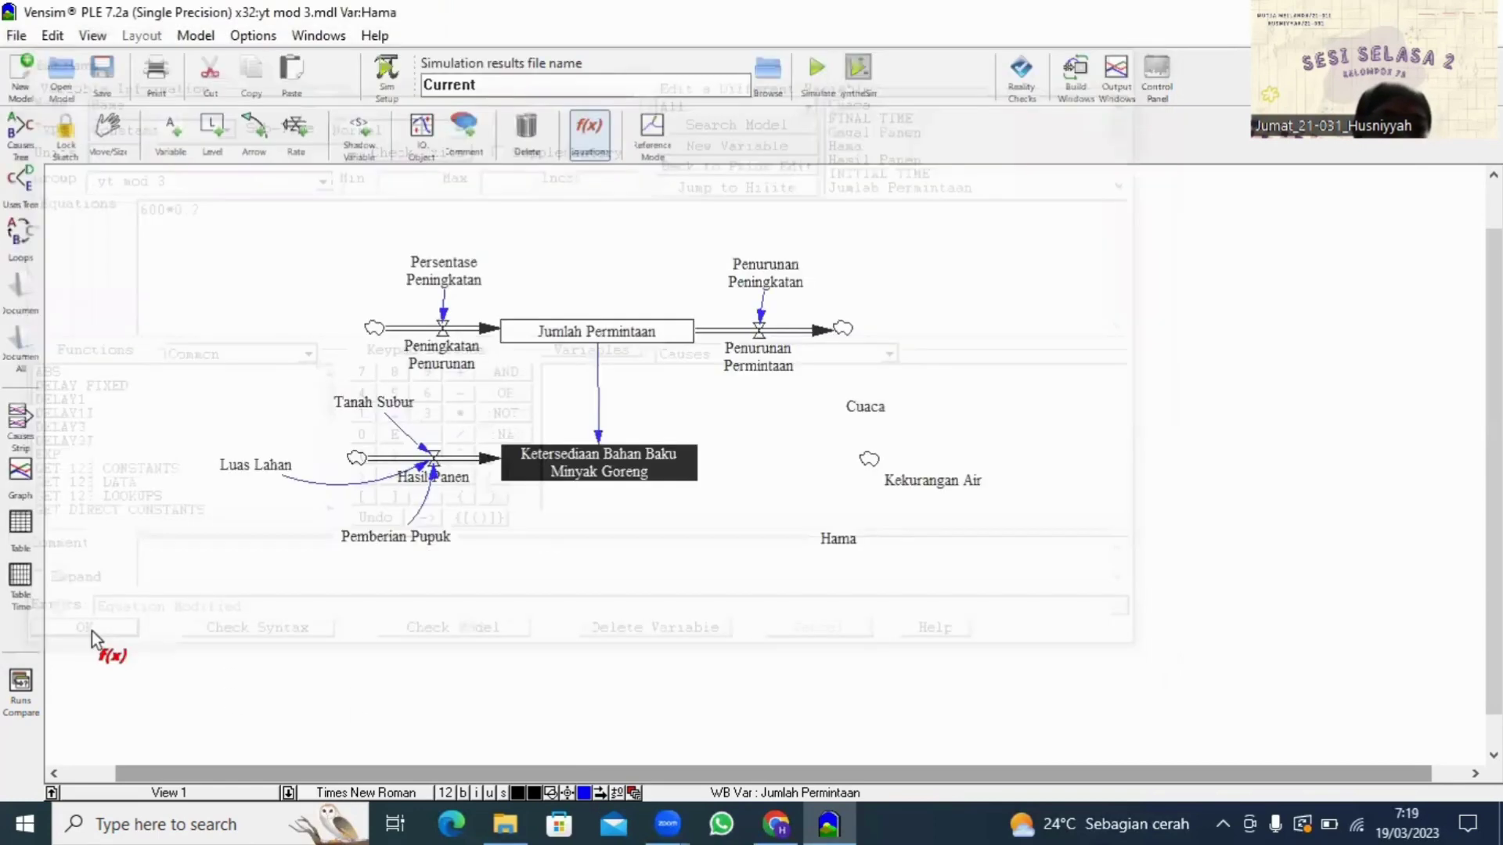
# Step: Define the Gagal Panen rate equation as Cuaca+Hama+Kekurangan Air
pyautogui.click(809, 486)
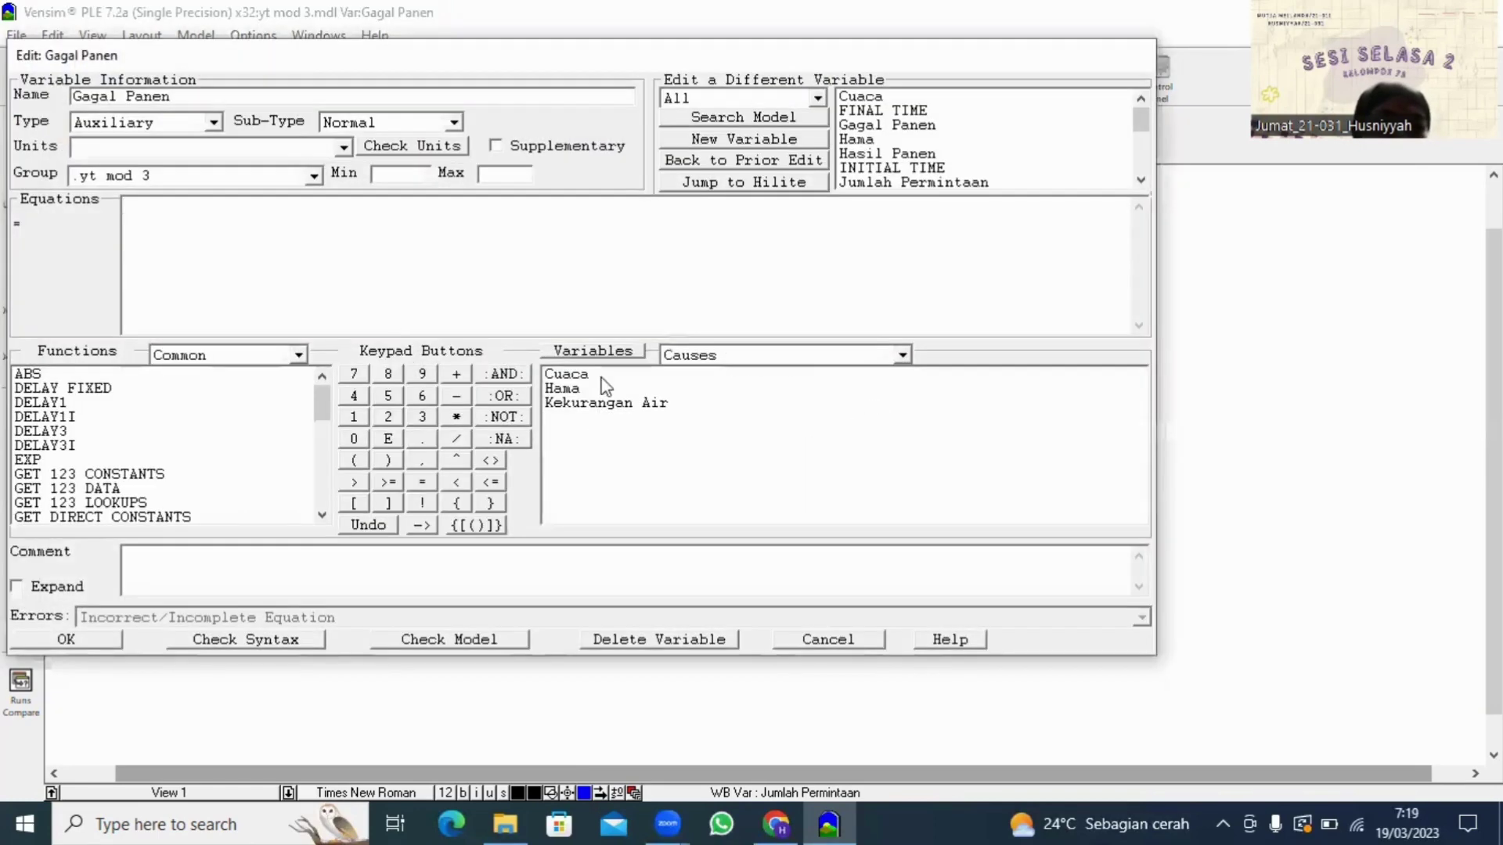
pyautogui.click(569, 377)
pyautogui.write('+')
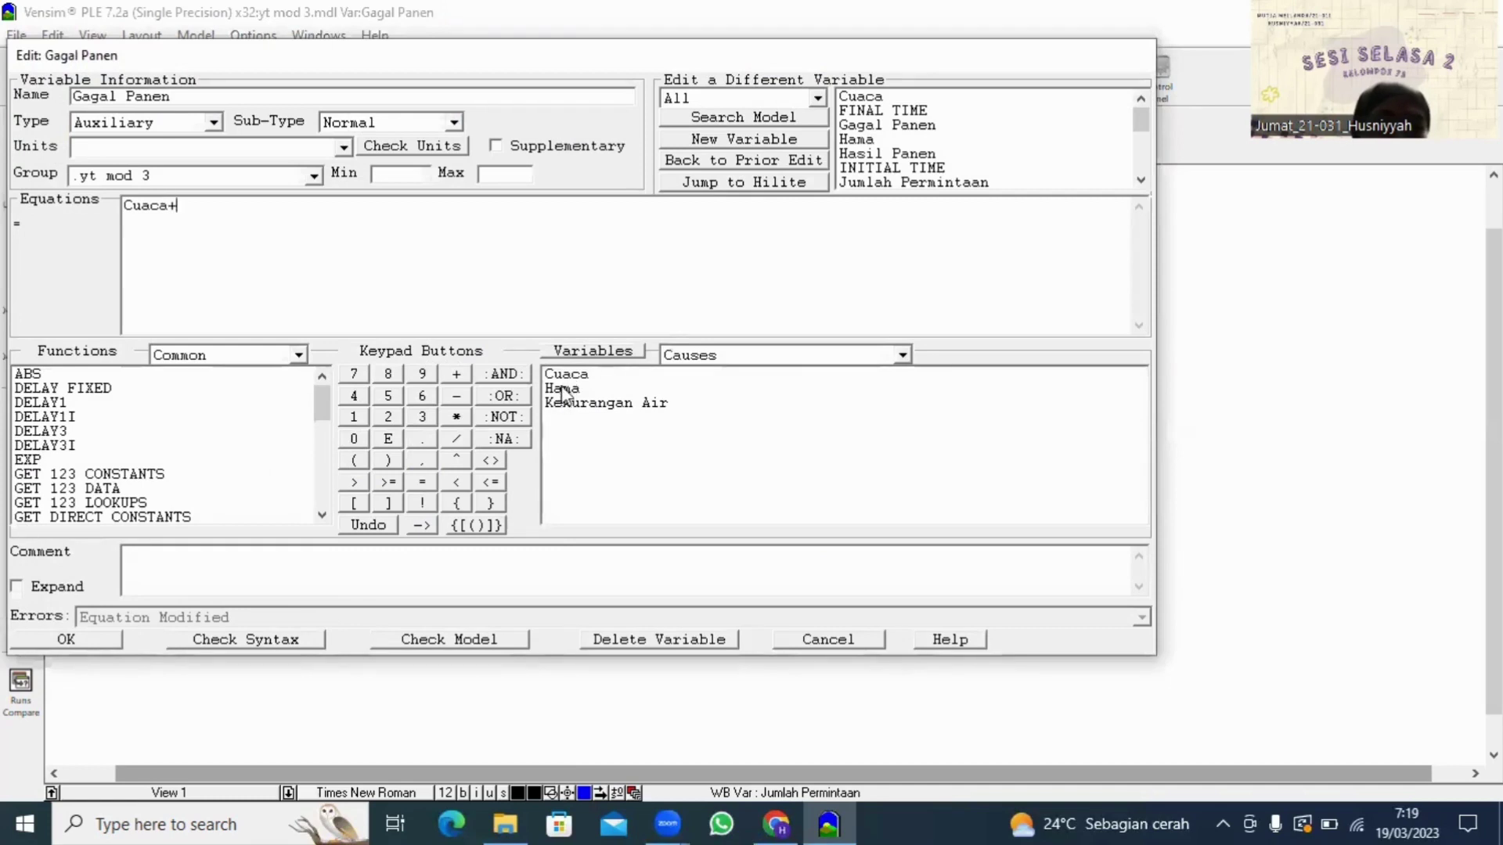
pyautogui.click(565, 388)
pyautogui.write('+')
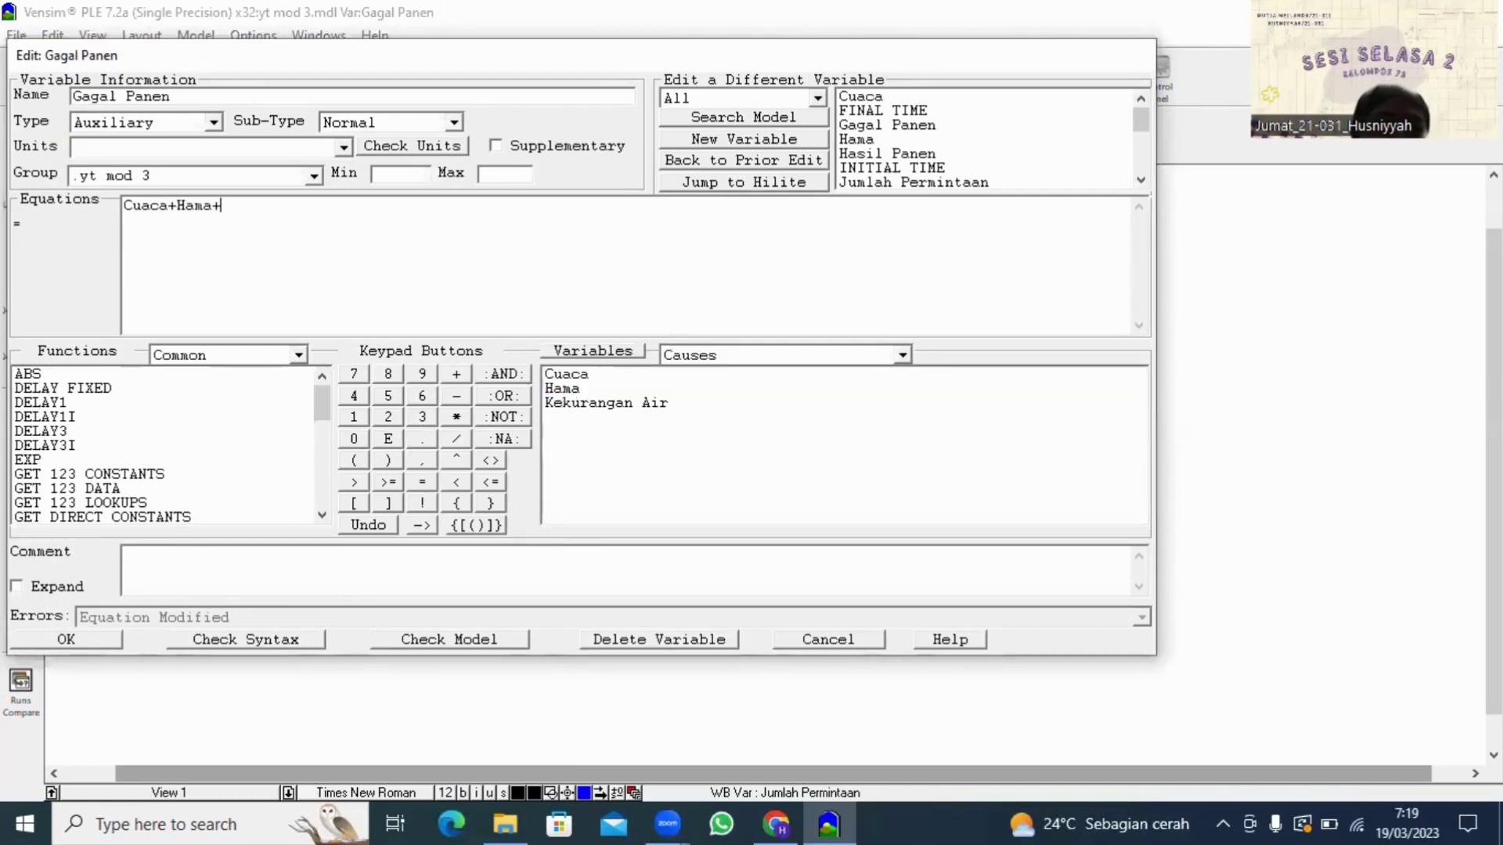
pyautogui.click(580, 405)
pyautogui.click(54, 640)
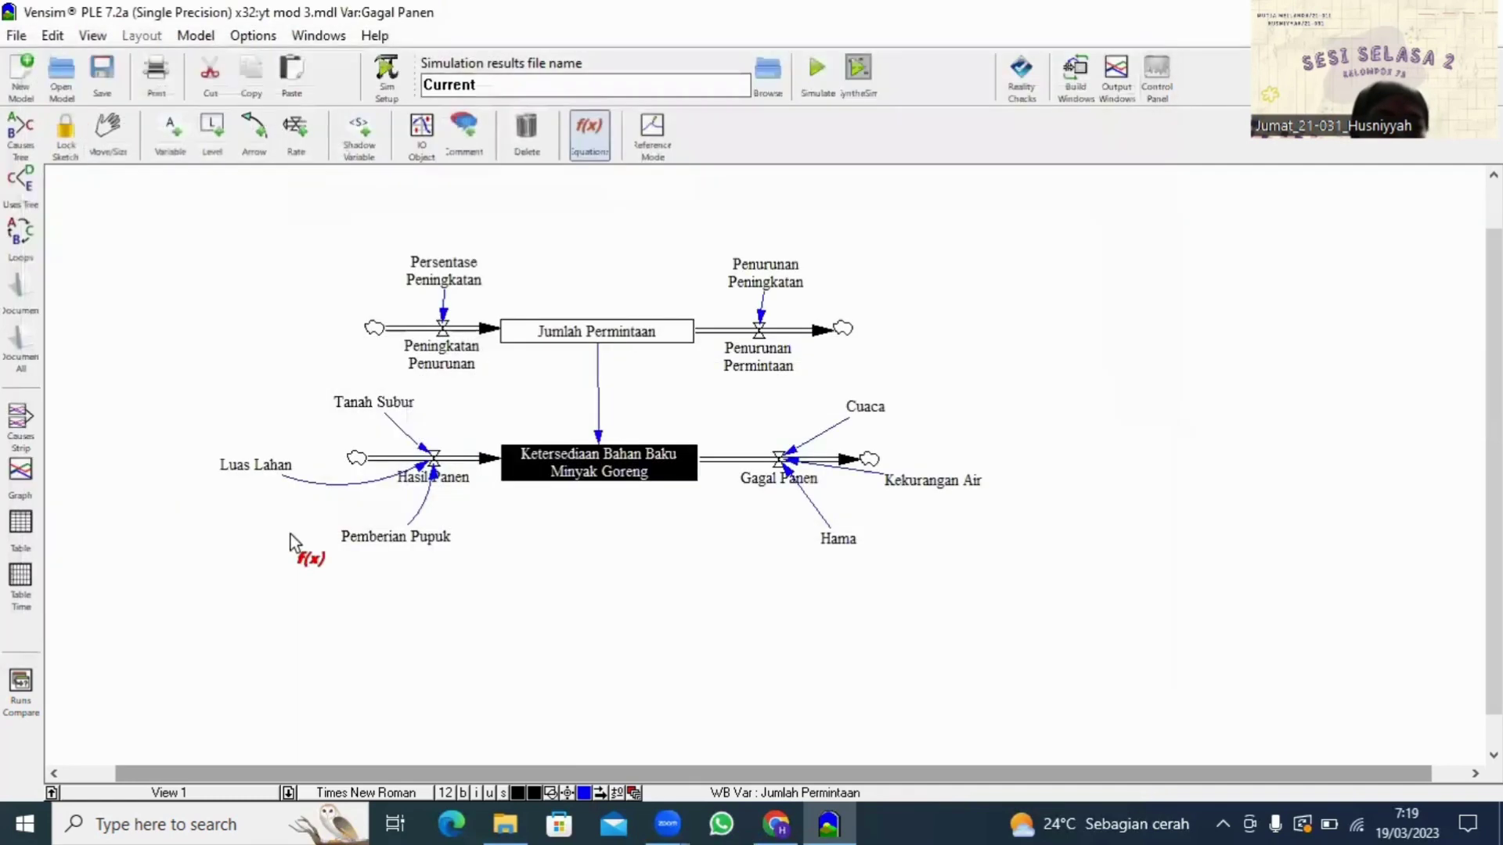
# Step: Extend the Ketersediaan Bahan Baku Minyak Goreng level equation to Hasil Panen-Gagal Panen-Jumlah Permintaan and set its initial value to 3000
pyautogui.click(529, 460)
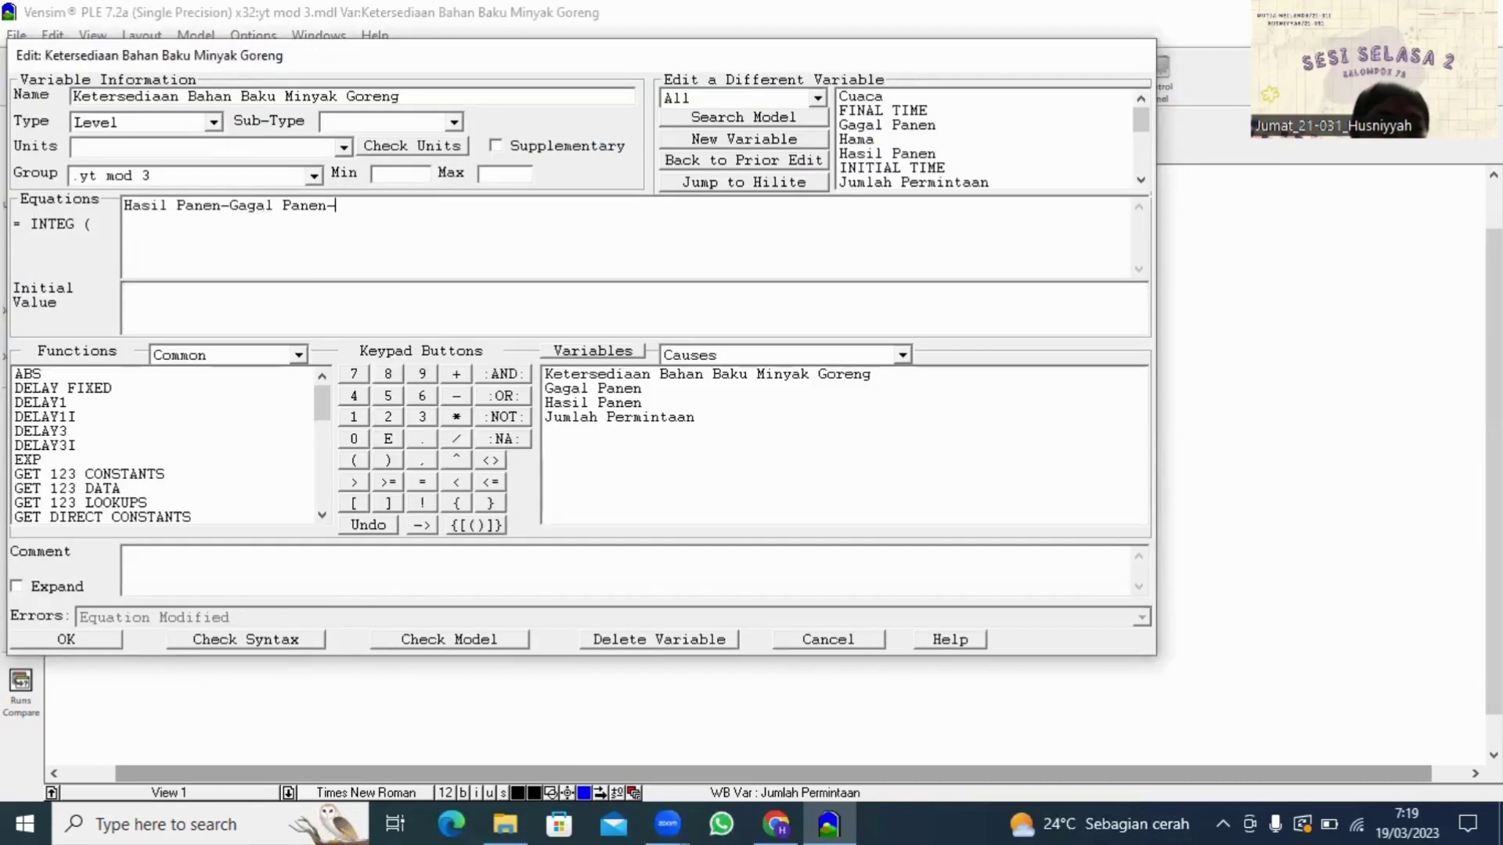
pyautogui.write('-')
pyautogui.click(631, 418)
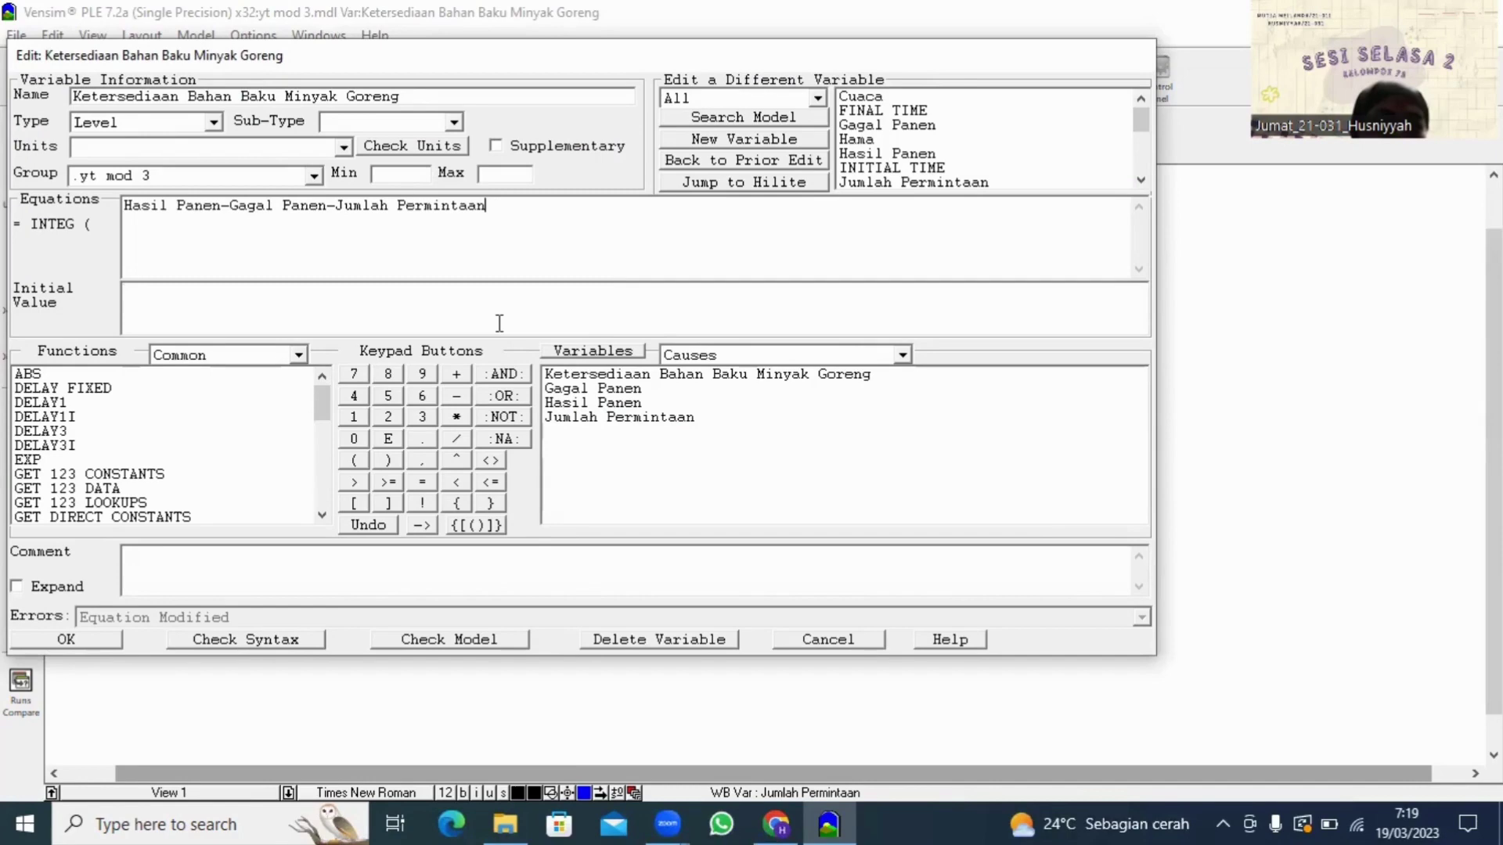
pyautogui.click(460, 308)
pyautogui.write('3000')
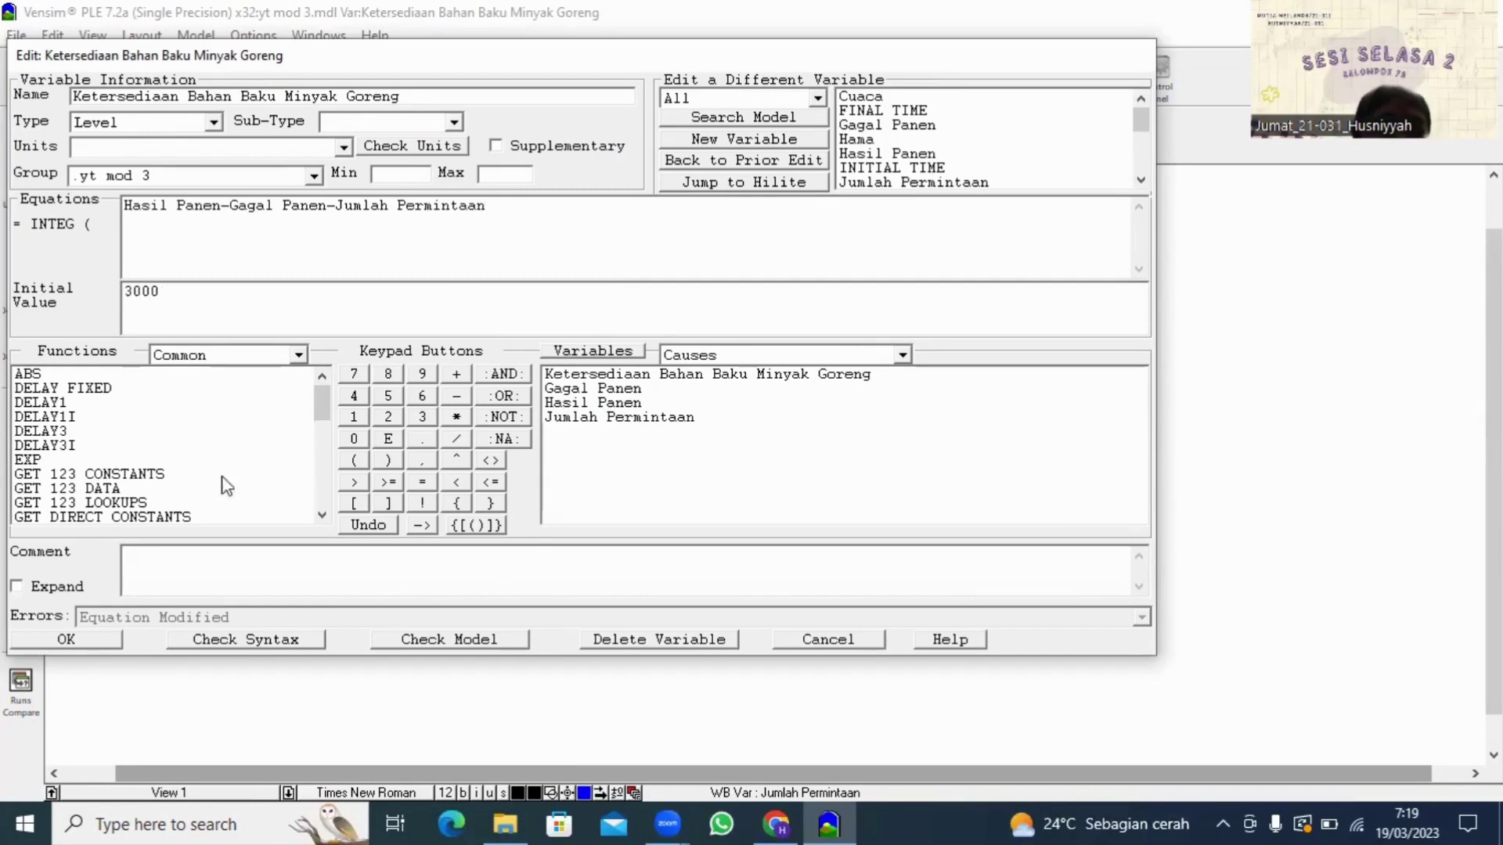
pyautogui.click(83, 637)
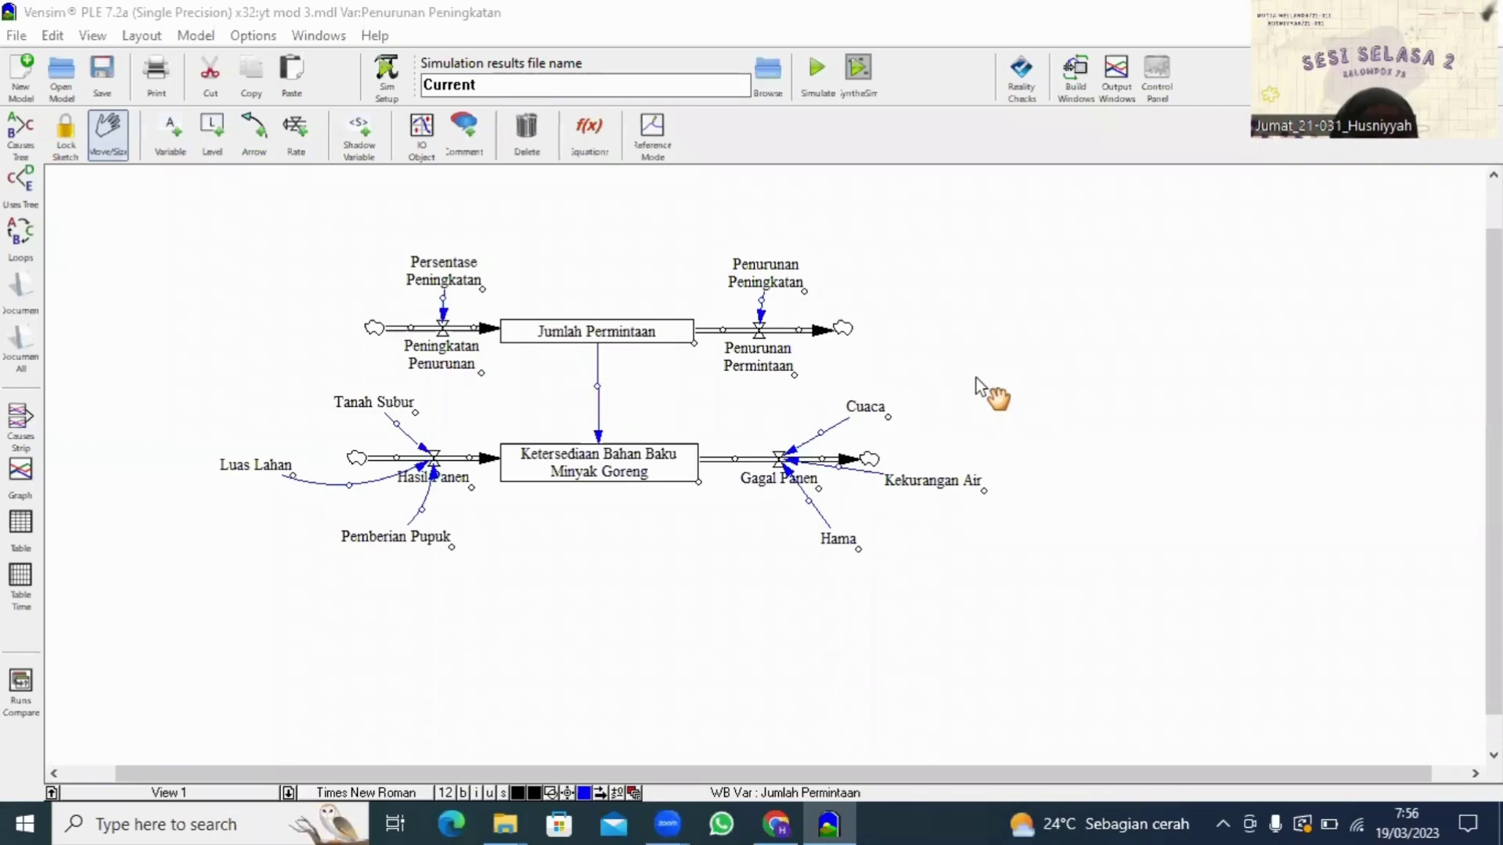
# Step: Run the simulation and plot all variables of the diagram together in one graph
pyautogui.click(833, 264)
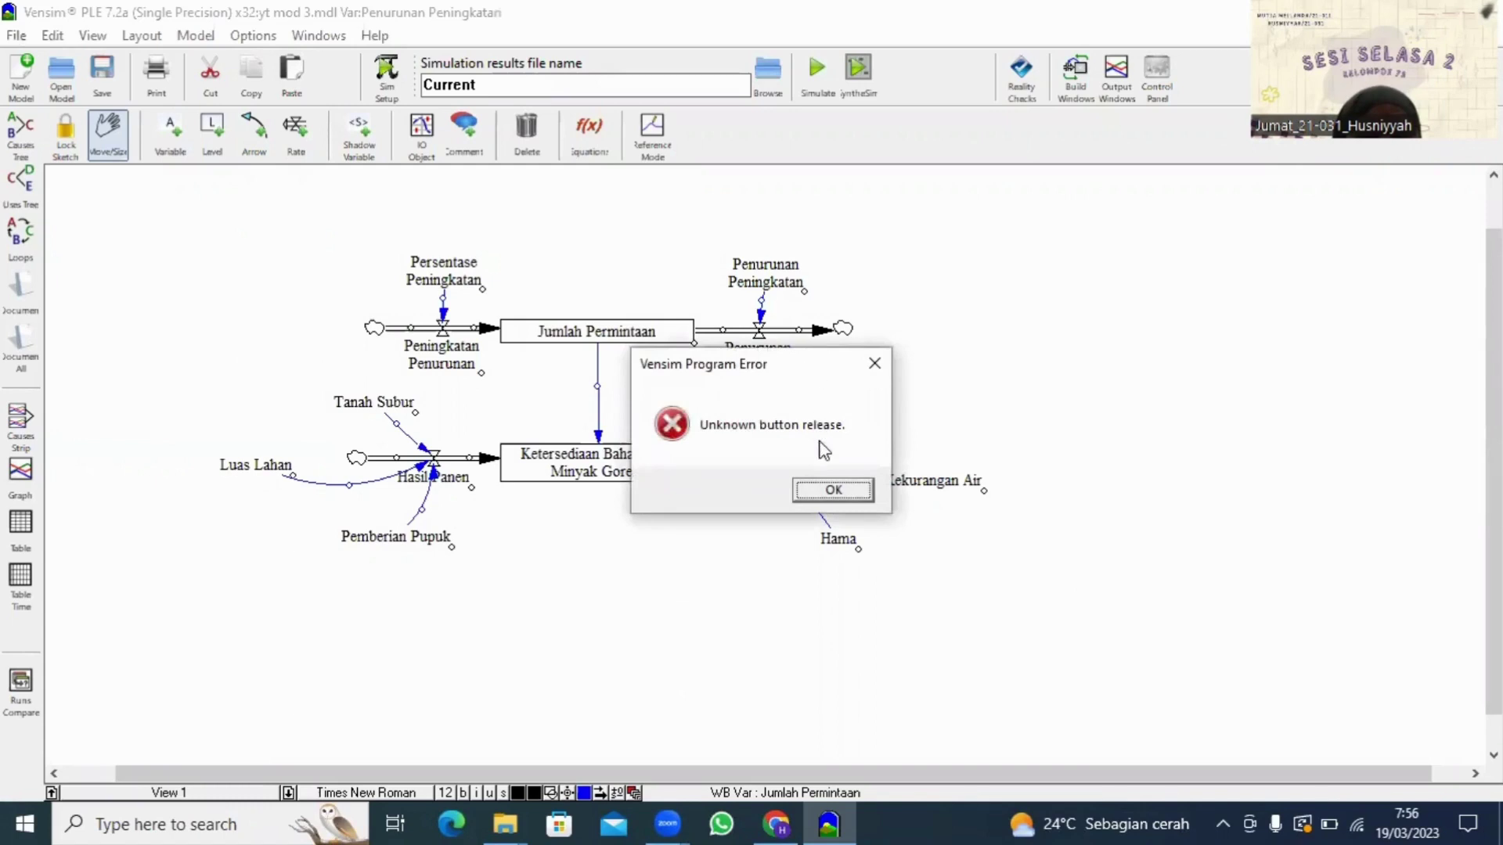
pyautogui.click(830, 499)
pyautogui.hotkey('ctrl', 'a')
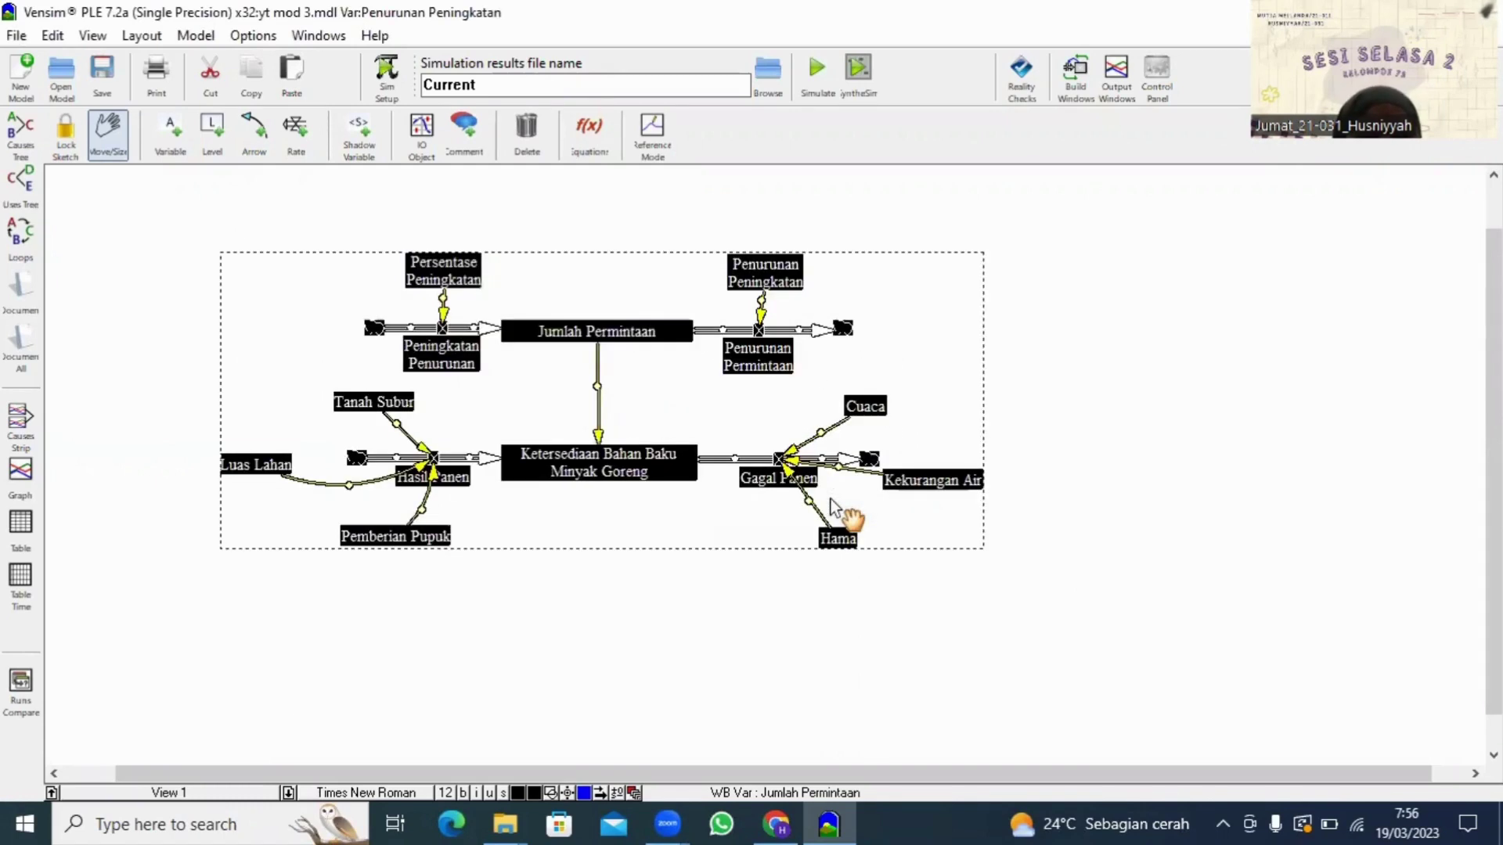
pyautogui.click(819, 72)
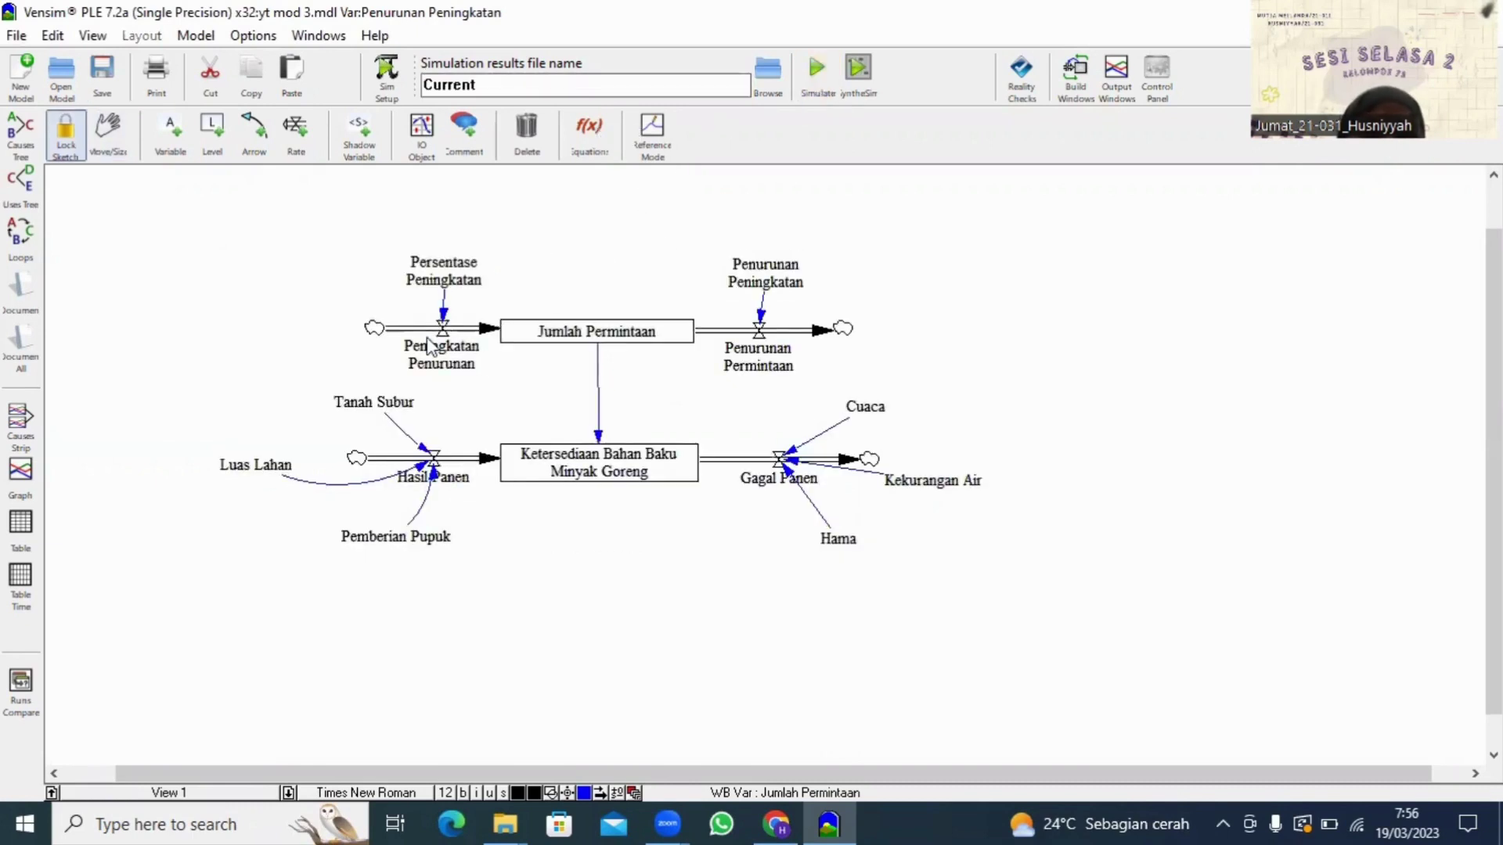
pyautogui.click(19, 482)
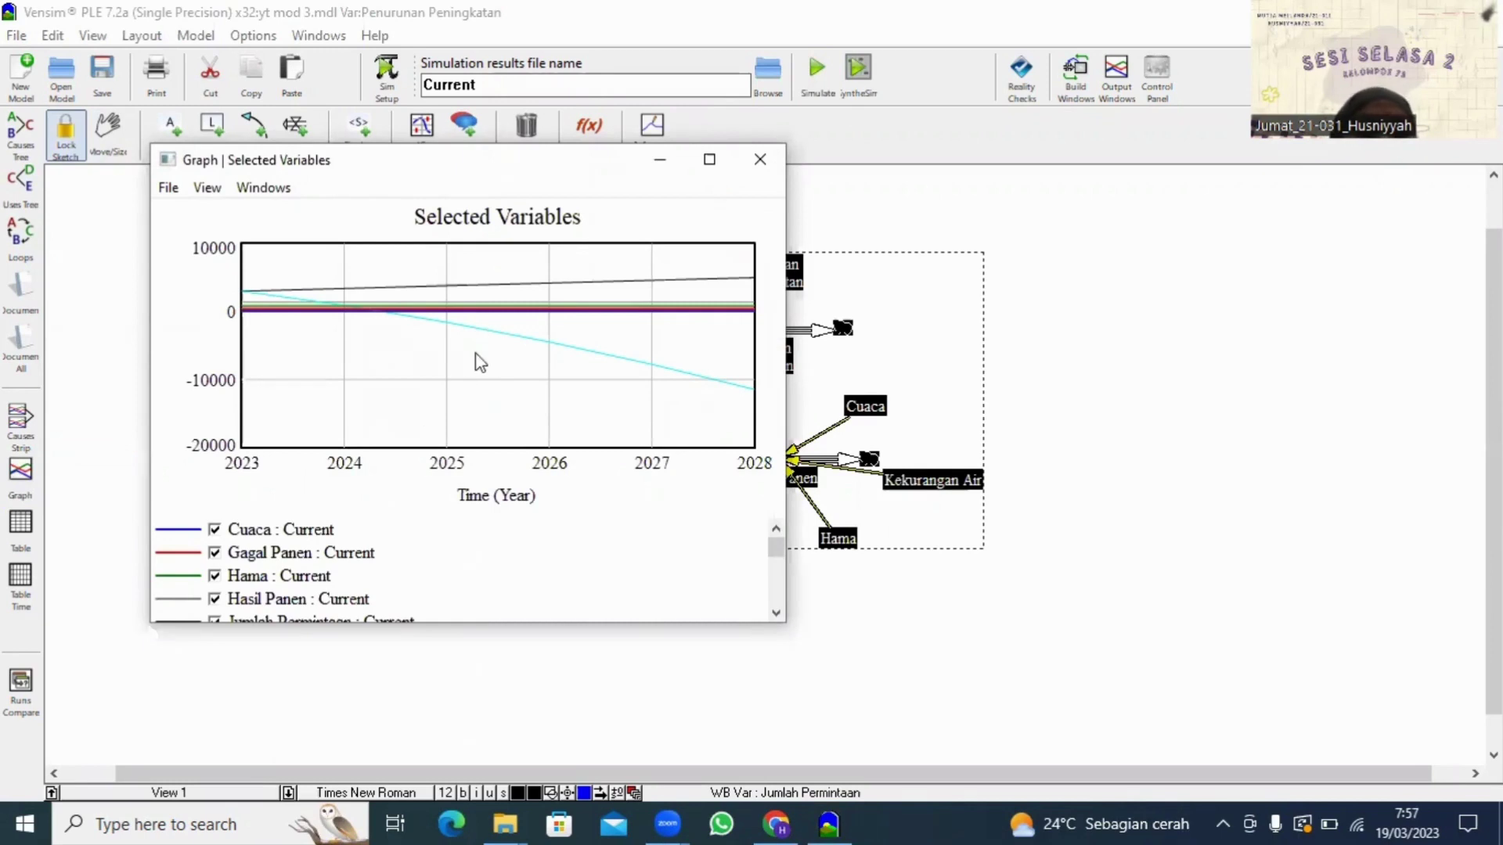
# Step: Review the graph's full variable legend, show all variables as a year-by-year table, and return to the unselected diagram
pyautogui.scroll(-3, 376, 590)
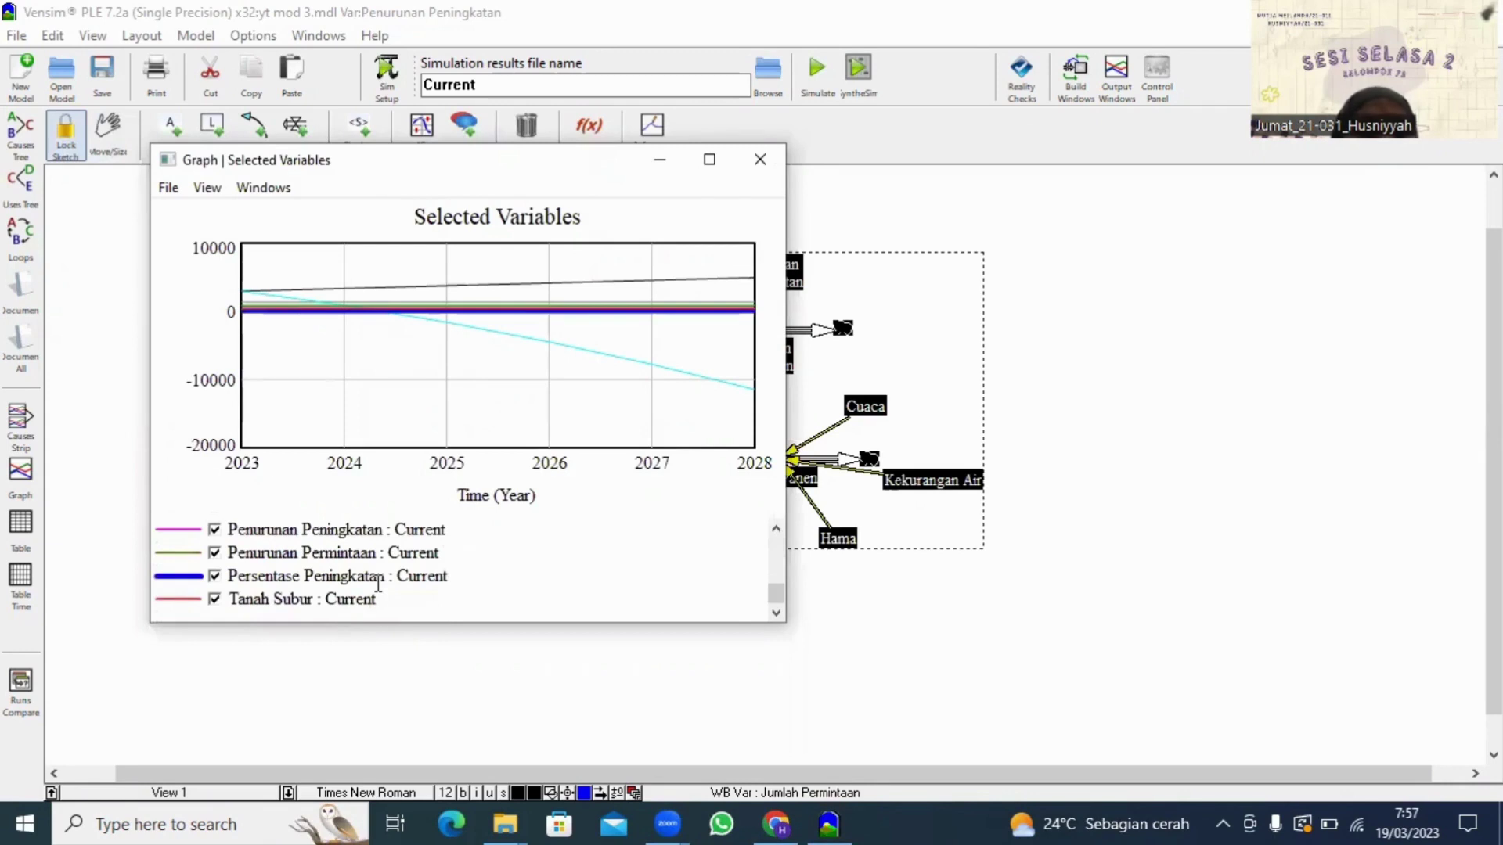
pyautogui.click(21, 526)
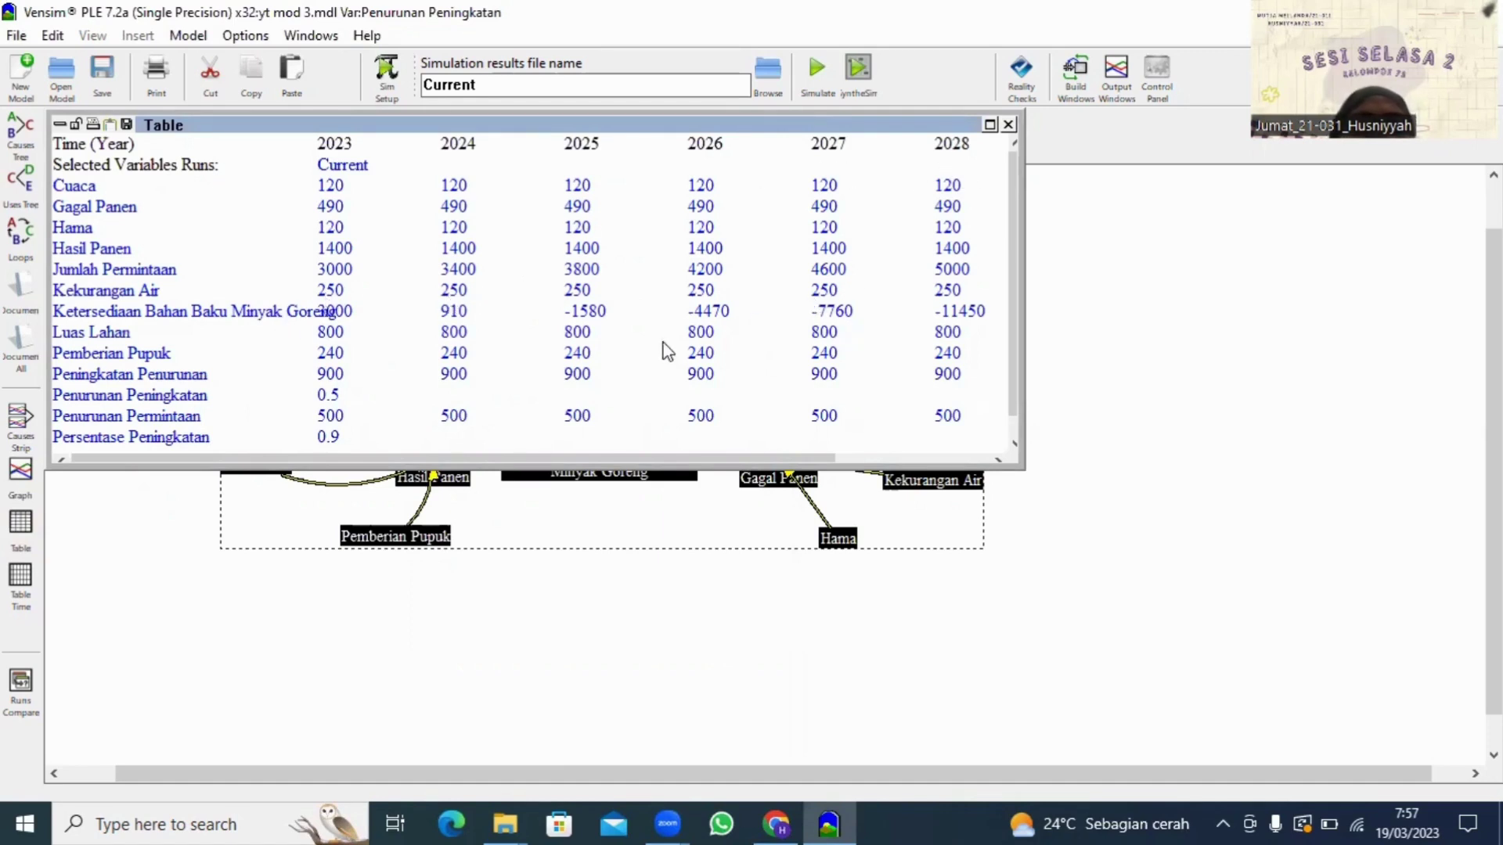
pyautogui.click(1009, 125)
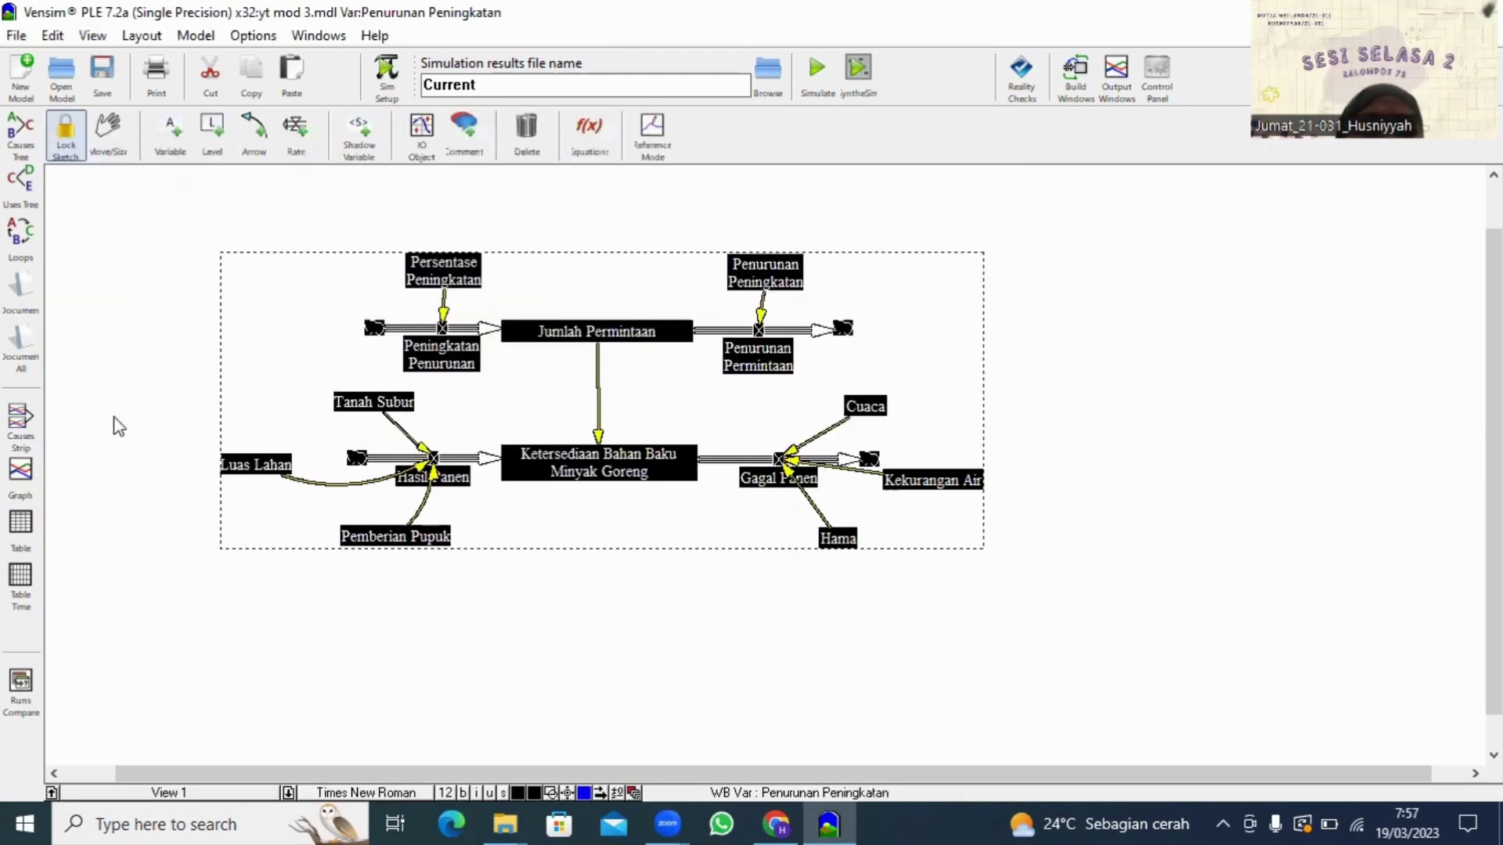
pyautogui.click(1147, 341)
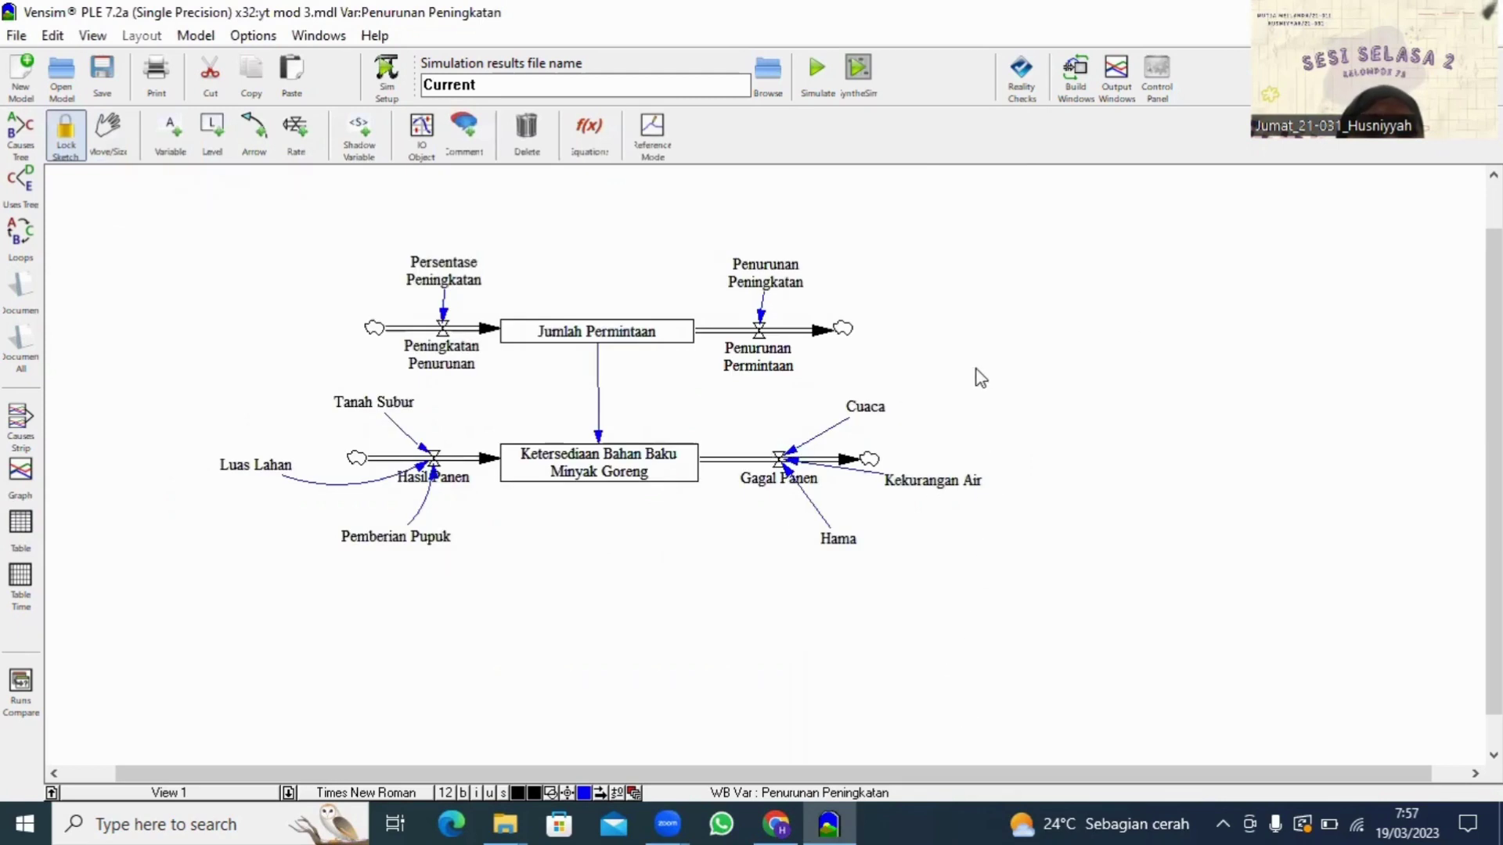
# Step: Set the equation of the constant Persentase Peningkatan to 1.1
pyautogui.click(589, 133)
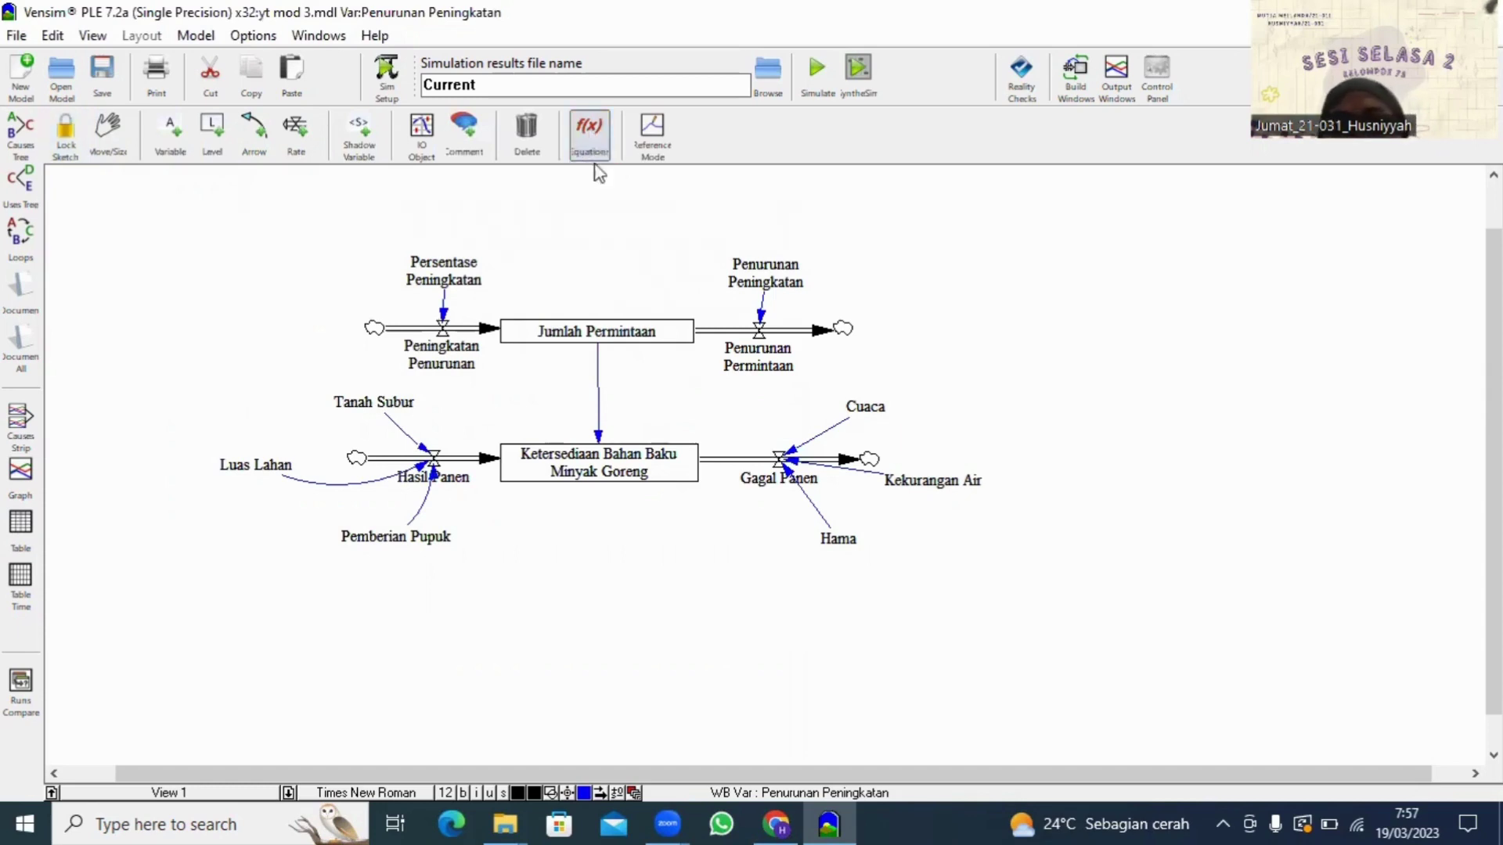
pyautogui.click(479, 270)
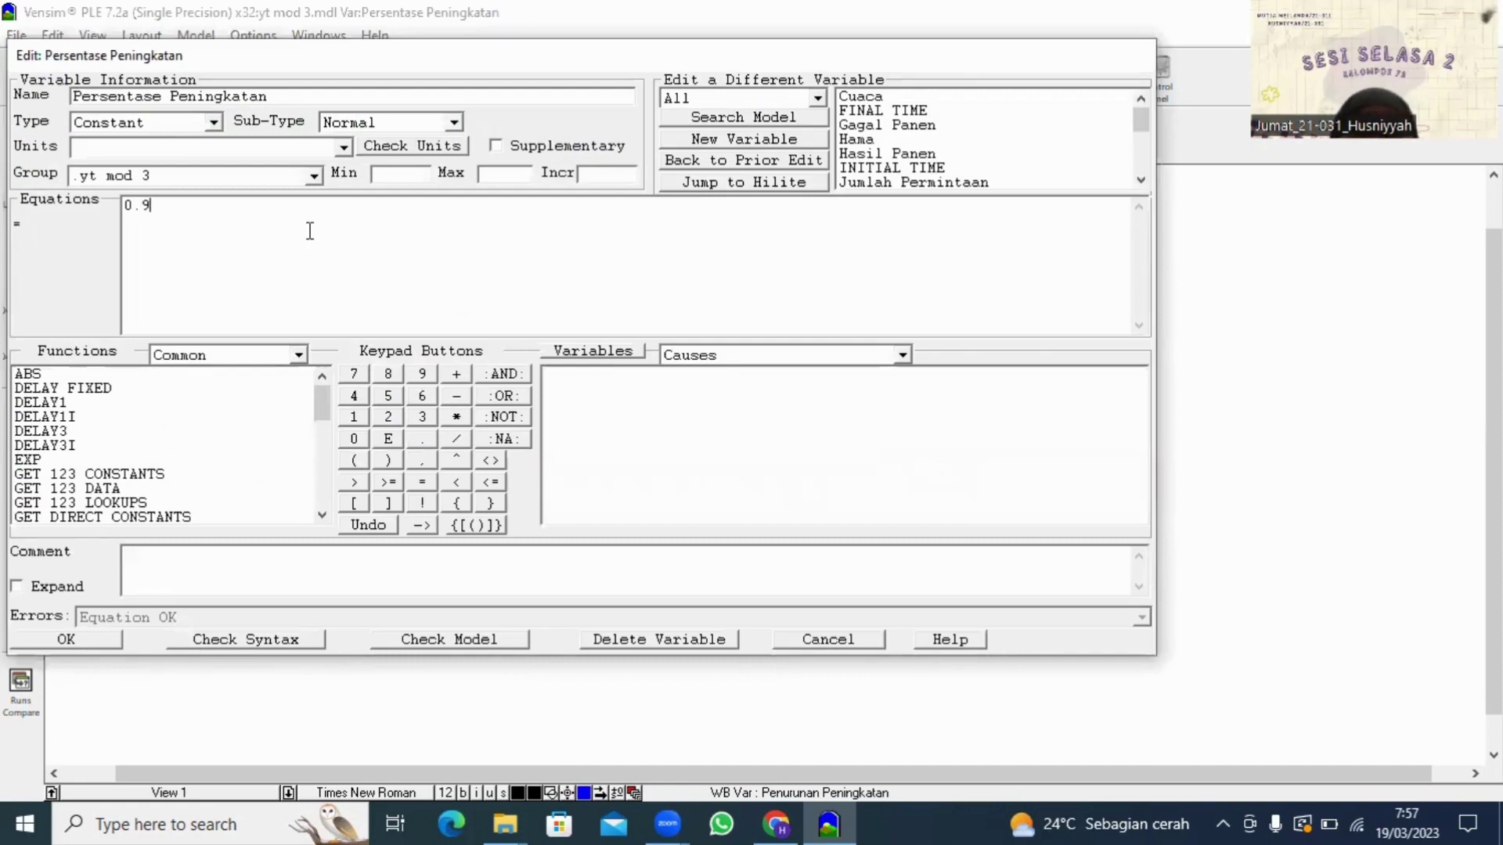
pyautogui.press('BackSpace')
pyautogui.press('BackSpace')
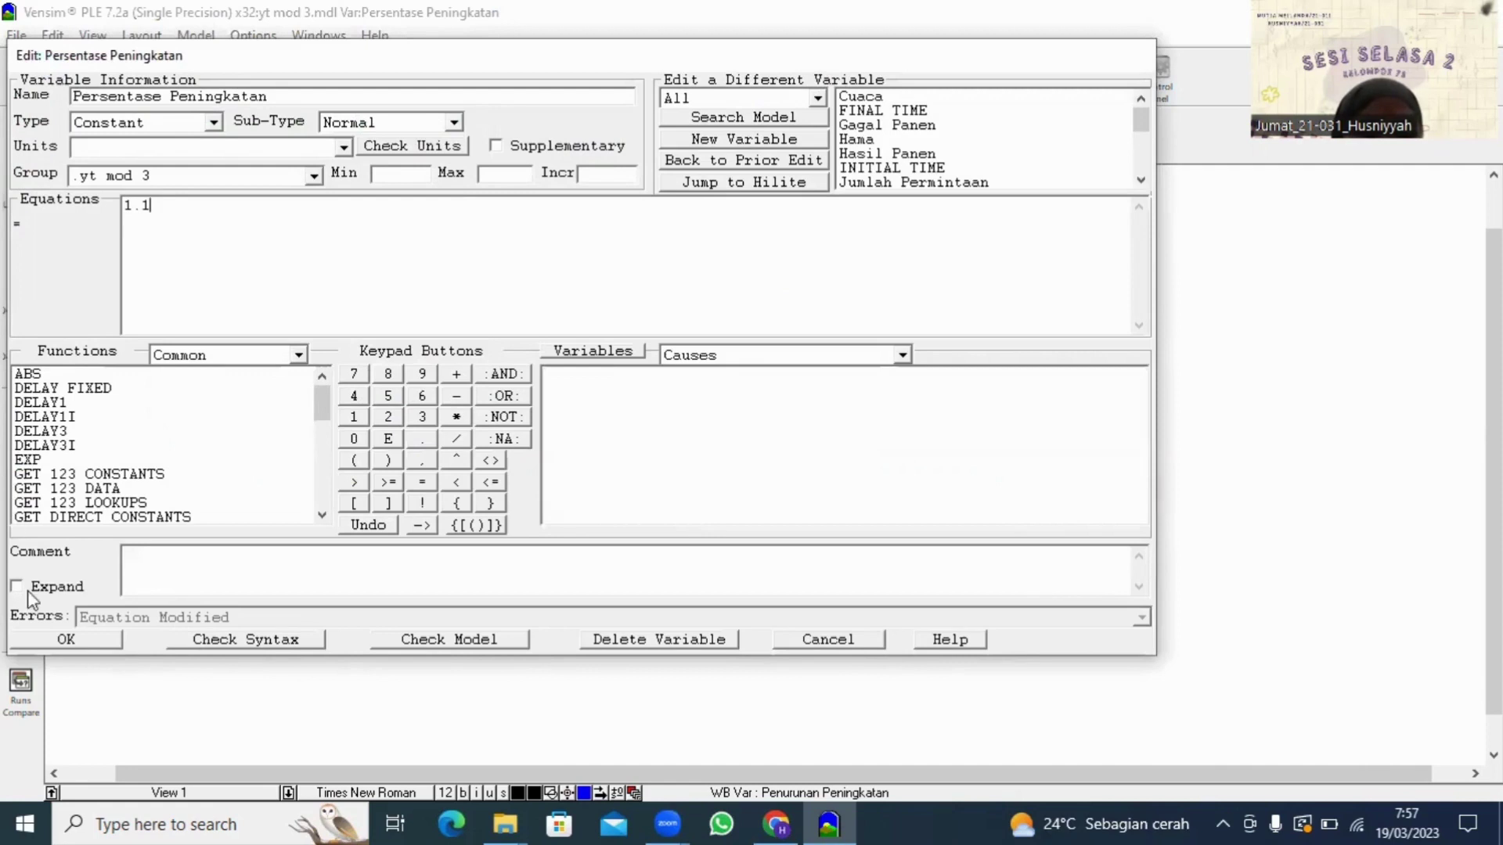
pyautogui.click(47, 644)
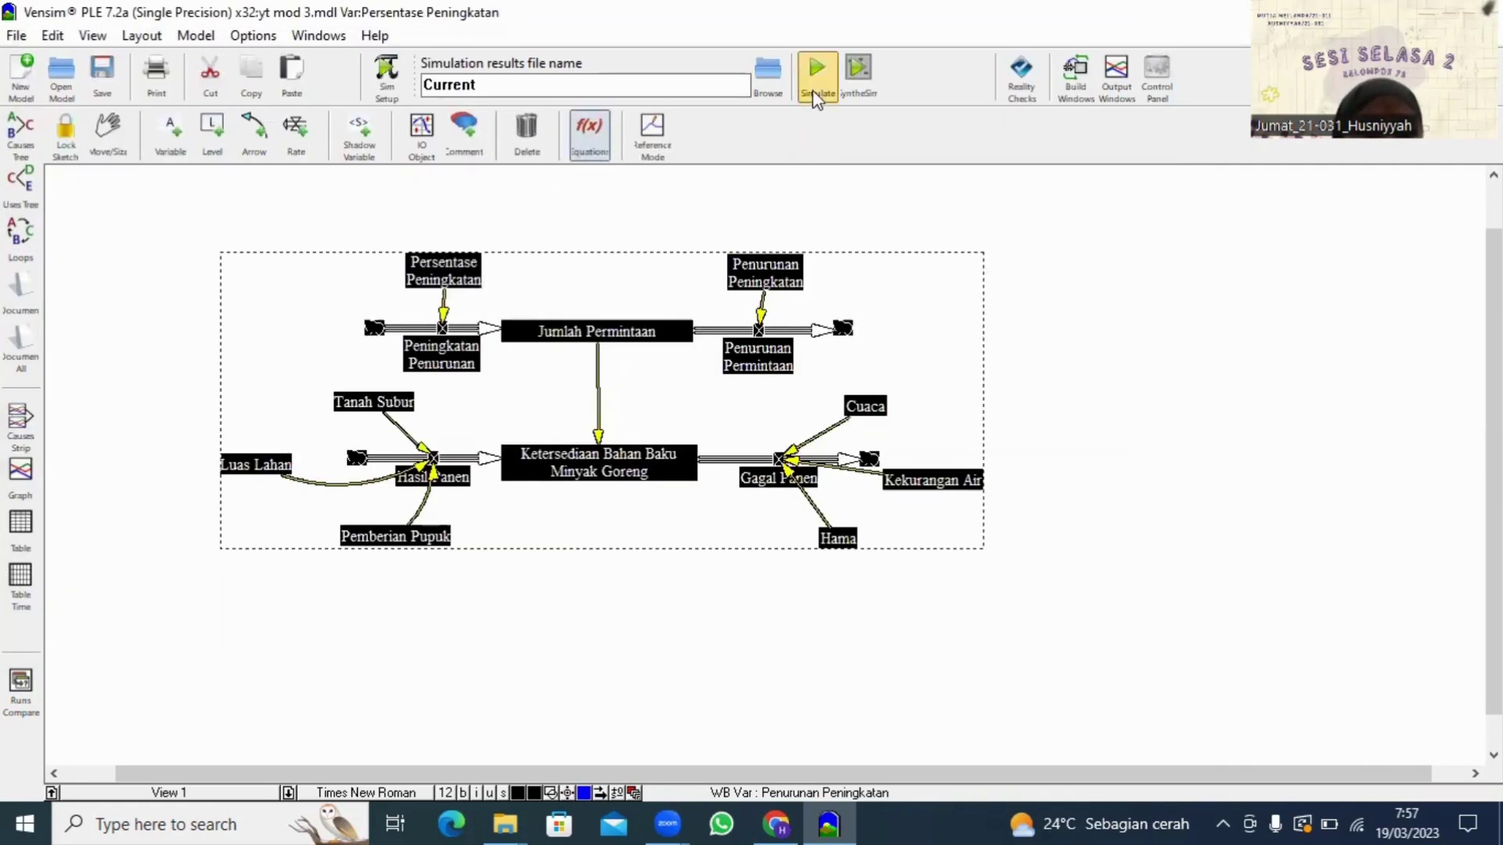
# Step: Rerun the simulation, overwriting the Current dataset, and examine all variables in a table and a graph
pyautogui.click(816, 71)
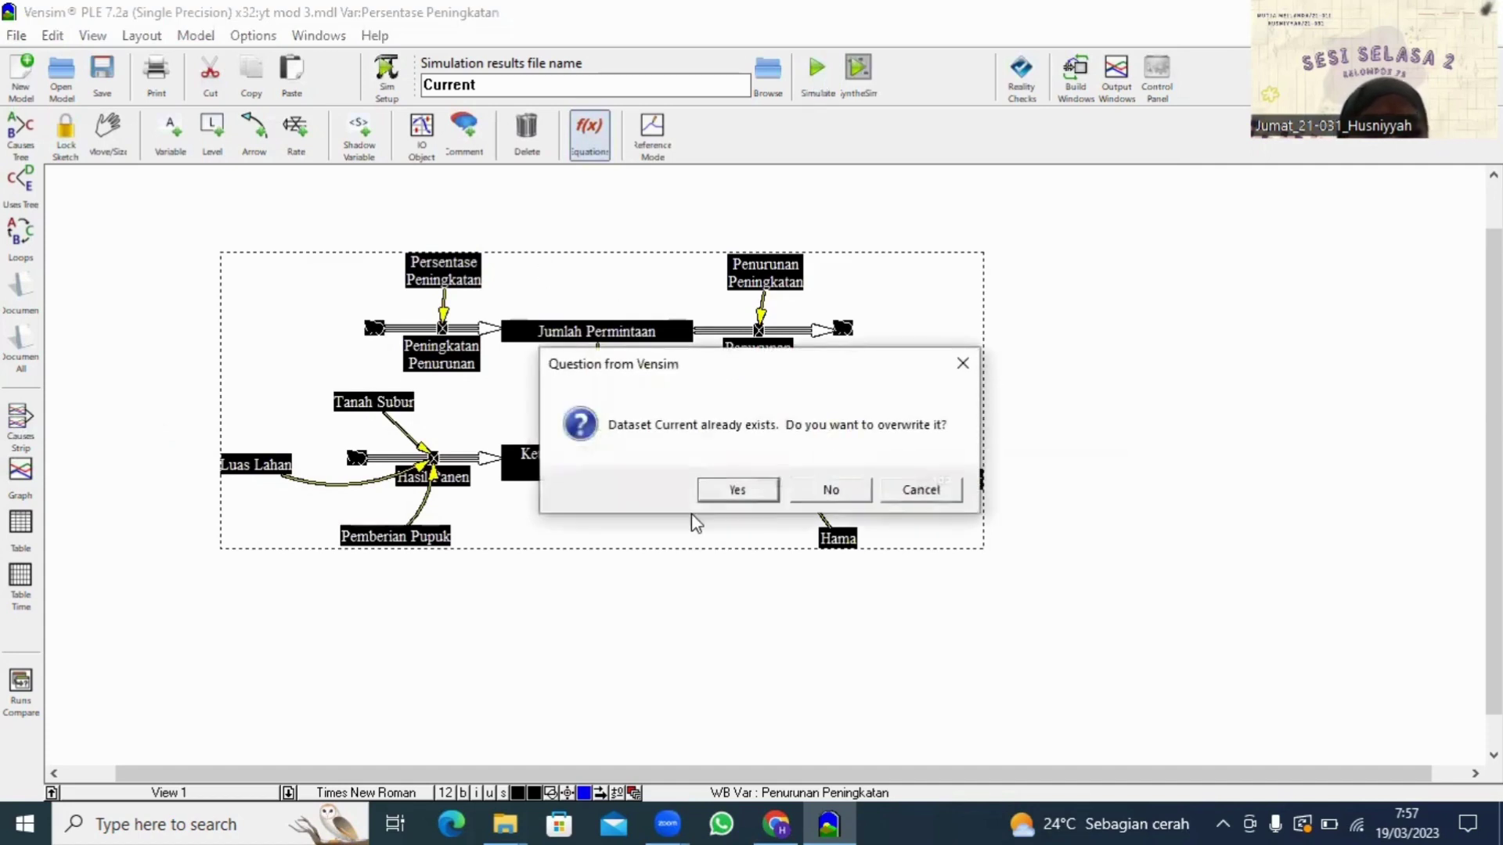
pyautogui.click(758, 490)
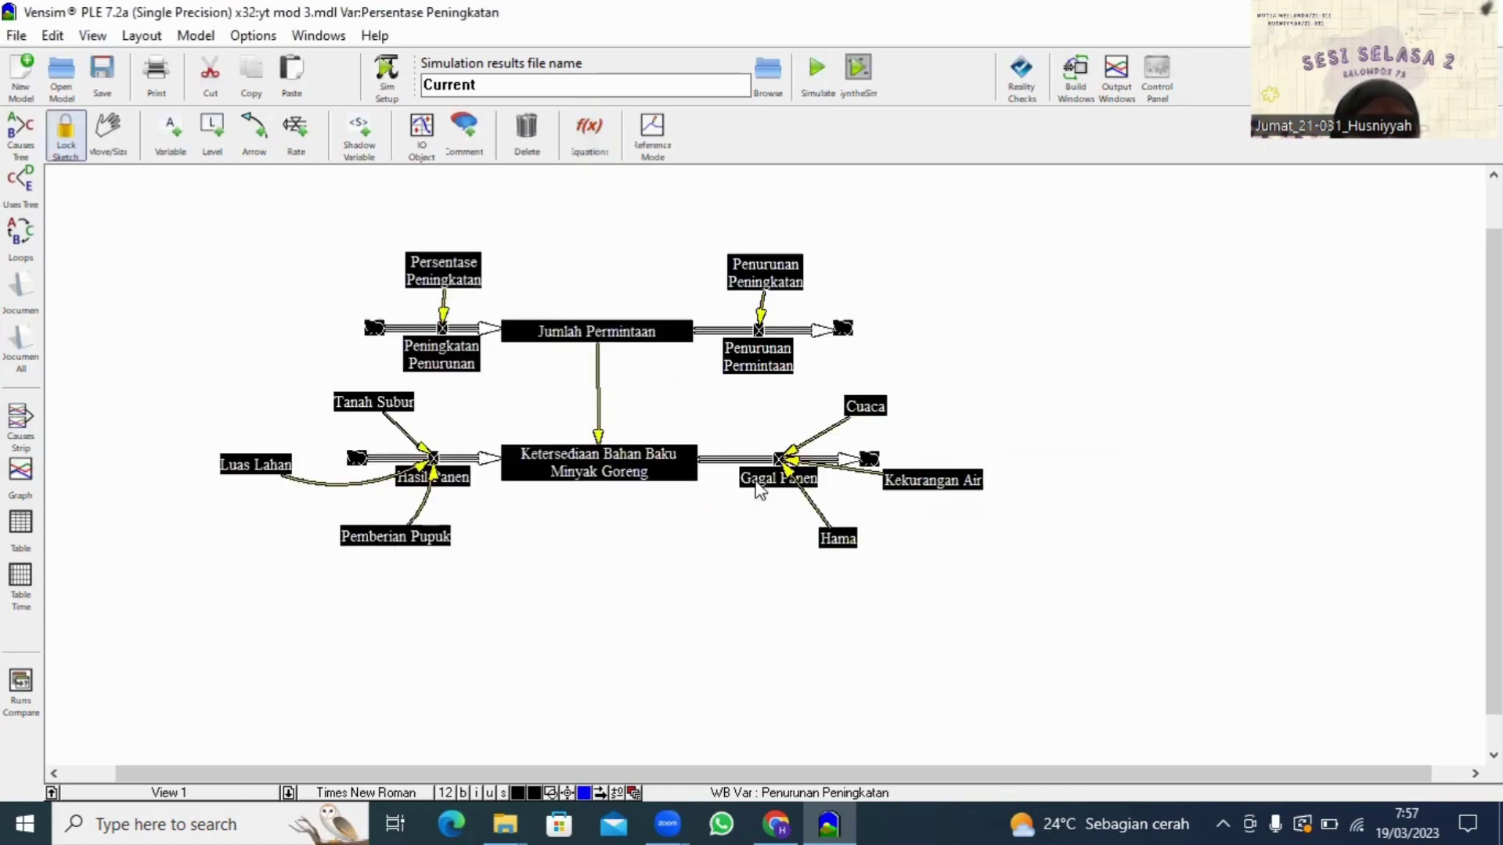
pyautogui.click(15, 531)
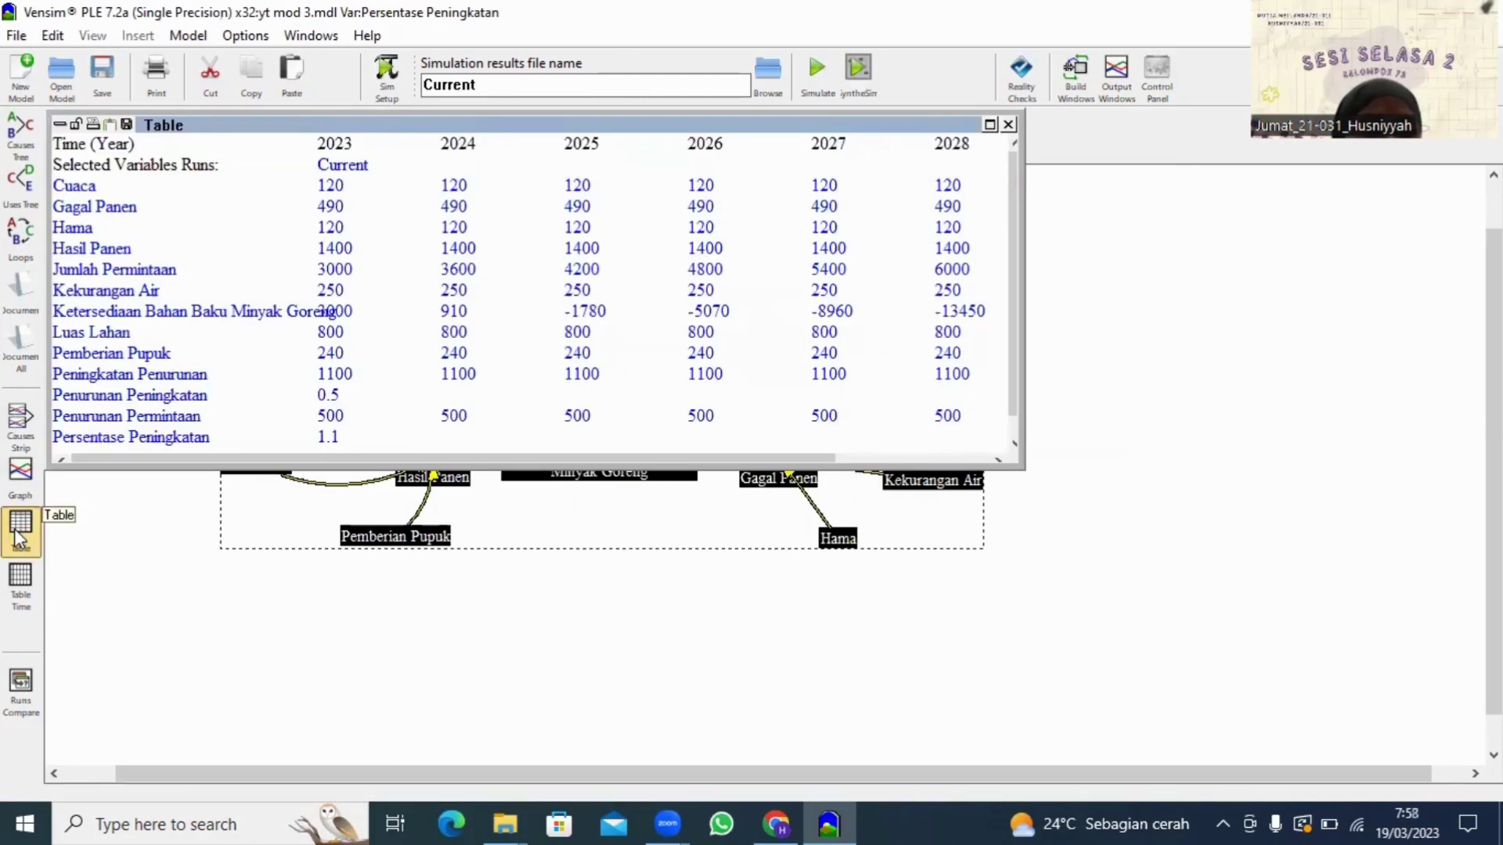
pyautogui.click(22, 479)
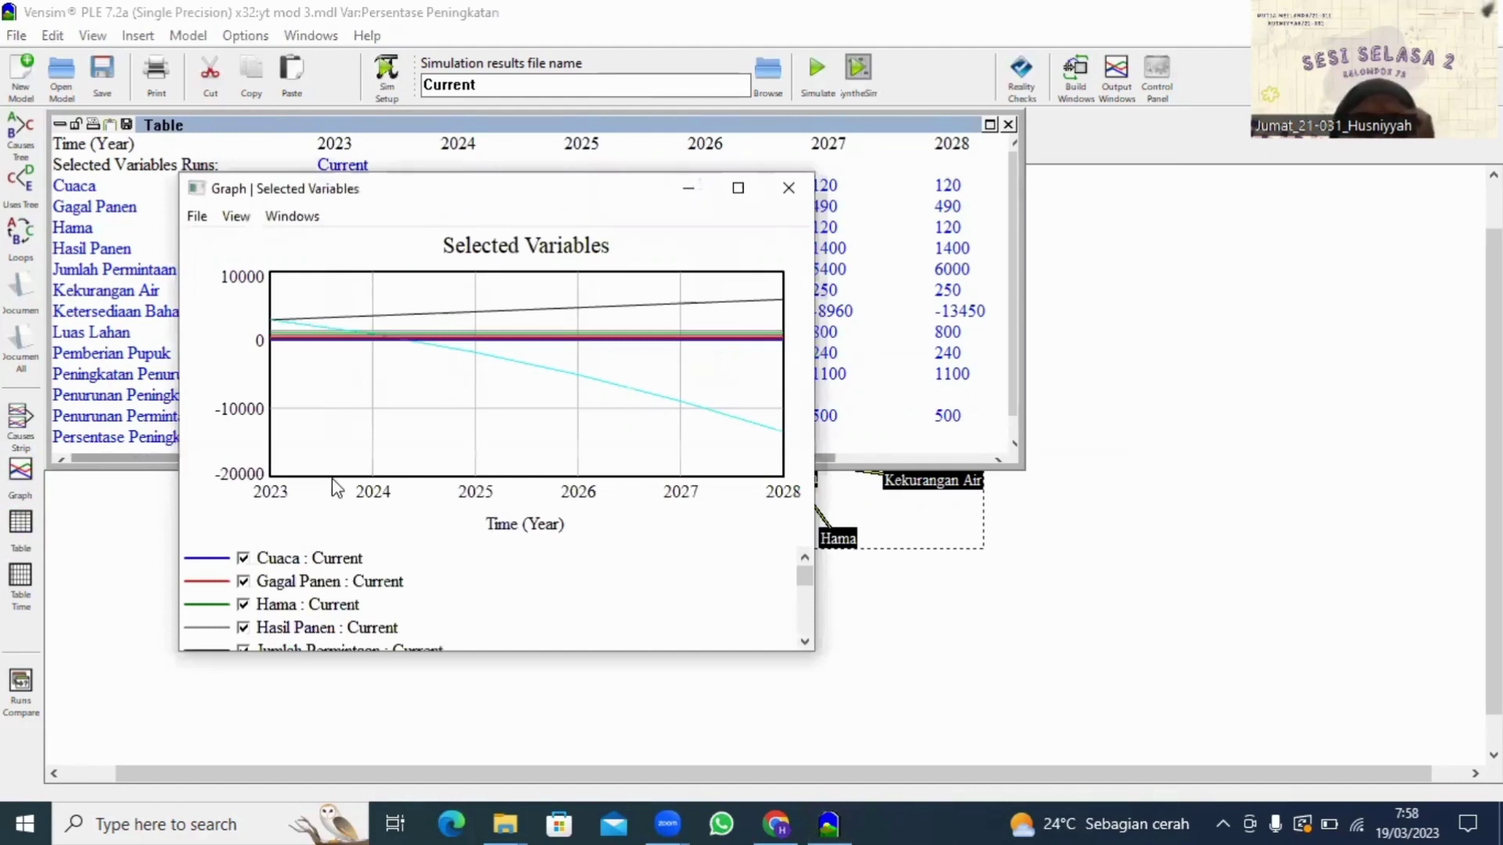
pyautogui.click(788, 189)
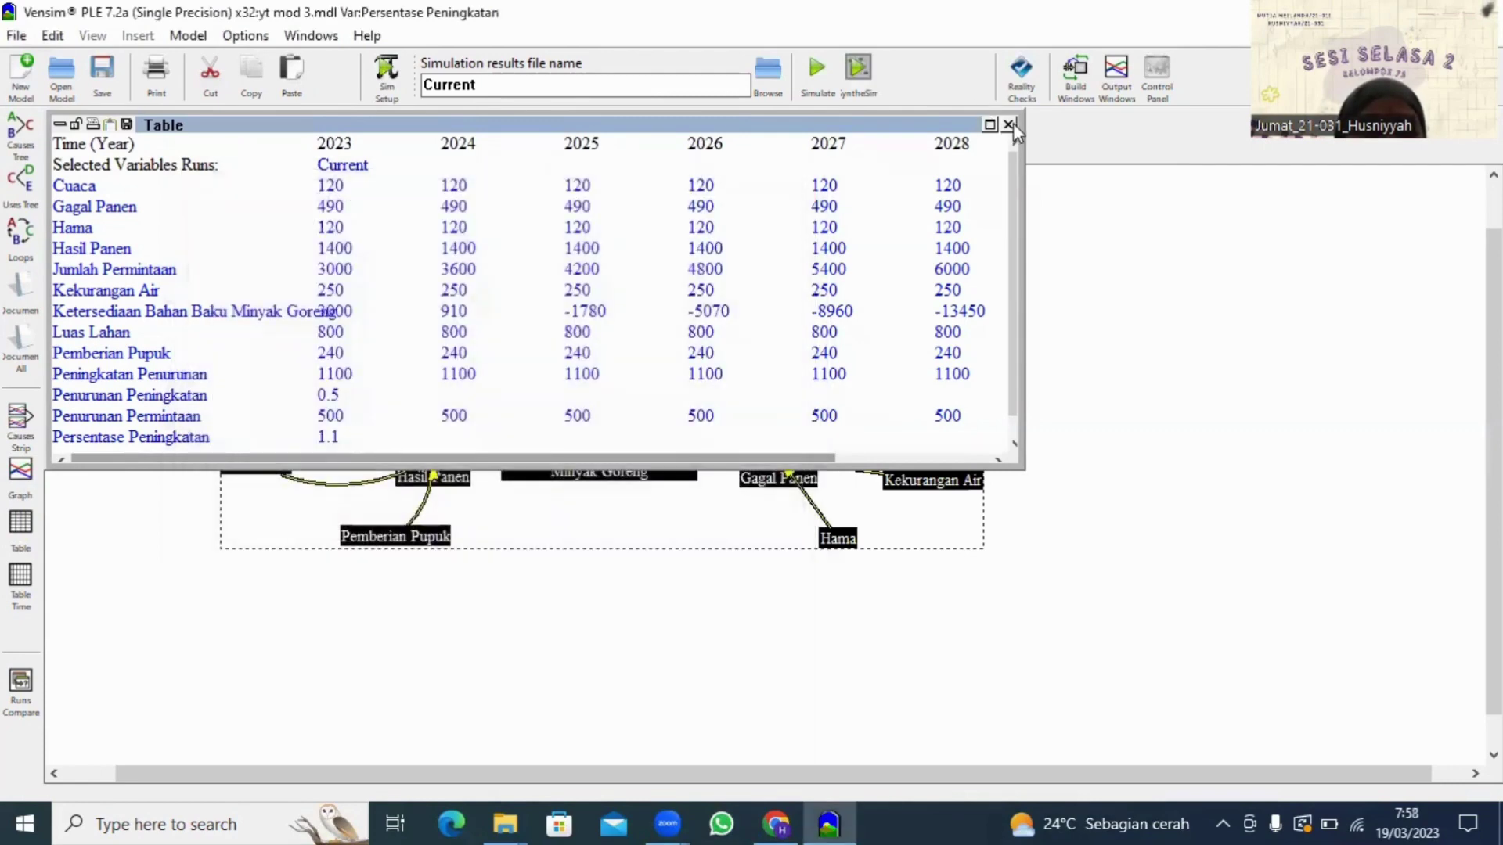
pyautogui.click(1009, 125)
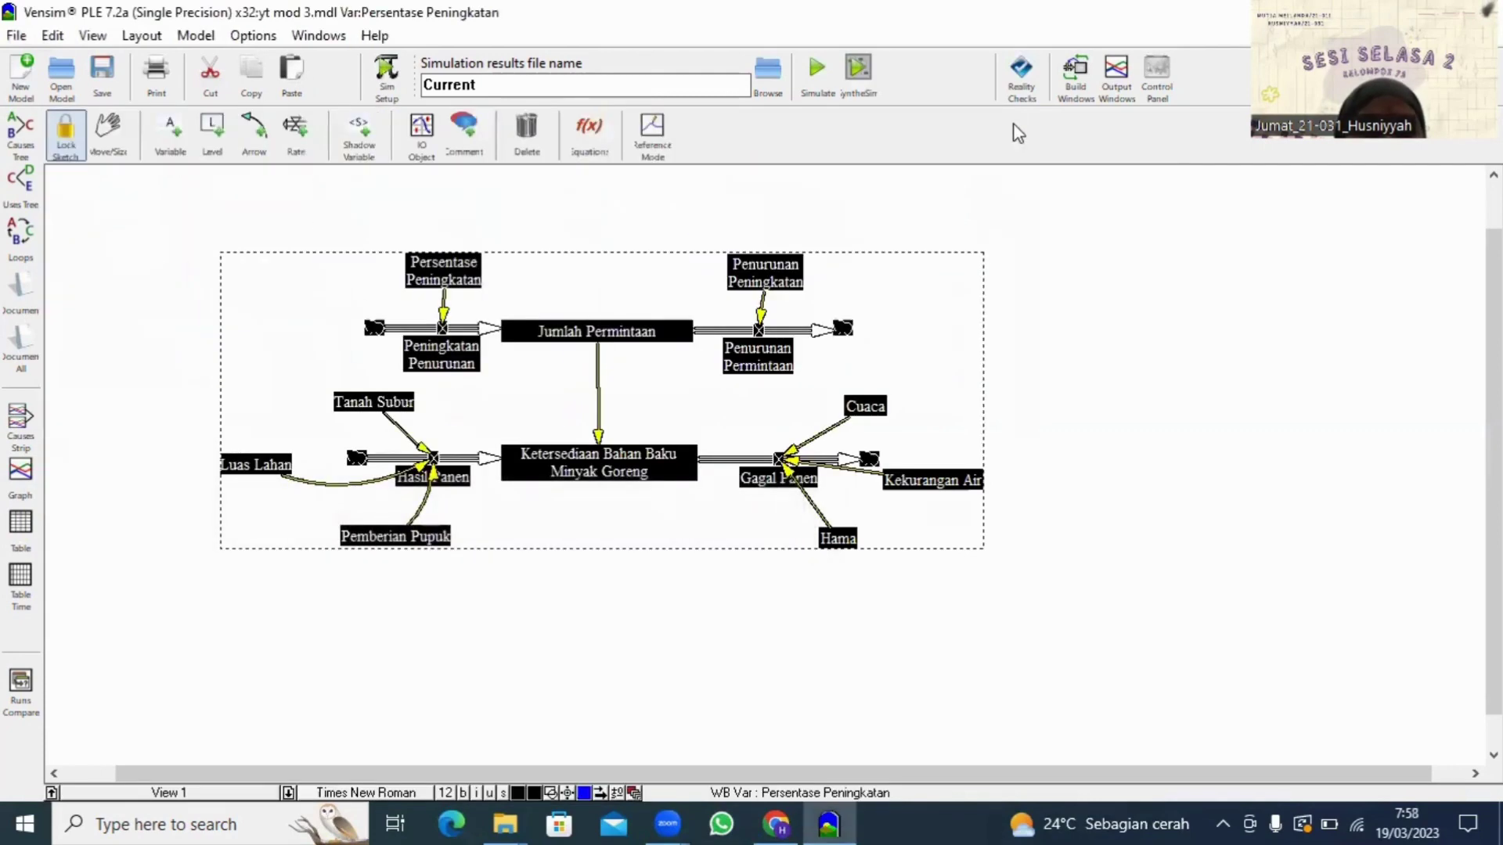
# Step: Deselect the diagram and check the equation of the constant Persentase Peningkatan
pyautogui.click(1068, 242)
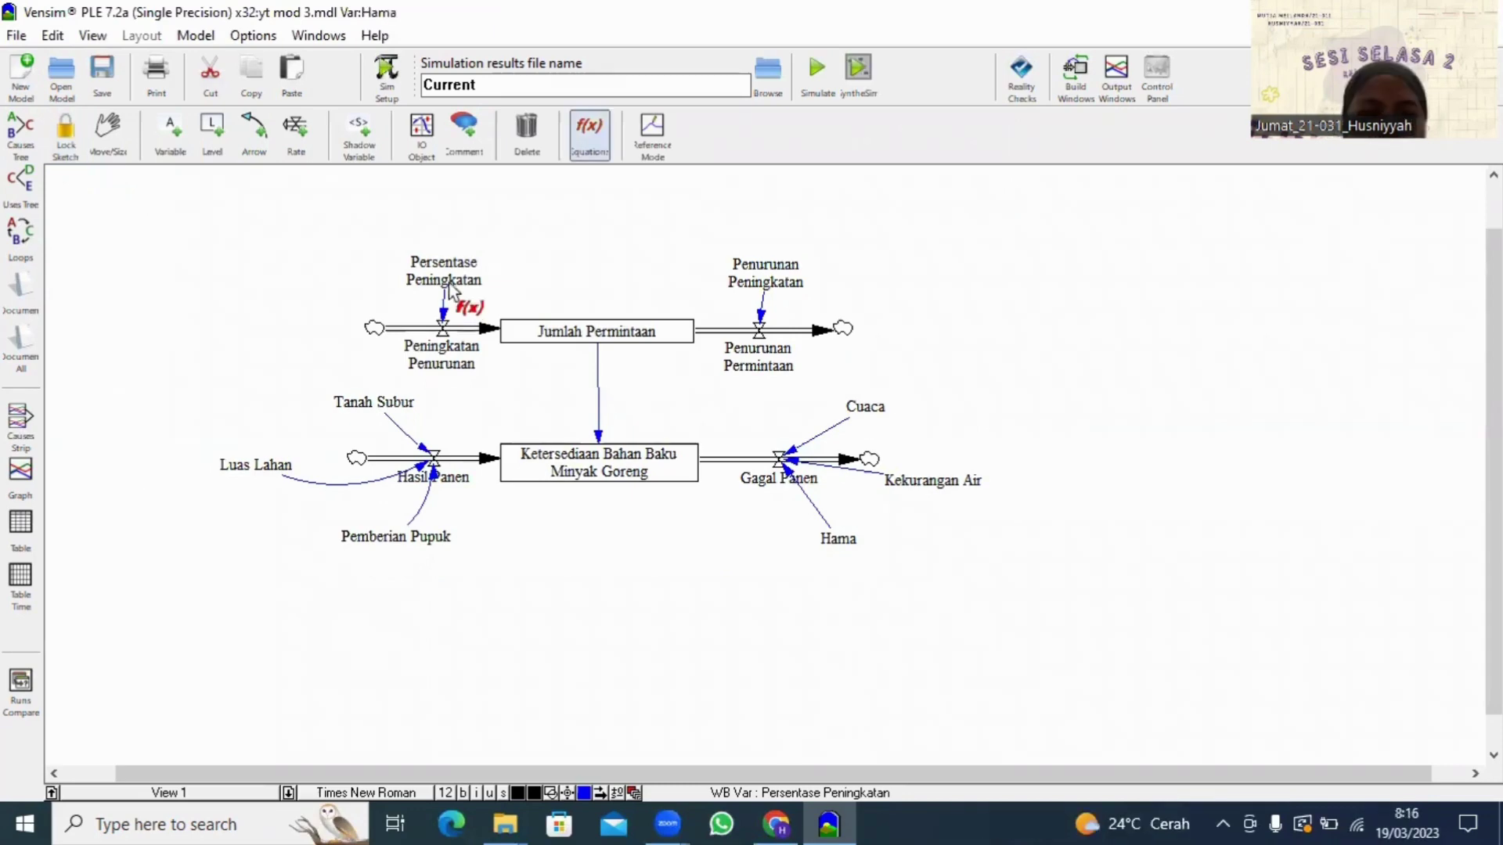
pyautogui.click(466, 278)
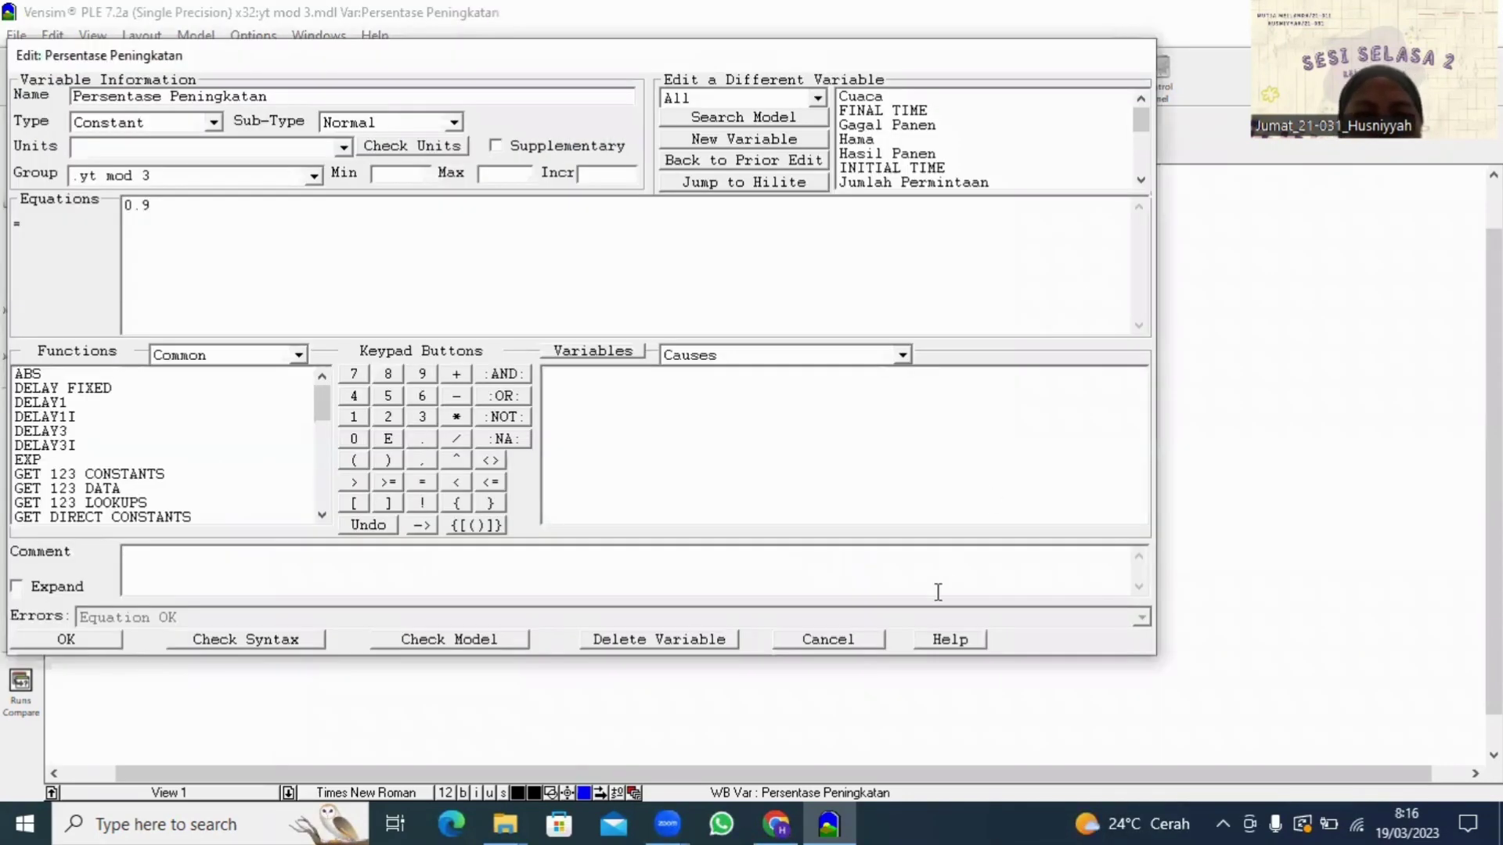
pyautogui.click(66, 641)
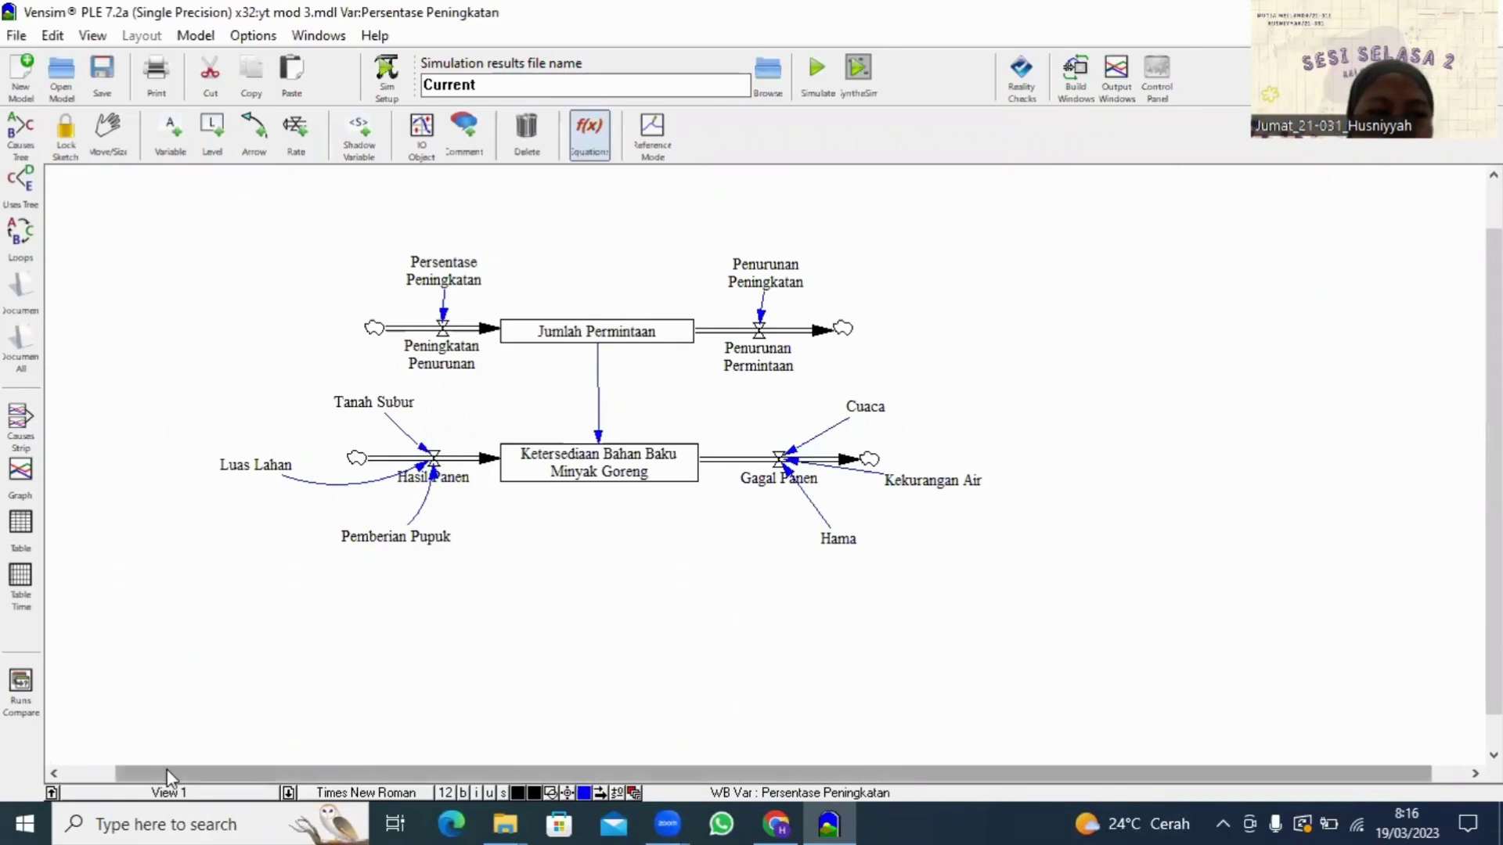
# Step: Create a new view and place an Output Workbench Tool object in it that shows the Graph of the level Jumlah Permintaan
pyautogui.click(168, 790)
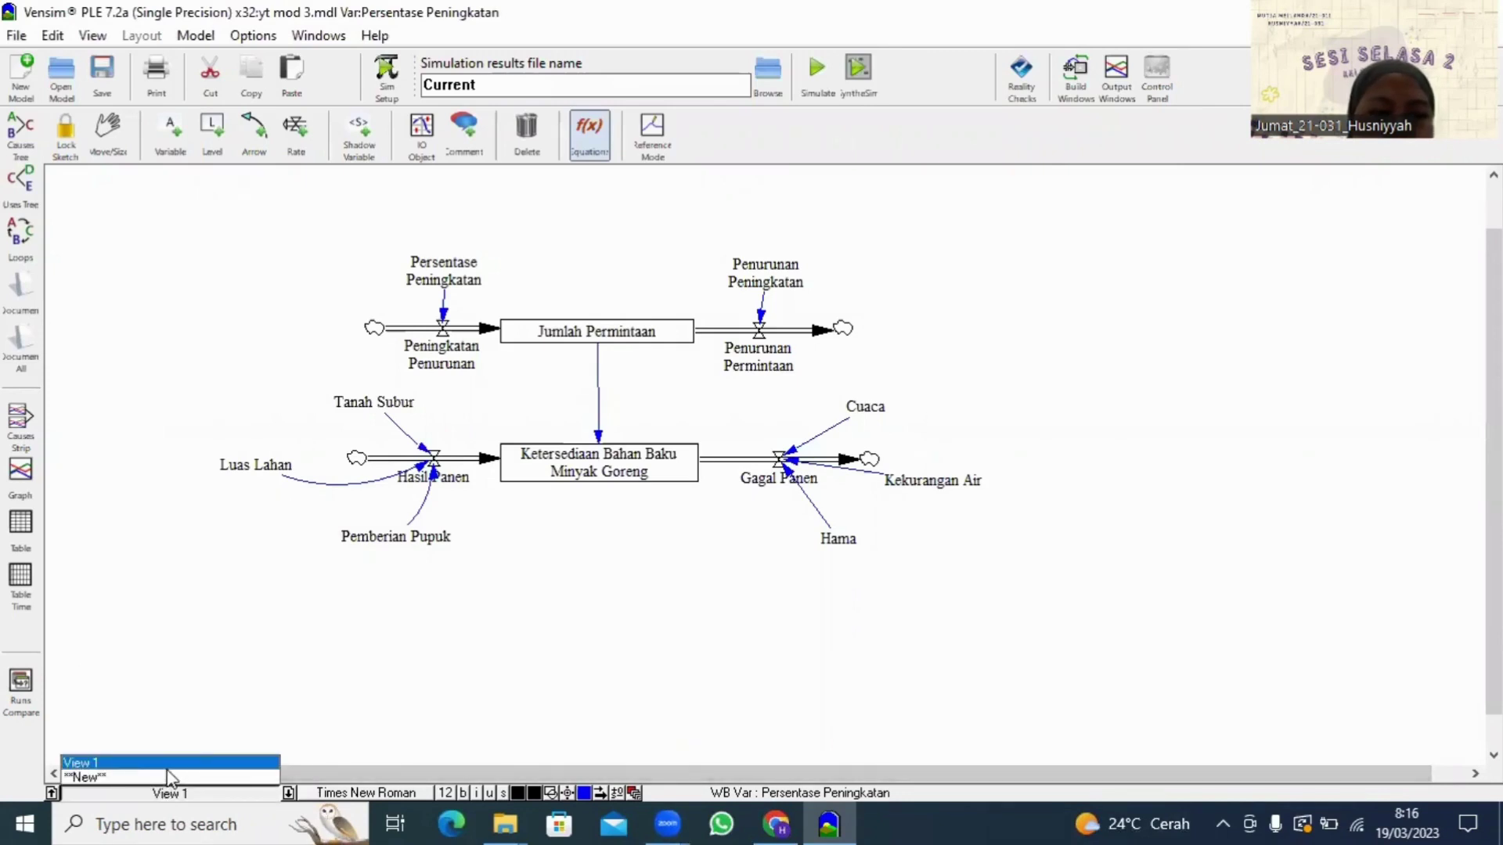
pyautogui.click(170, 777)
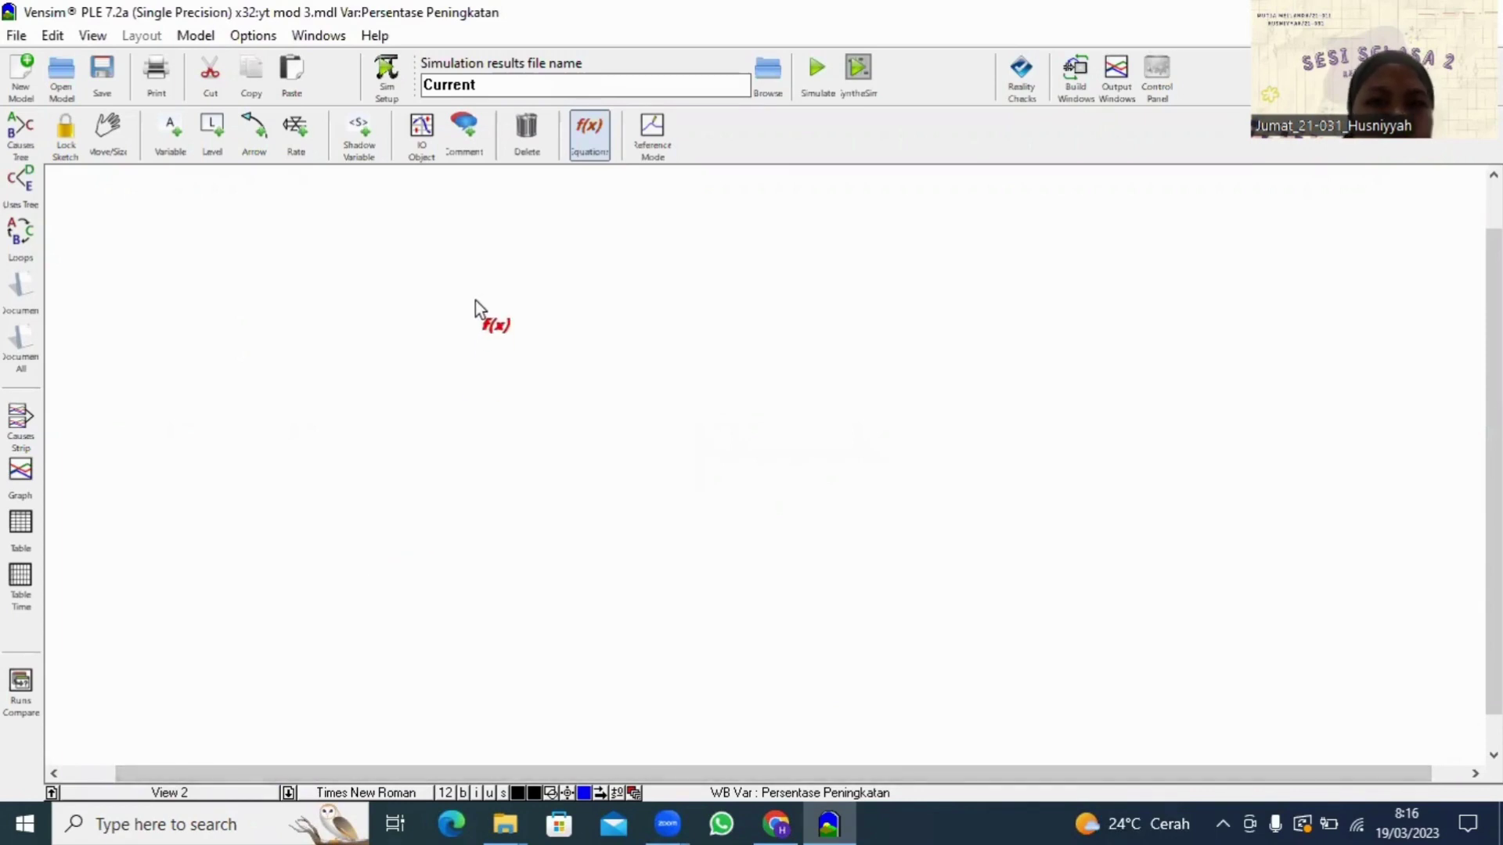
pyautogui.click(438, 143)
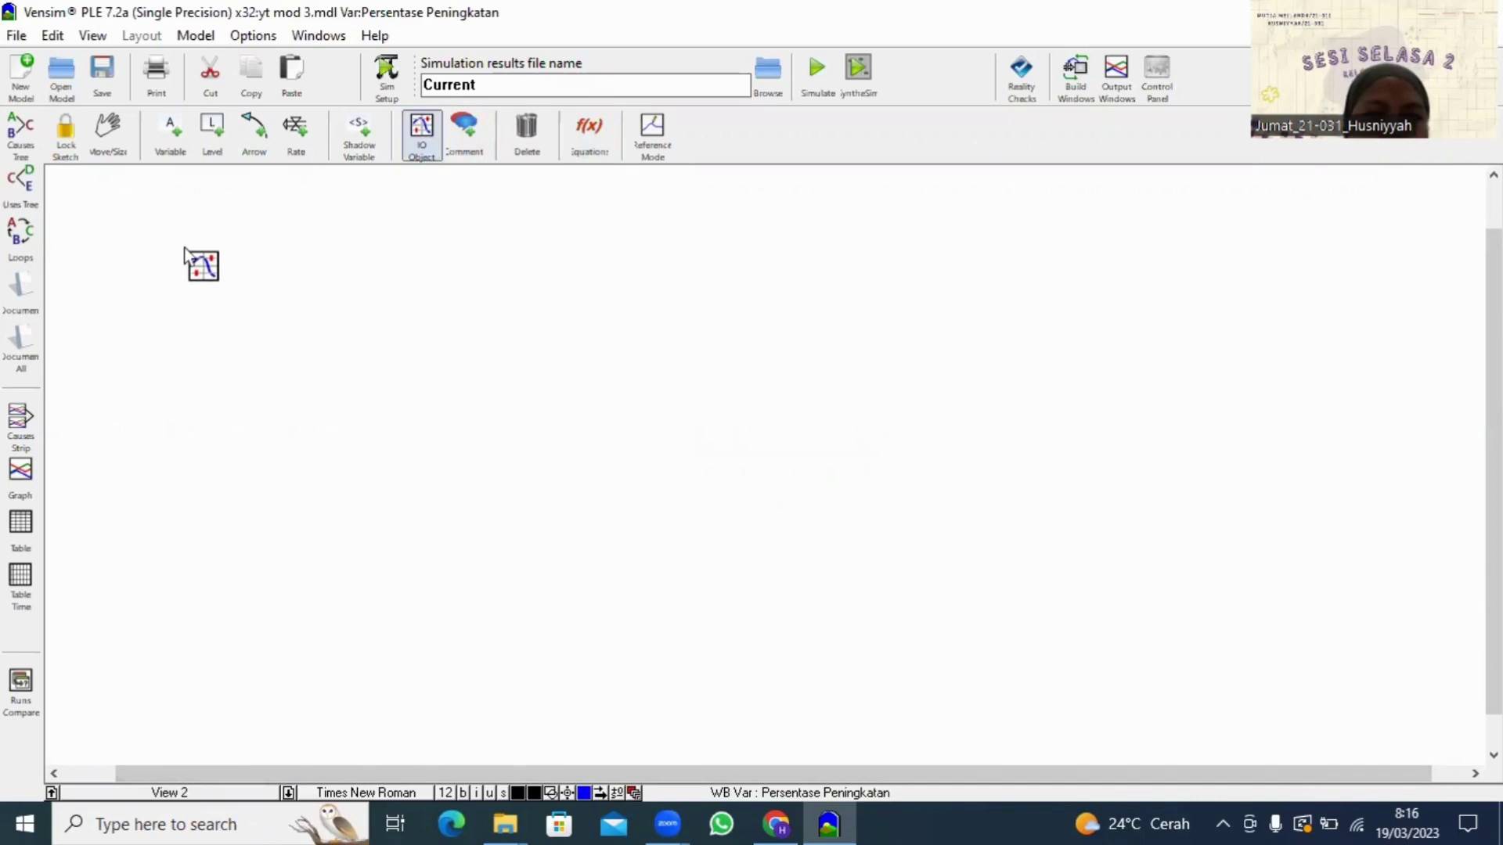
pyautogui.click(184, 249)
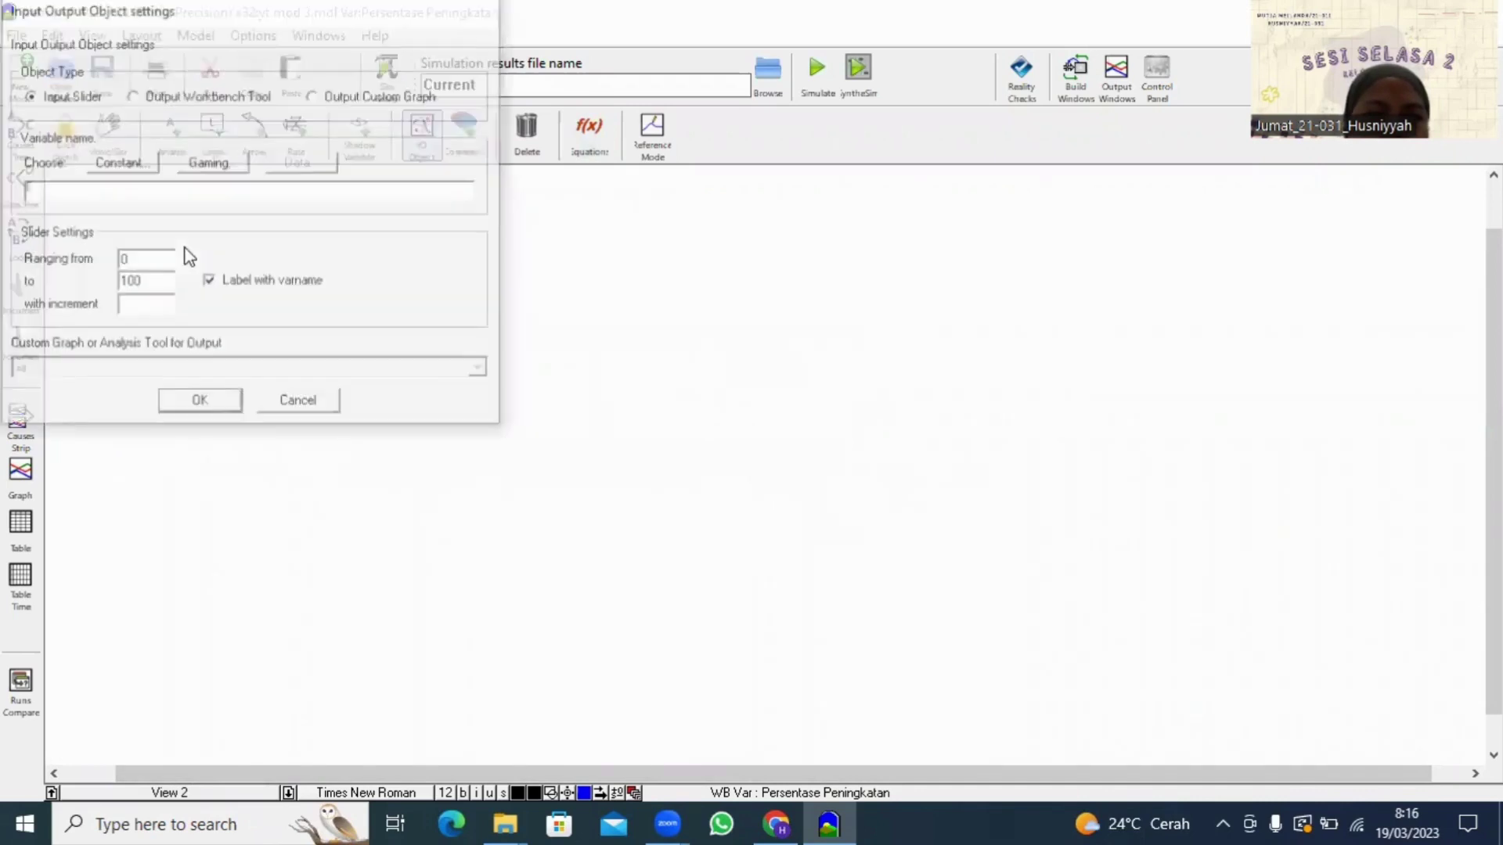
pyautogui.click(133, 96)
pyautogui.click(134, 168)
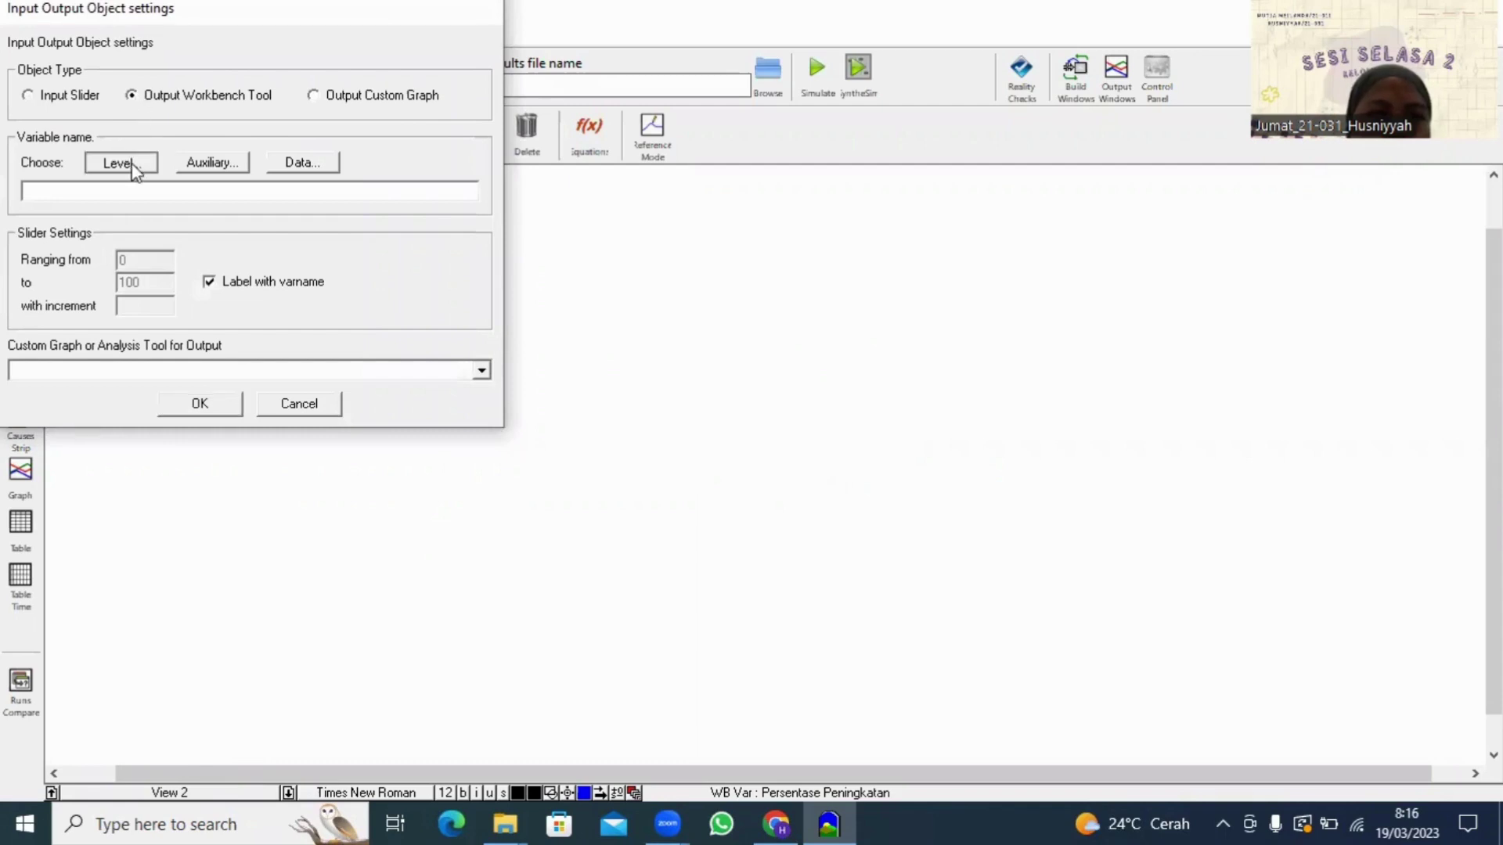
pyautogui.click(114, 104)
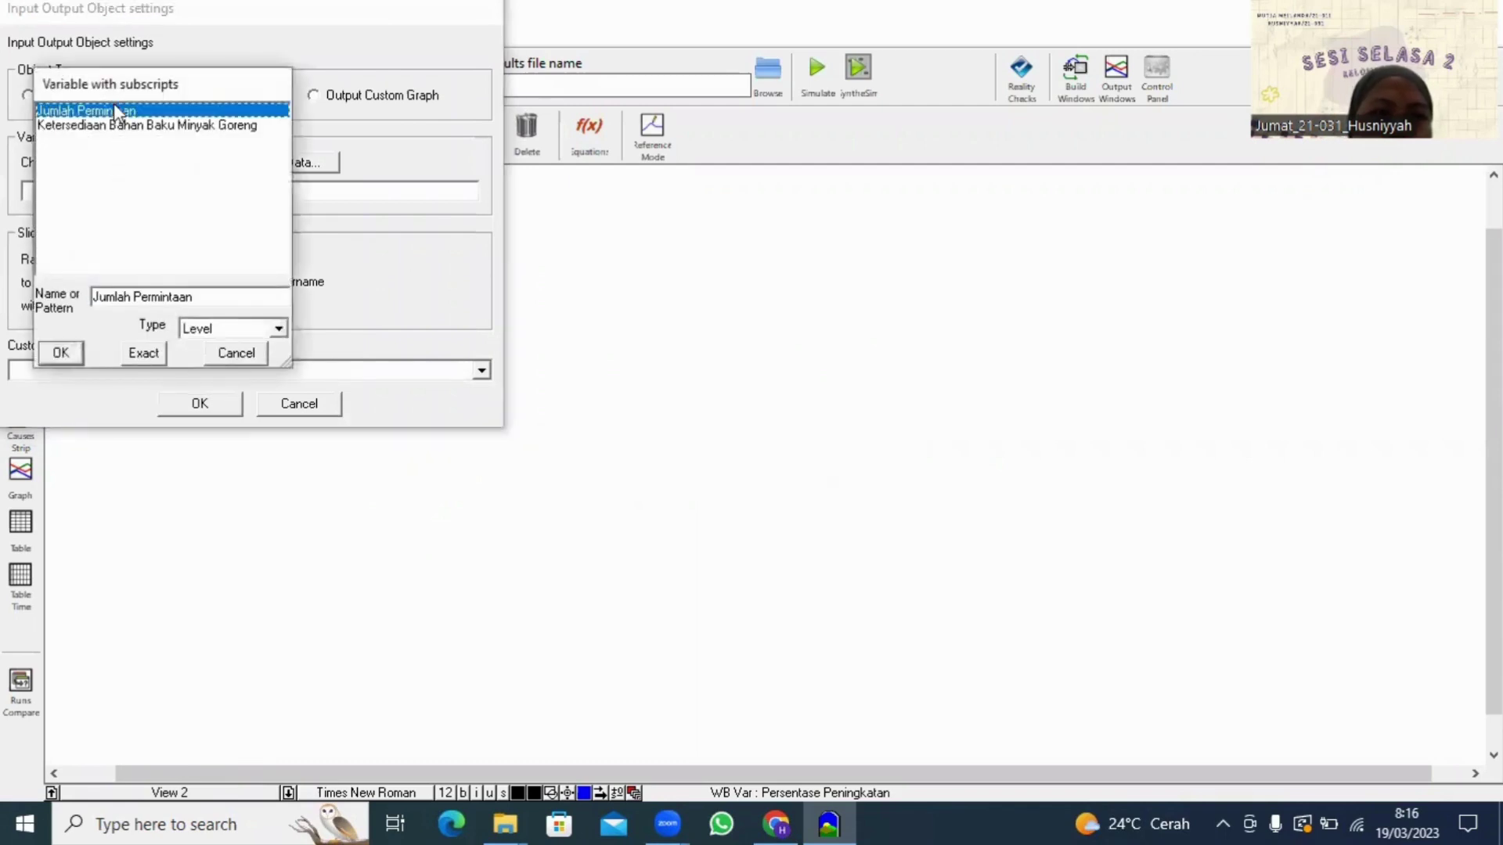
pyautogui.click(142, 358)
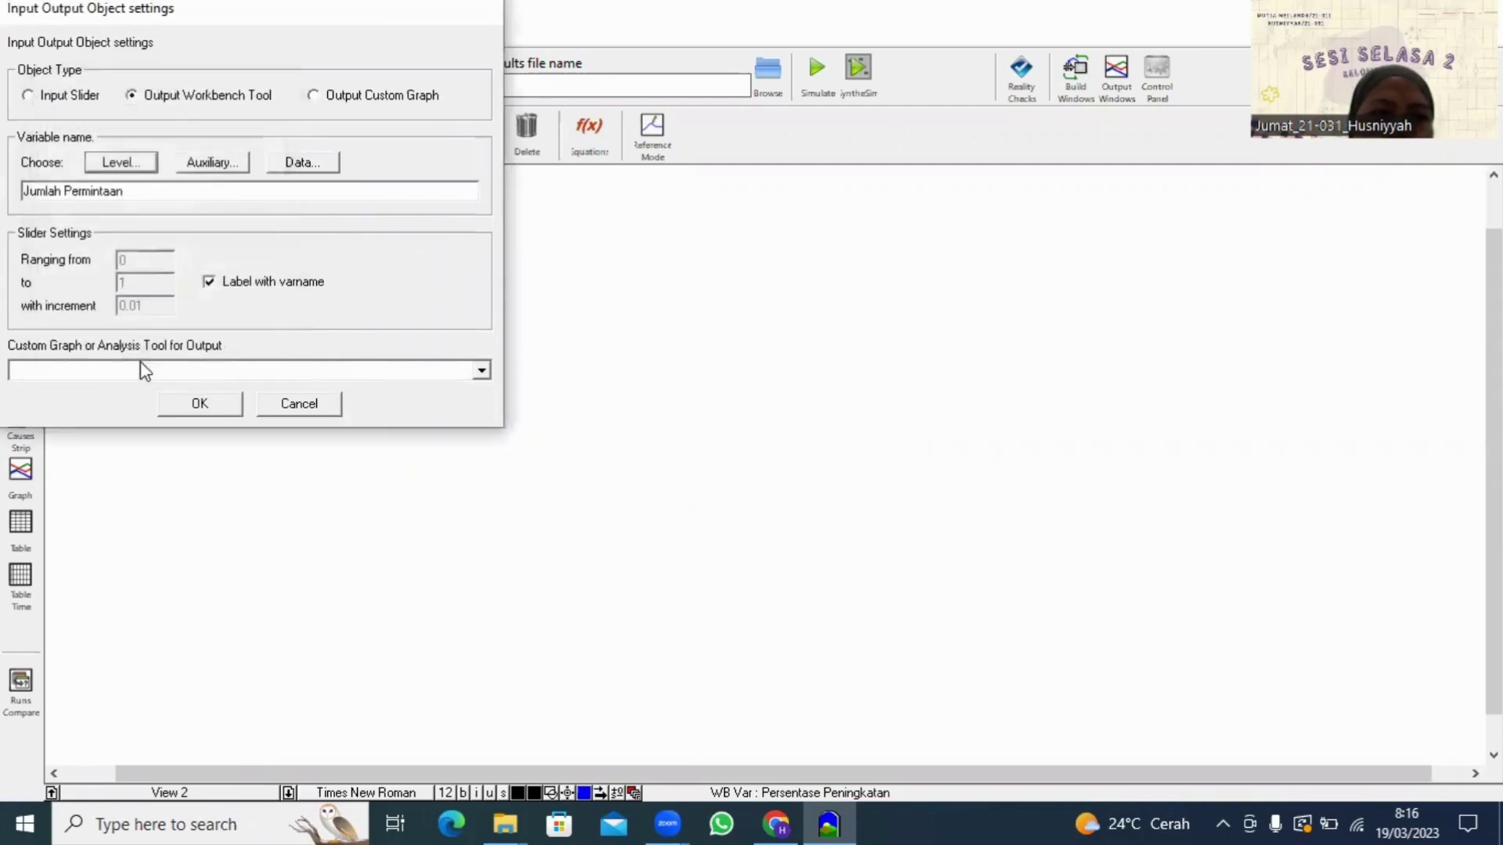
pyautogui.click(481, 373)
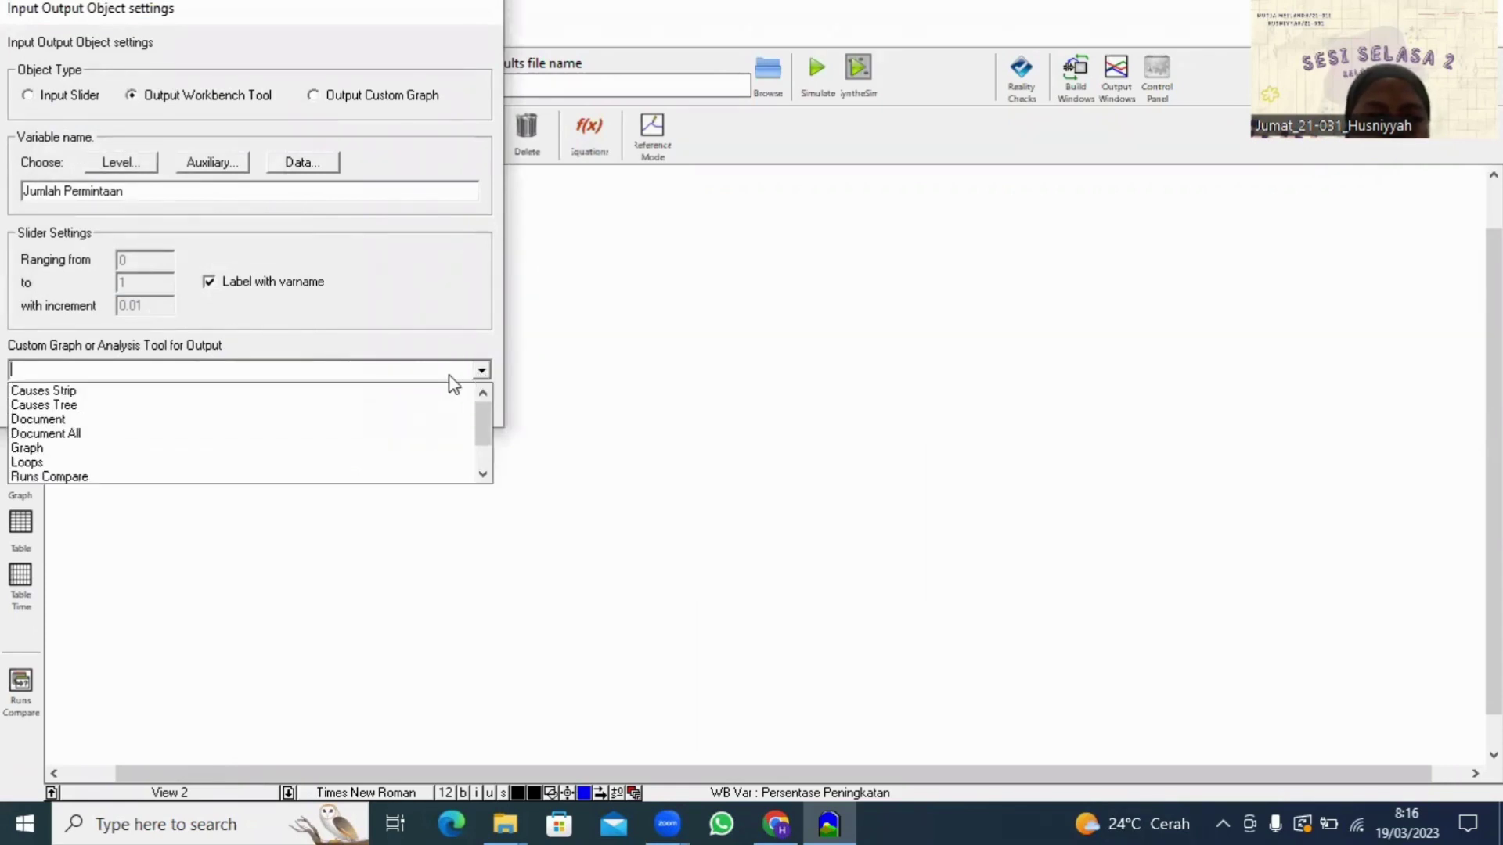
pyautogui.click(266, 452)
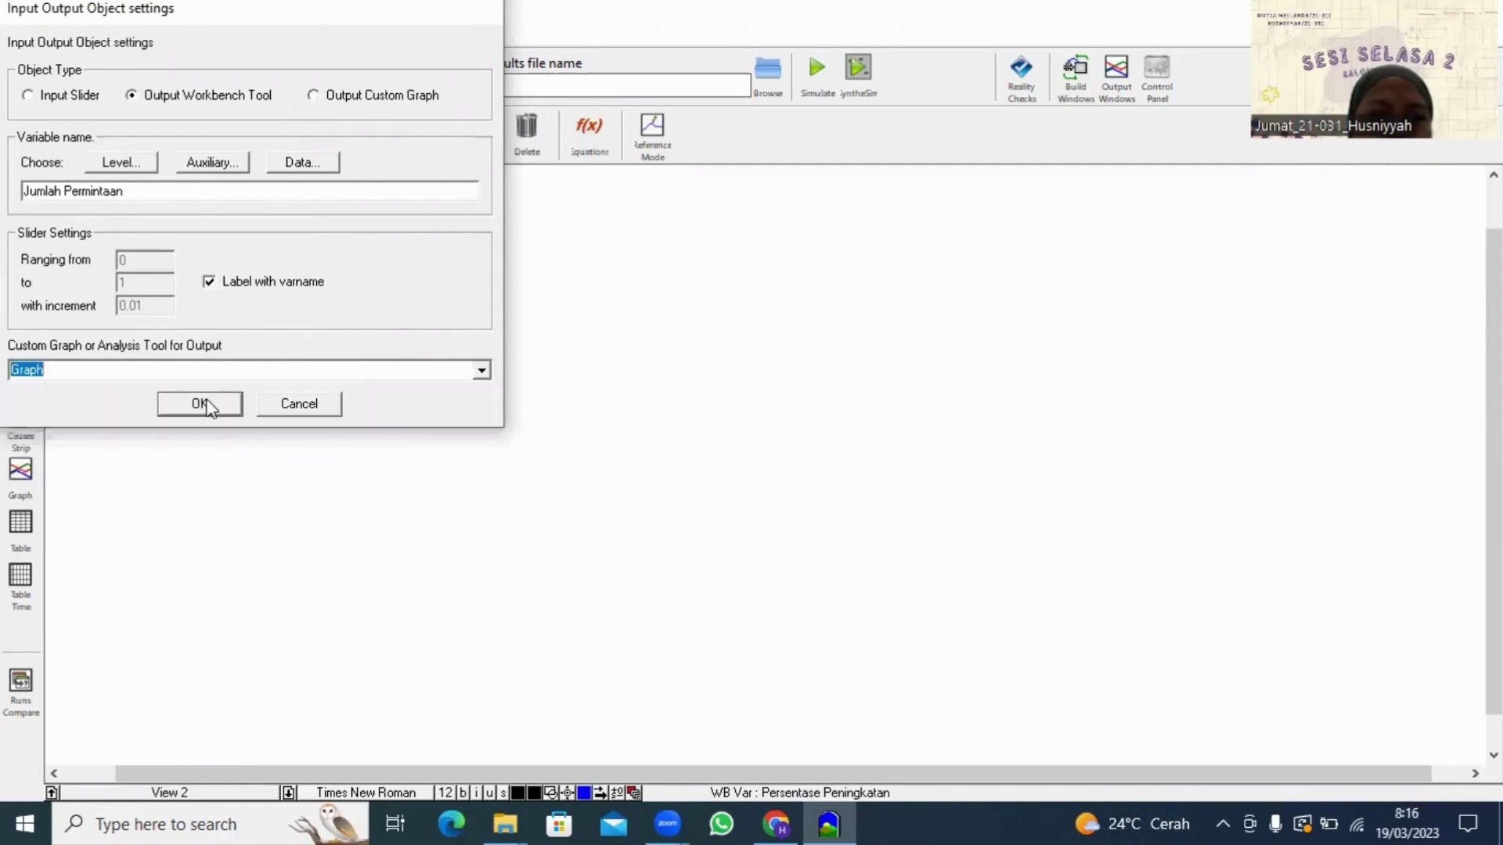
pyautogui.click(199, 404)
pyautogui.moveTo(279, 313)
pyautogui.mouseDown()
pyautogui.moveTo(335, 387)
pyautogui.moveTo(310, 401)
pyautogui.moveTo(286, 391)
pyautogui.mouseUp()
# Step: Place an Output Workbench Tool object with the Graph of the level Ketersediaan Bahan Baku Minyak Goreng beside the Jumlah Permintaan graph
pyautogui.click(516, 301)
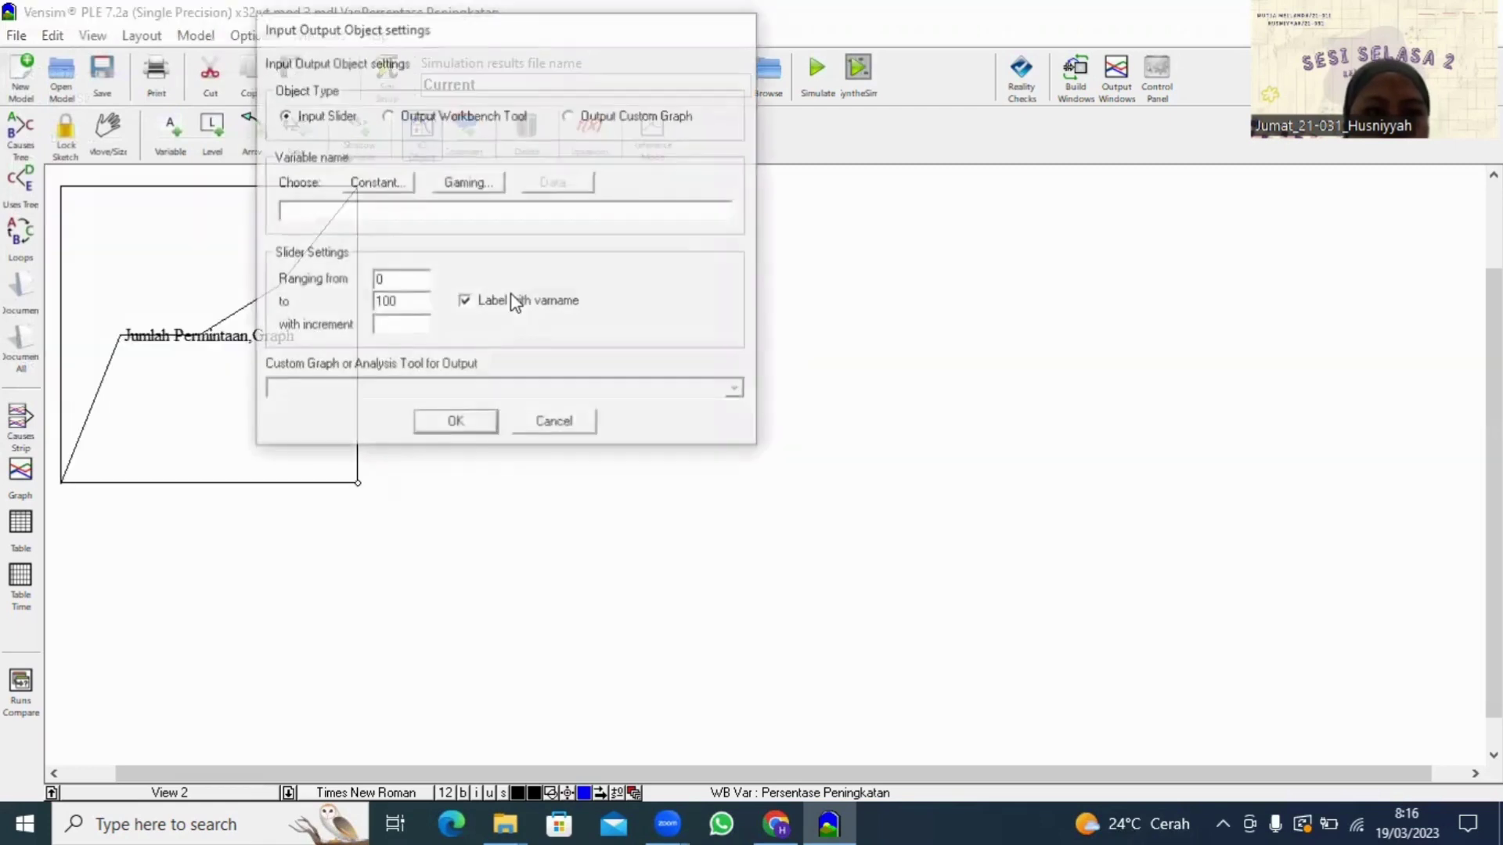
pyautogui.click(399, 118)
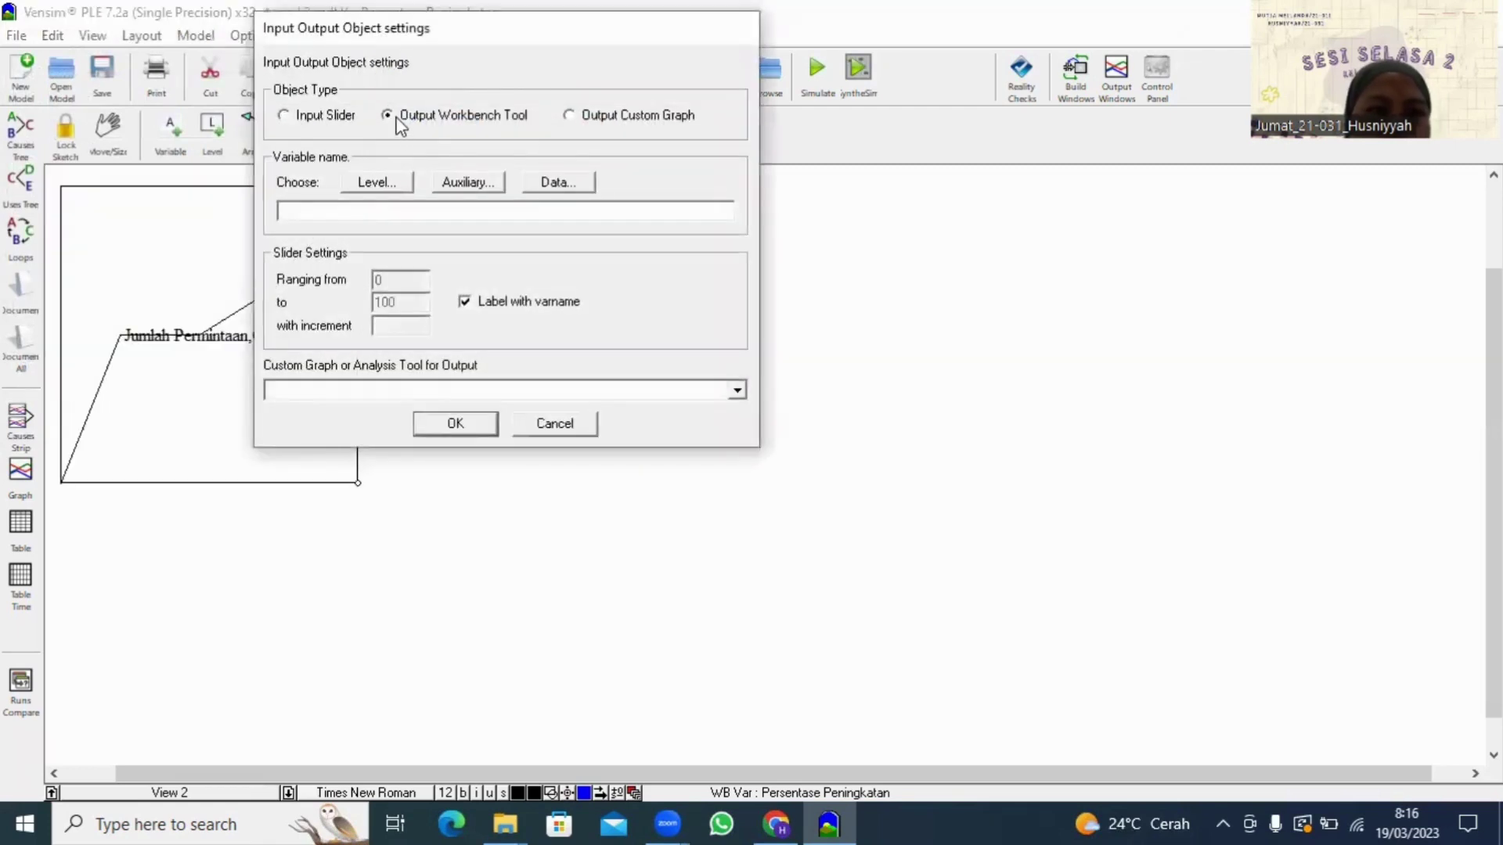
pyautogui.click(375, 183)
pyautogui.click(154, 126)
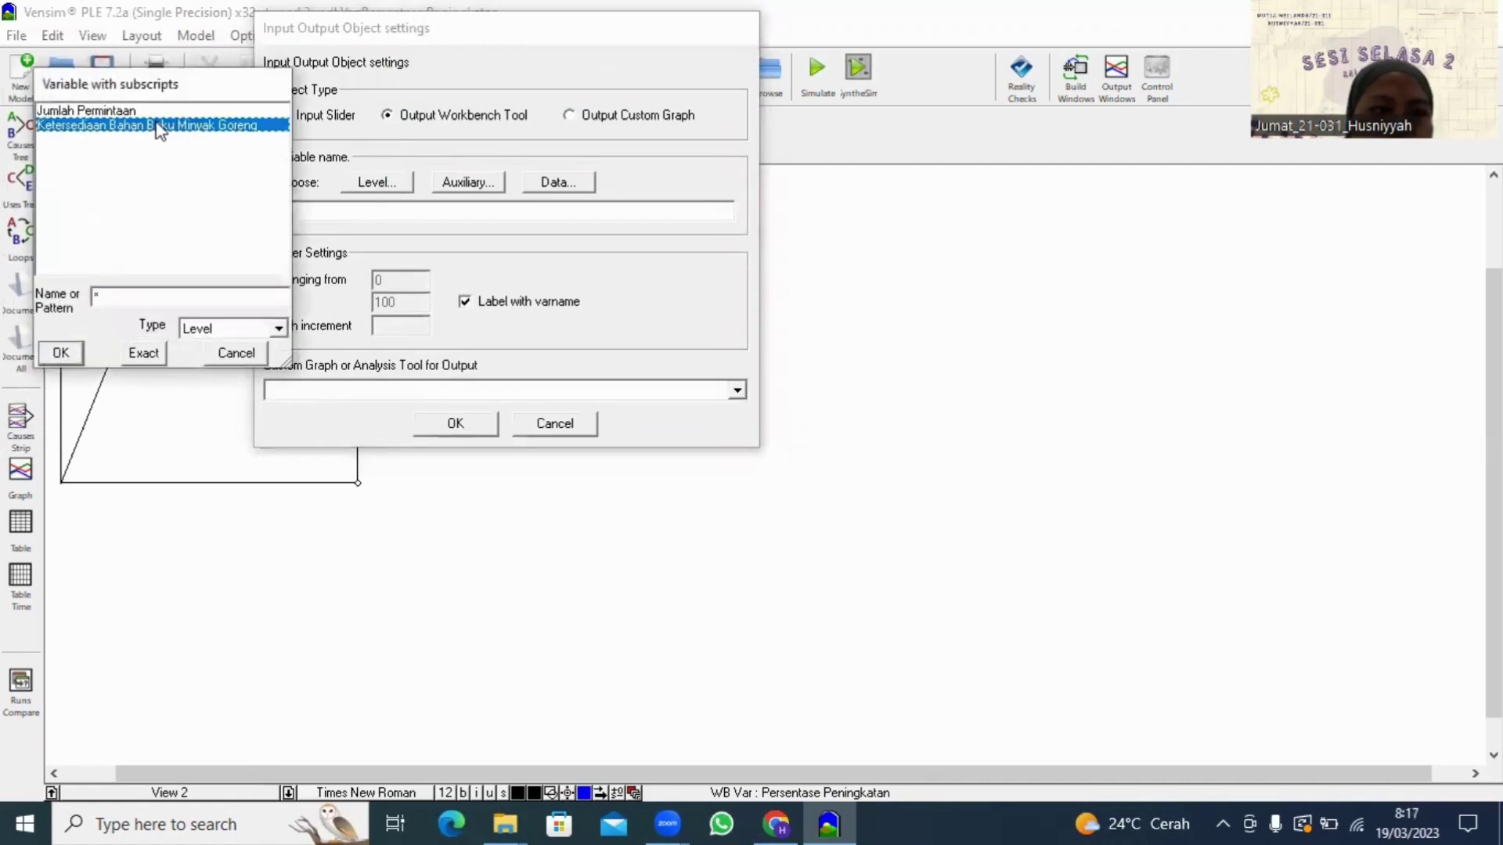
pyautogui.click(134, 353)
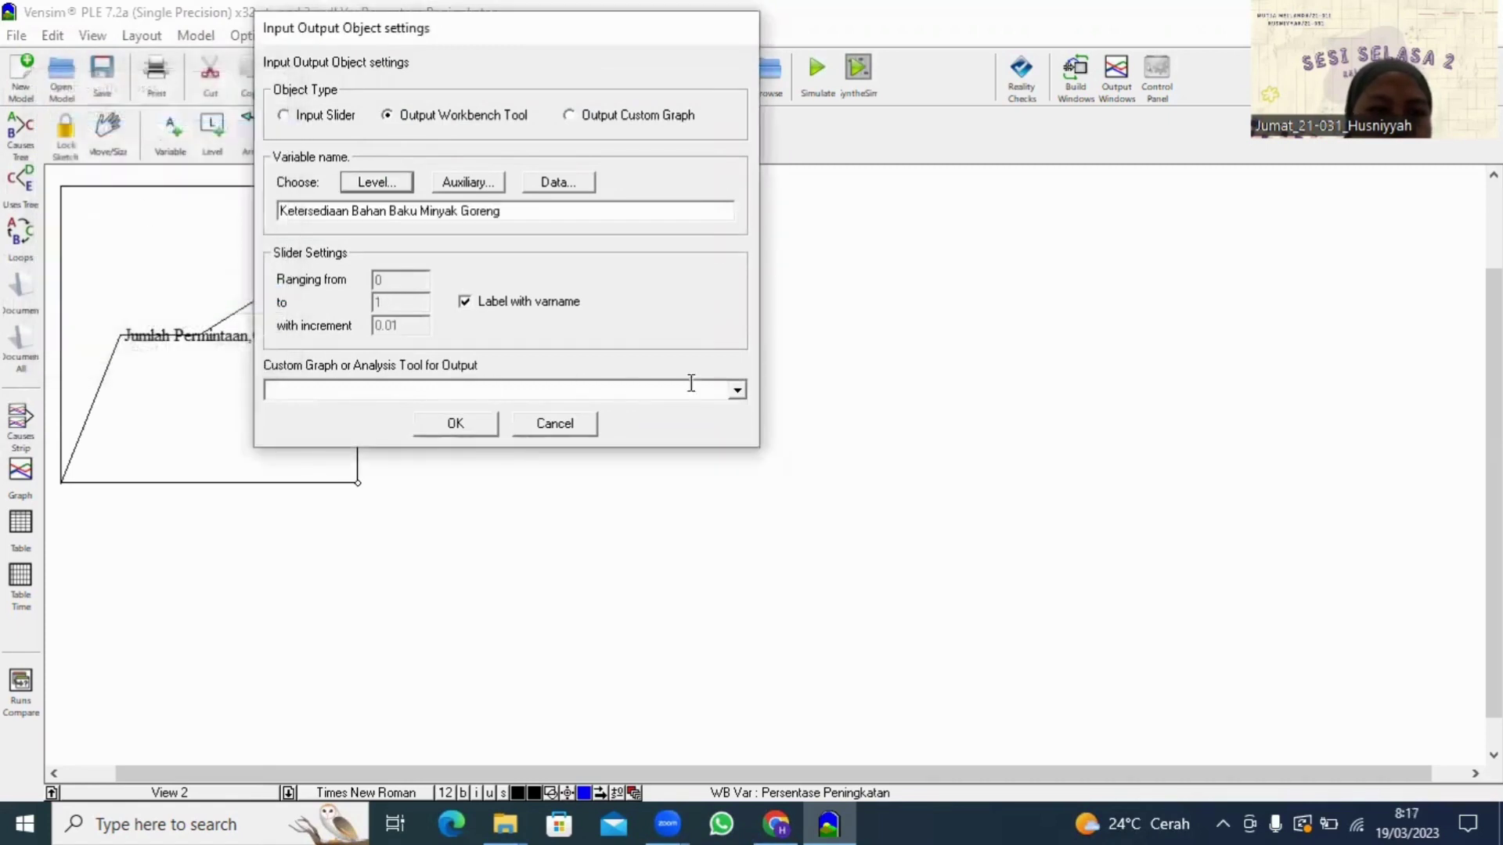
pyautogui.click(737, 389)
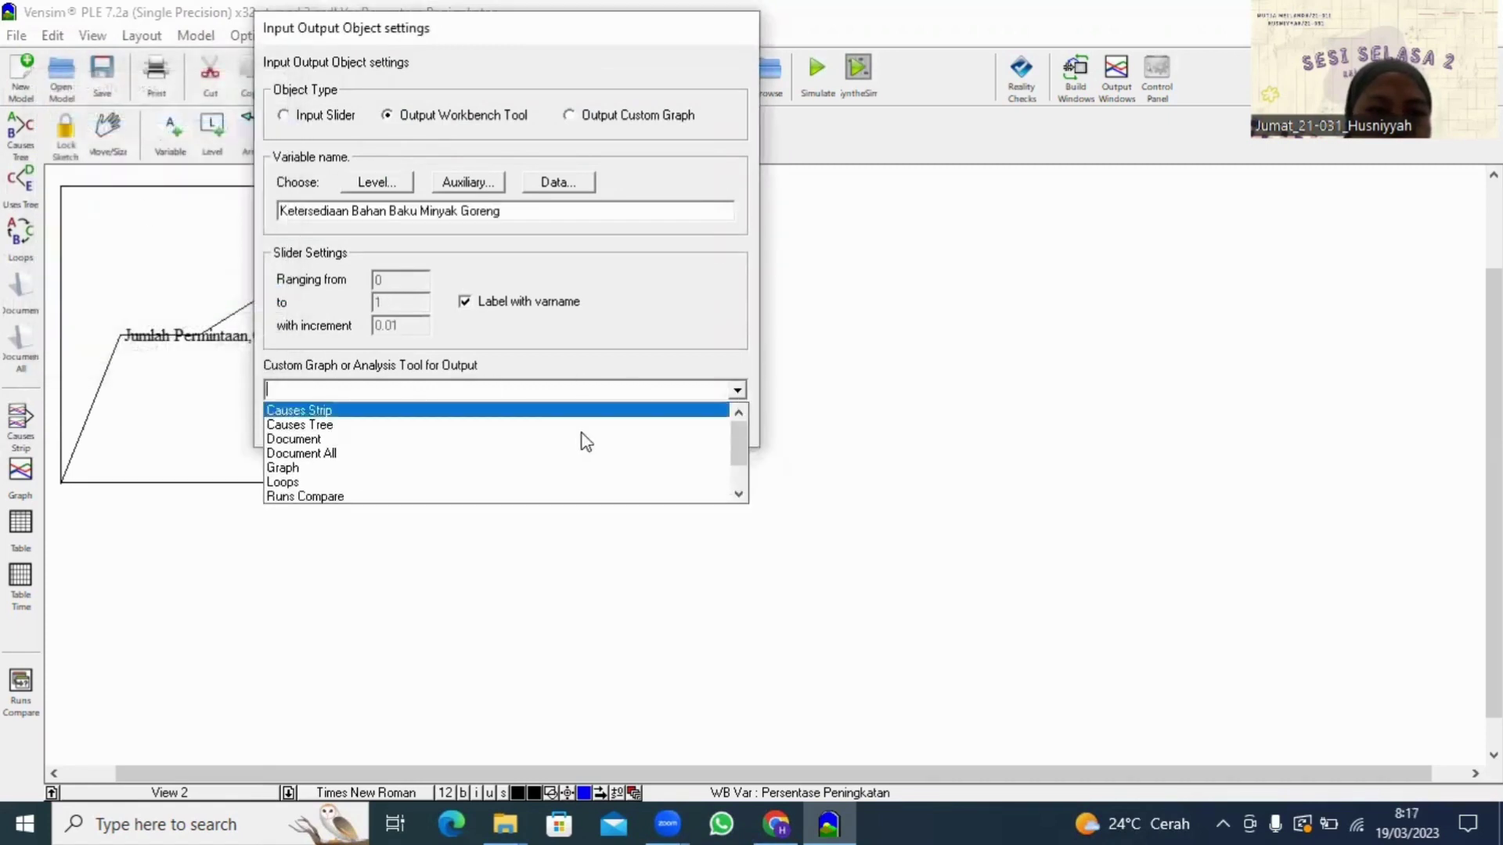
pyautogui.click(550, 468)
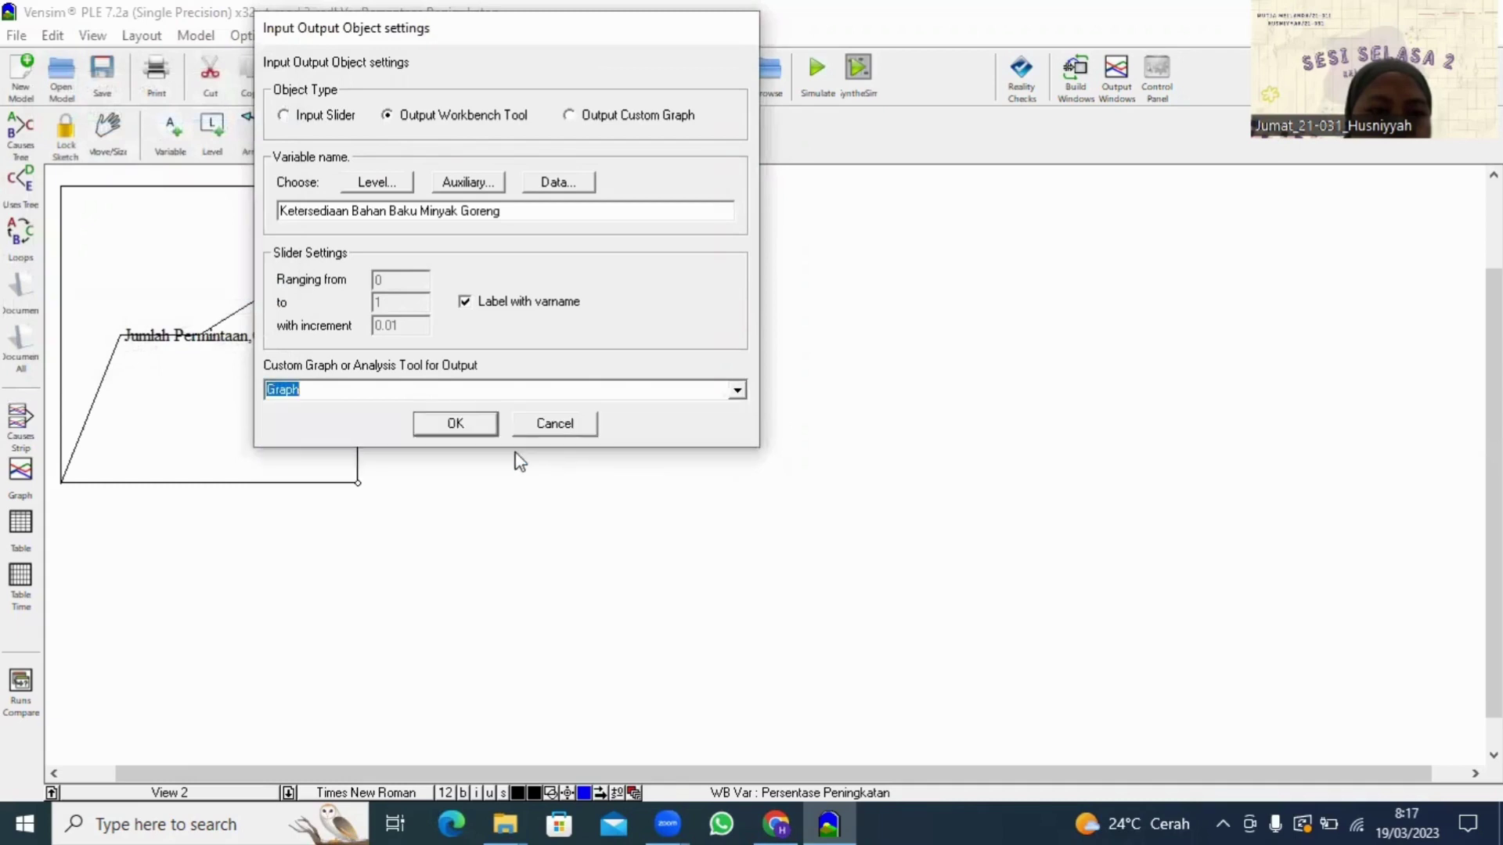
pyautogui.click(455, 423)
pyautogui.moveTo(537, 312)
pyautogui.mouseDown()
pyautogui.moveTo(547, 275)
pyautogui.moveTo(563, 319)
pyautogui.moveTo(548, 304)
pyautogui.mouseUp()
# Step: Place an Output Workbench Tool object with the Graph of the auxiliary Hasil Panen beside the Ketersediaan Bahan Baku Minyak Goreng graph
pyautogui.click(802, 329)
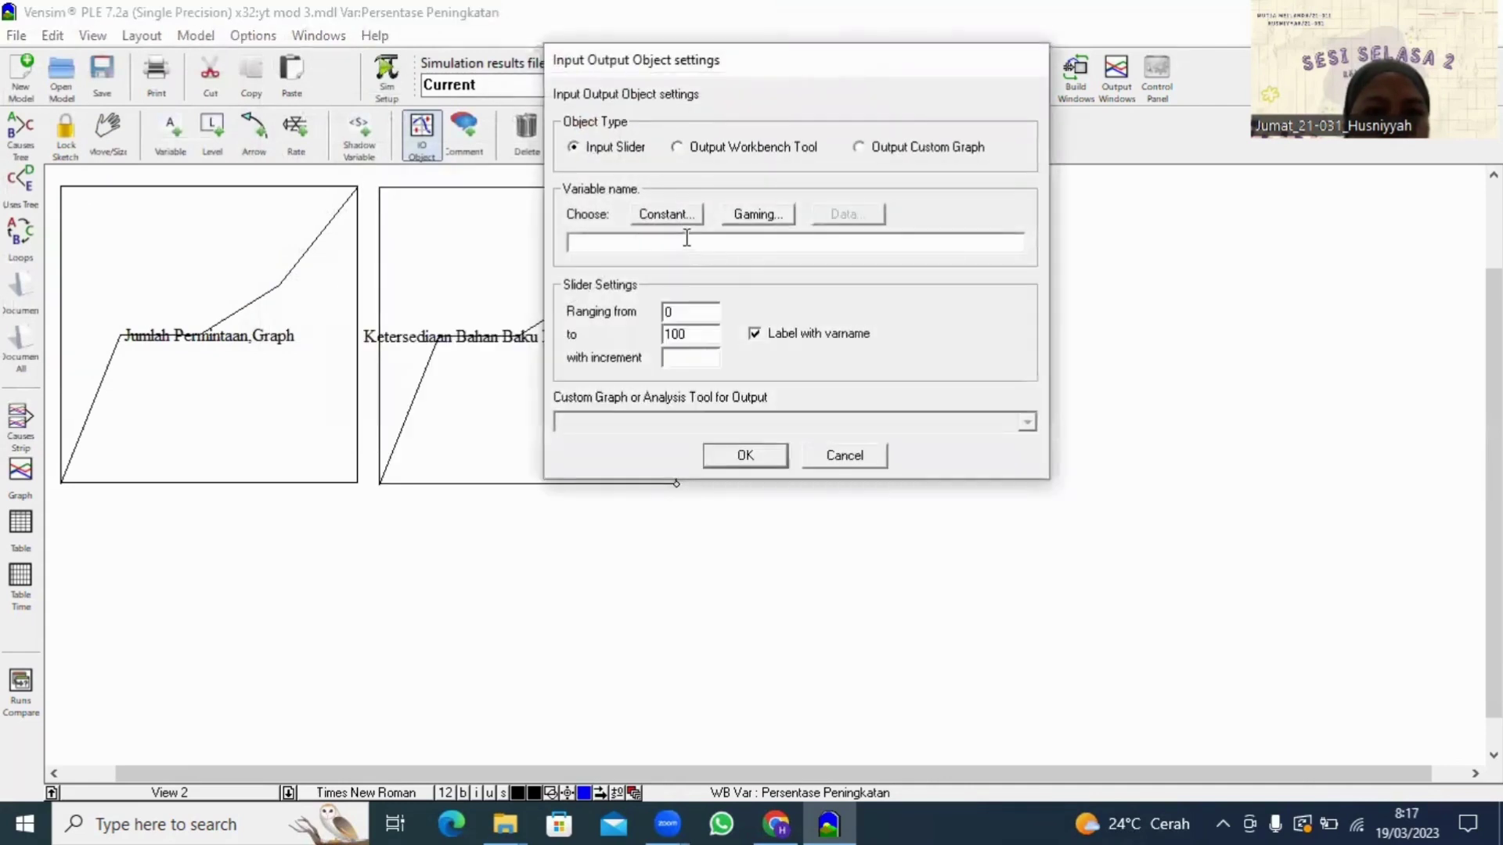
pyautogui.click(686, 148)
pyautogui.click(756, 215)
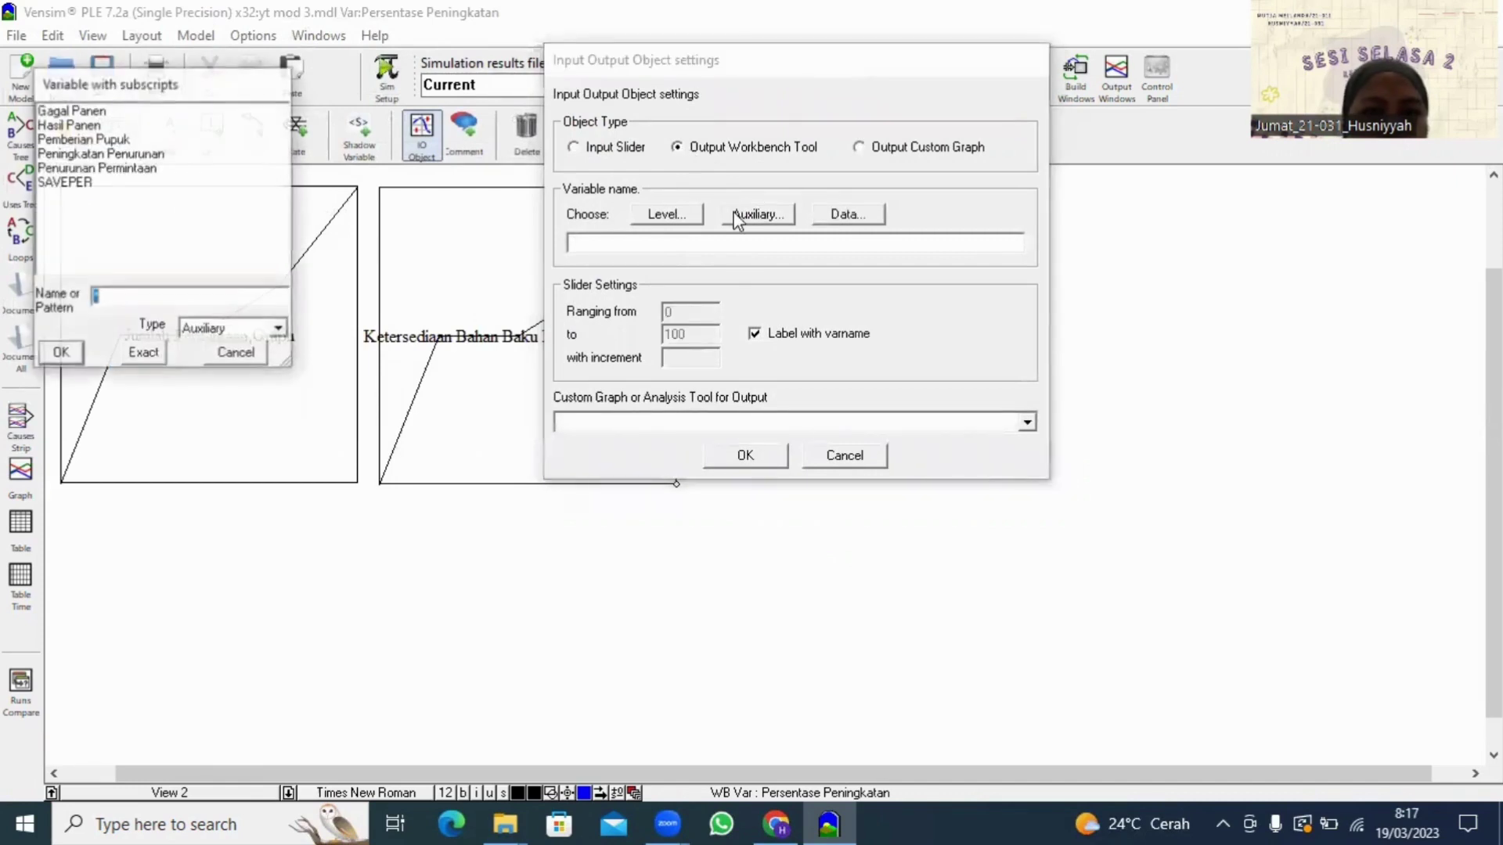
pyautogui.click(67, 127)
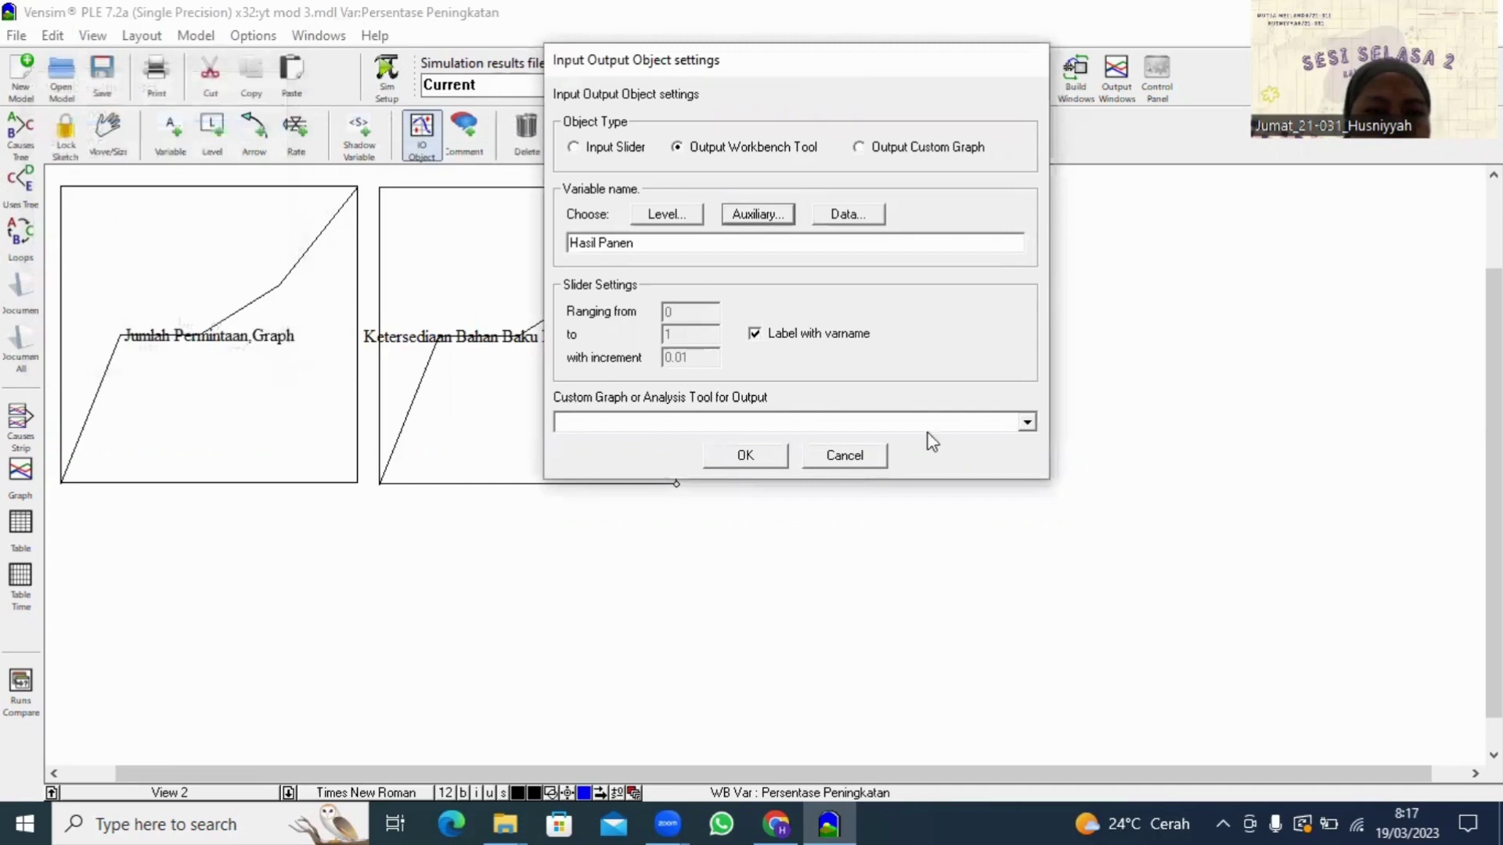
pyautogui.click(1026, 422)
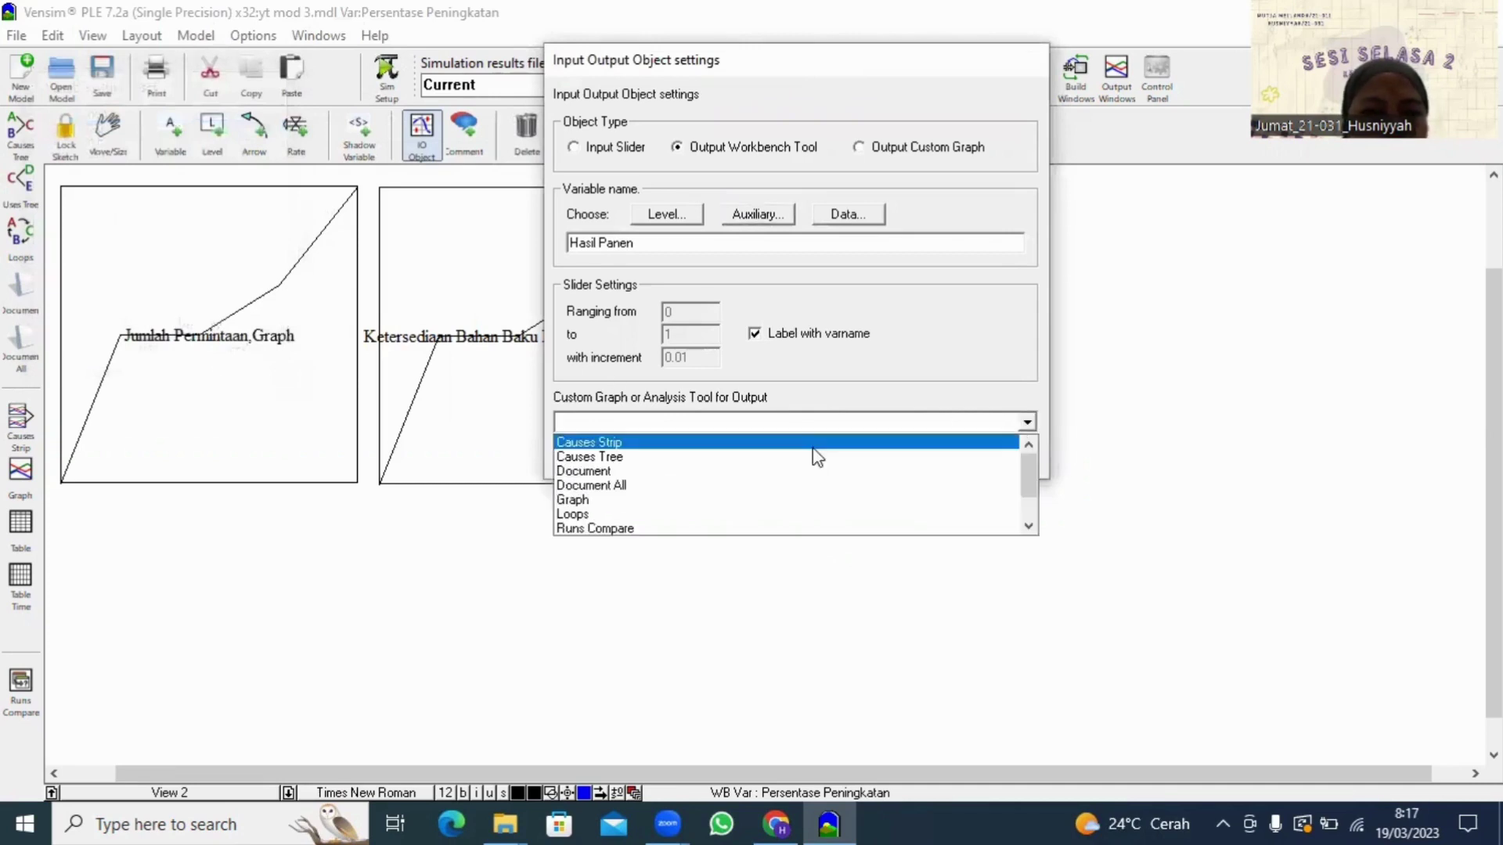
pyautogui.click(775, 500)
pyautogui.click(745, 455)
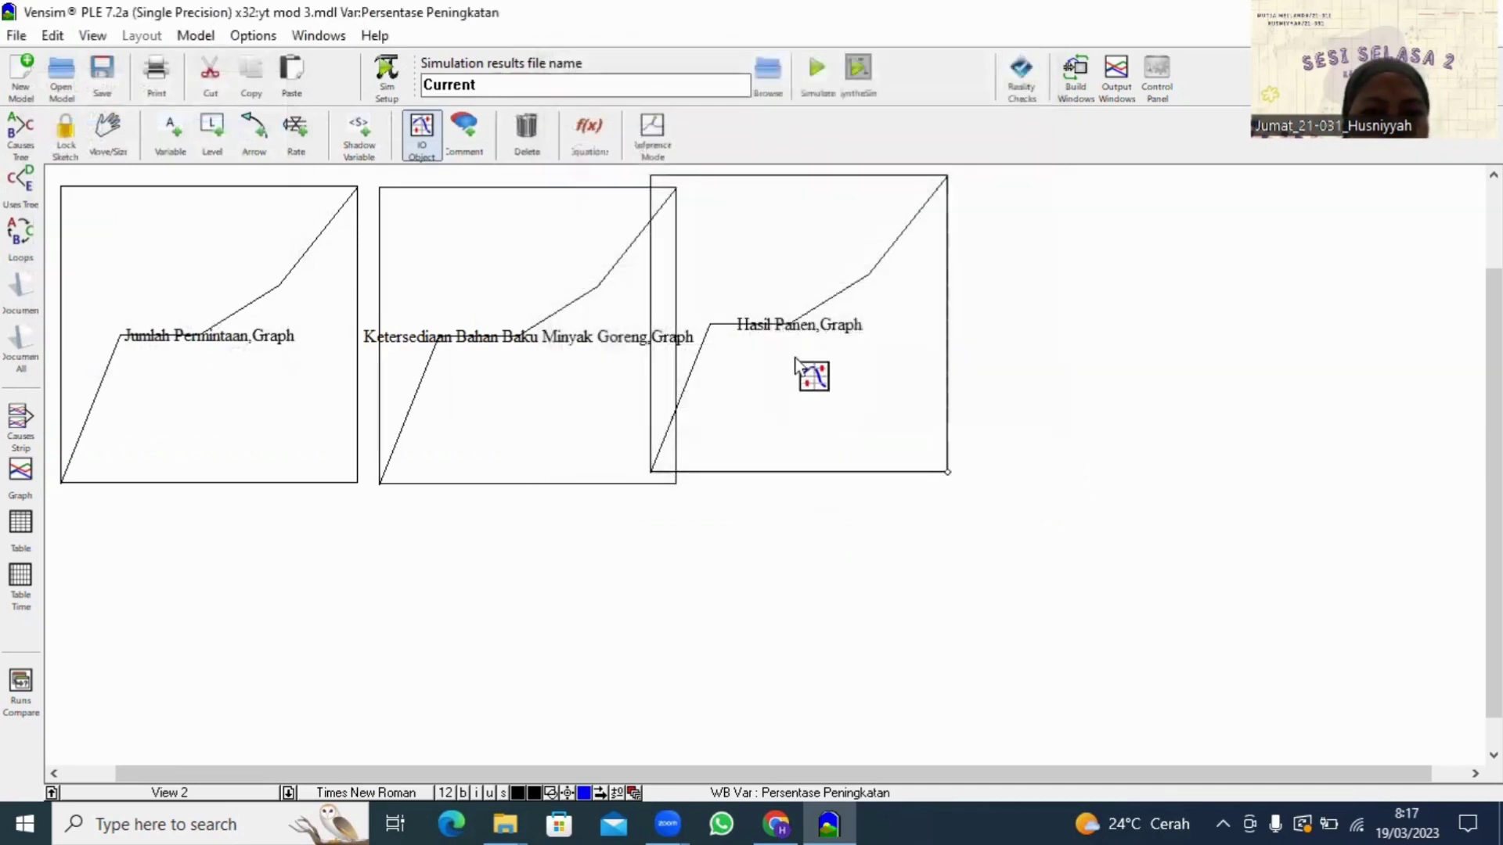
pyautogui.moveTo(811, 370); pyautogui.dragTo(845, 372)
# Step: Add an Output Workbench Tool object with the Graph of the auxiliary Gagal Panen and align it beside the Hasil Panen graph
pyautogui.click(1149, 373)
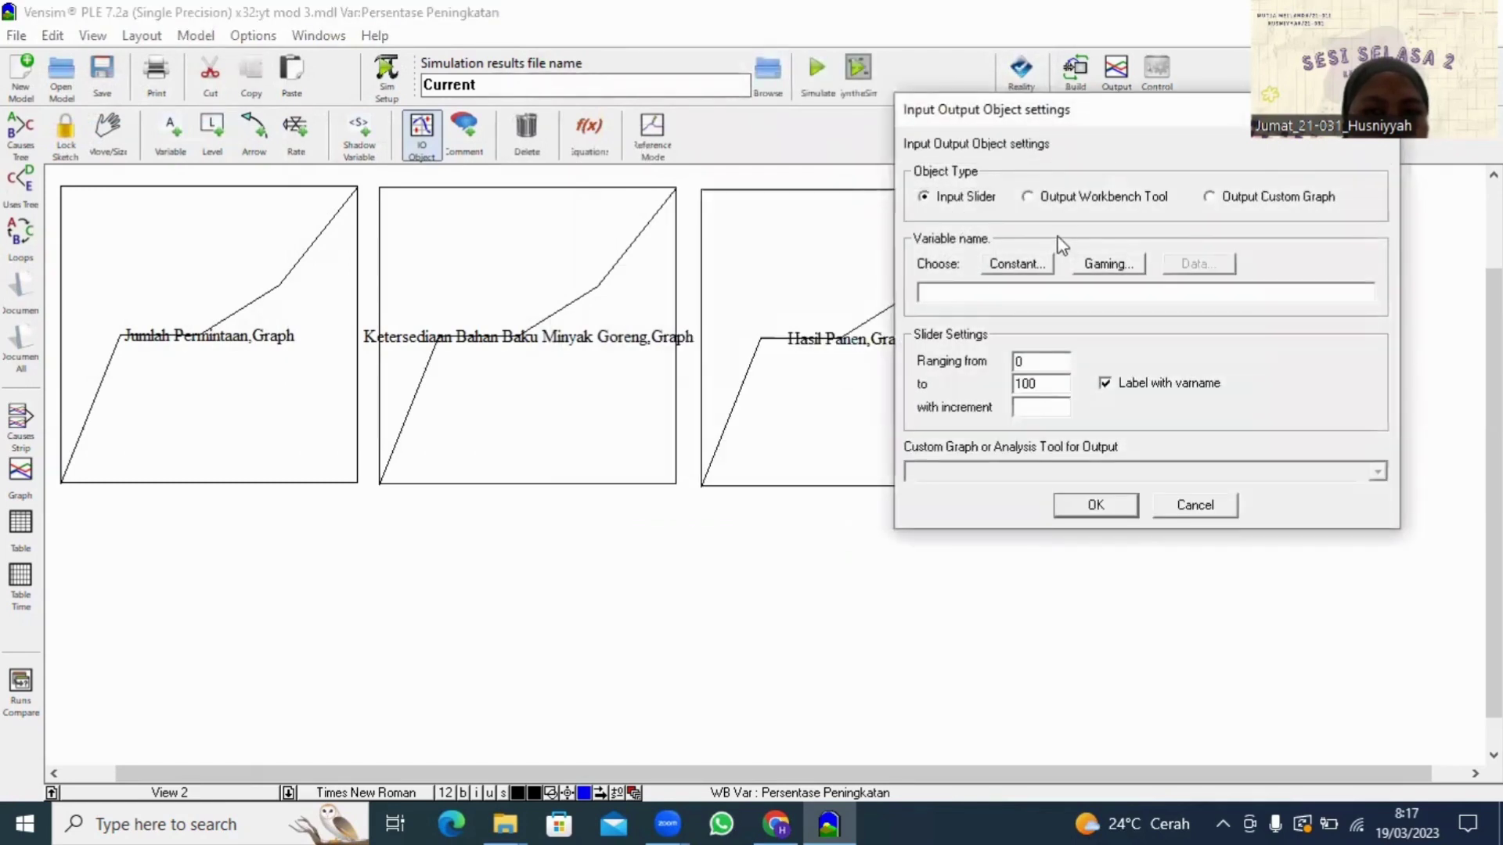
pyautogui.click(1027, 197)
pyautogui.click(1088, 260)
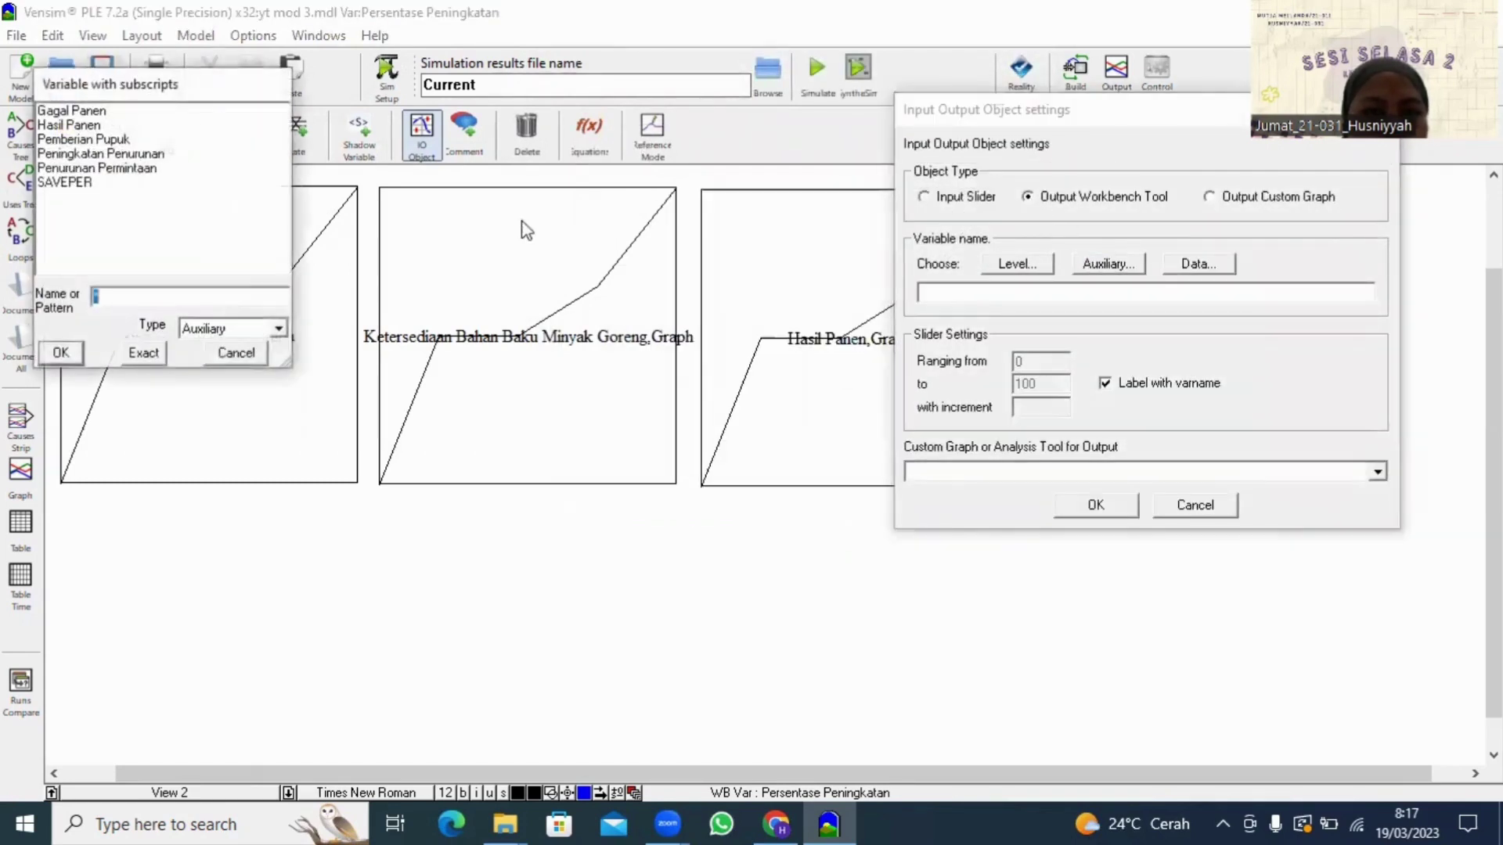
pyautogui.click(67, 115)
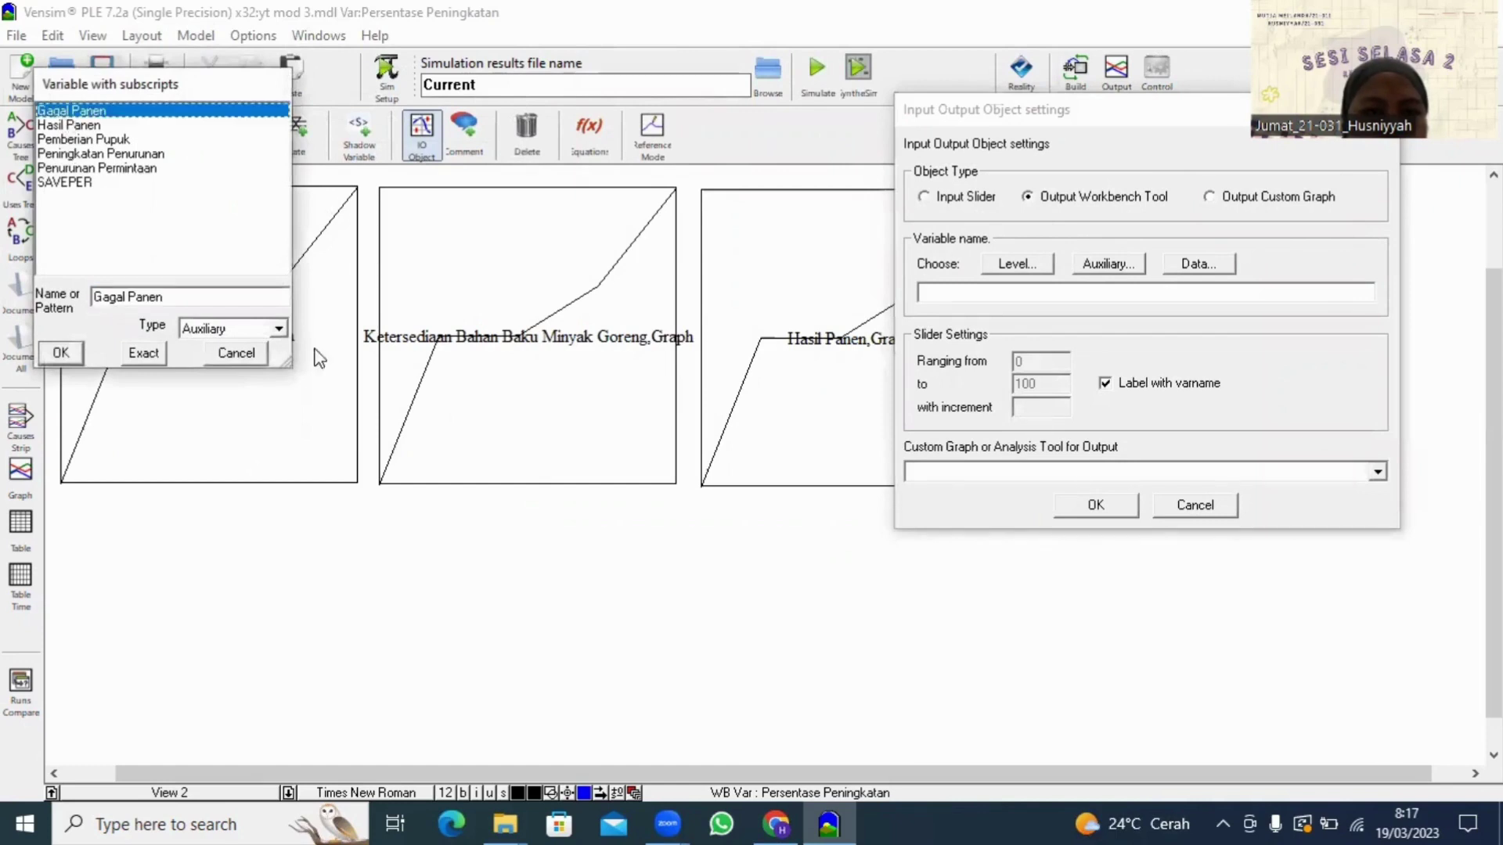
pyautogui.click(142, 353)
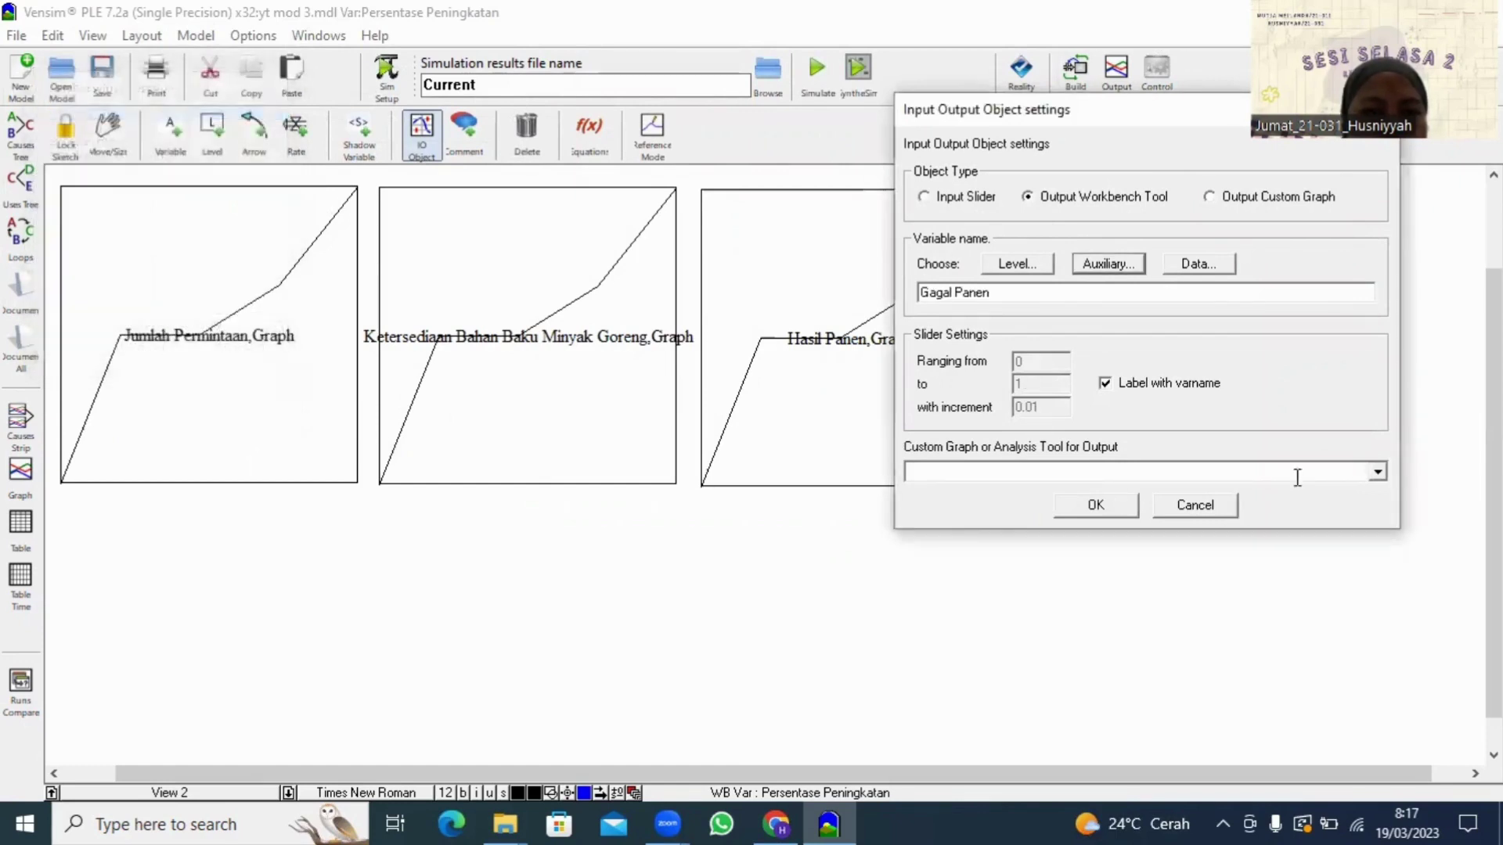
pyautogui.click(1376, 474)
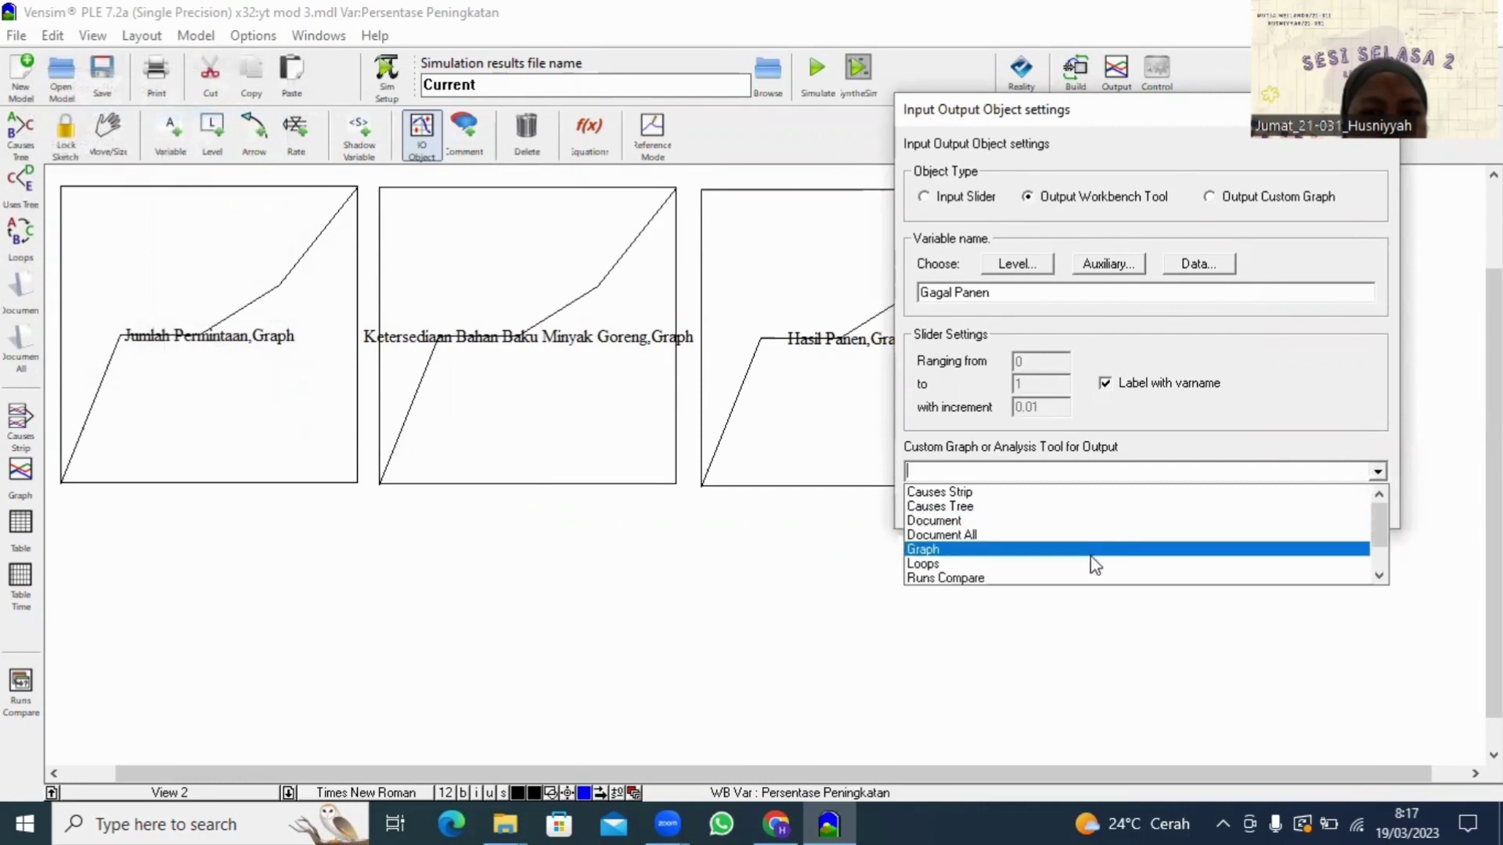
pyautogui.click(1090, 564)
pyautogui.click(1377, 471)
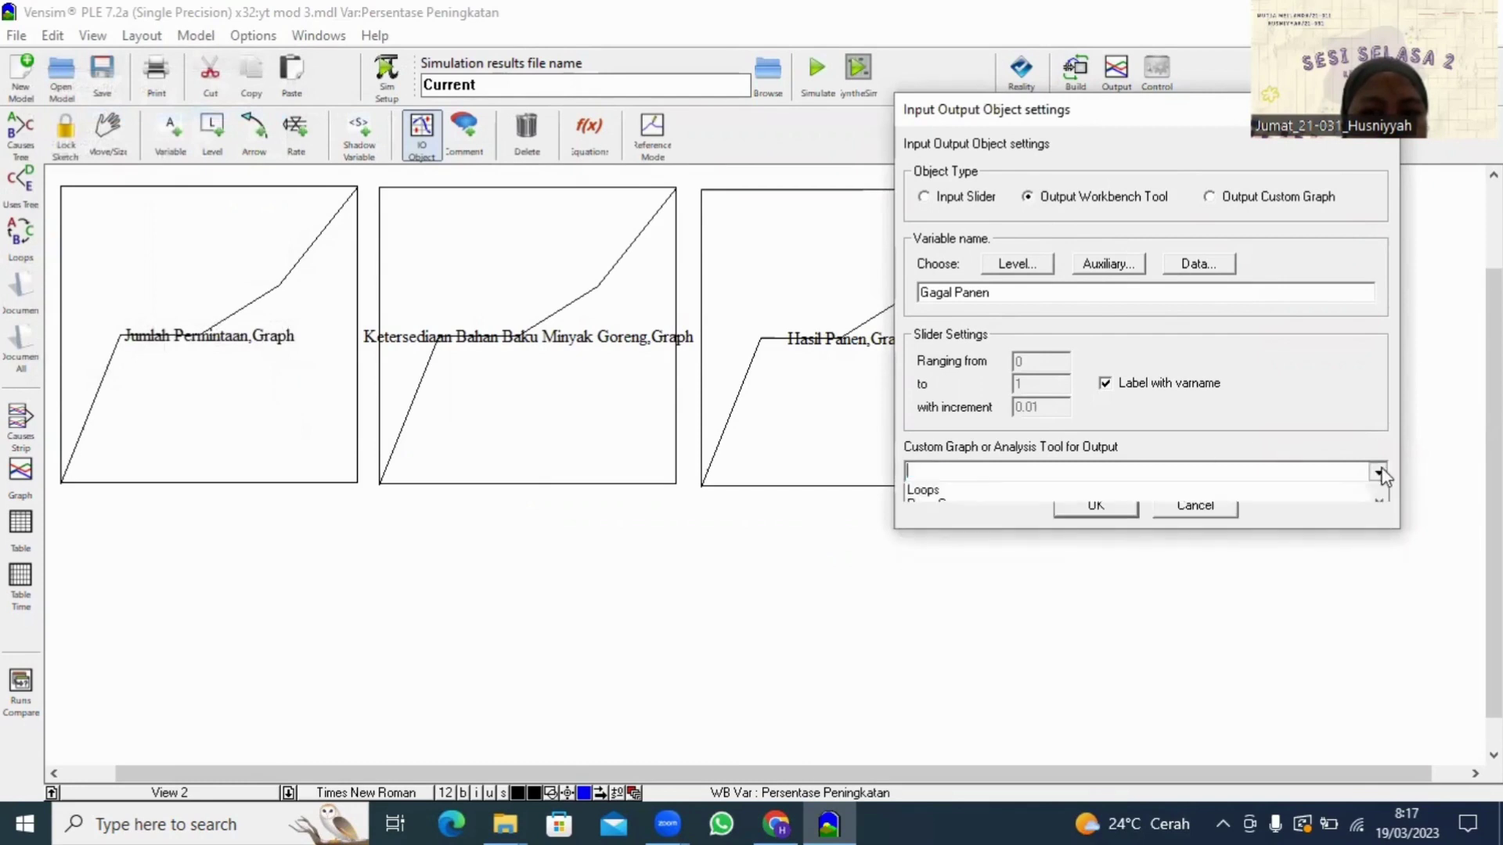
pyautogui.click(1108, 557)
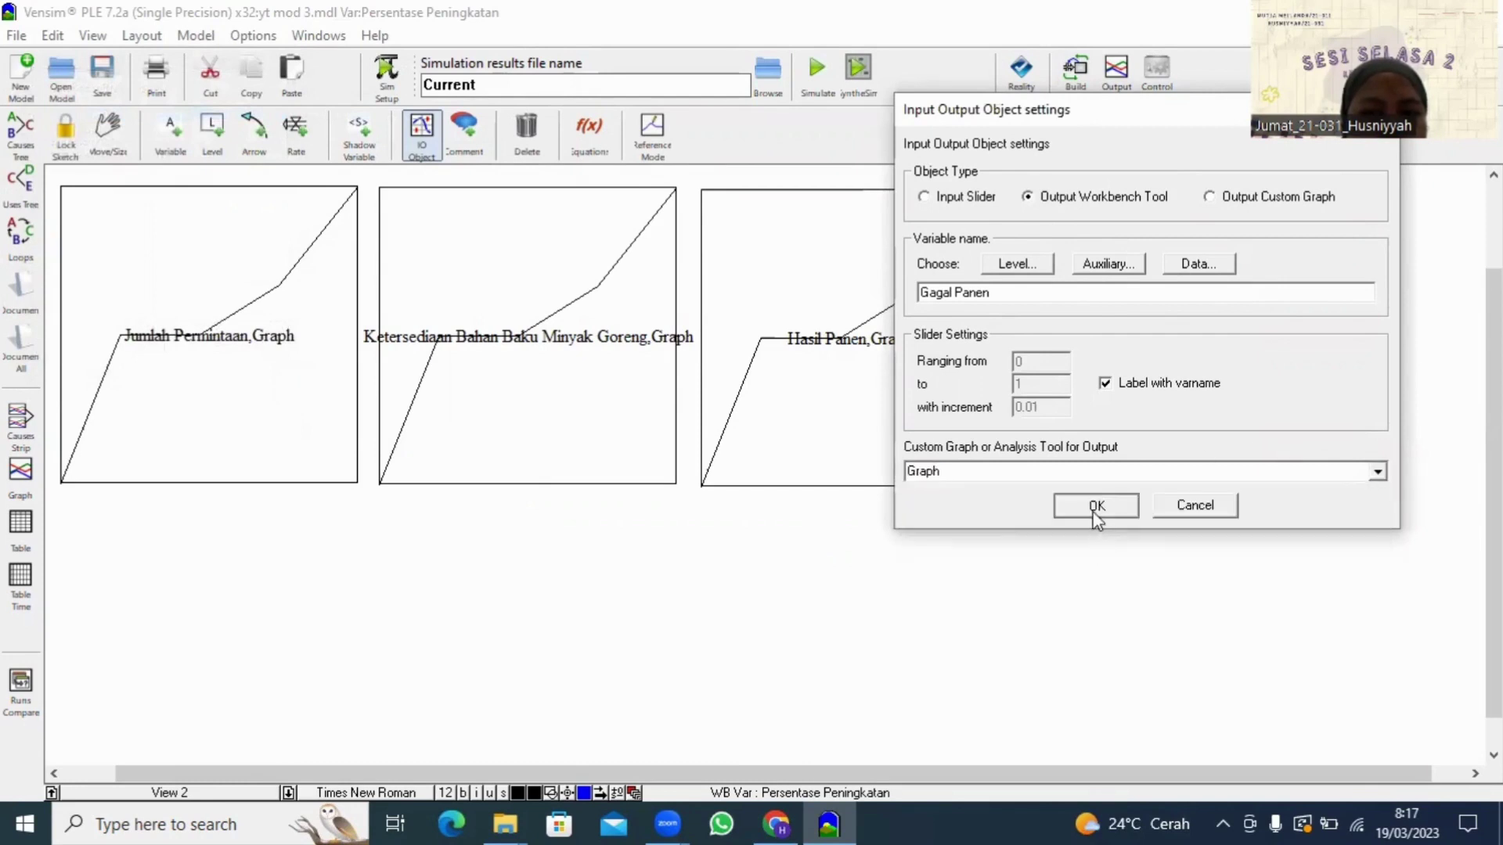
pyautogui.click(1094, 509)
pyautogui.moveTo(1143, 422)
pyautogui.mouseDown()
pyautogui.moveTo(1143, 374)
pyautogui.moveTo(1154, 400)
pyautogui.moveTo(1151, 386)
pyautogui.mouseUp()
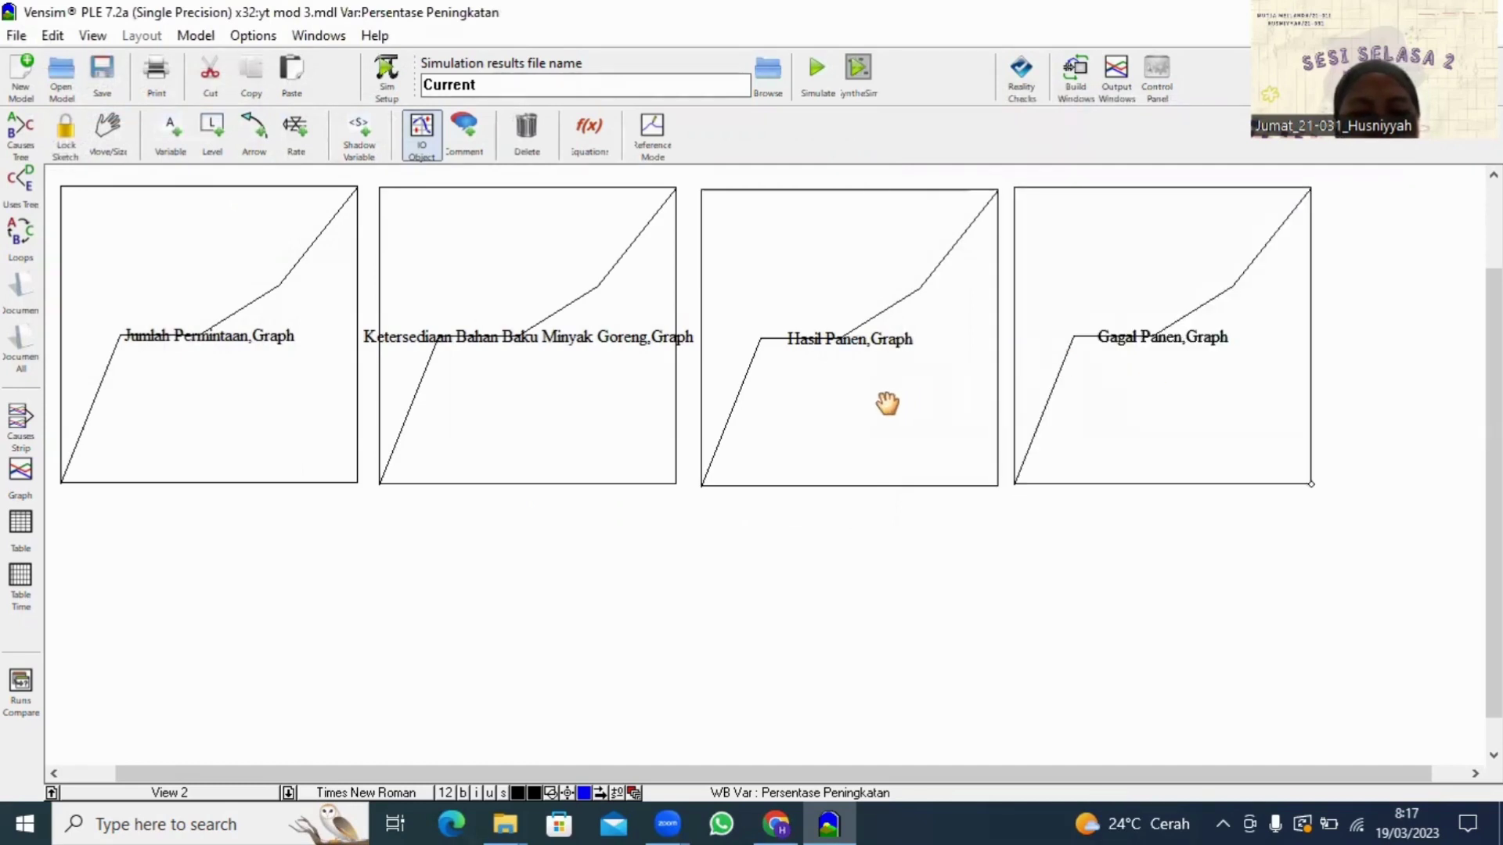
# Step: Place an Input Slider for the constant Persentase Peningkatan below the Jumlah Permintaan graph, ranging from 0 to 100 with increment 10
pyautogui.click(436, 147)
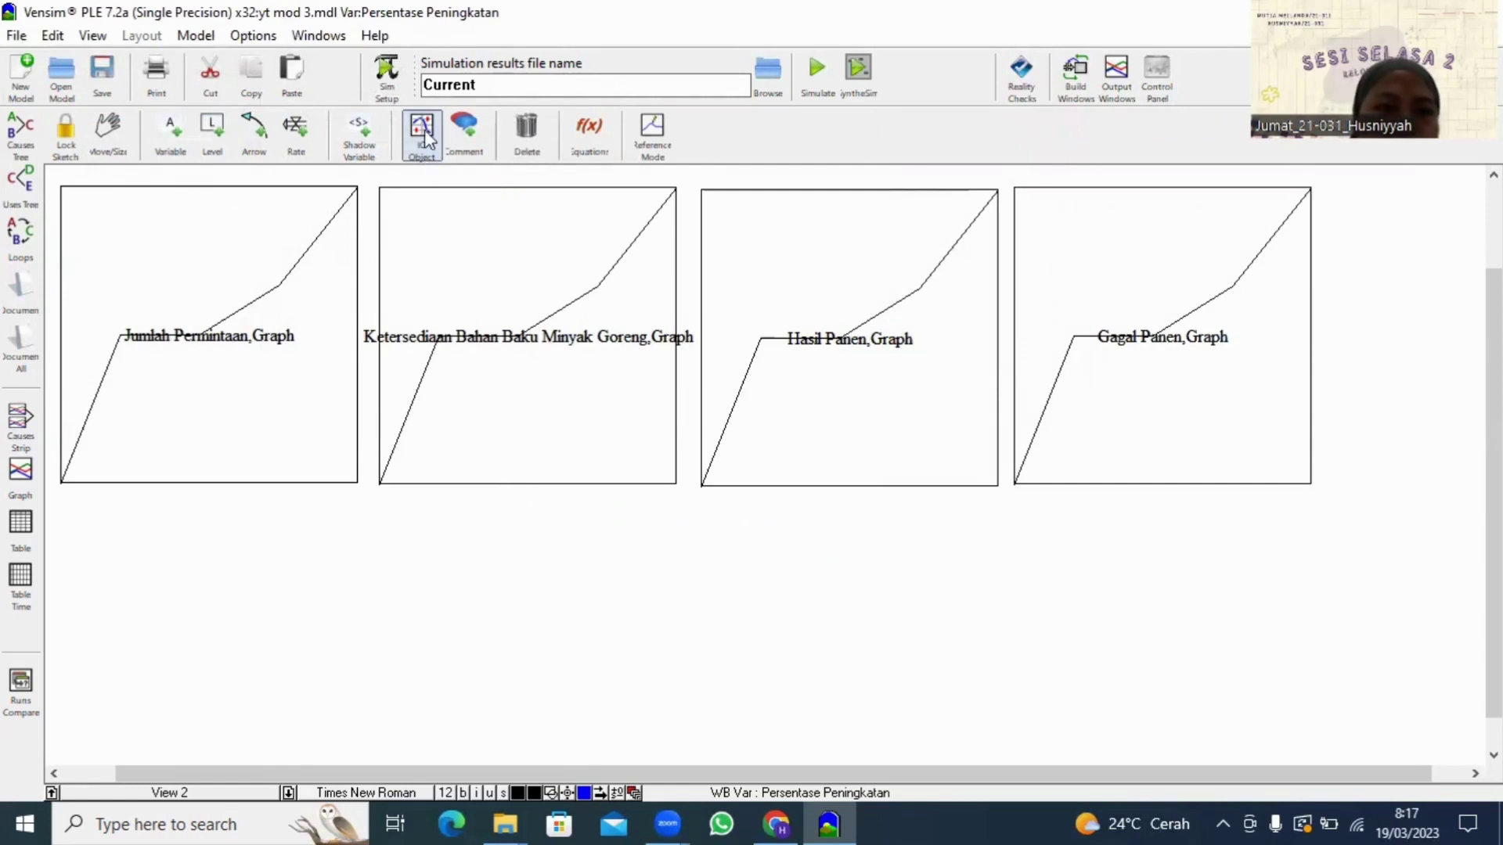
pyautogui.click(192, 539)
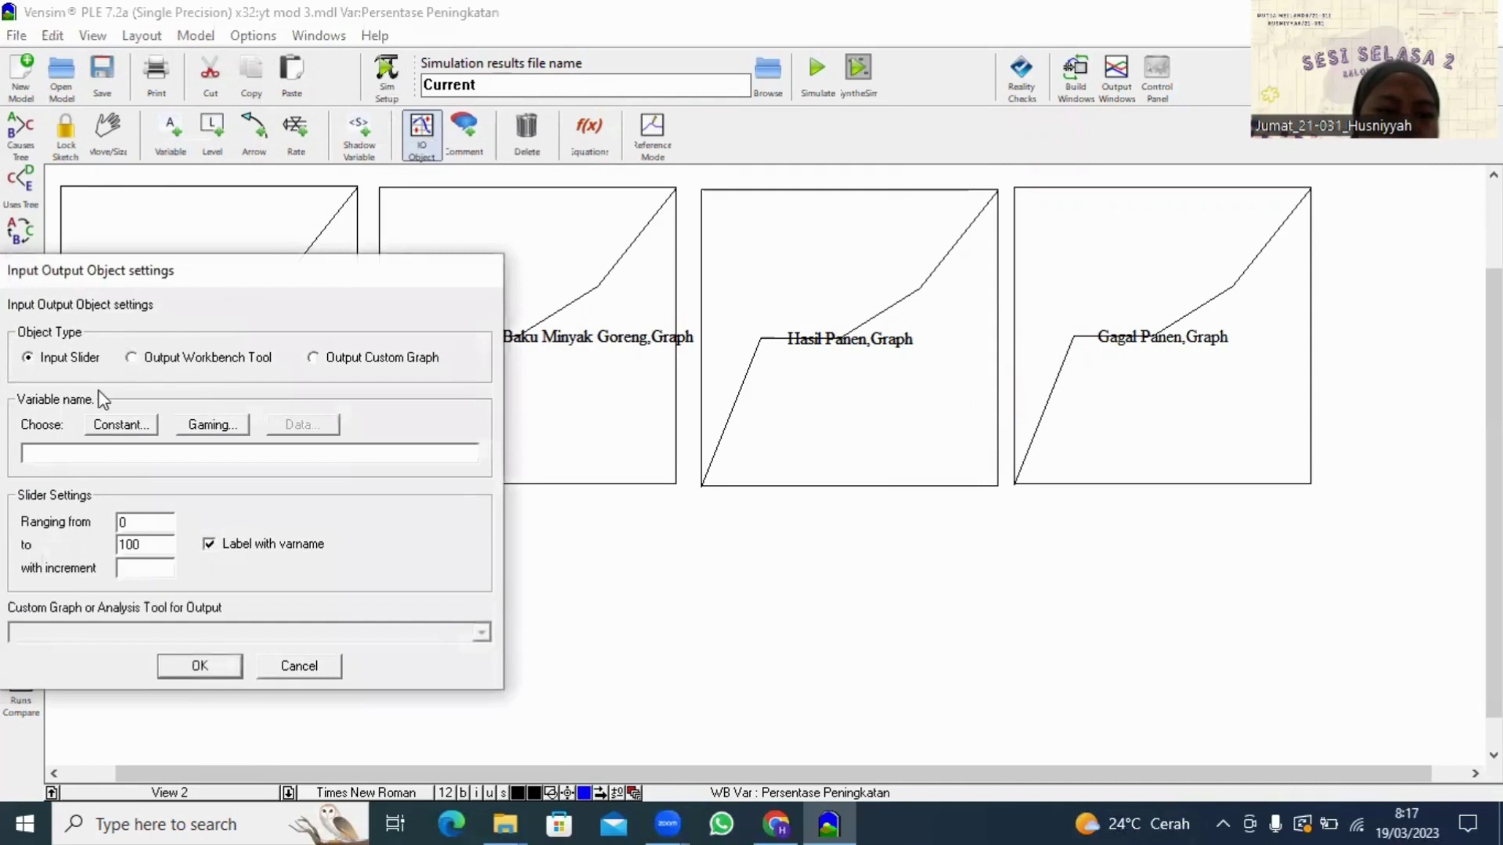
pyautogui.click(137, 429)
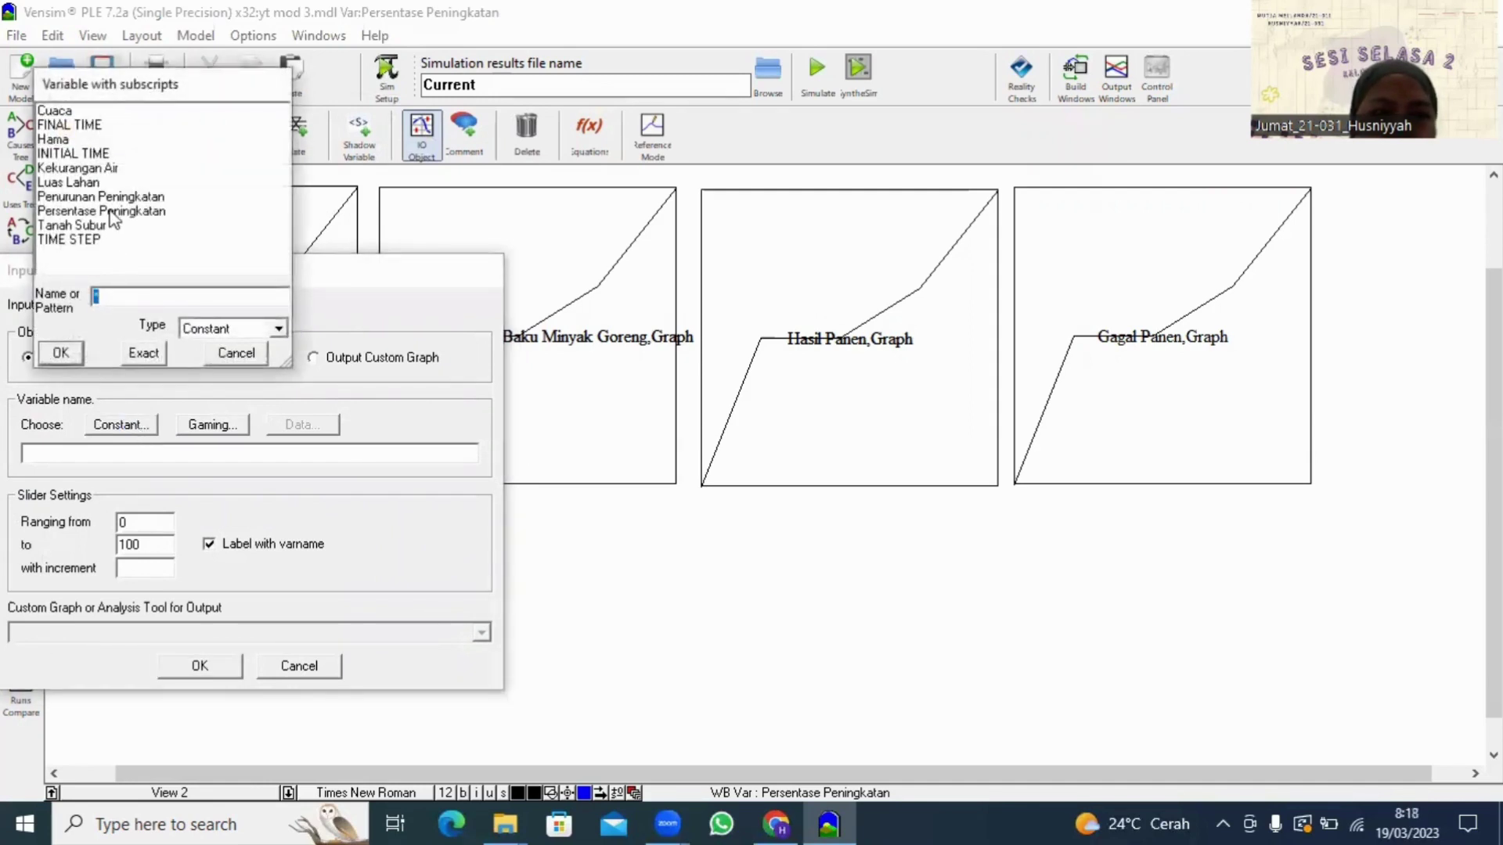
pyautogui.click(112, 211)
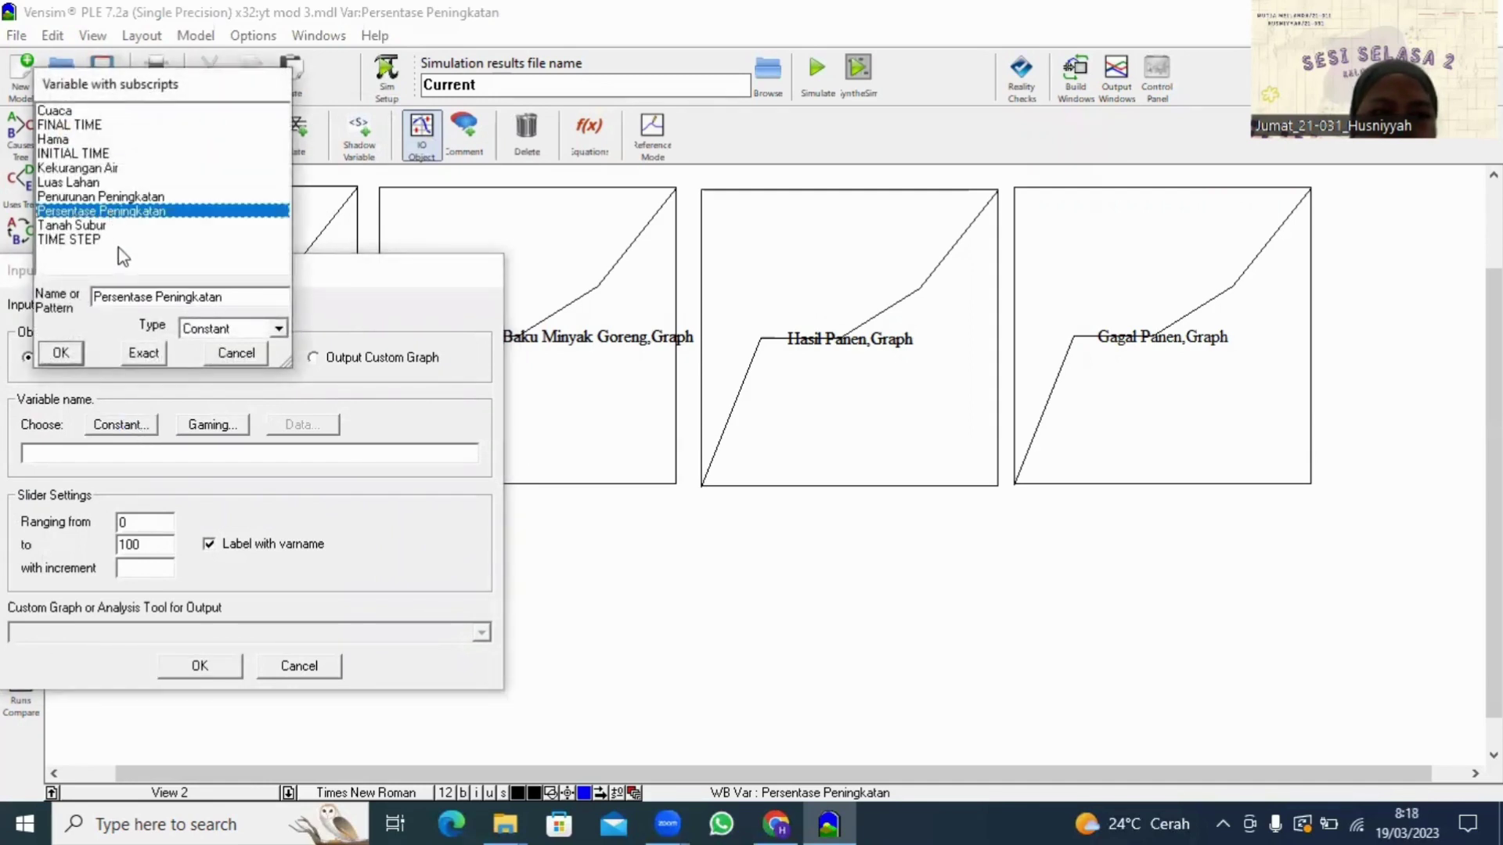
pyautogui.click(143, 354)
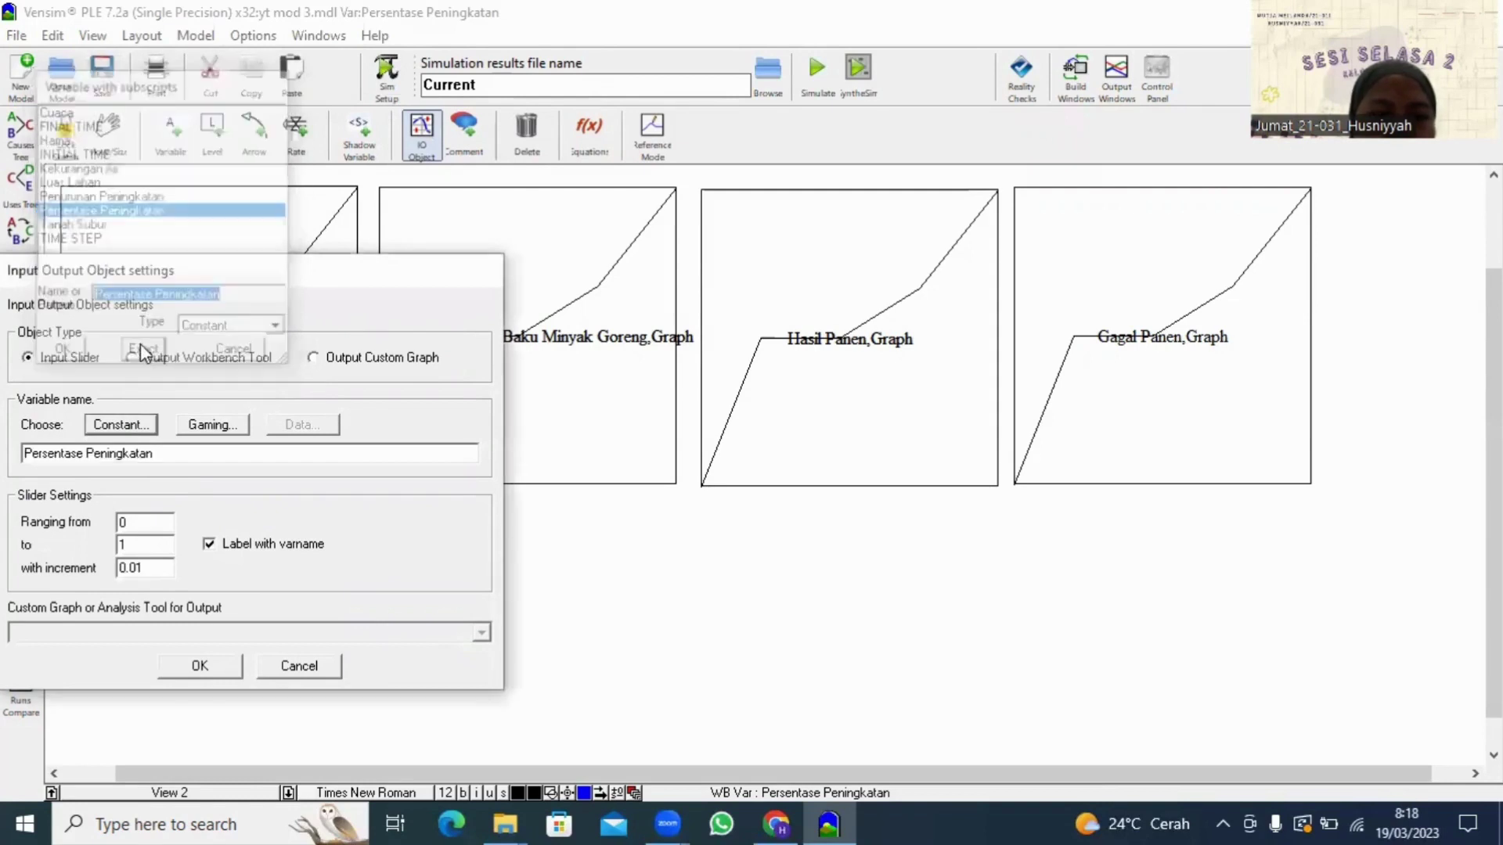
pyautogui.click(153, 553)
pyautogui.write('00')
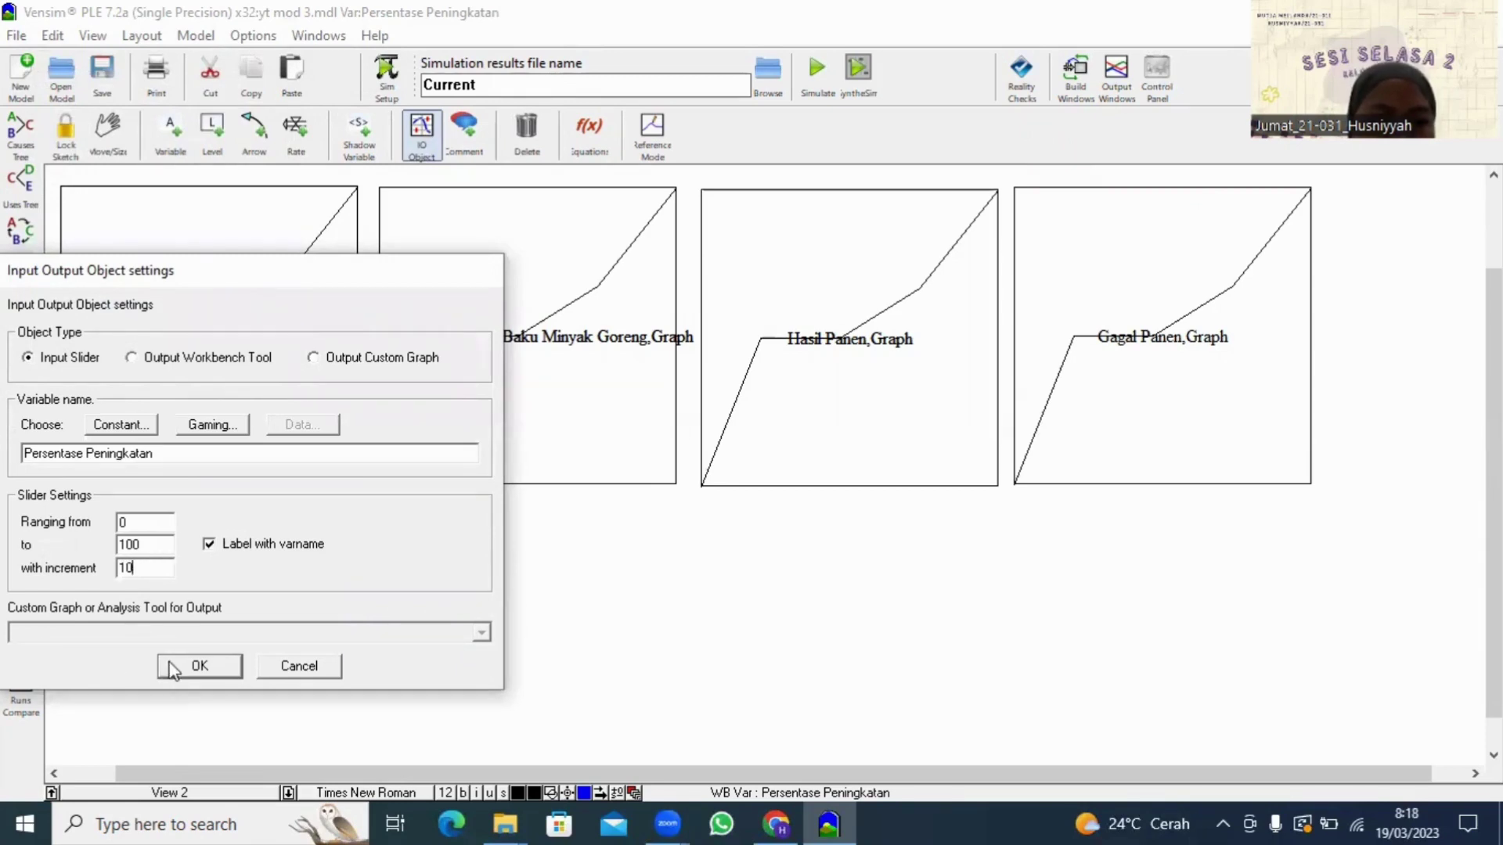
pyautogui.click(217, 659)
pyautogui.moveTo(198, 542)
pyautogui.mouseDown()
pyautogui.moveTo(197, 570)
pyautogui.moveTo(188, 562)
pyautogui.mouseUp()
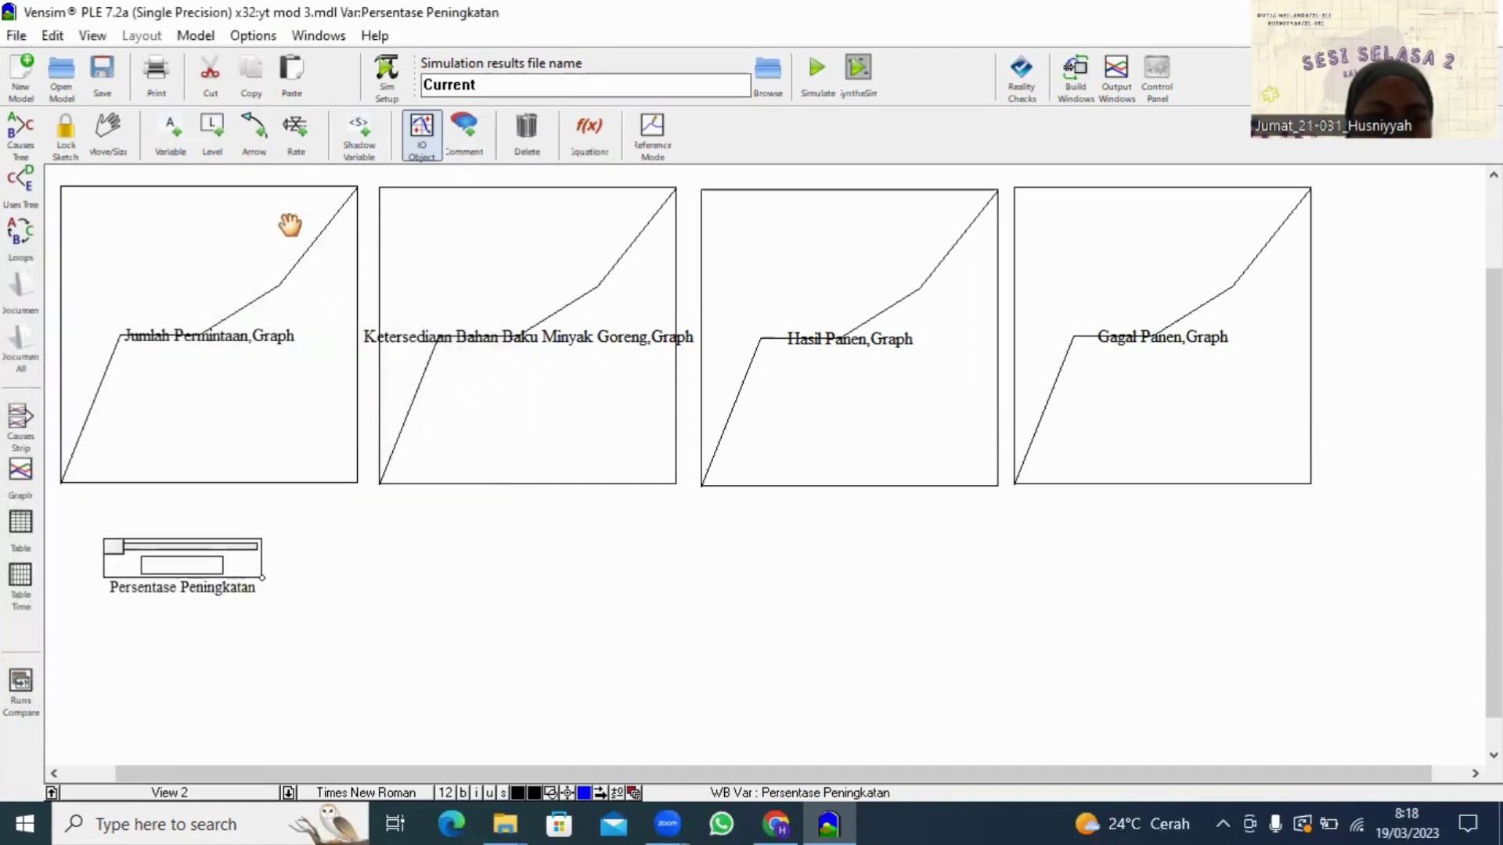
pyautogui.click(422, 141)
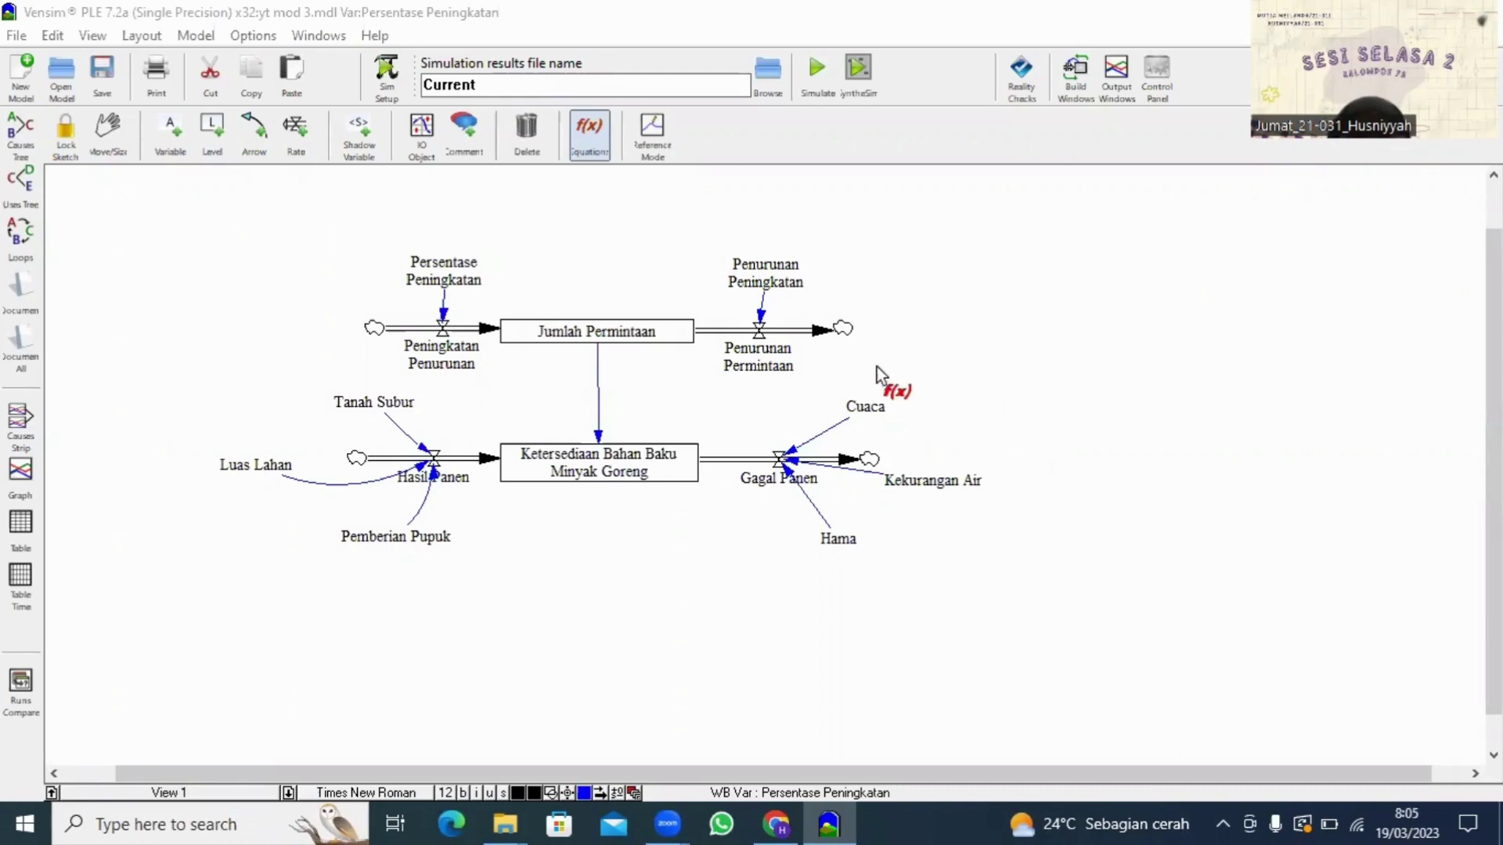
# Step: Set the constant Persentase Peningkatan to 0.9 in View 1 and check the equation of Penurunan Peningkatan
pyautogui.click(455, 270)
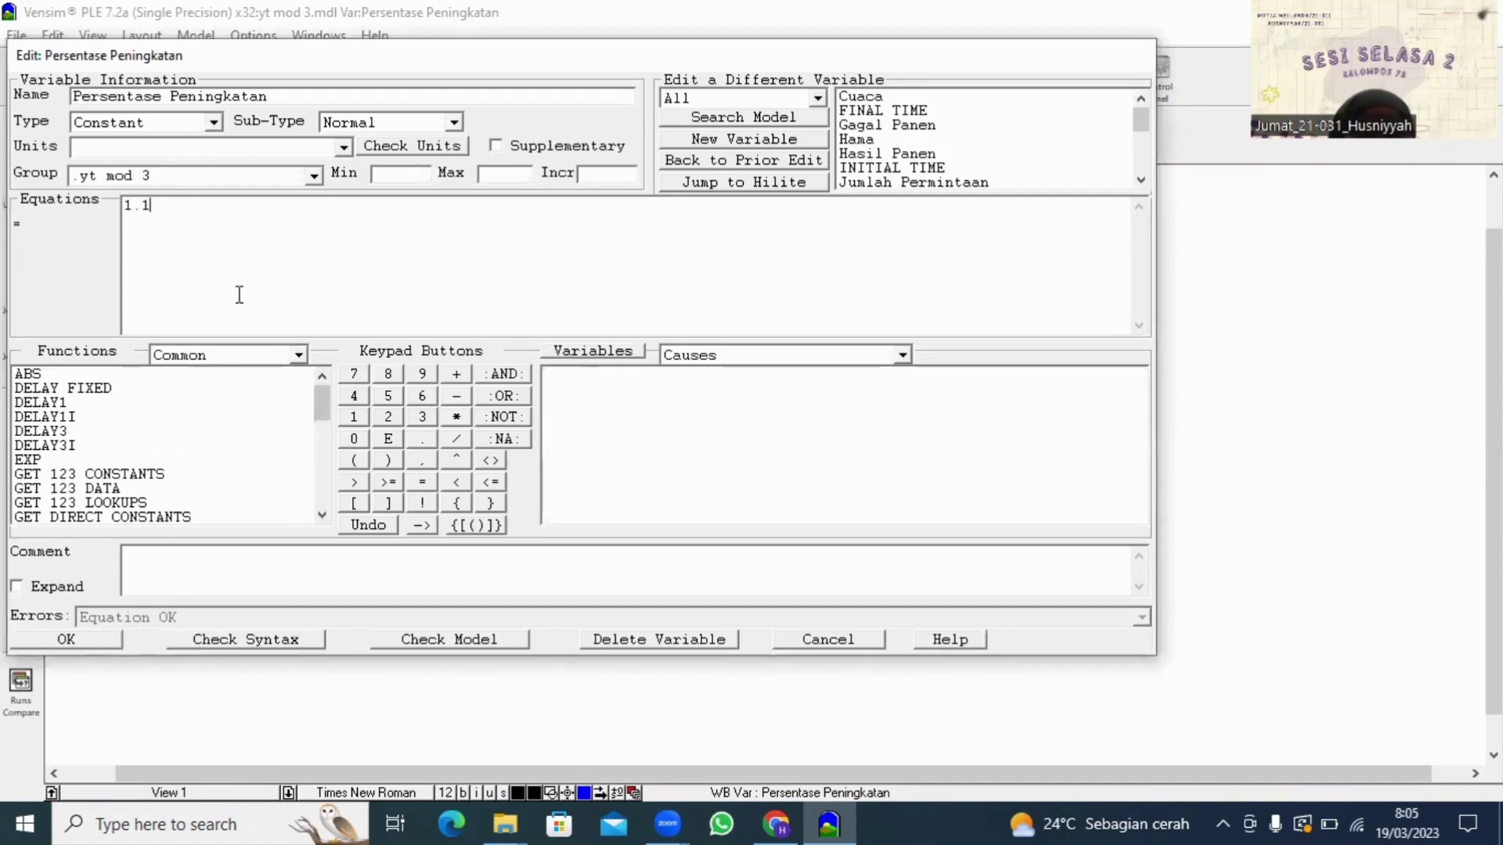
pyautogui.press('BackSpace')
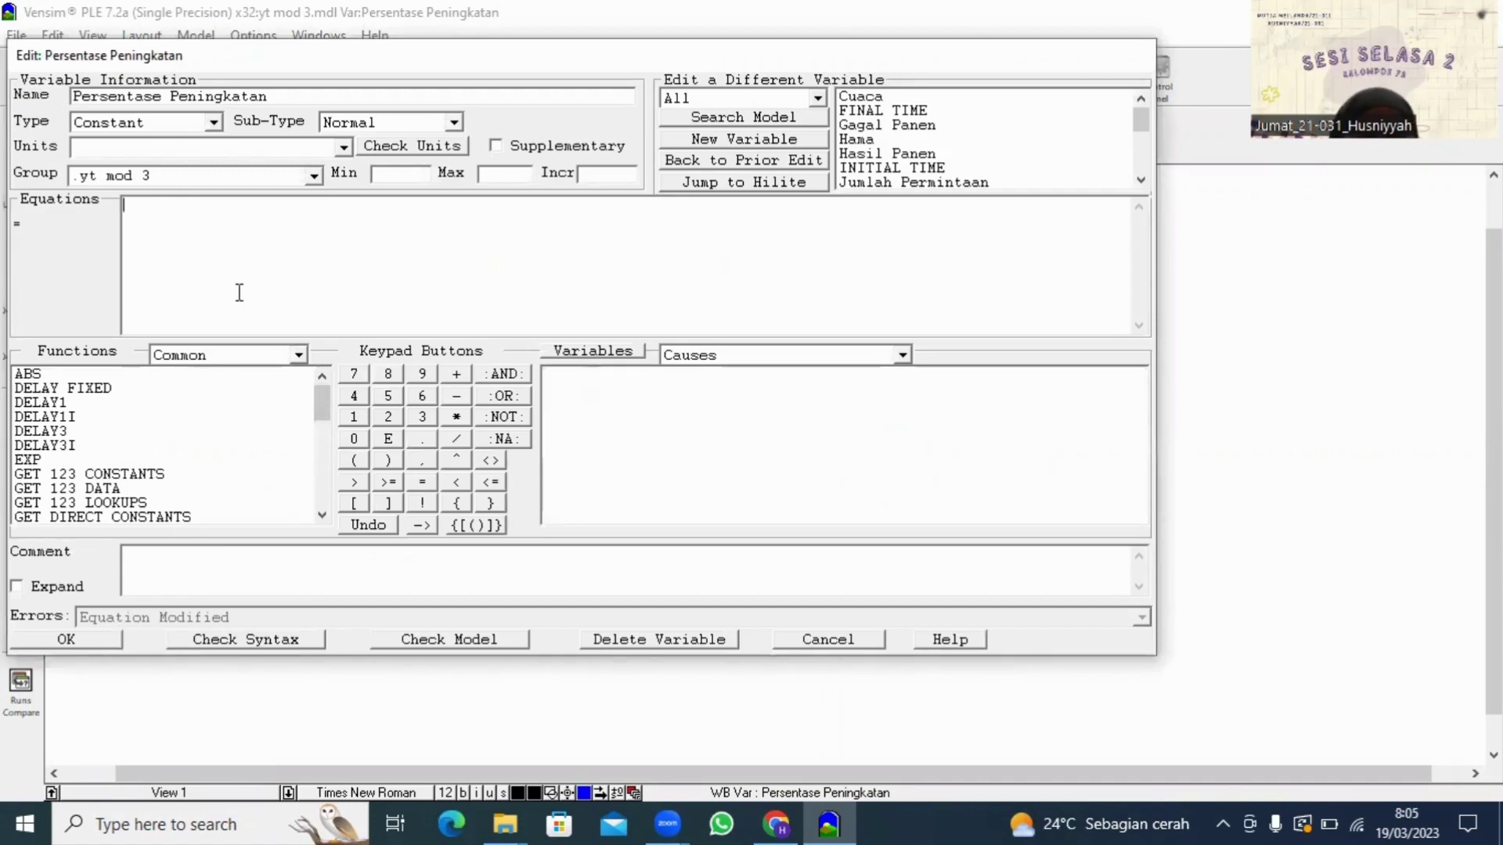
pyautogui.write('9')
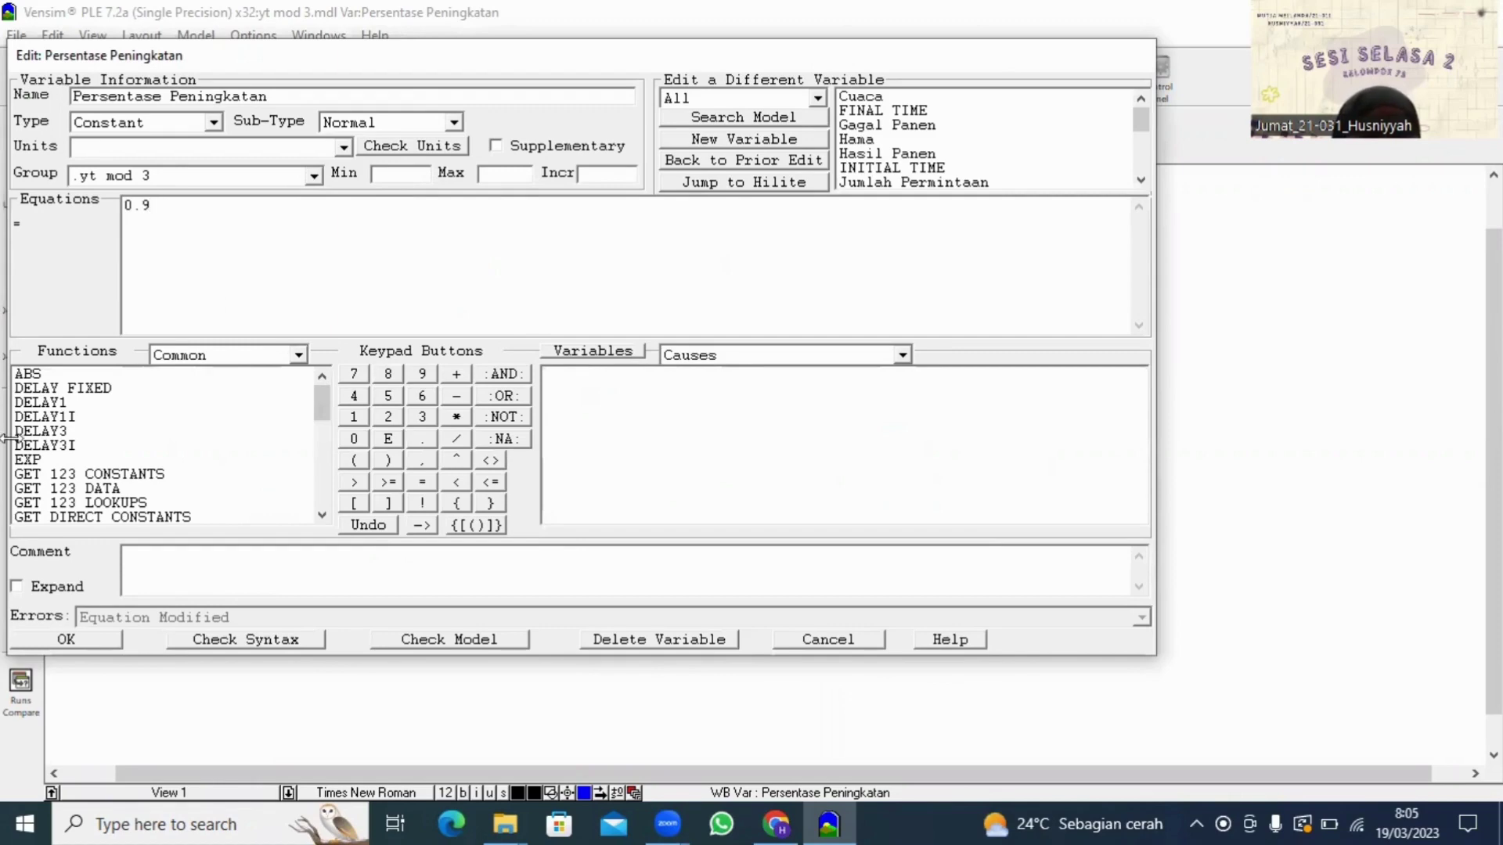
pyautogui.click(83, 640)
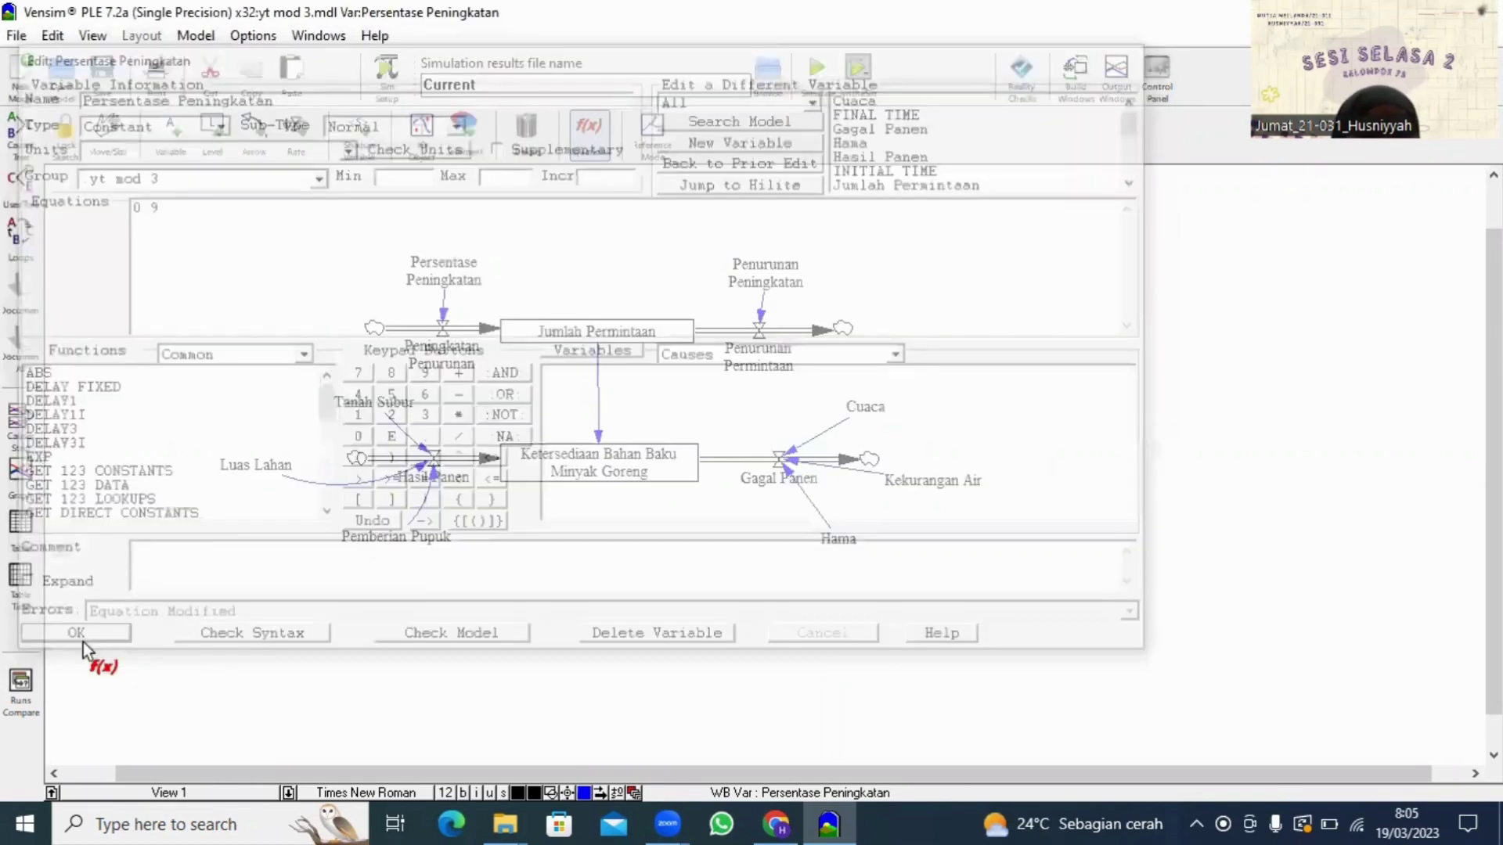
pyautogui.click(779, 284)
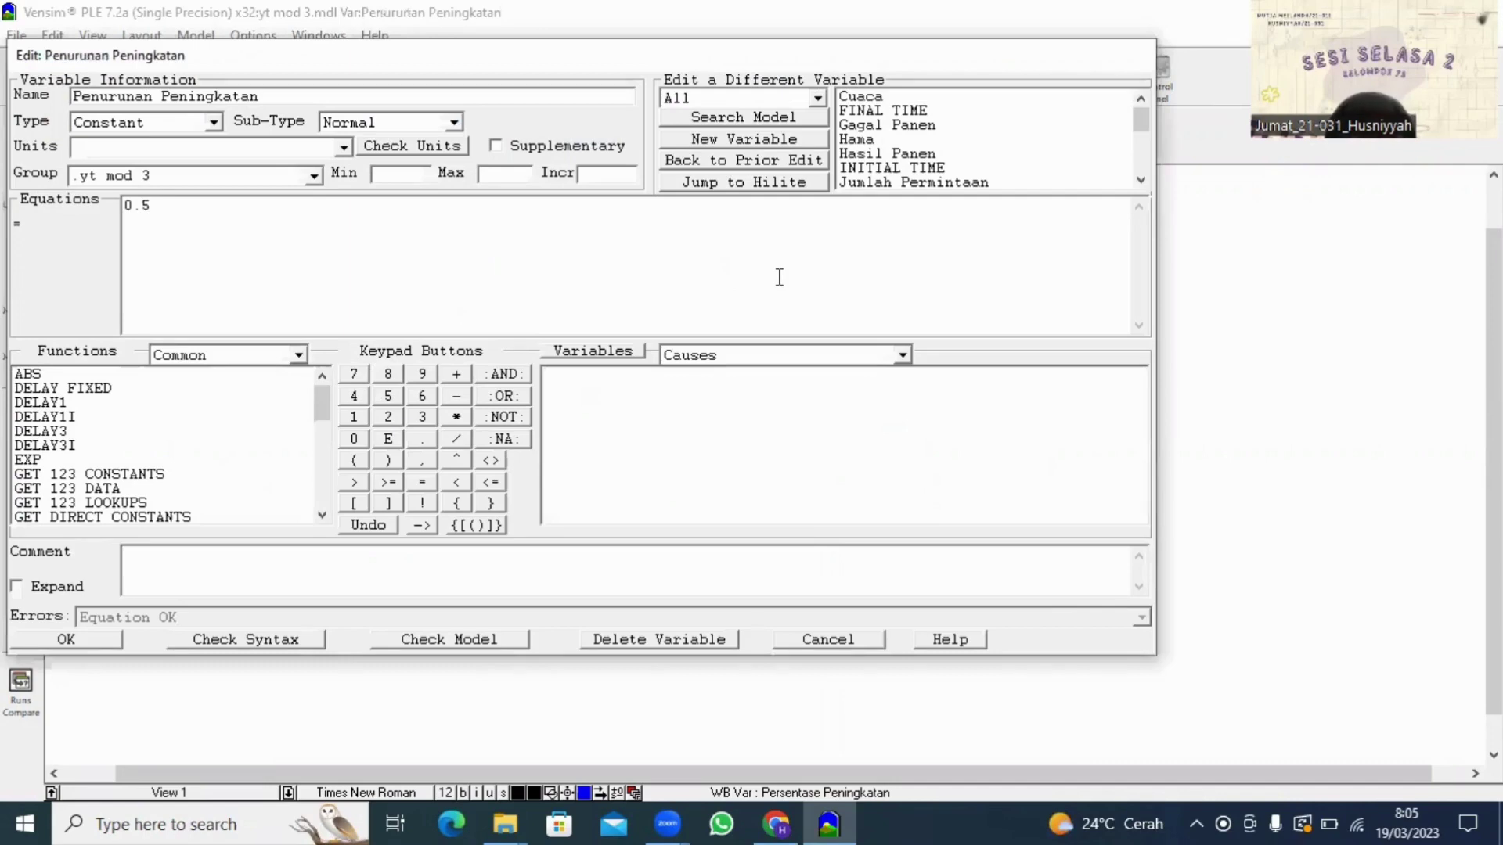
pyautogui.click(79, 645)
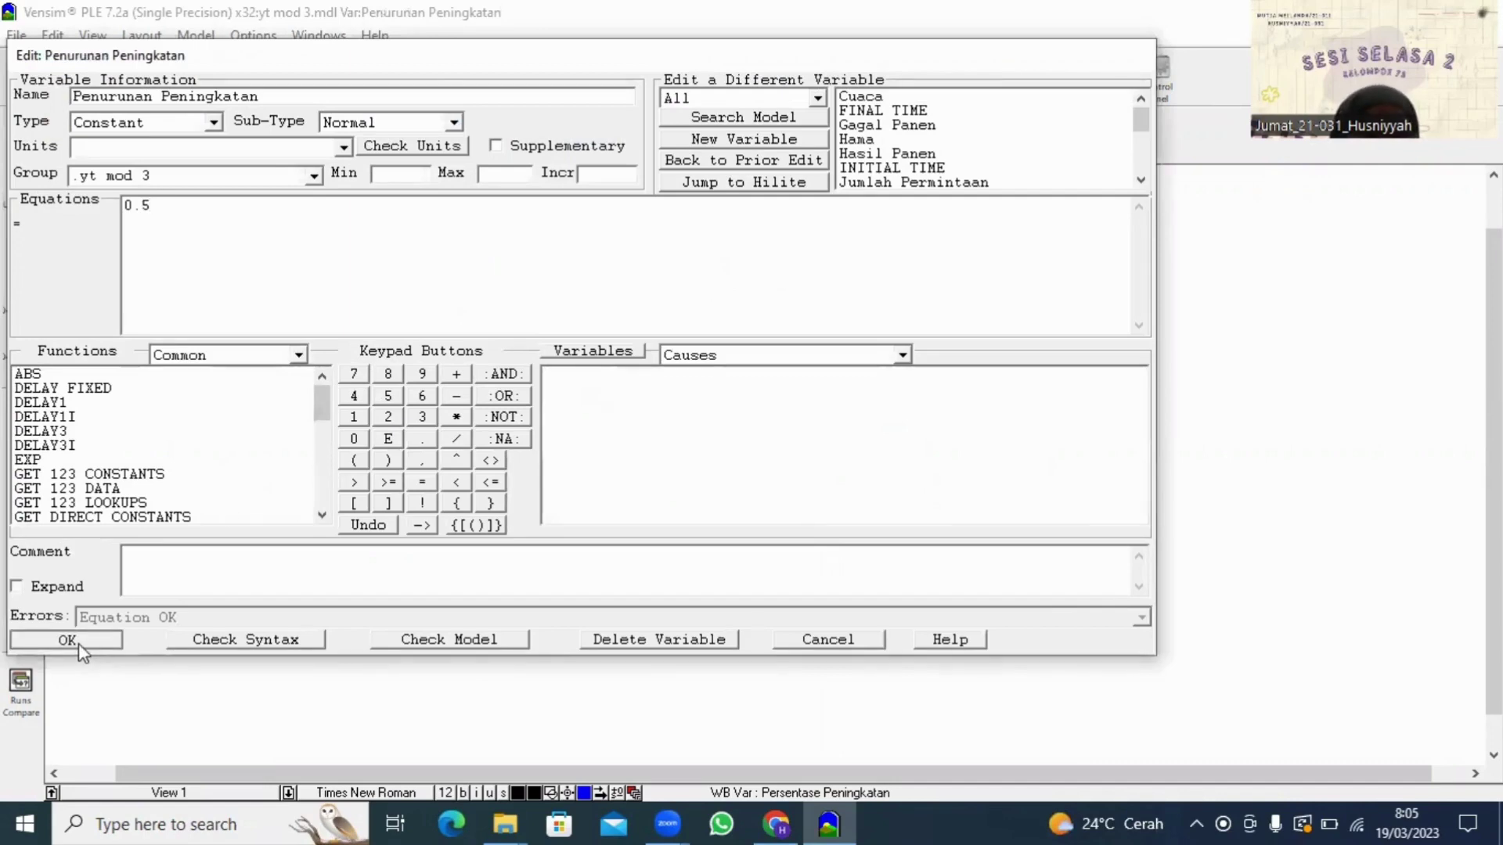
# Step: Change the equation of the rate Peningkatan Penurunan to Persentase Peningkatan*100
pyautogui.click(445, 355)
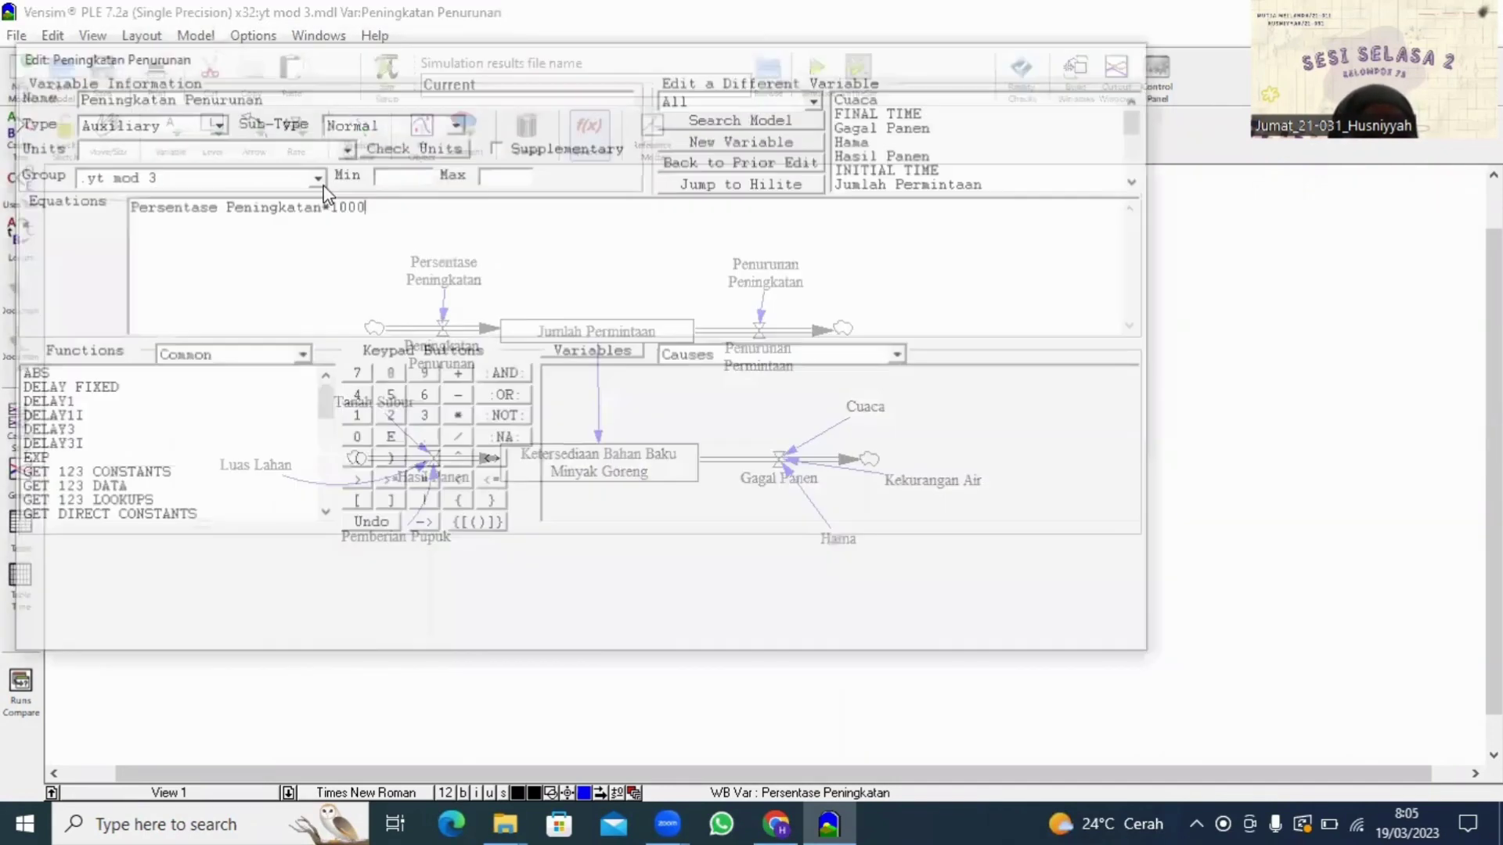
pyautogui.press('BackSpace')
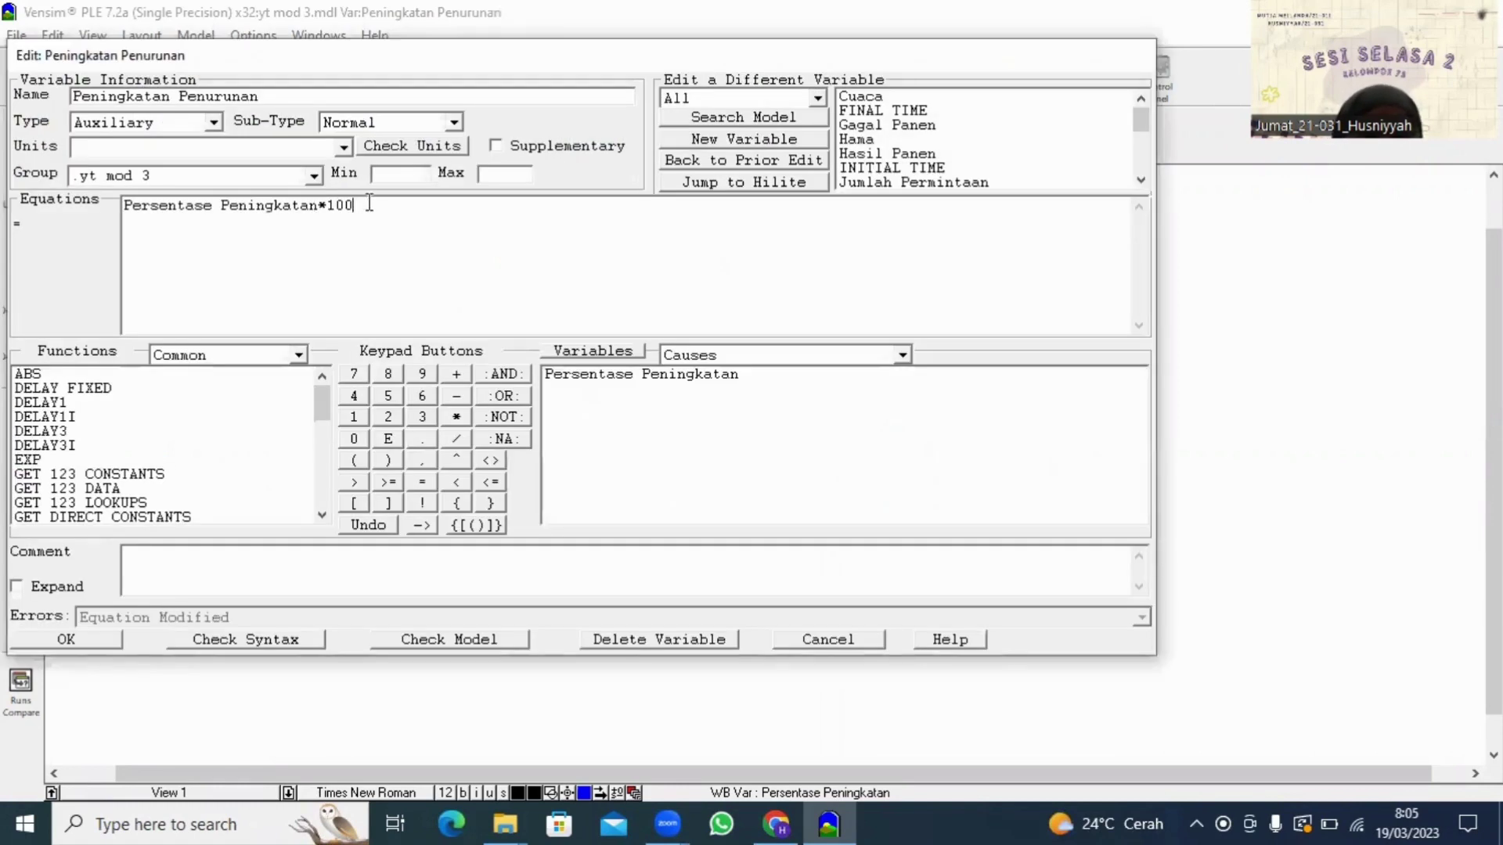
pyautogui.click(99, 638)
# Step: Change the equation of the rate Penurunan Permintaan to Penurunan Peningkatan*1
pyautogui.click(775, 353)
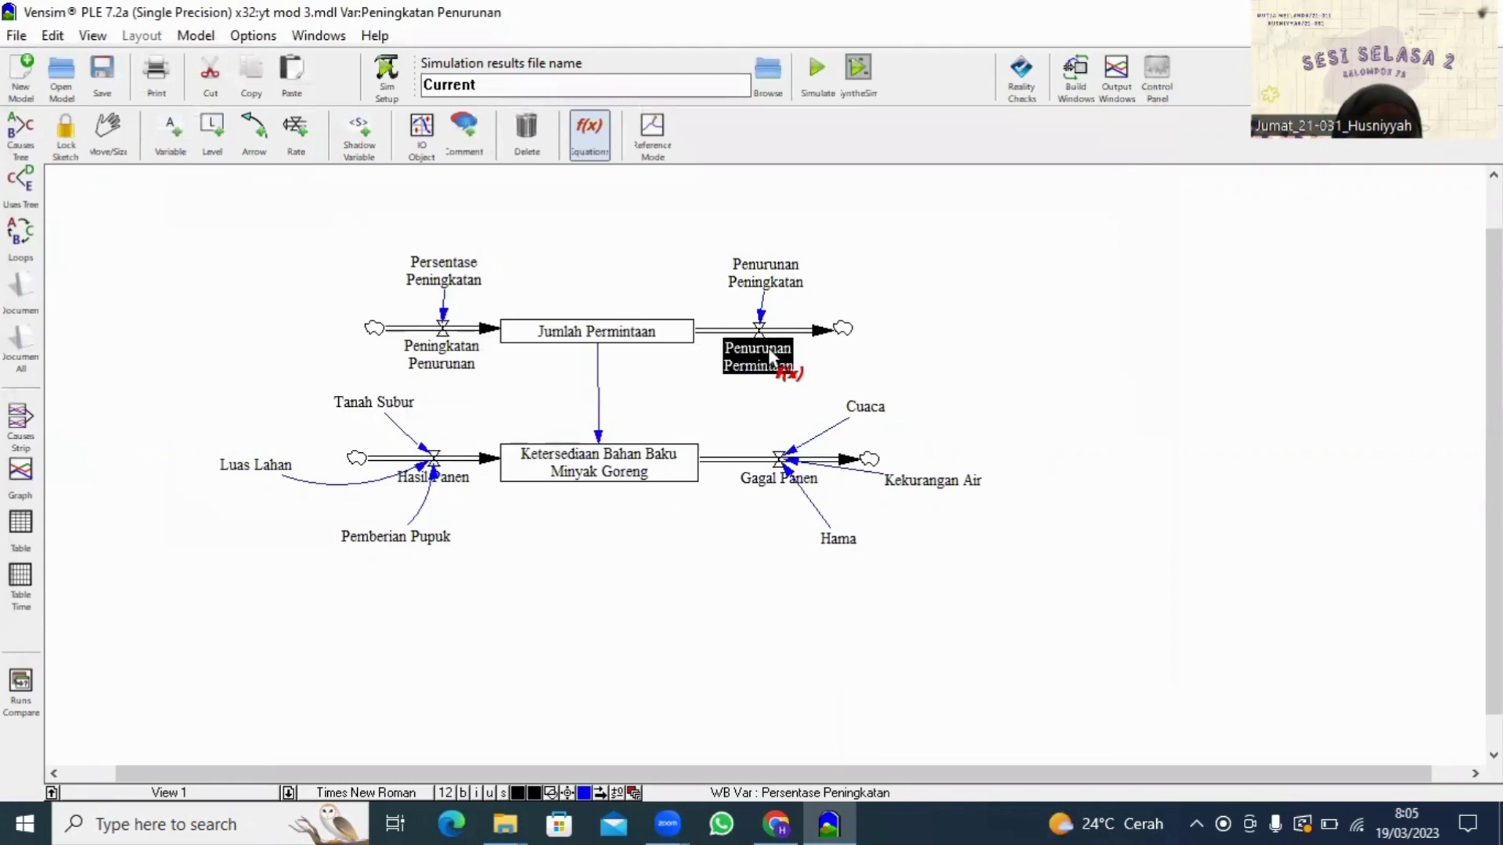
pyautogui.press('BackSpace')
pyautogui.press('BackSpace')
pyautogui.press('BackSpace')
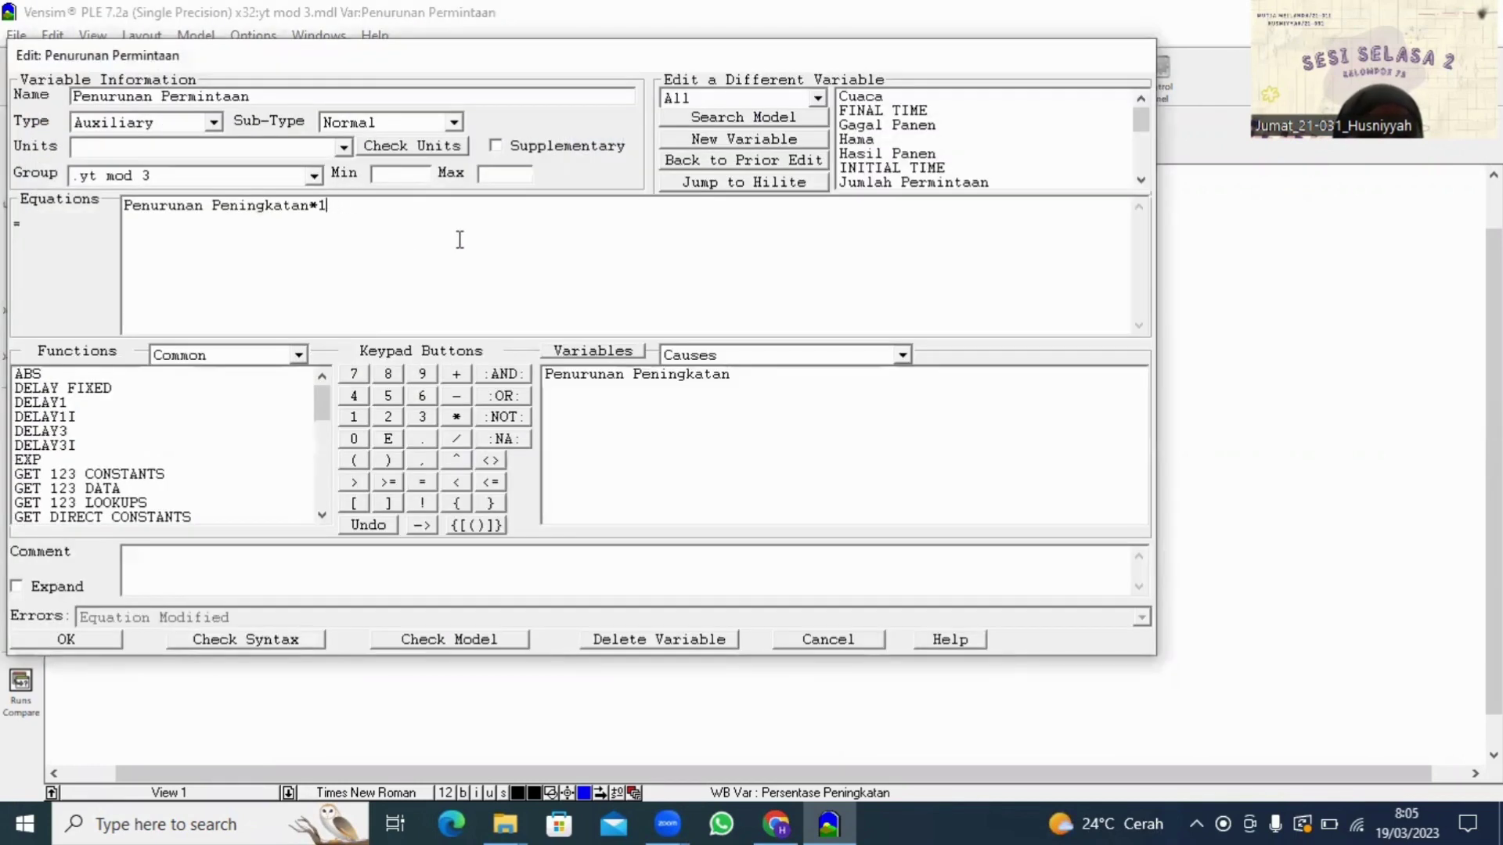
pyautogui.click(92, 637)
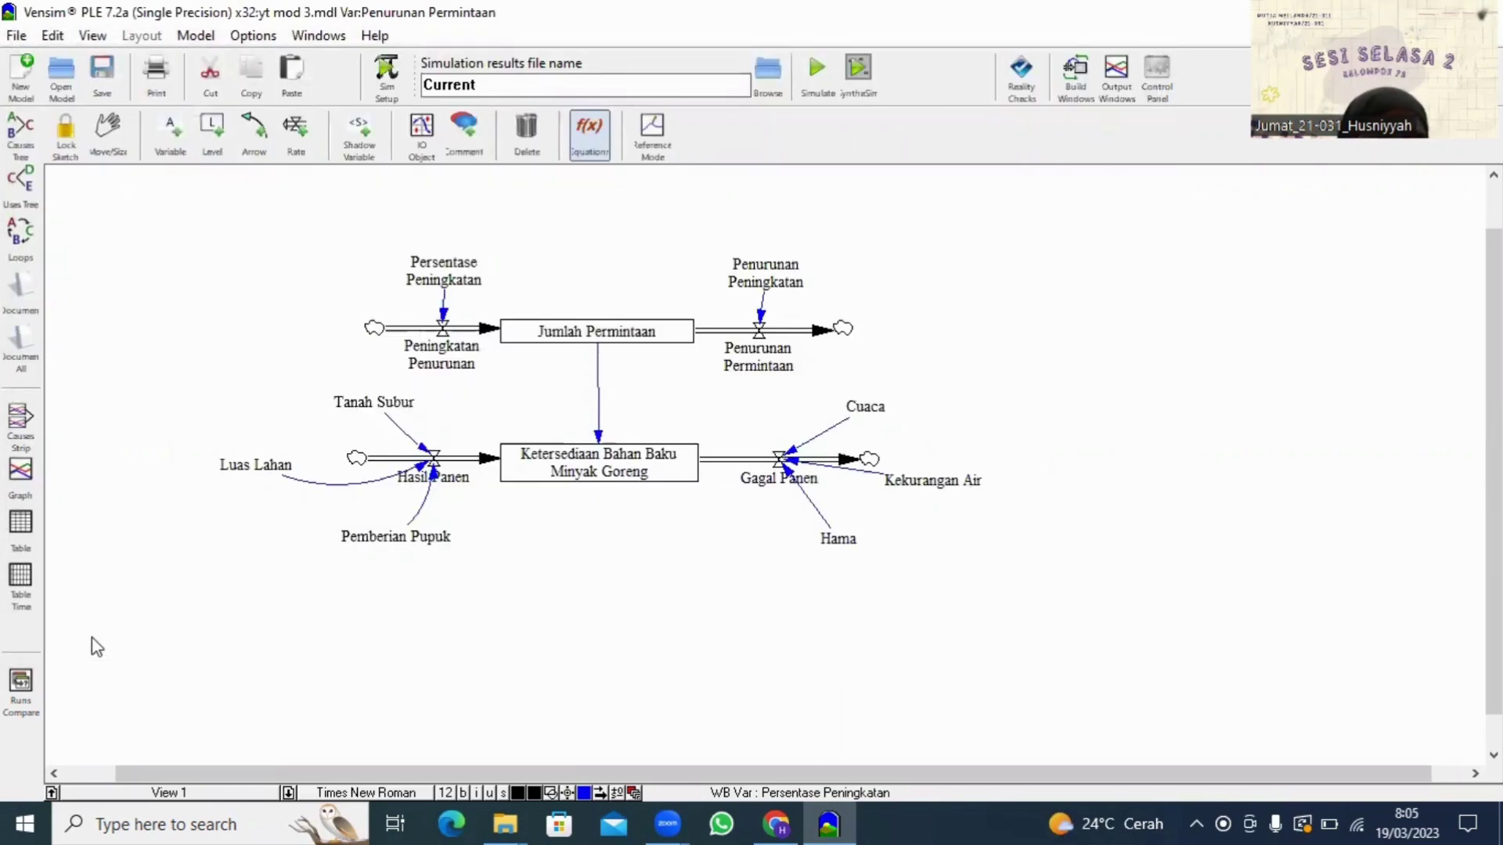
# Step: Set the equation of the variable Tanah Subur to 1200
pyautogui.click(373, 401)
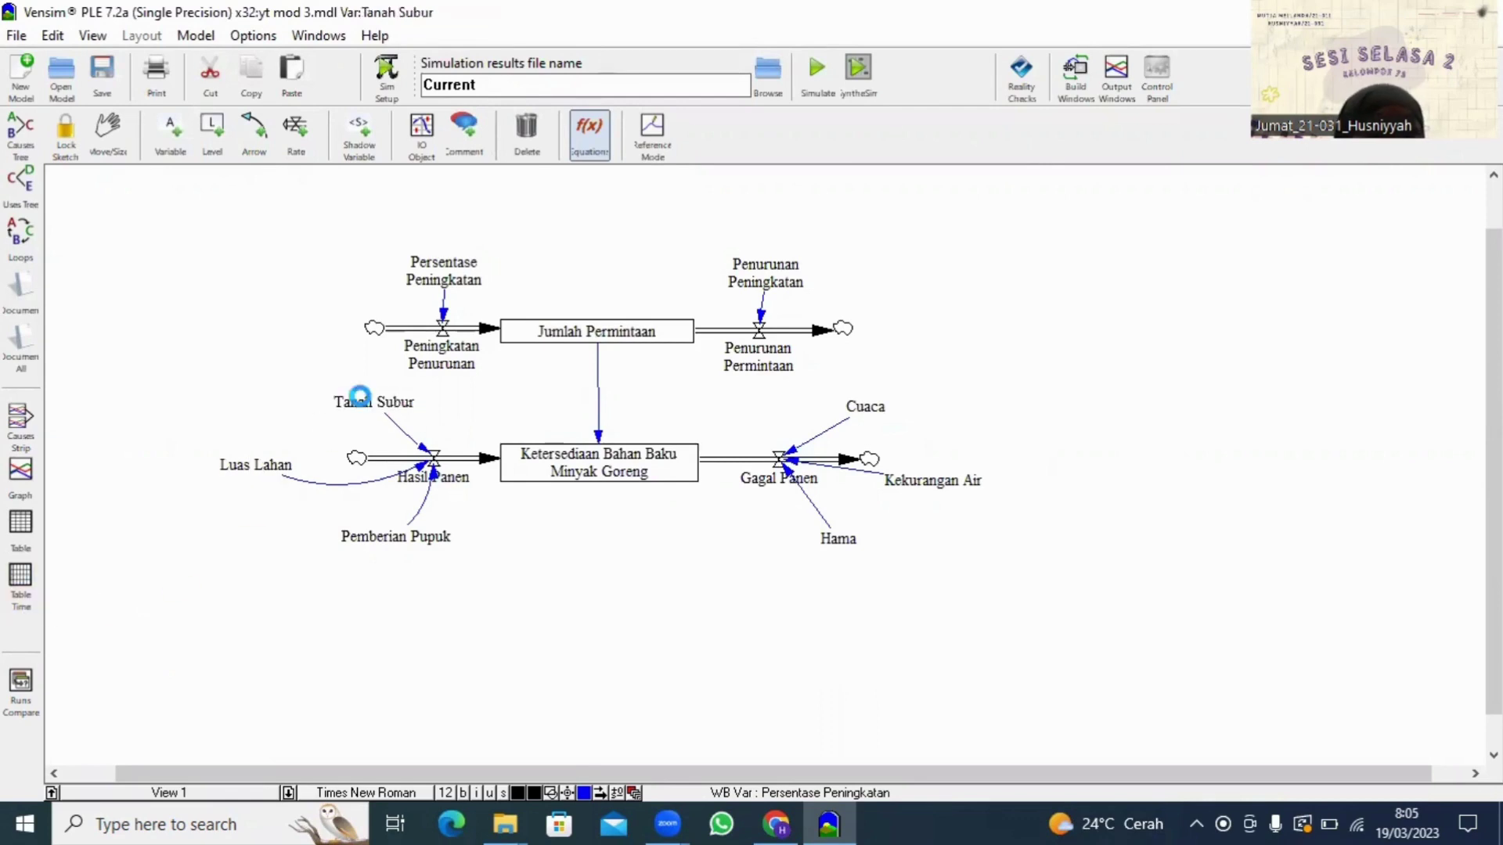
pyautogui.press('BackSpace')
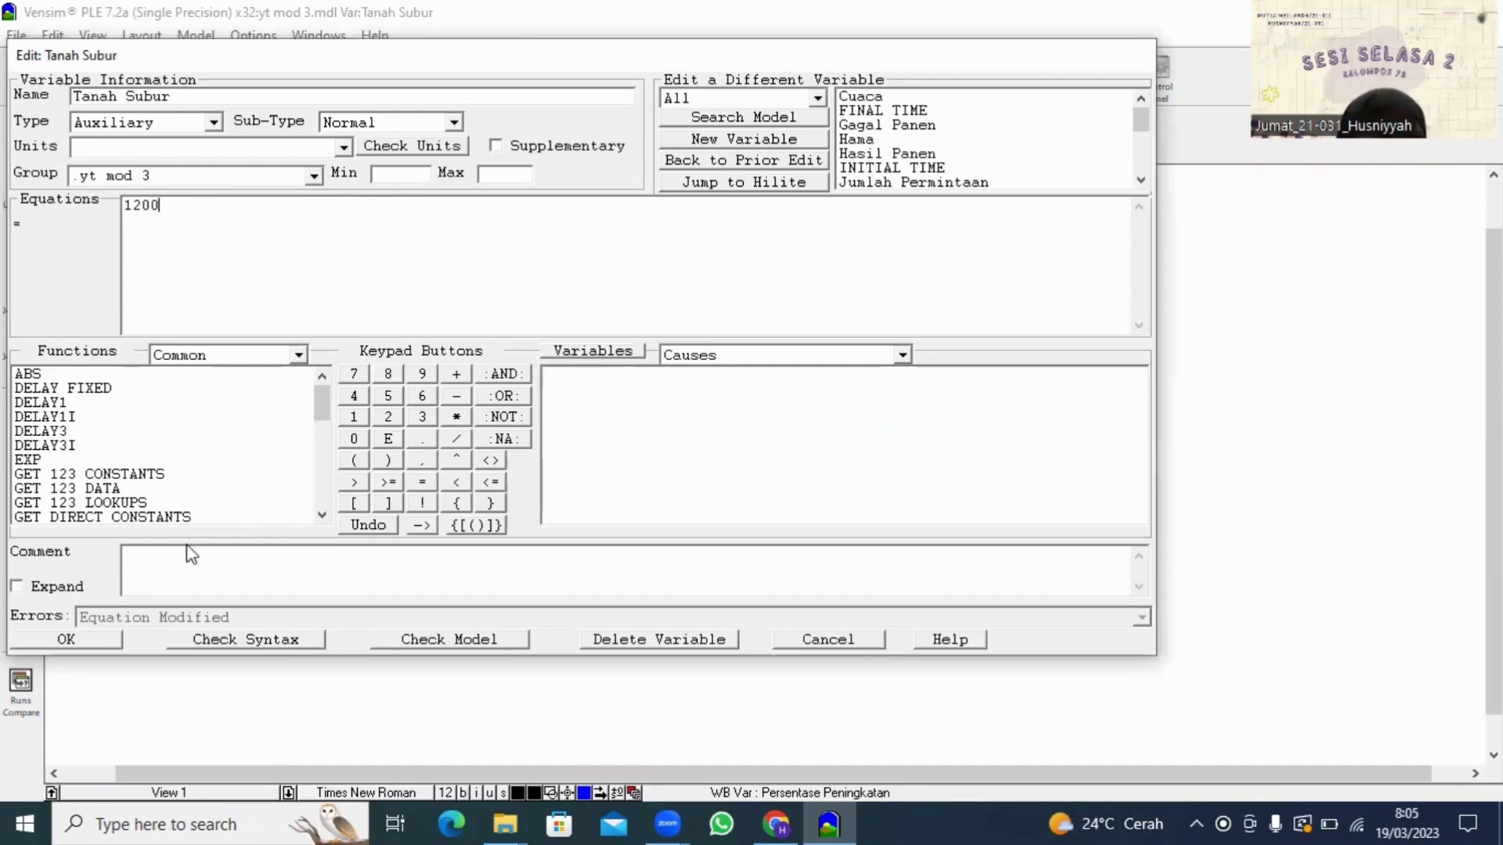
pyautogui.click(72, 647)
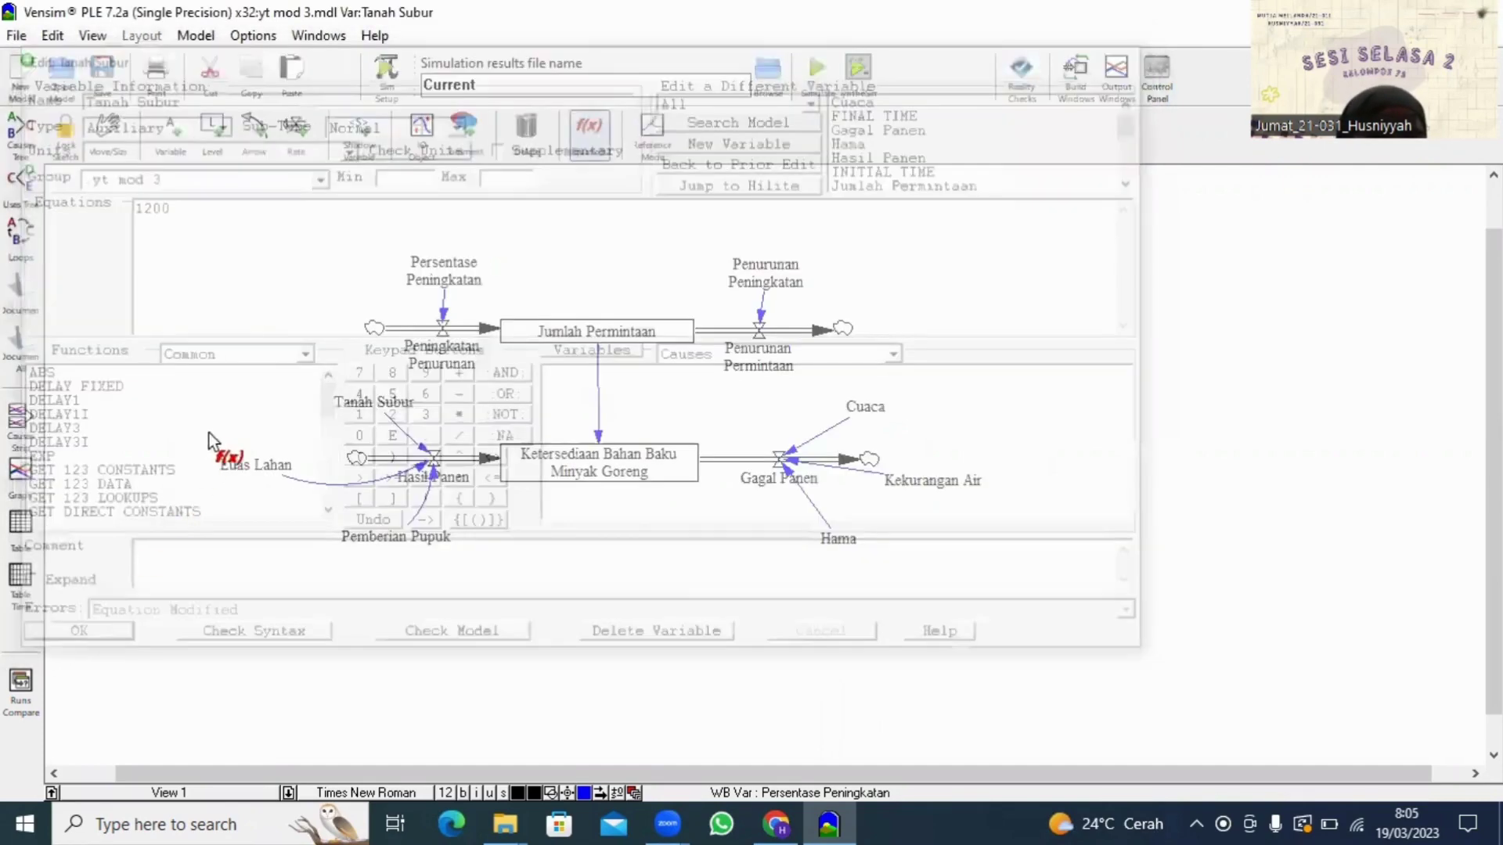
# Step: Set the equation of the variable Luas Lahan to 1000, removing its multiplication factor
pyautogui.click(255, 466)
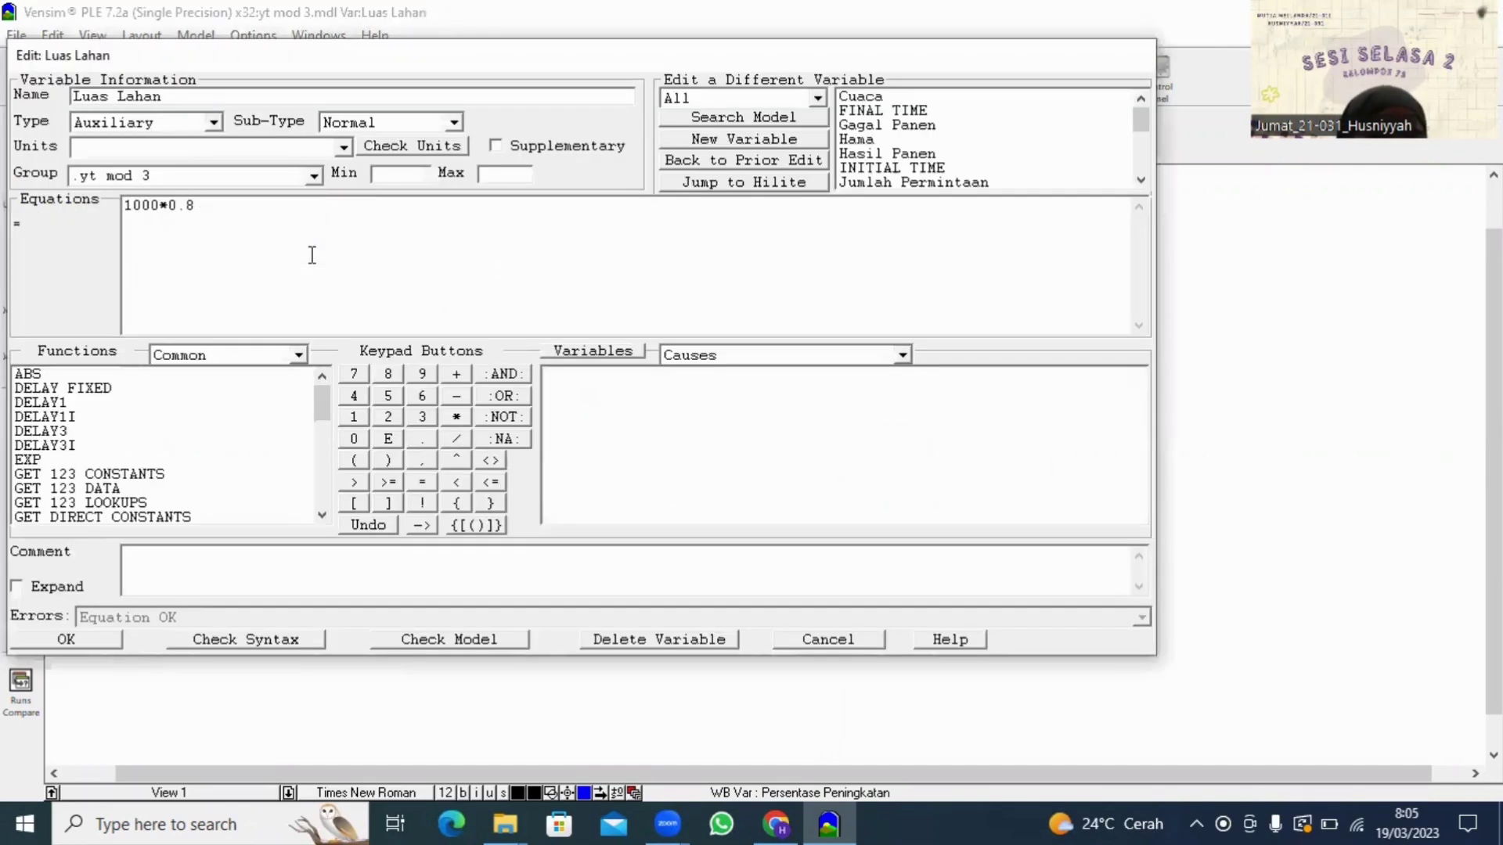
pyautogui.press('BackSpace')
pyautogui.press('BackSpace')
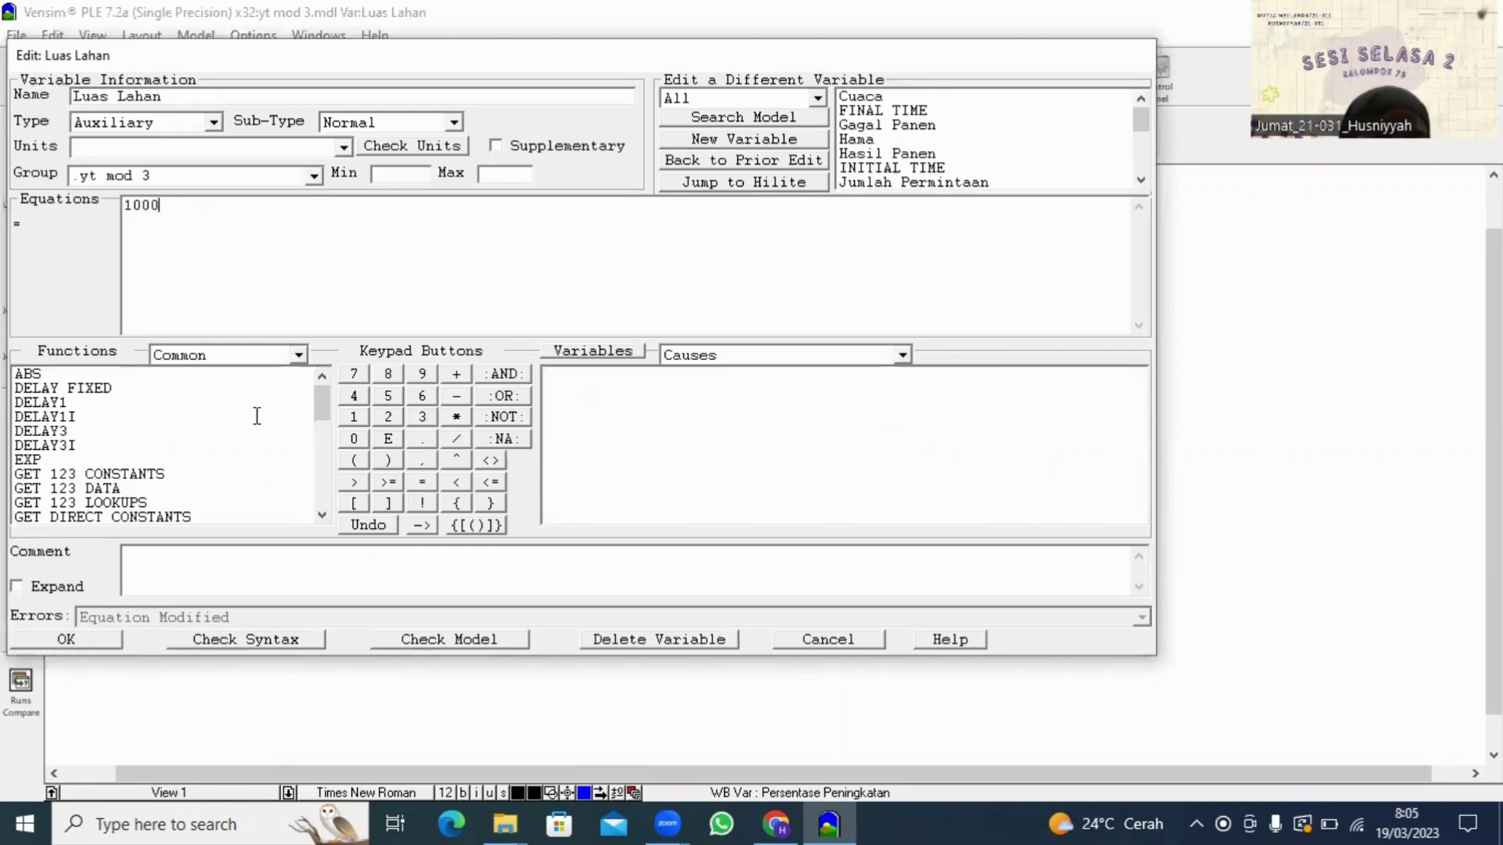
pyautogui.click(77, 638)
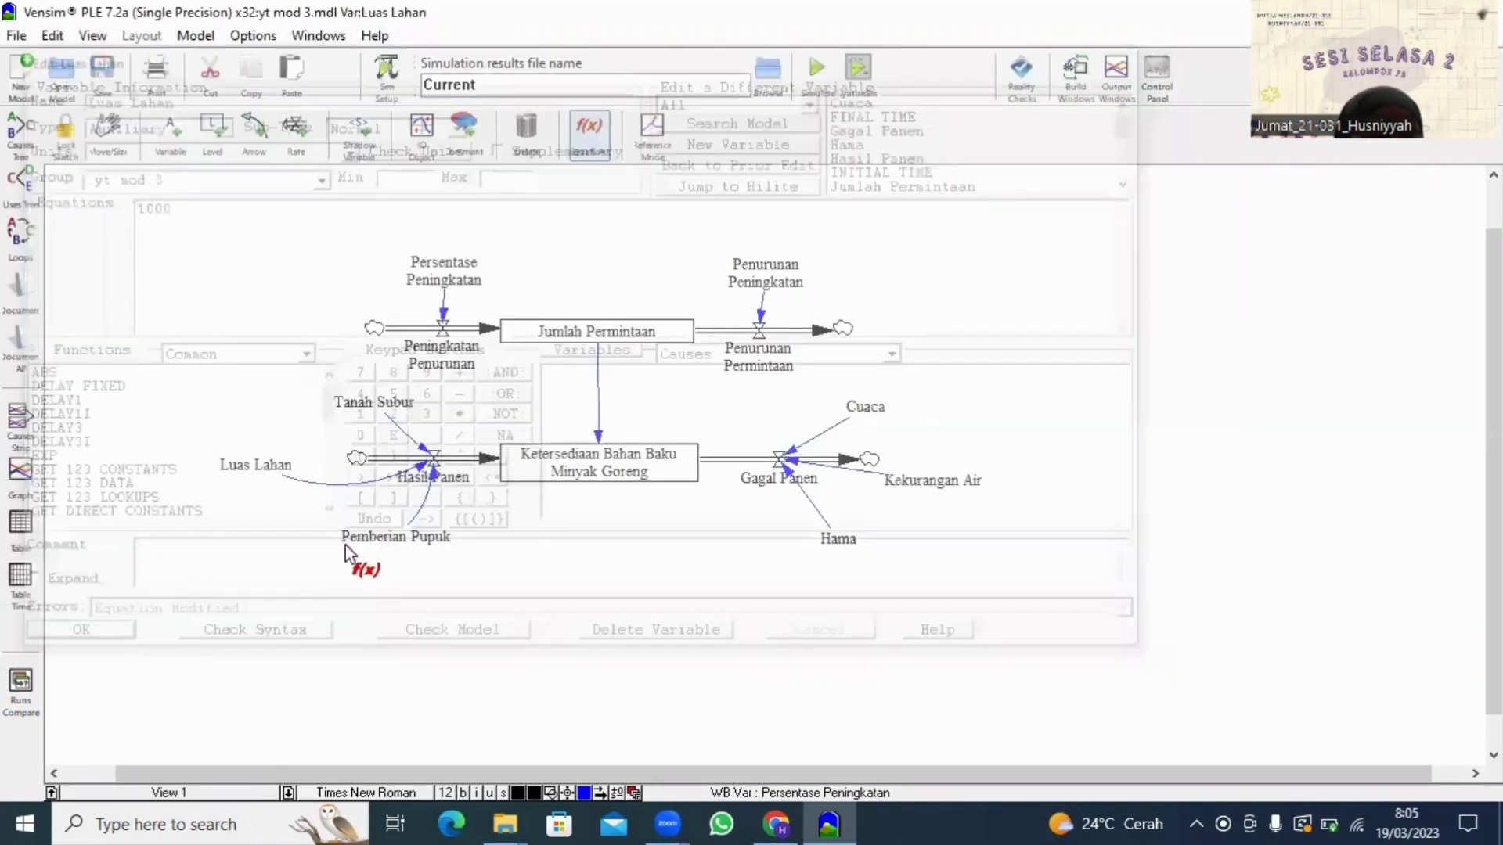
# Step: Set the equation of the variable Cuaca to 600 and that of Kekurangan Air to 500
pyautogui.click(861, 410)
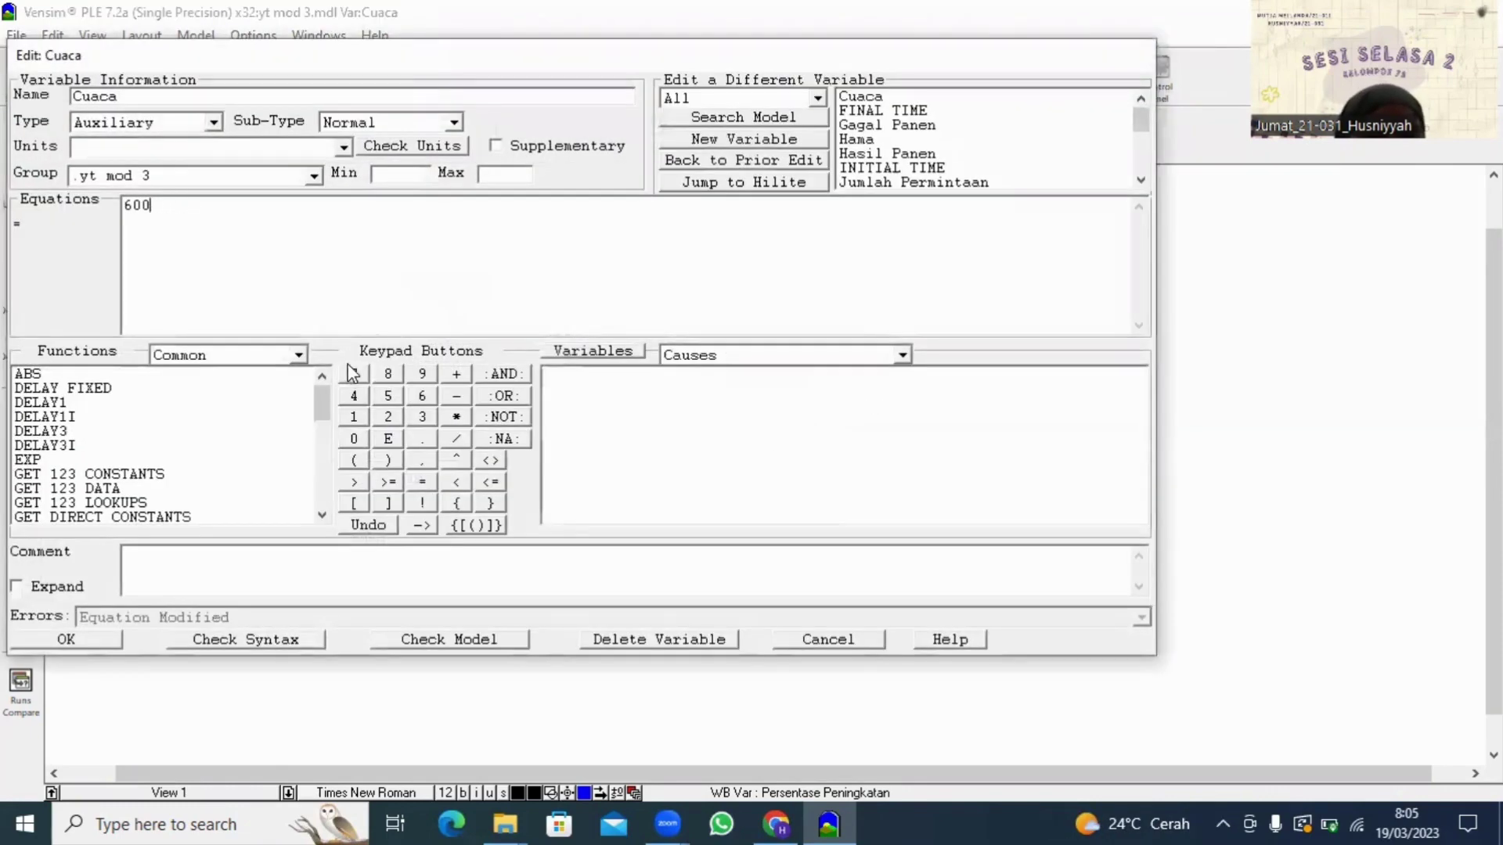
pyautogui.click(65, 639)
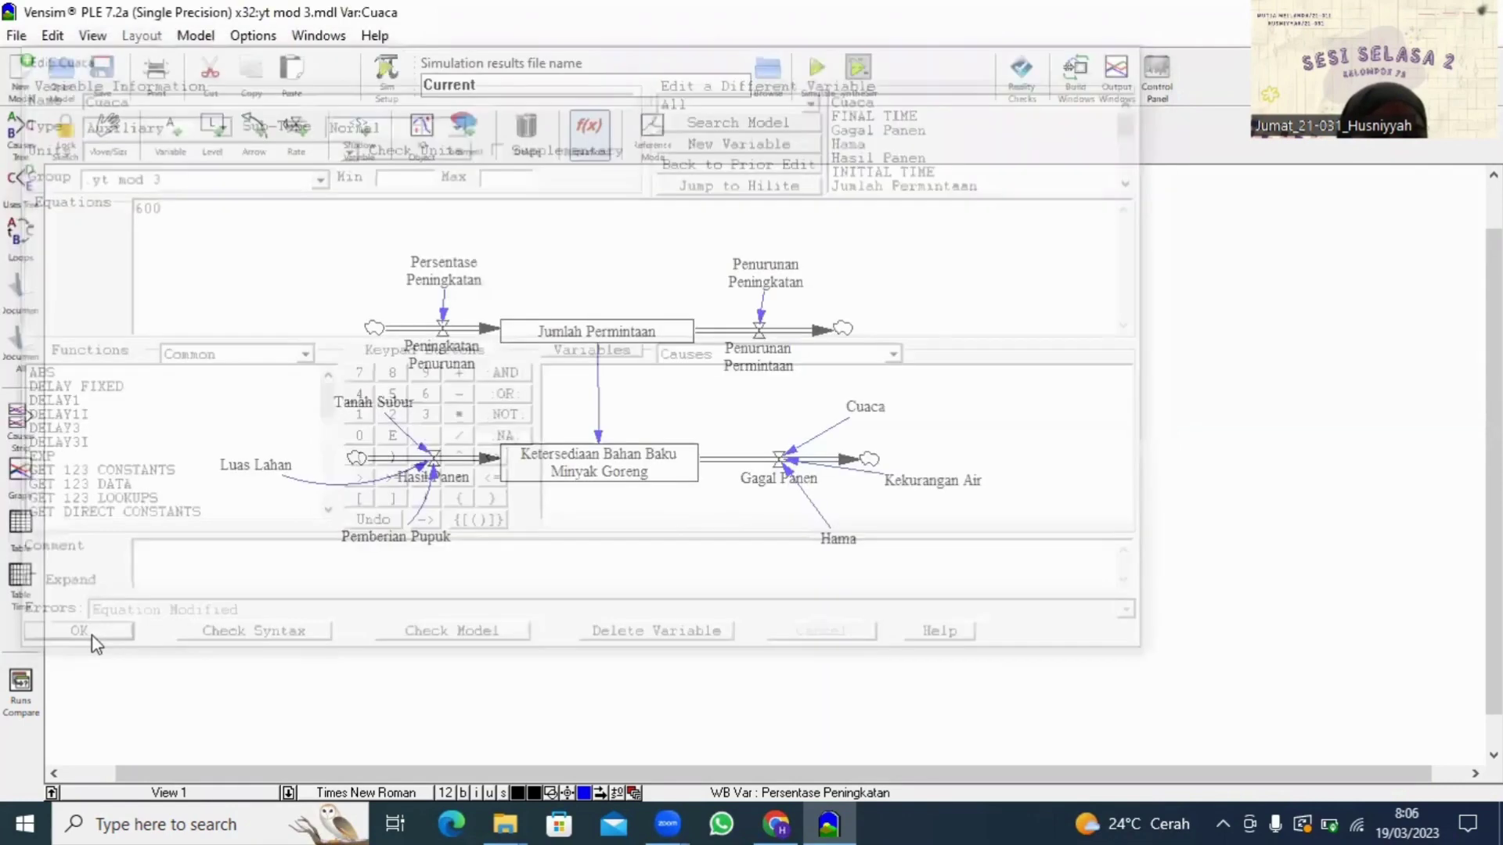
pyautogui.click(908, 472)
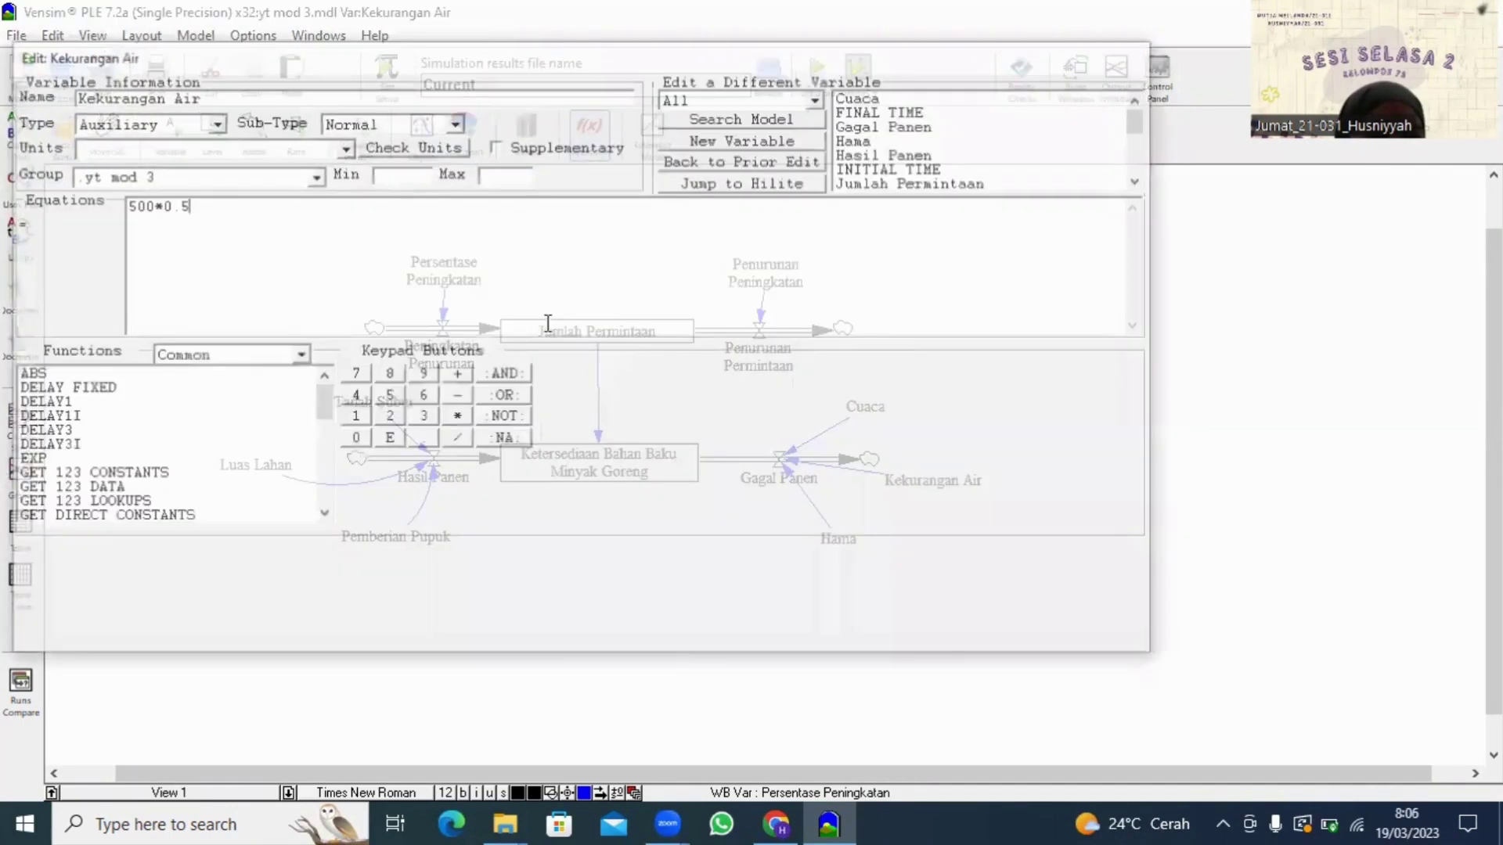
pyautogui.write('.')
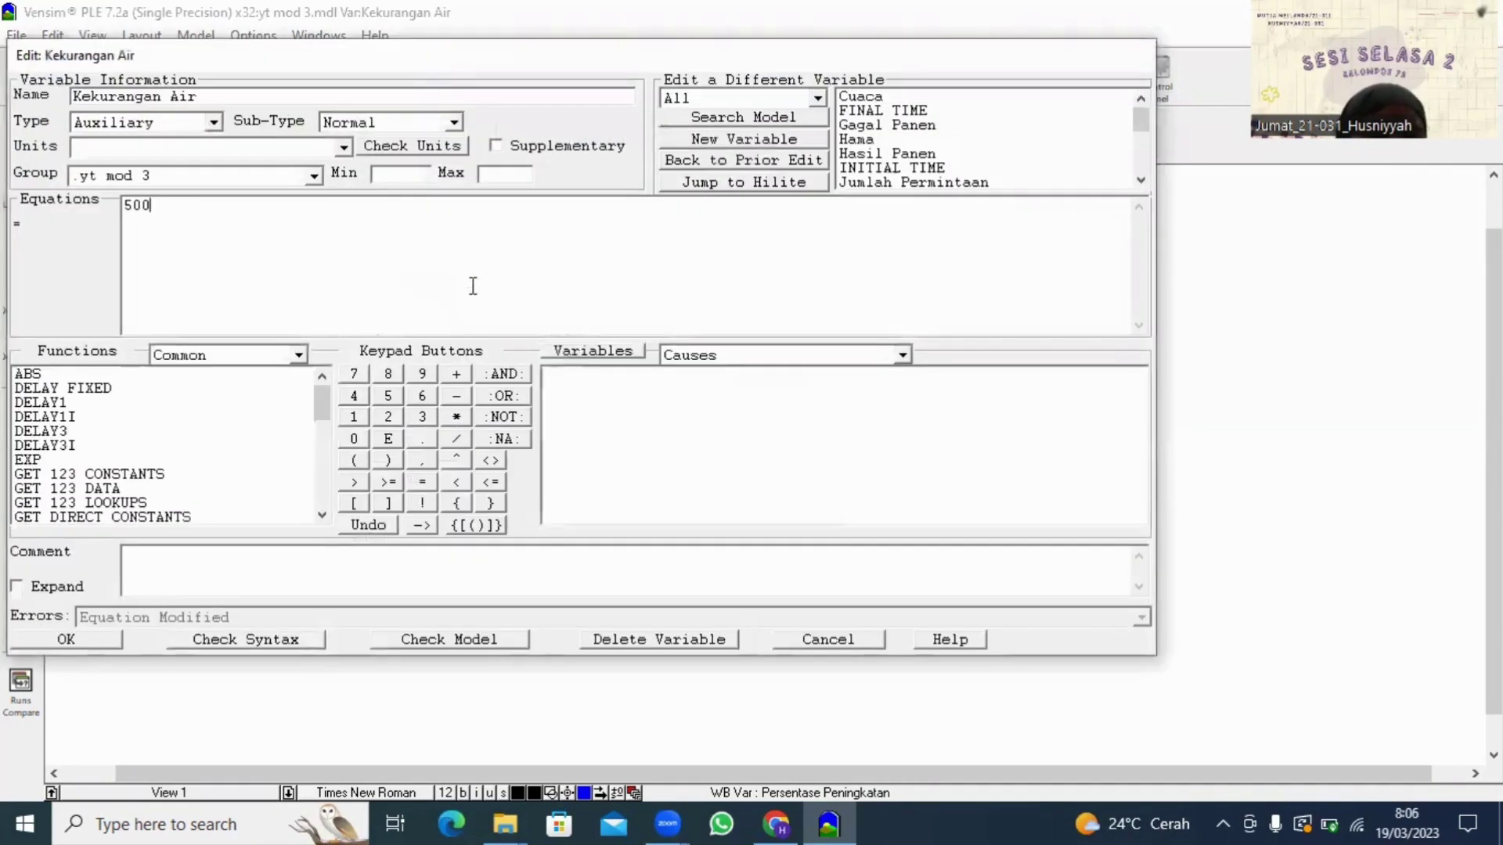
pyautogui.click(65, 638)
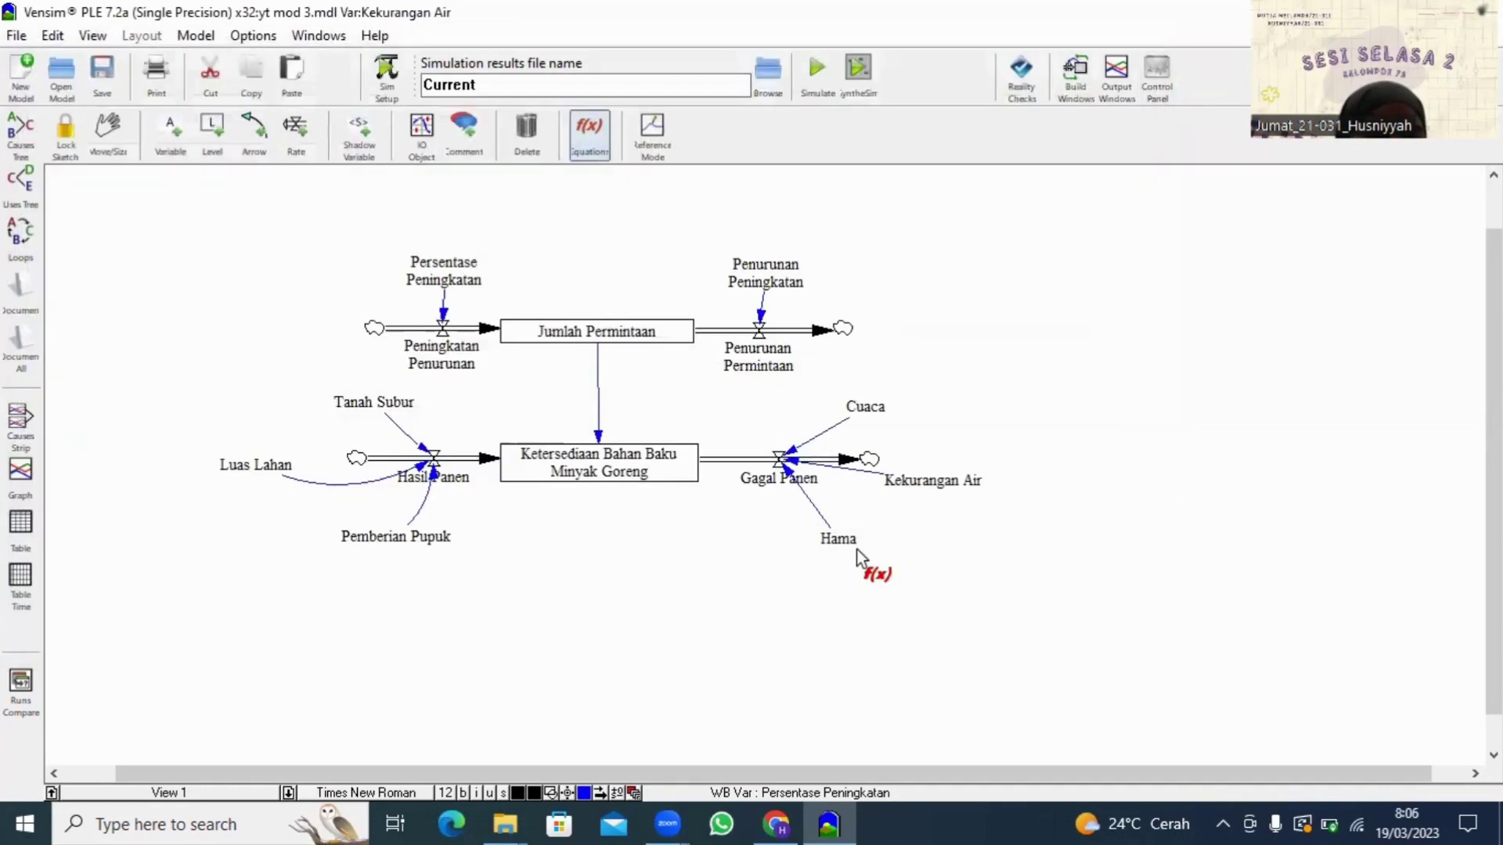
# Step: Set the equation of the variable Hama to 600, removing its multiplication factor
pyautogui.click(844, 542)
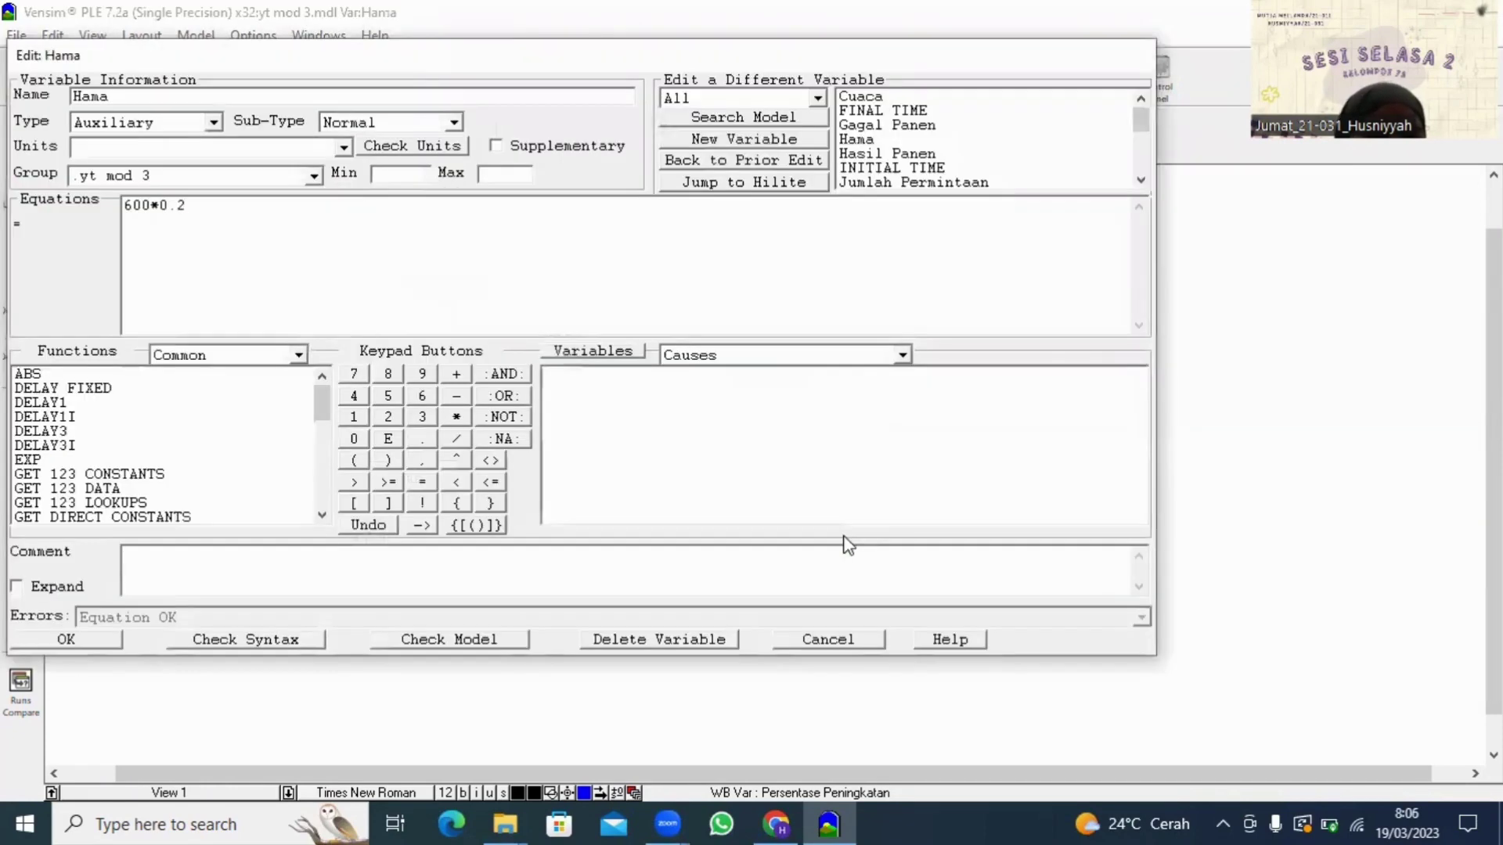
pyautogui.press('BackSpace')
pyautogui.press('BackSpace')
pyautogui.press('BackSpace')
pyautogui.press('BackSpace')
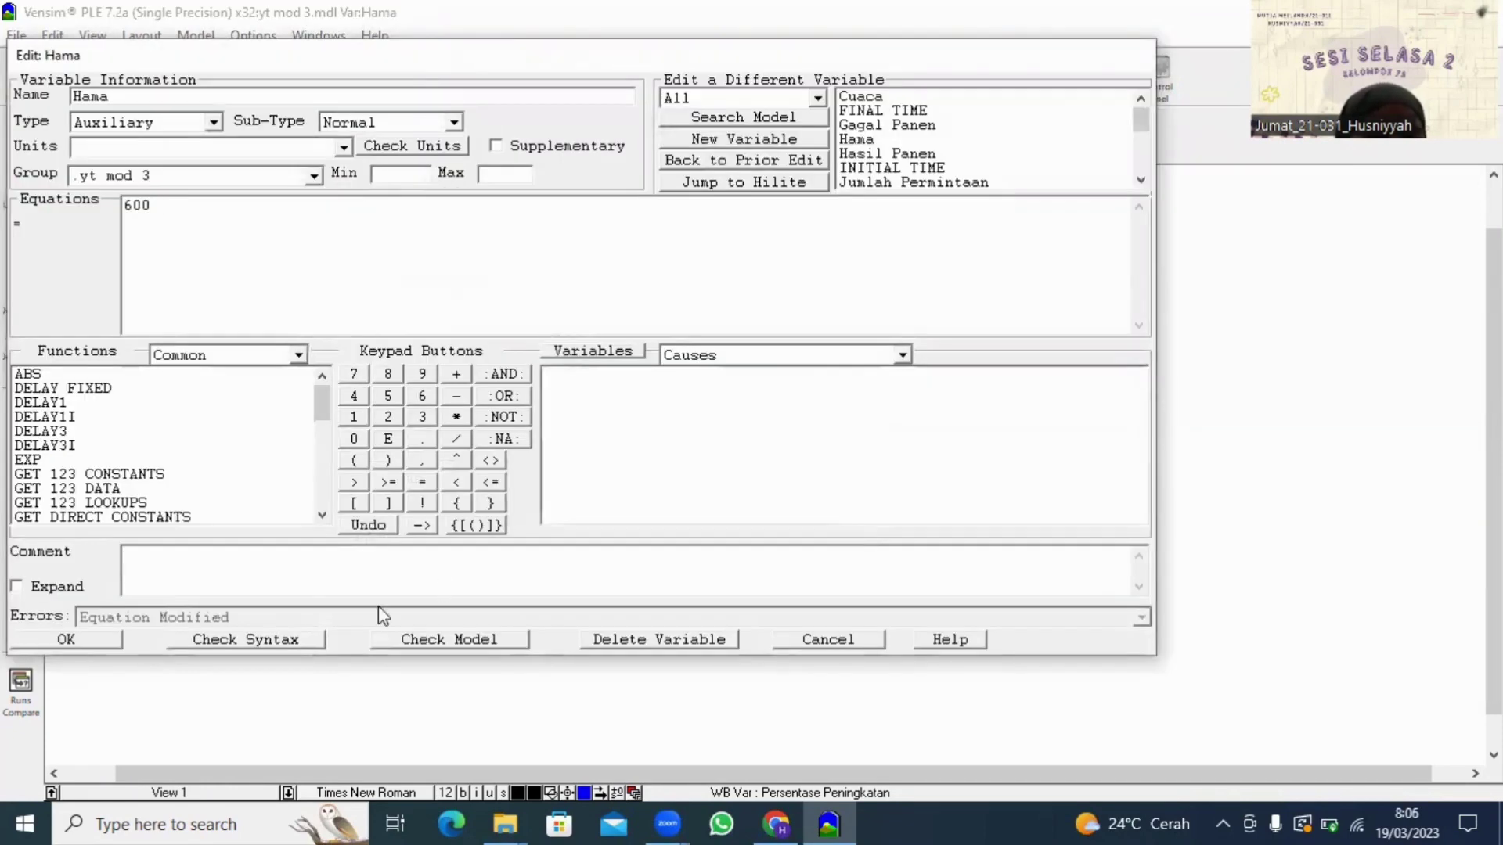
pyautogui.click(97, 638)
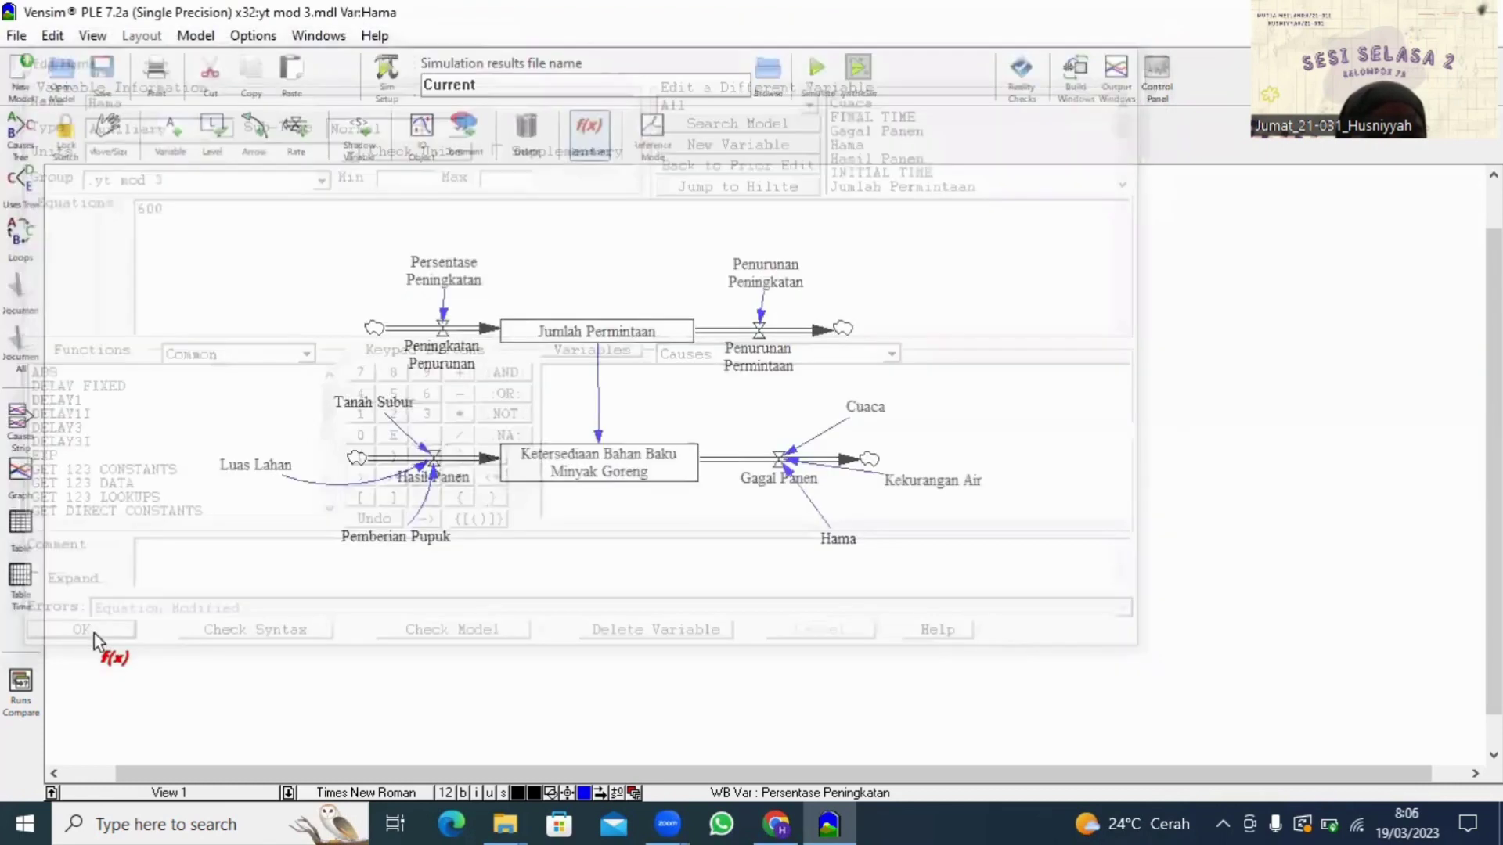